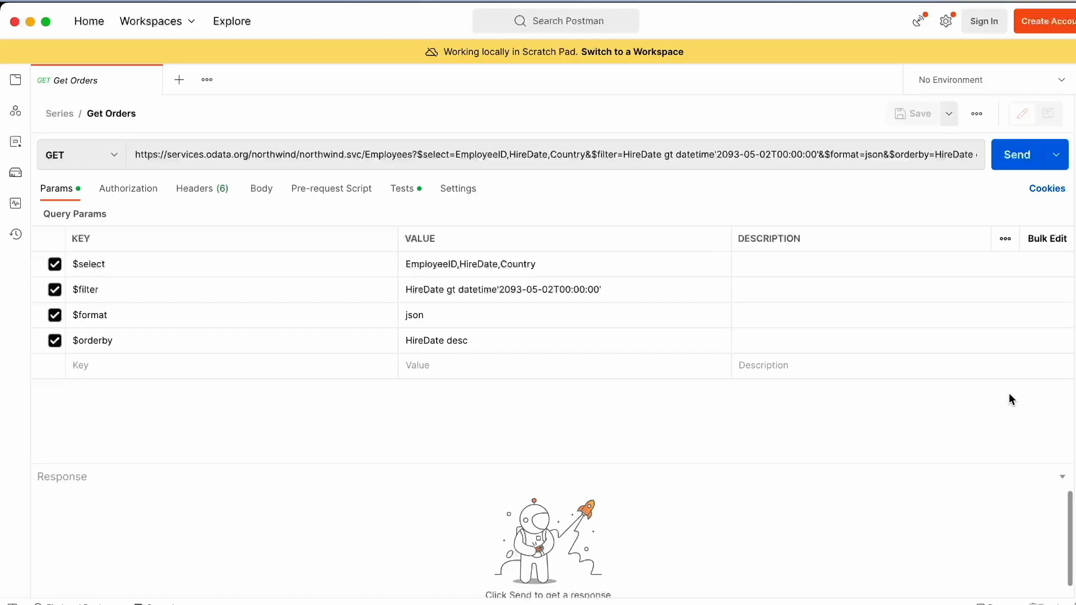
Change the year in the Employees request's HireDate filter to 1993 and send the request
click(657, 151)
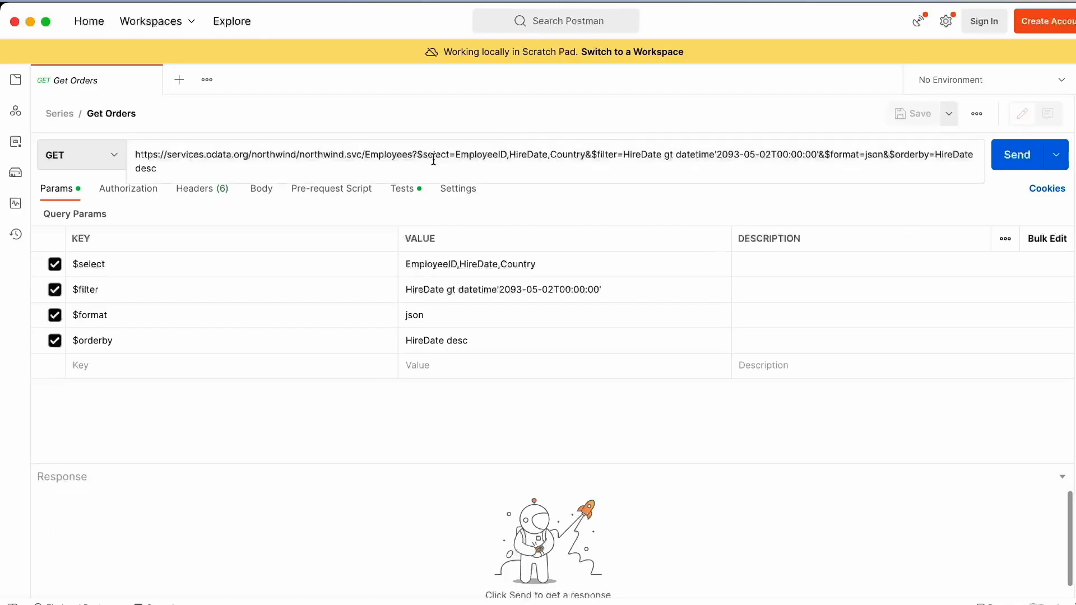
drag(365, 154, 413, 159)
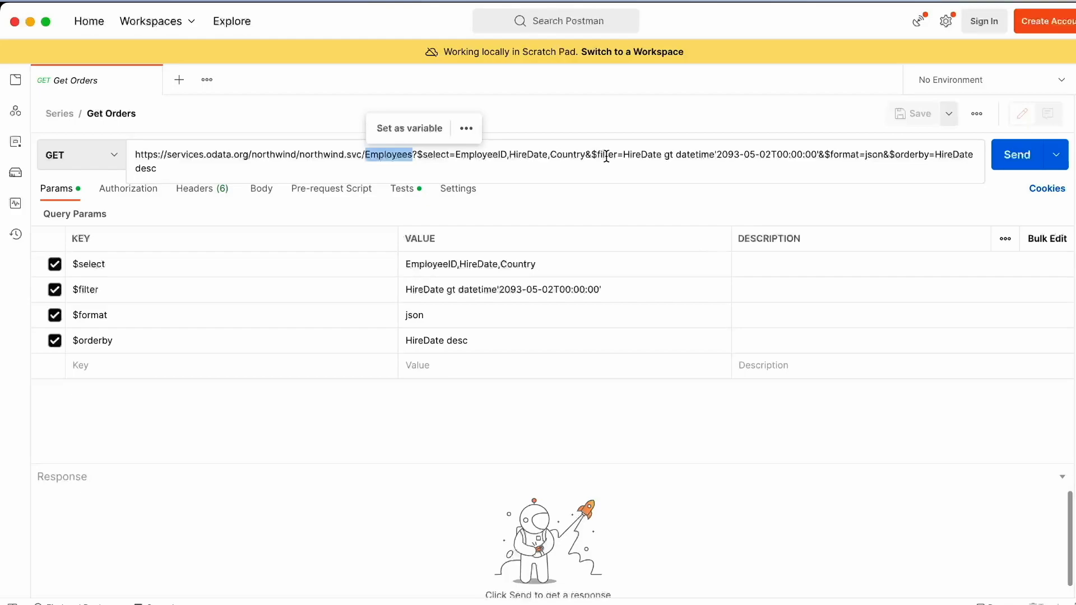
double_click(637, 155)
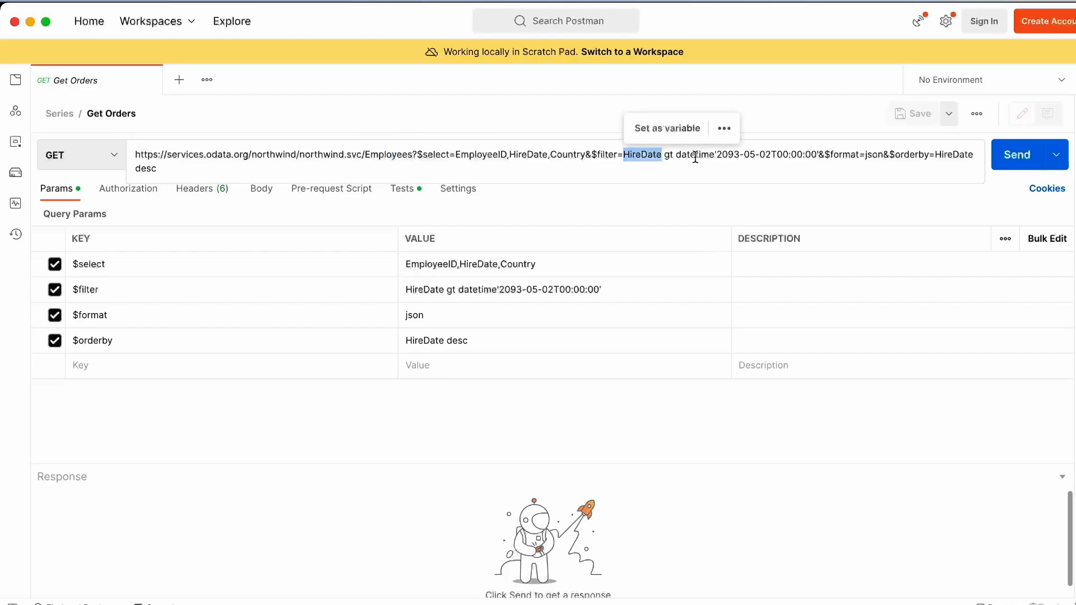
click(739, 158)
key(BackSpace)
key(BackSpace)
key(BackSpace)
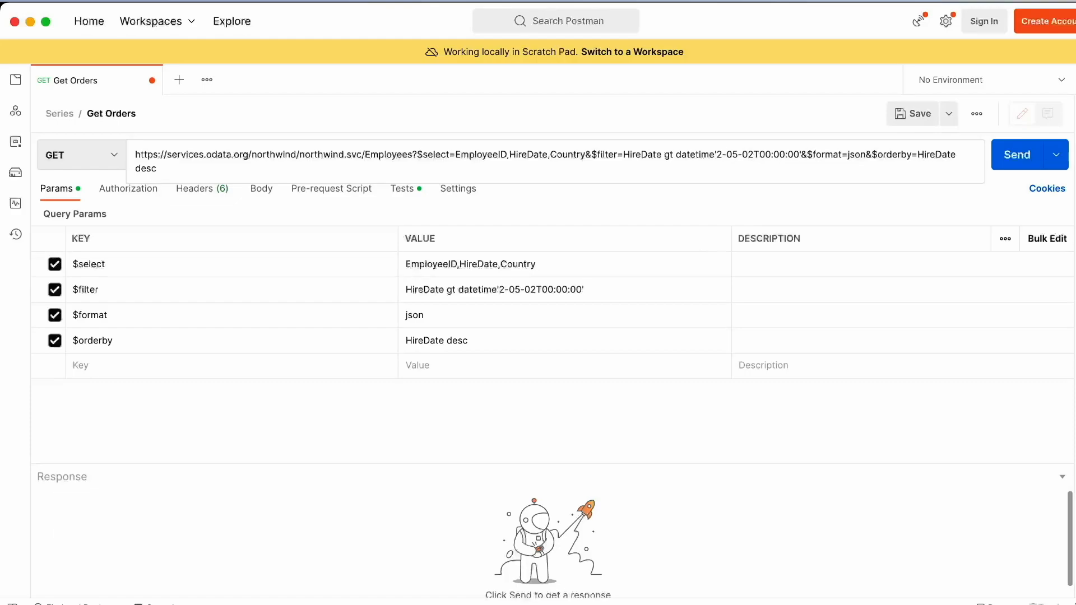
key(BackSpace)
text(1)
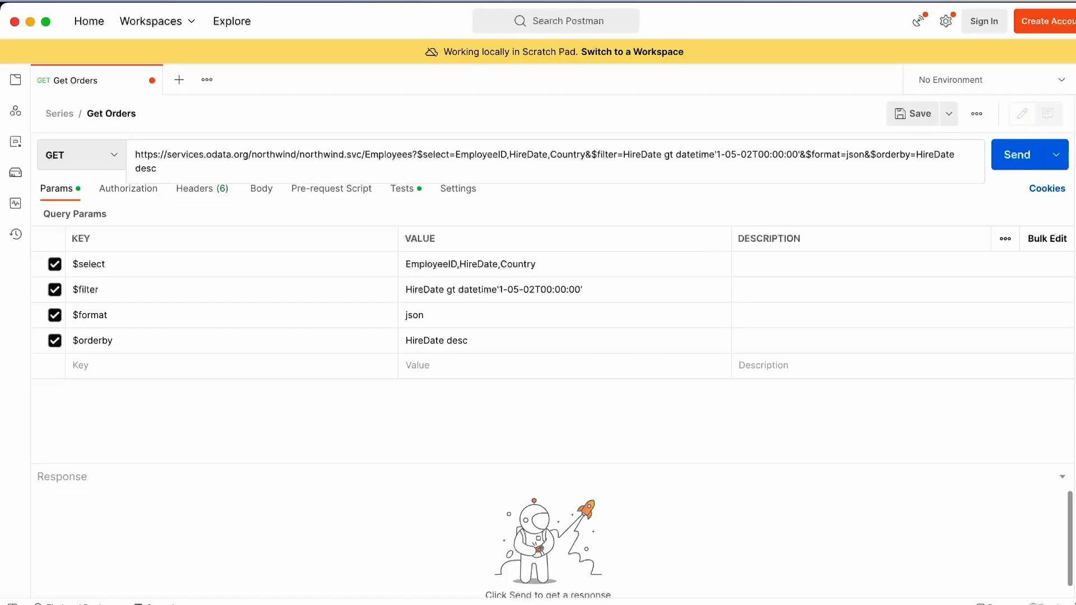
text(9)
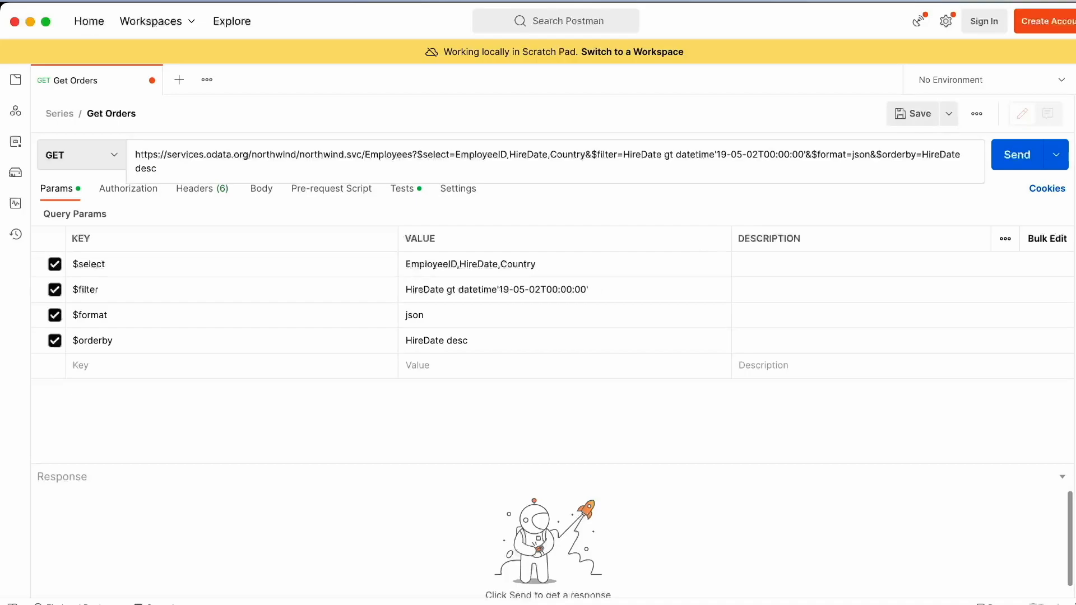
text(93)
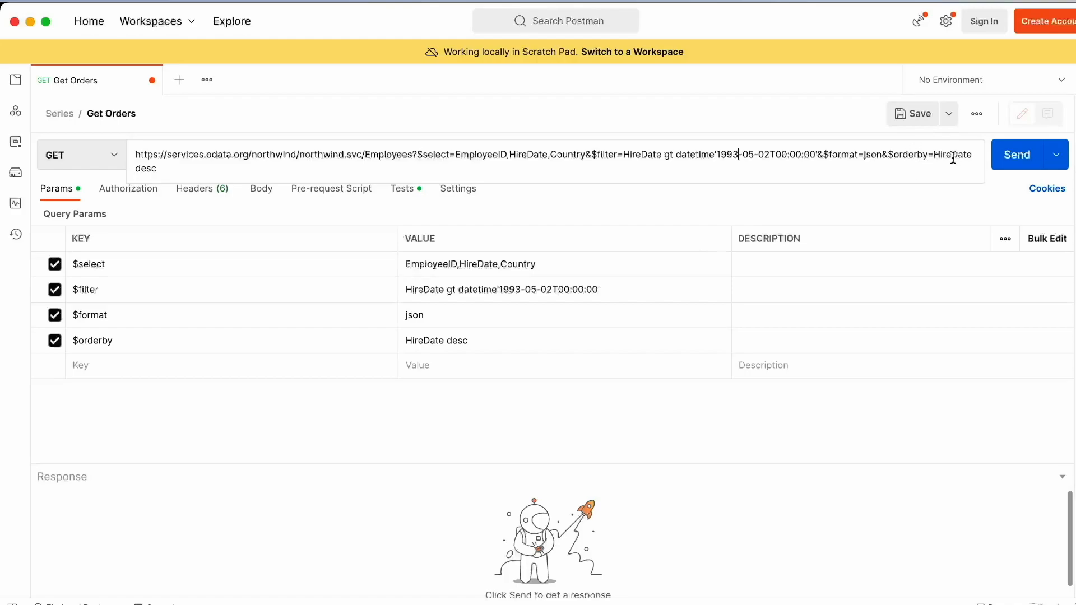
click(1017, 157)
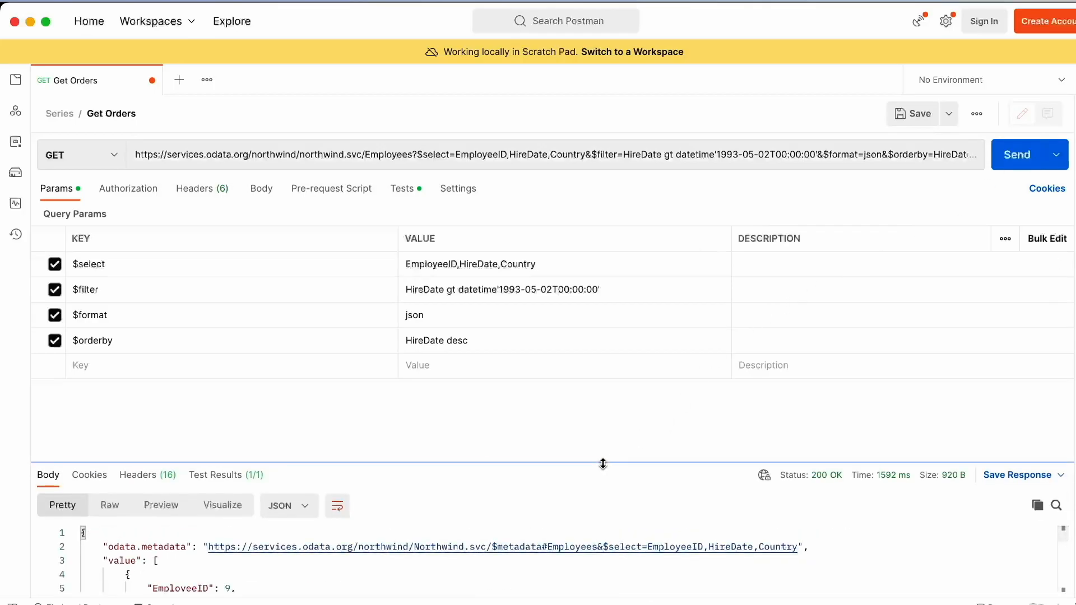
Enlarge the response area and examine the hire dates of all returned employee records
drag(603, 464, 638, 277)
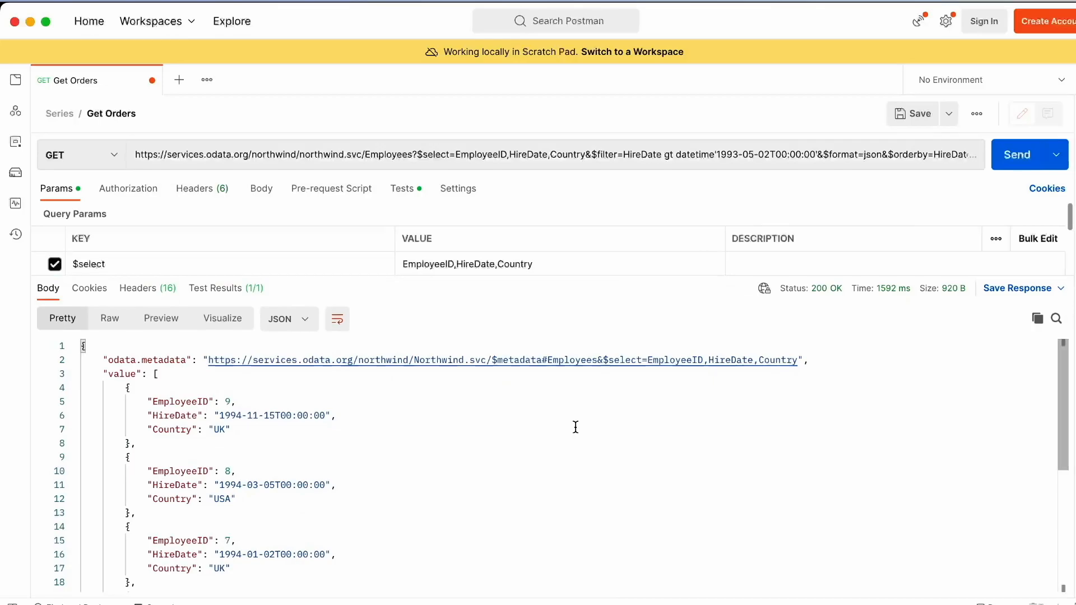
scroll(575, 427, down, 5)
scroll(576, 427, up, 5)
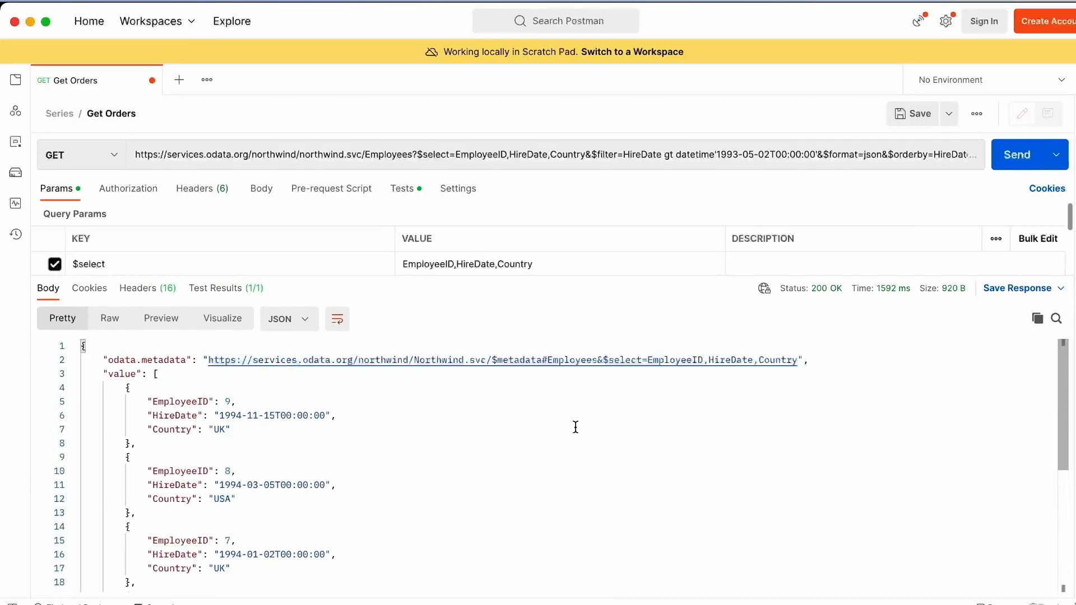
scroll(576, 427, down, 5)
scroll(576, 427, up, 5)
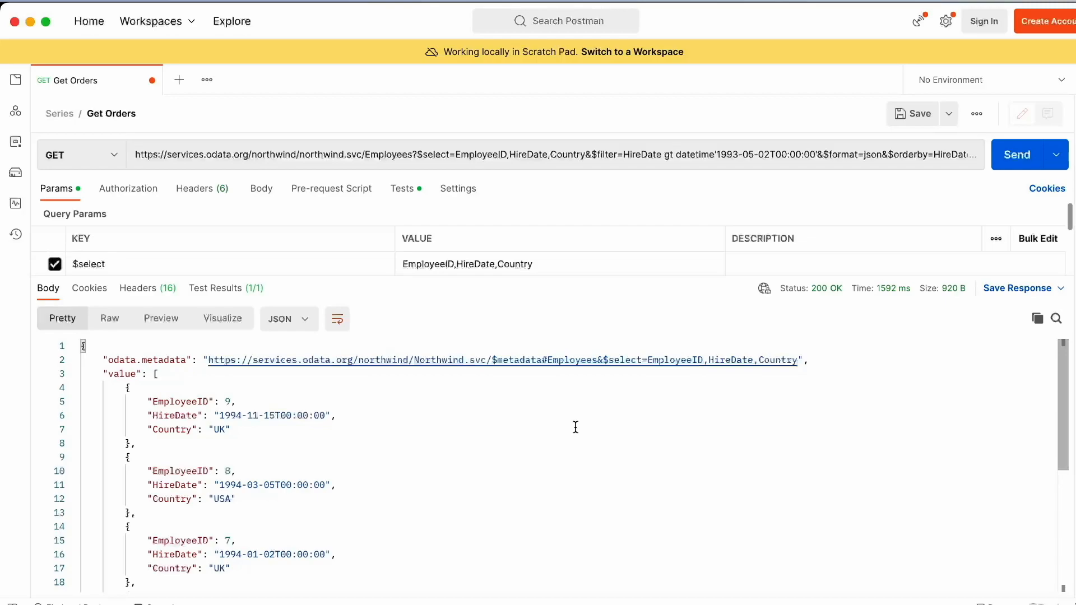
scroll(576, 427, down, 5)
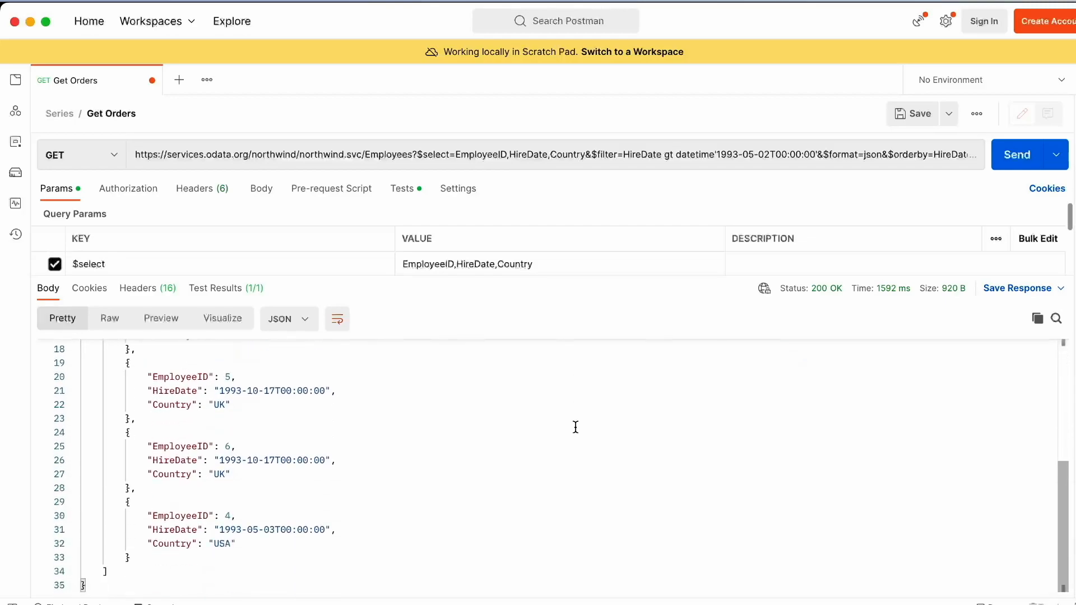
scroll(576, 428, up, 1)
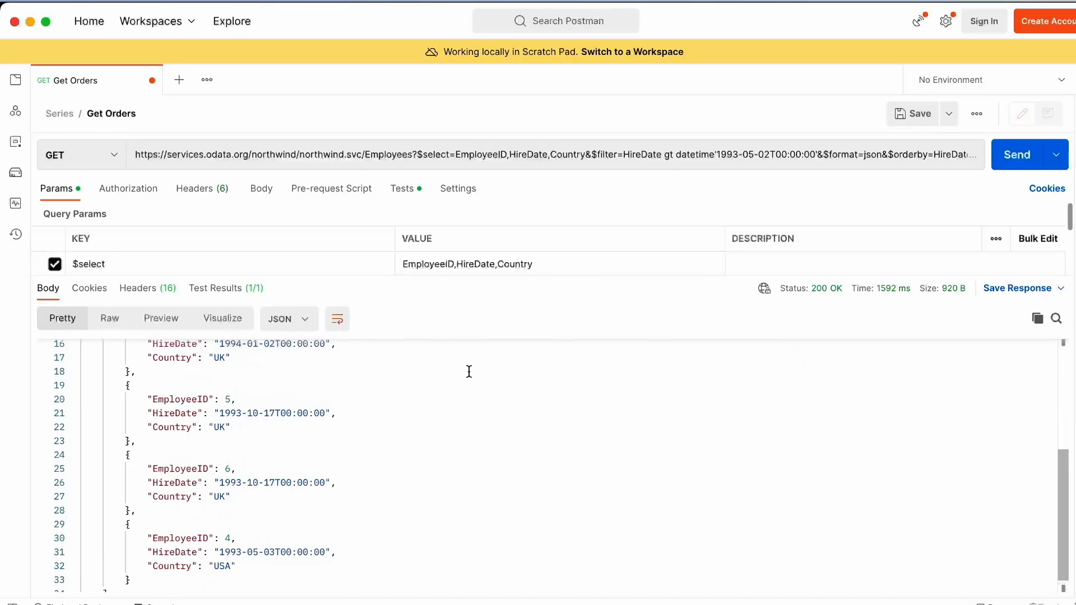
scroll(365, 410, up, 5)
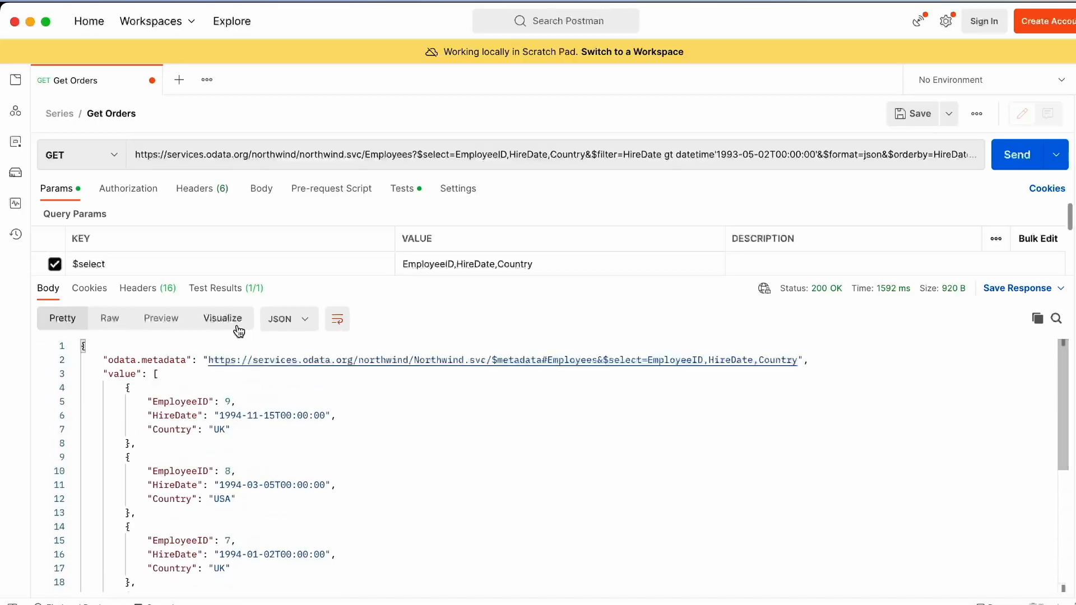
Review the request's test script that logs jsonData.value.length, and show the console with the logged record count
click(413, 190)
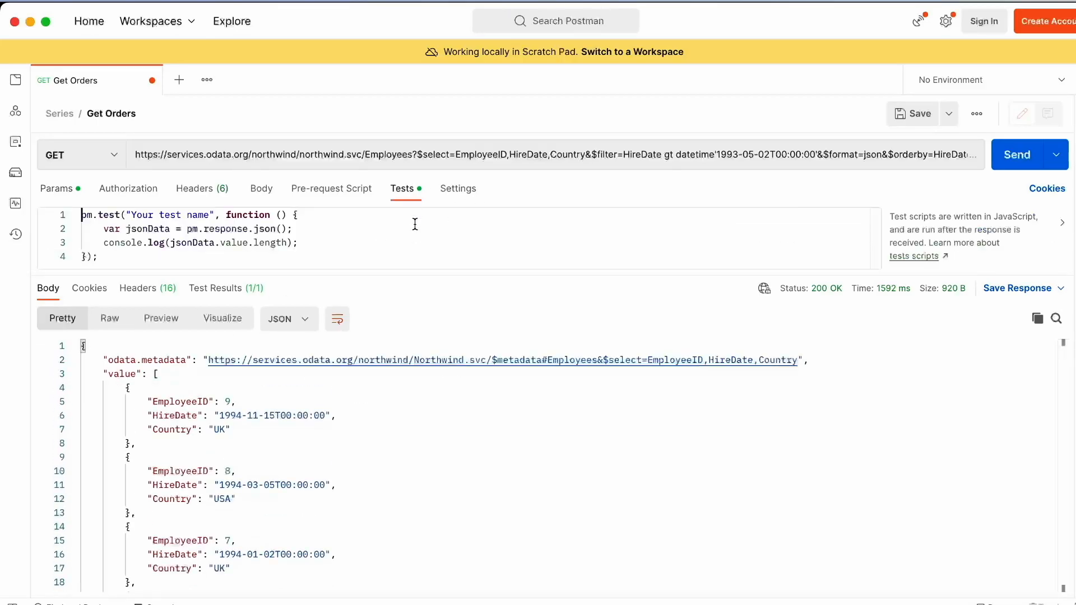
drag(429, 272, 429, 372)
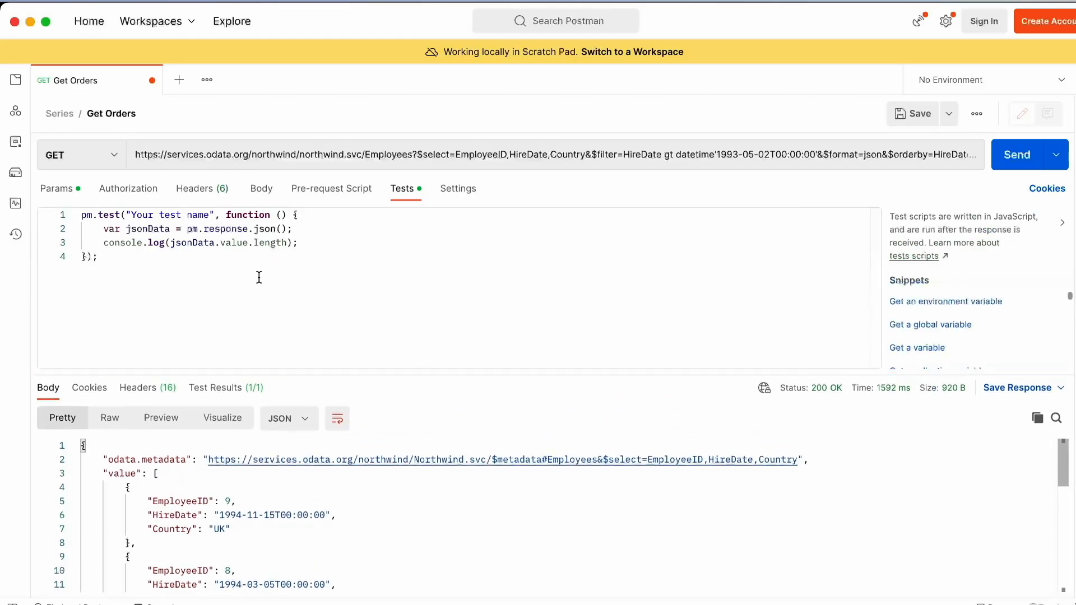
drag(300, 242, 77, 223)
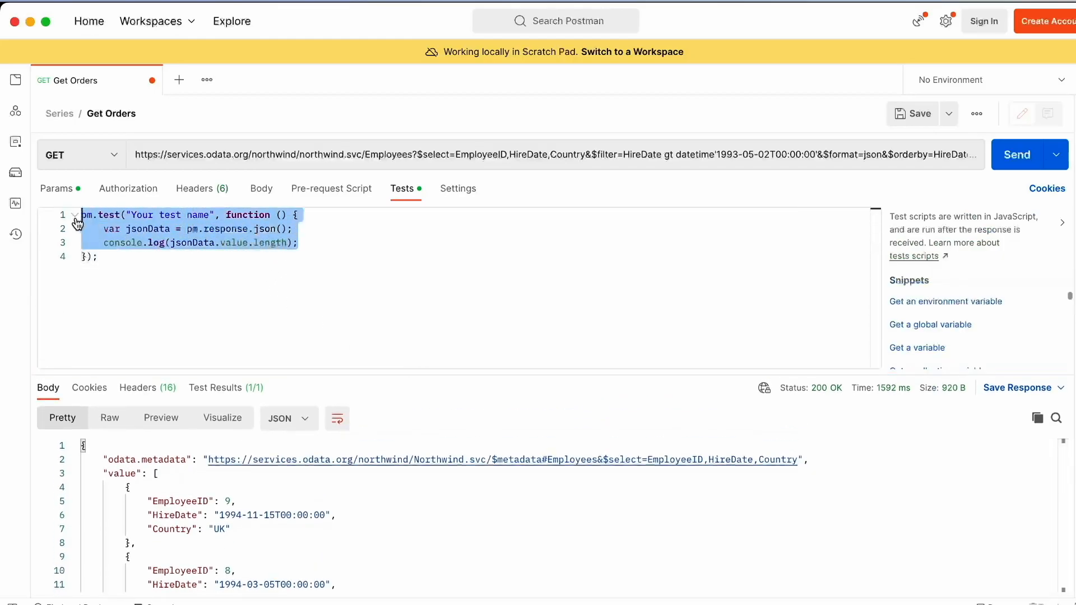
double_click(121, 244)
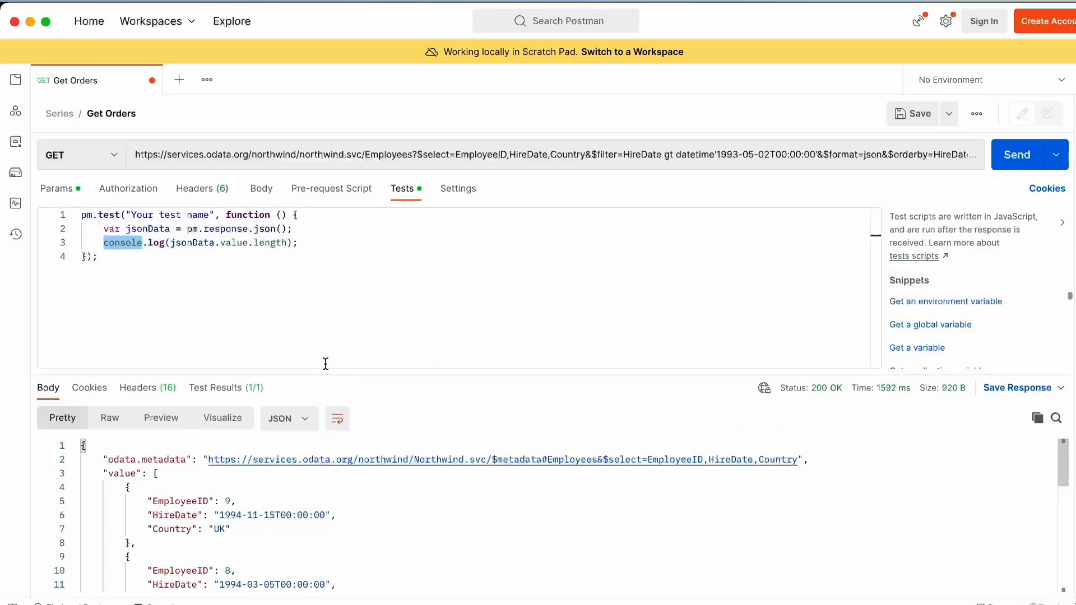
click(158, 603)
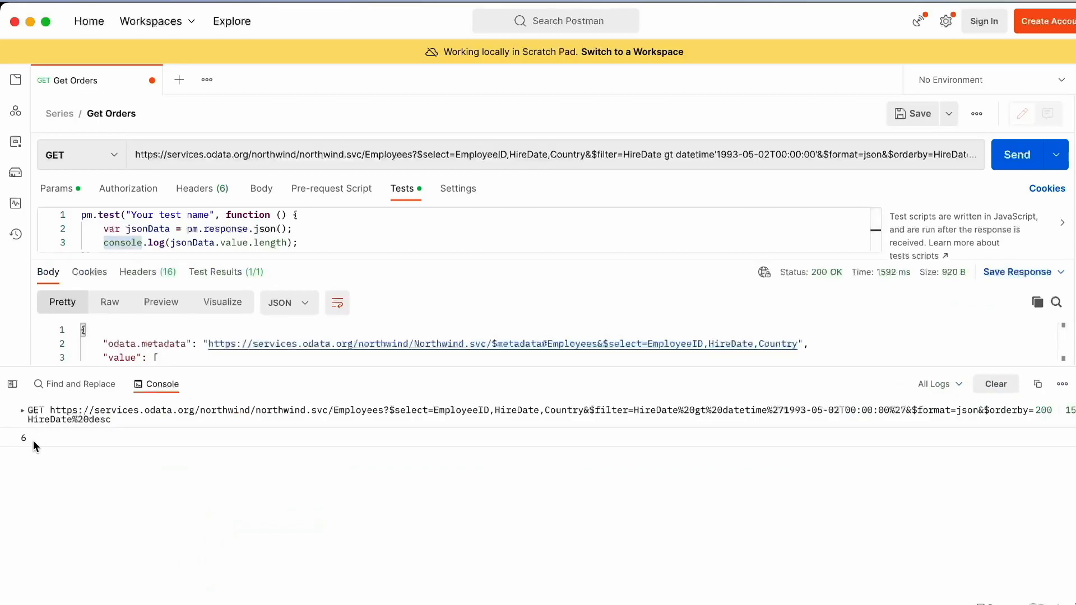
Set the date in the request URL's HireDate filter to 1990-01-01 and send the request again
click(735, 156)
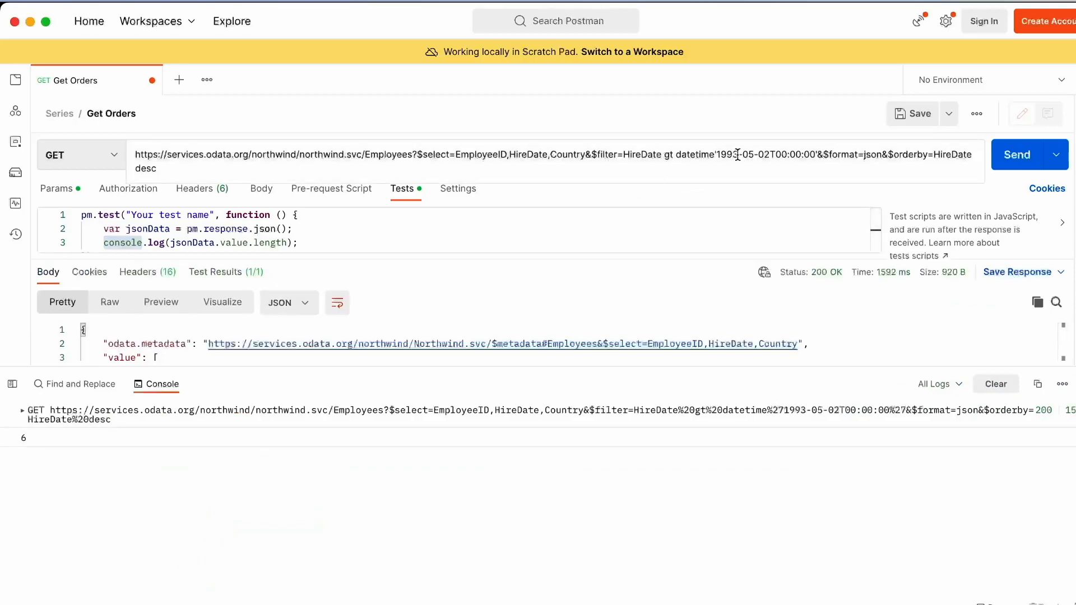
key(BackSpace)
text(-0)
key(BackSpace)
key(BackSpace)
text(0)
click(754, 155)
key(BackSpace)
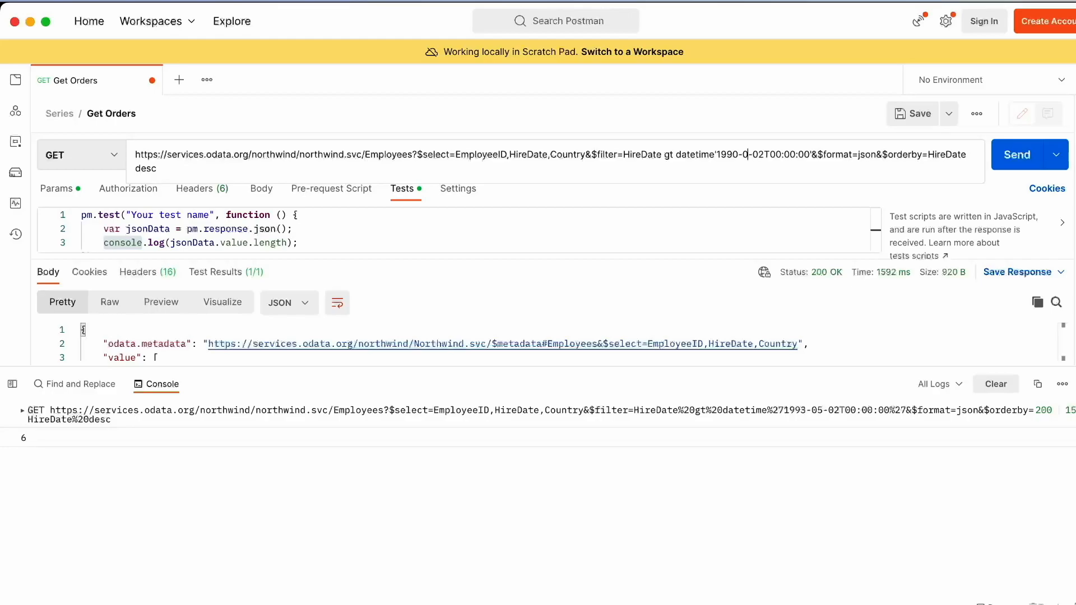
text(1)
click(768, 154)
key(BackSpace)
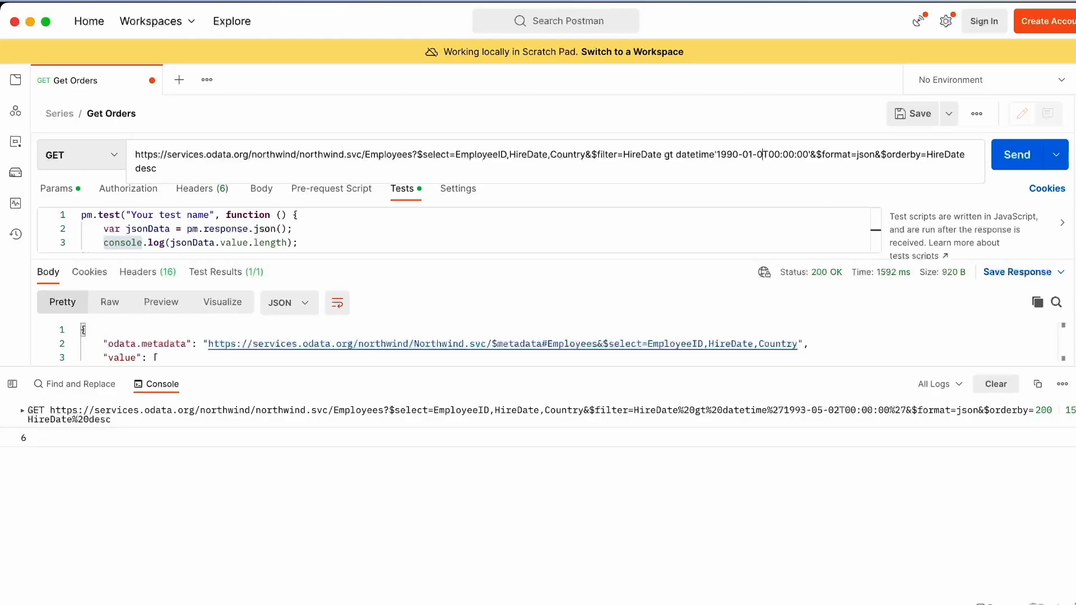
text(1)
click(1016, 154)
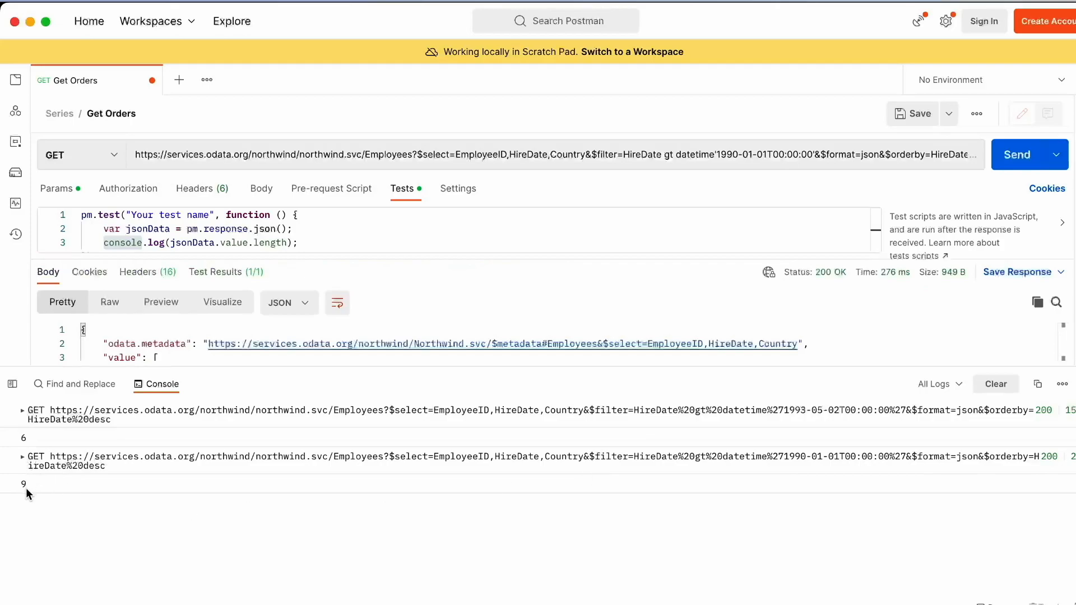
Shrink the console, enlarge the response body above it, and examine the EmployeeID, HireDate and Country values from first to last record
drag(529, 368, 528, 449)
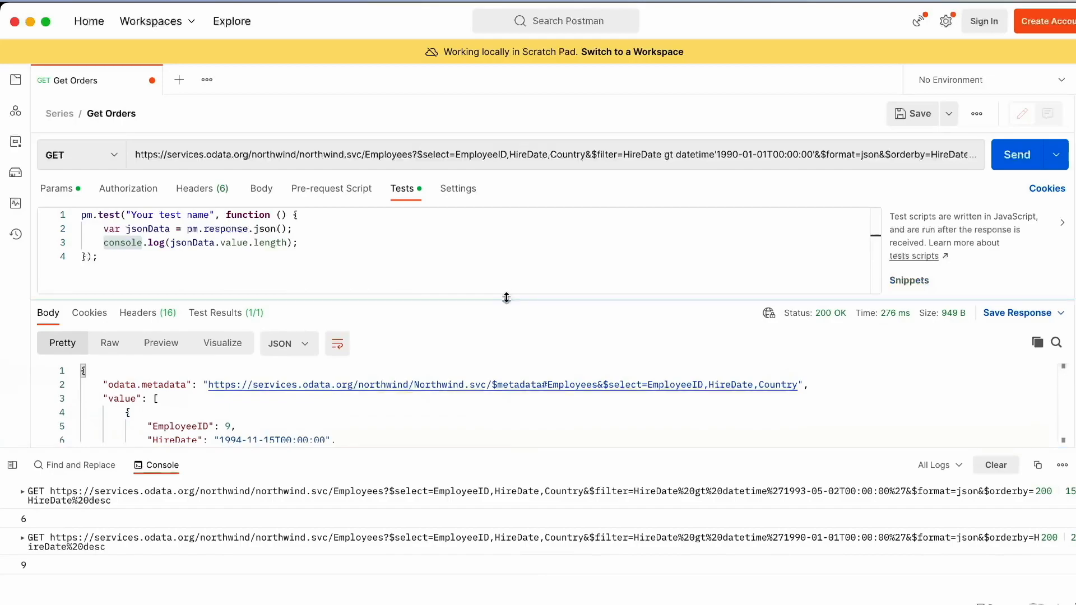
drag(508, 299, 496, 241)
scroll(442, 315, down, 1)
scroll(443, 316, up, 1)
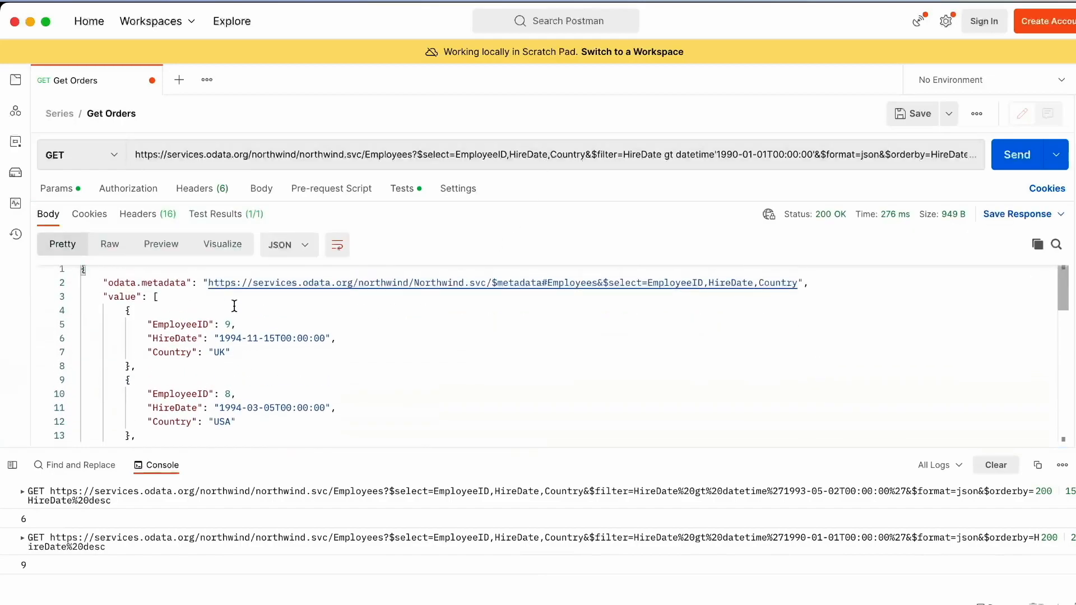
scroll(256, 359, down, 1)
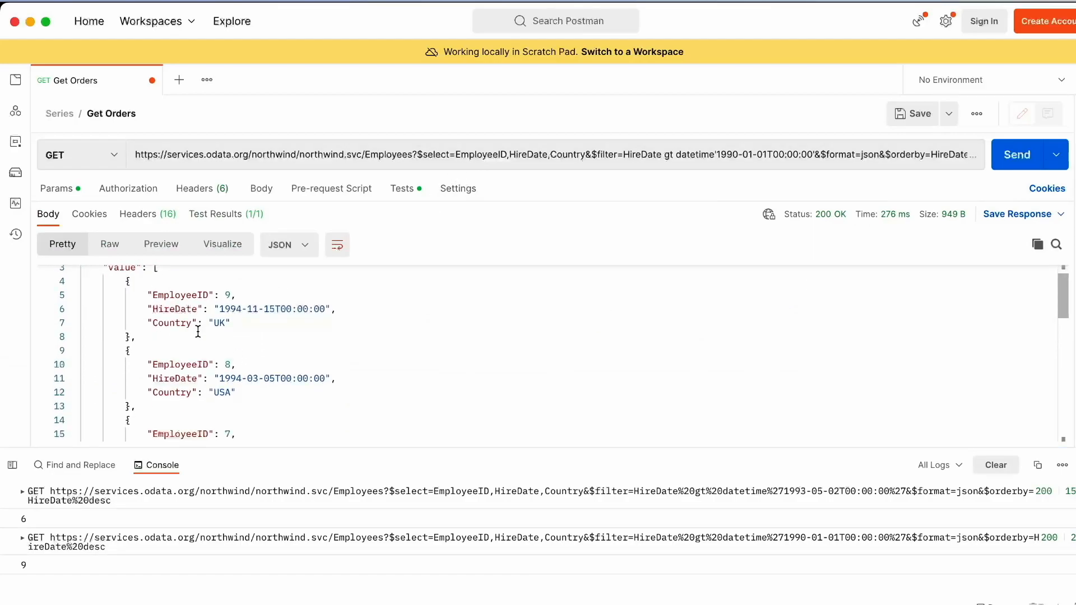
scroll(255, 339, down, 1)
scroll(257, 341, up, 2)
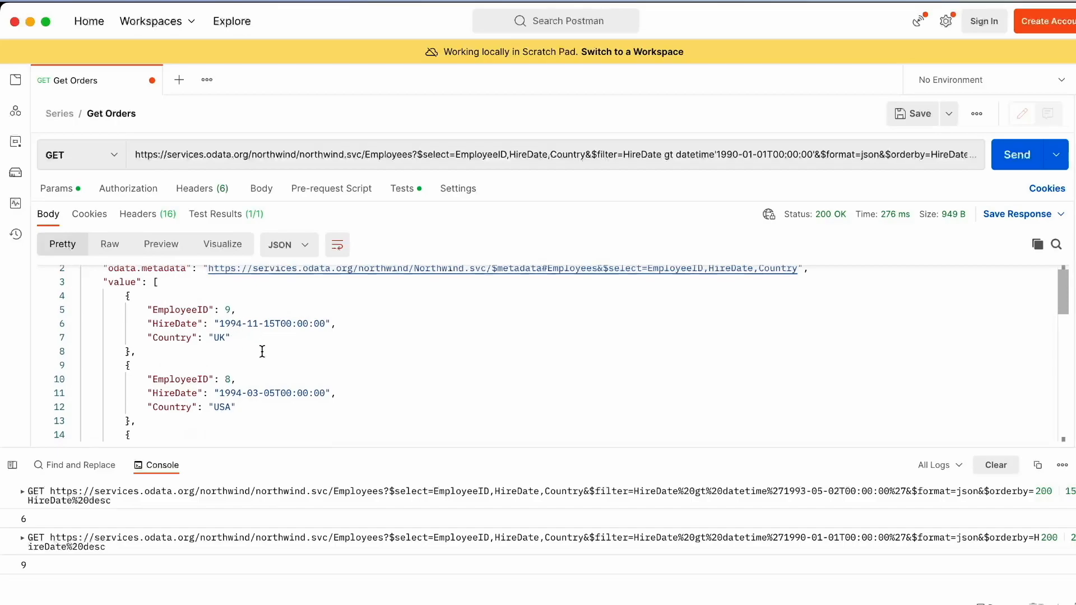
scroll(261, 349, down, 3)
scroll(261, 351, down, 2)
scroll(261, 351, down, 5)
scroll(261, 352, down, 5)
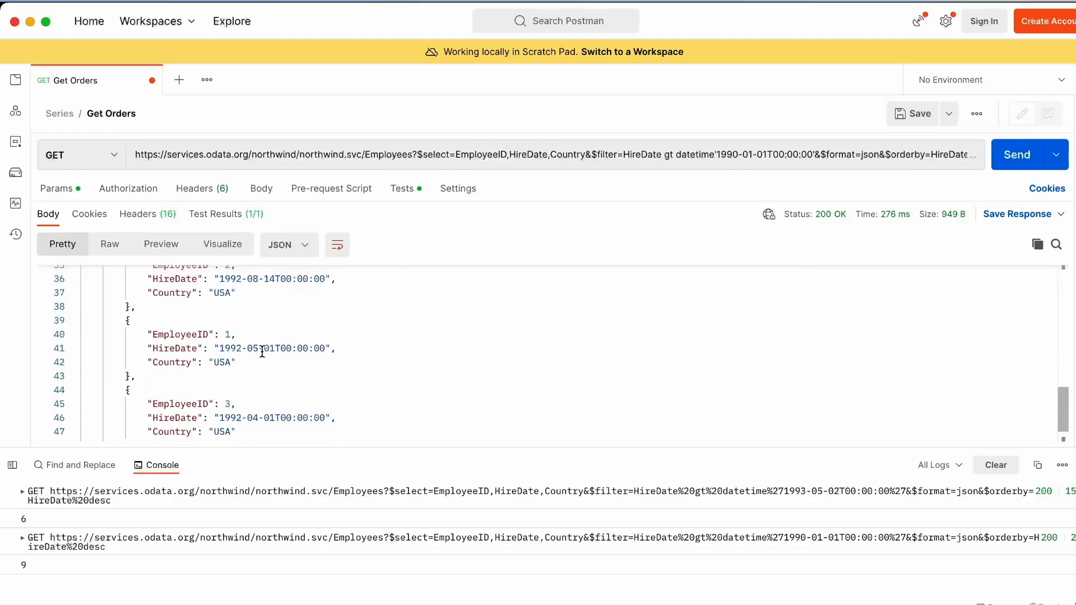
scroll(261, 352, up, 1)
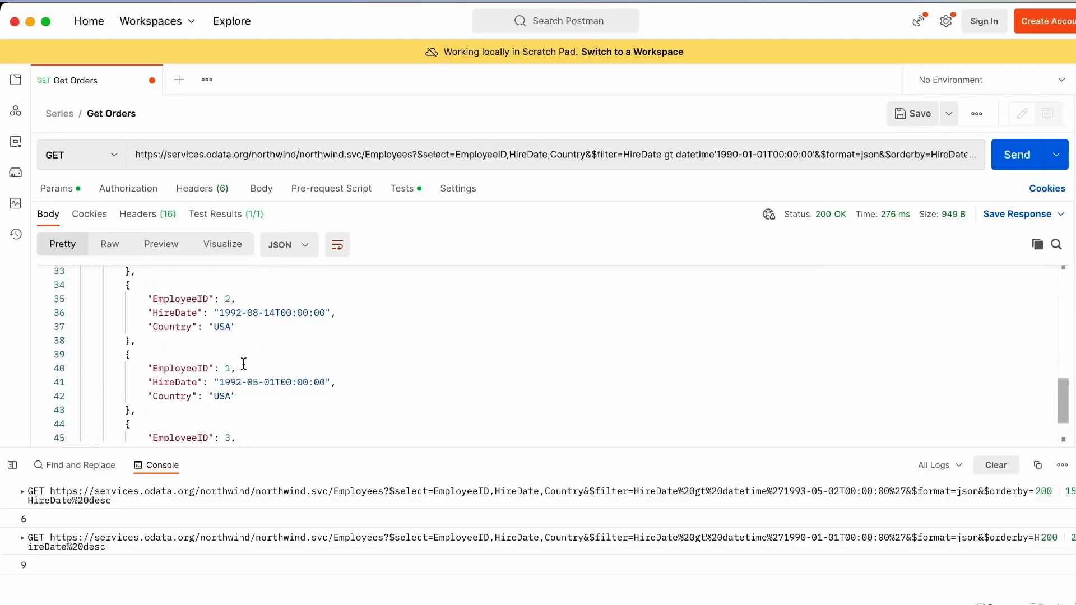
scroll(243, 365, down, 2)
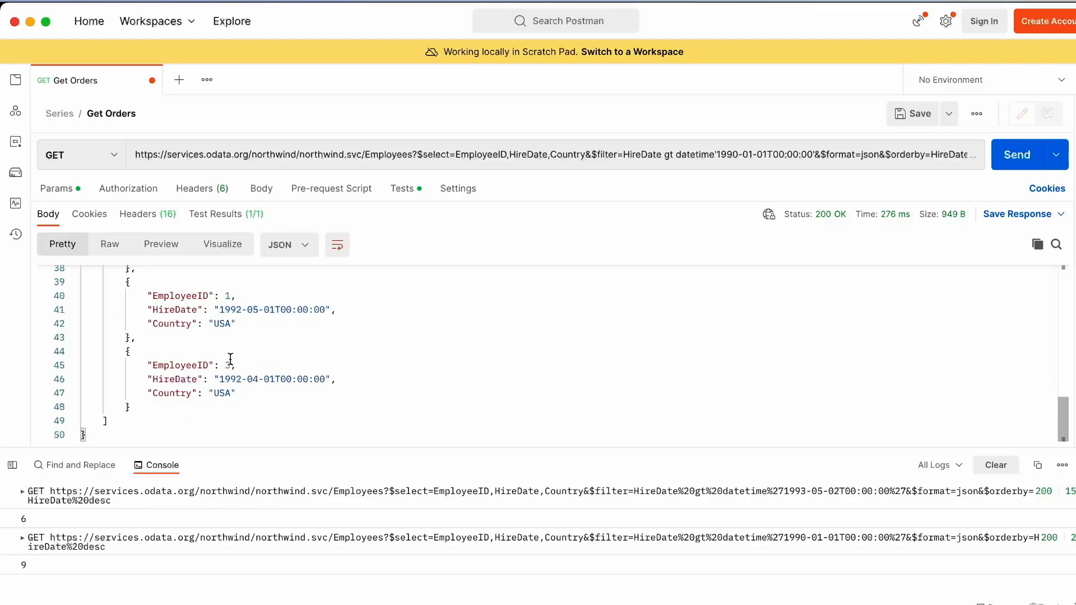
scroll(231, 359, up, 10)
scroll(231, 359, down, 10)
scroll(227, 379, up, 10)
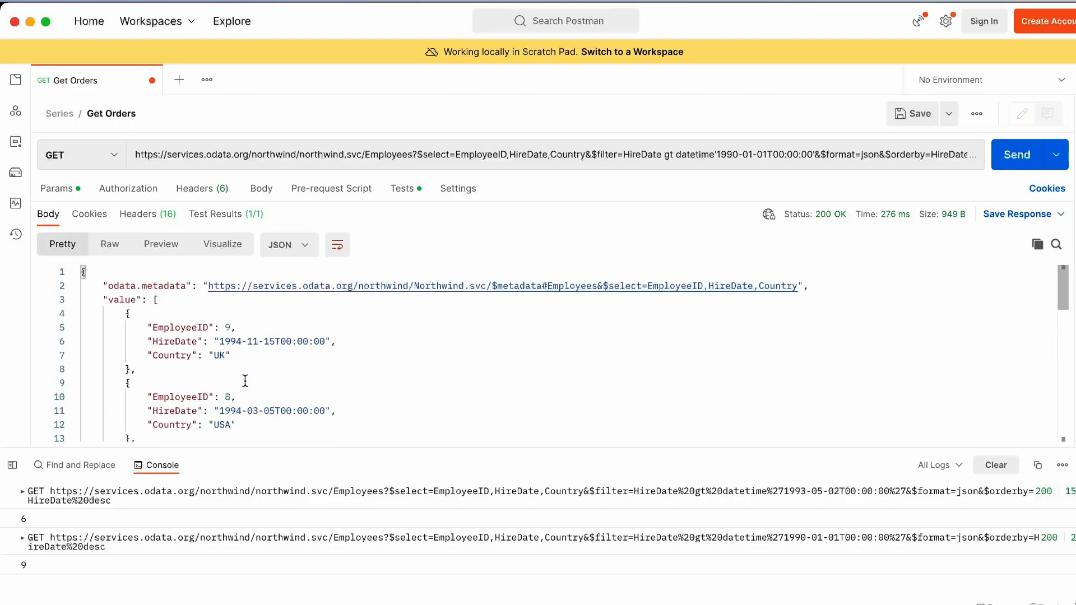
scroll(296, 343, down, 10)
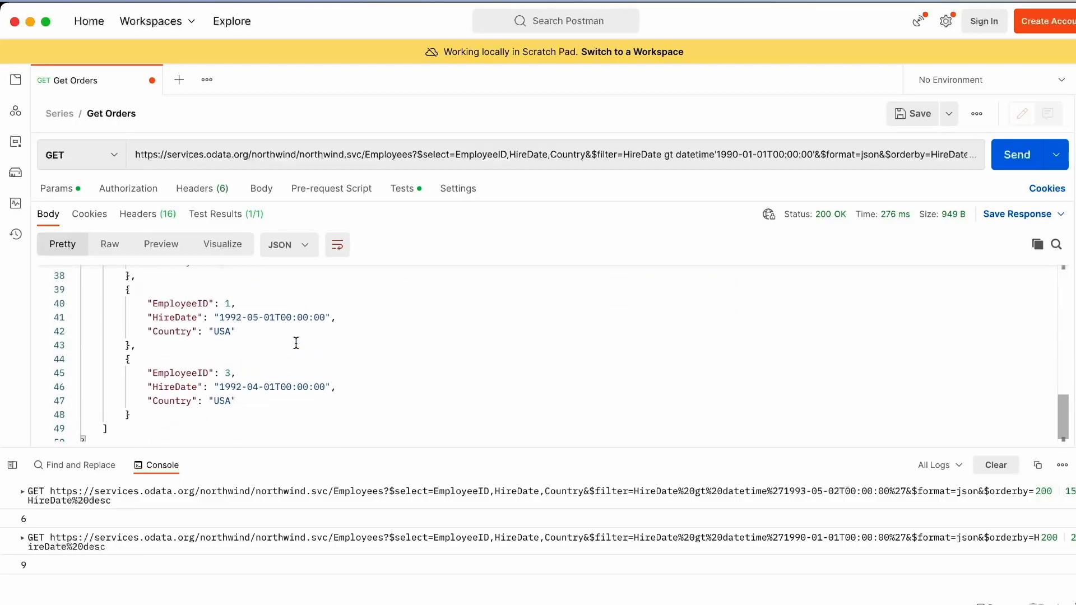
scroll(296, 343, up, 10)
scroll(296, 343, down, 8)
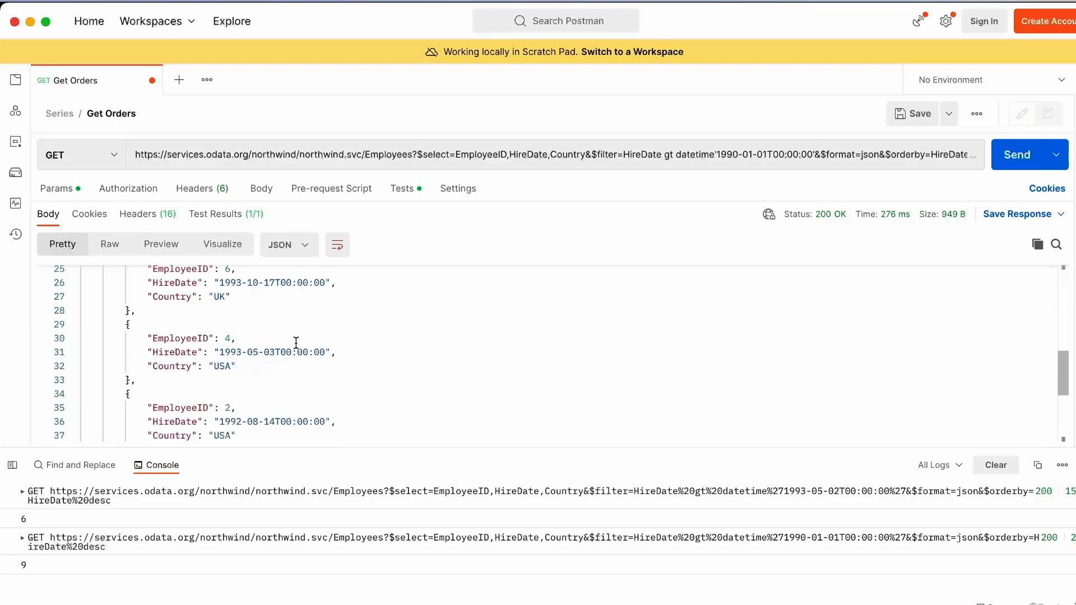
scroll(296, 343, down, 3)
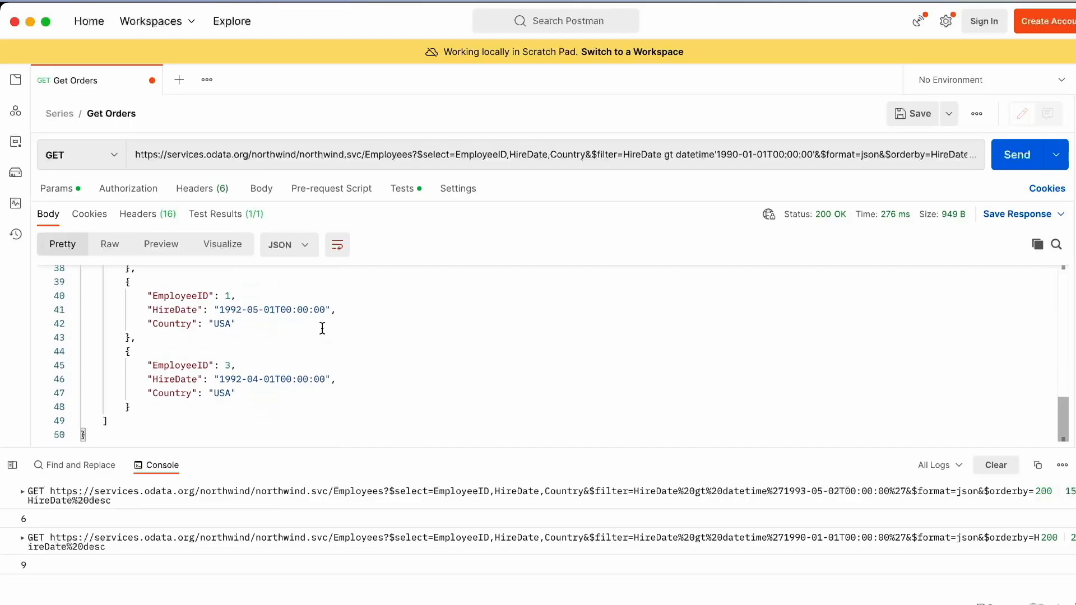
scroll(322, 329, up, 12)
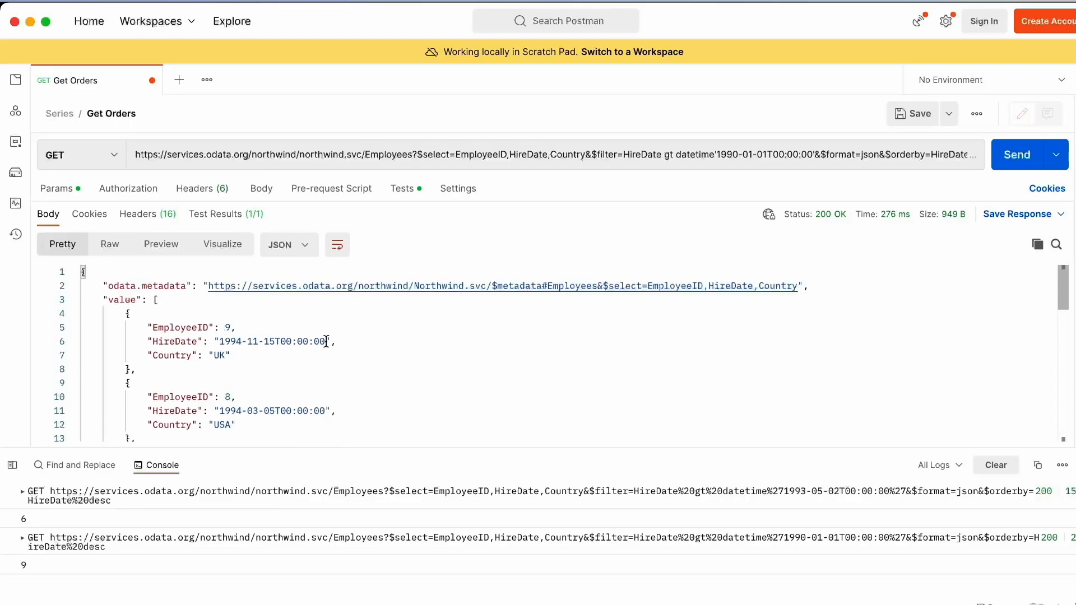
Copy the full Employees request URL and switch to the empty integration flow in SAP Integration Suite
click(372, 161)
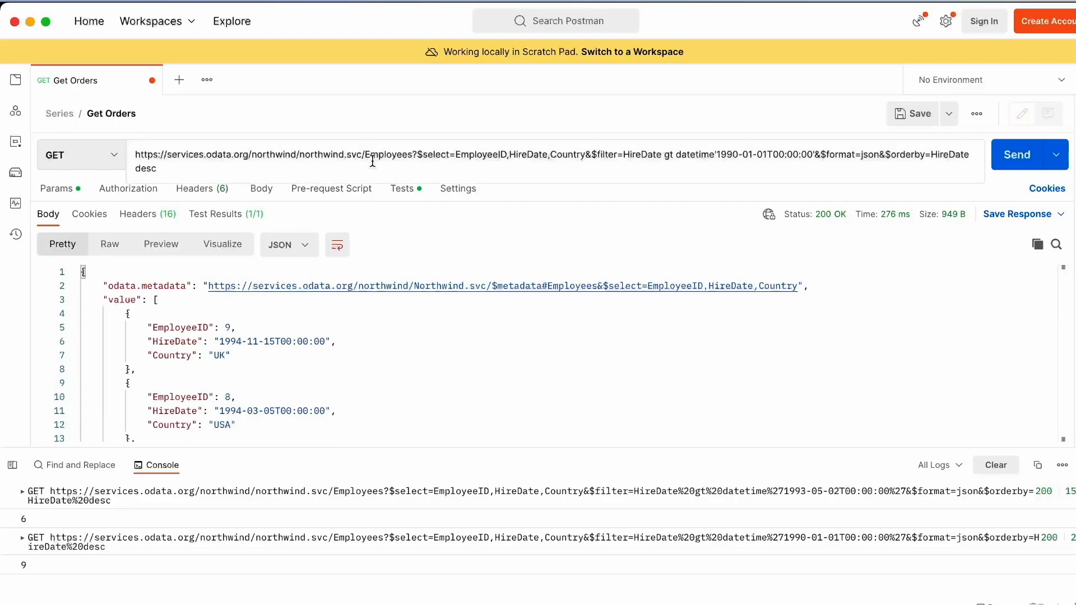
click(184, 172)
drag(183, 172, 135, 152)
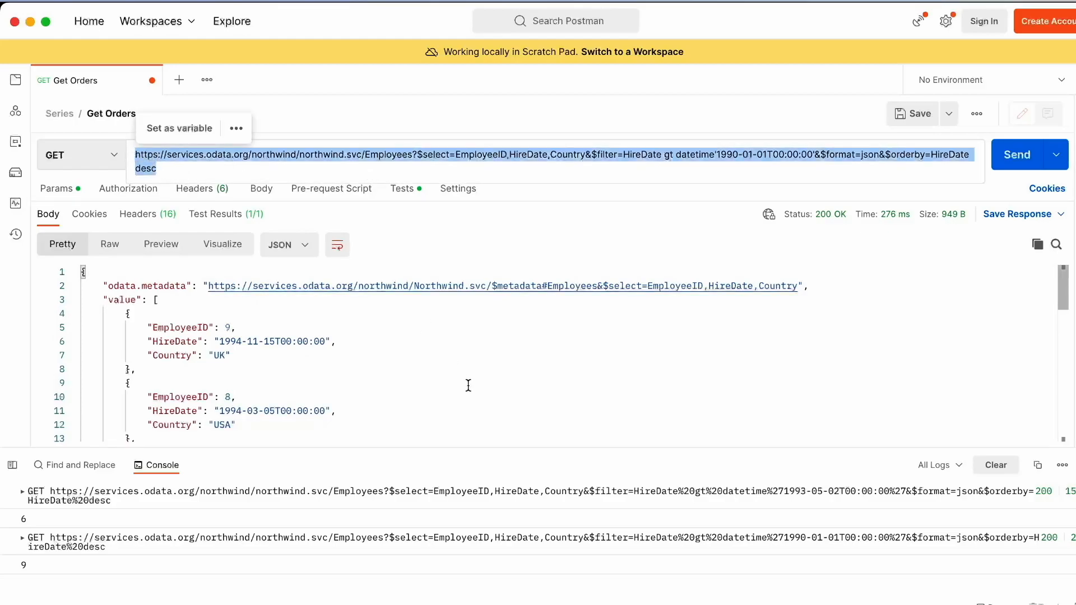
key(super+Tab)
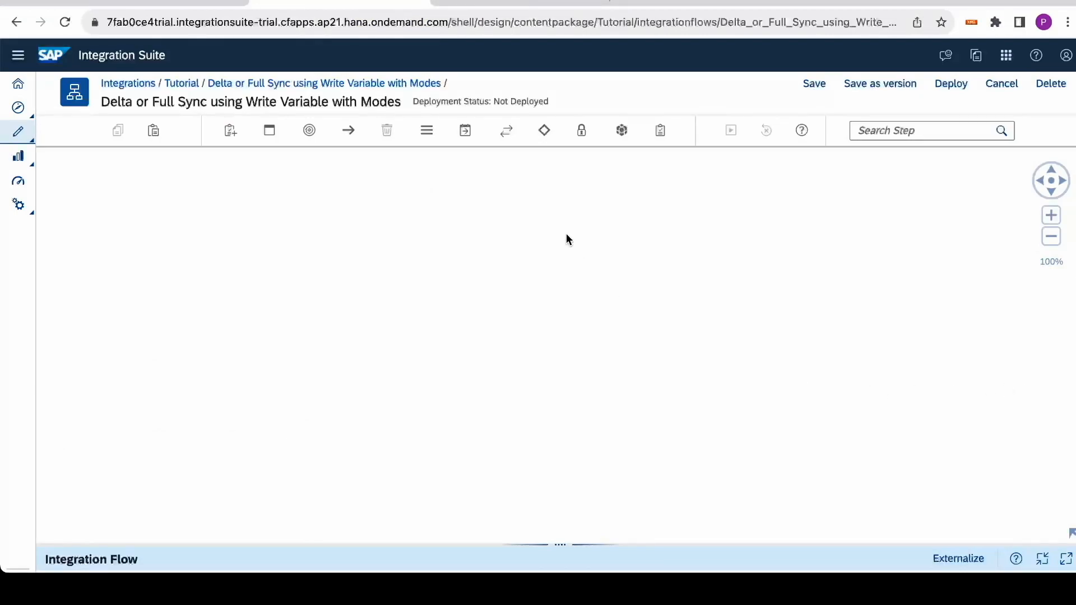
click(309, 130)
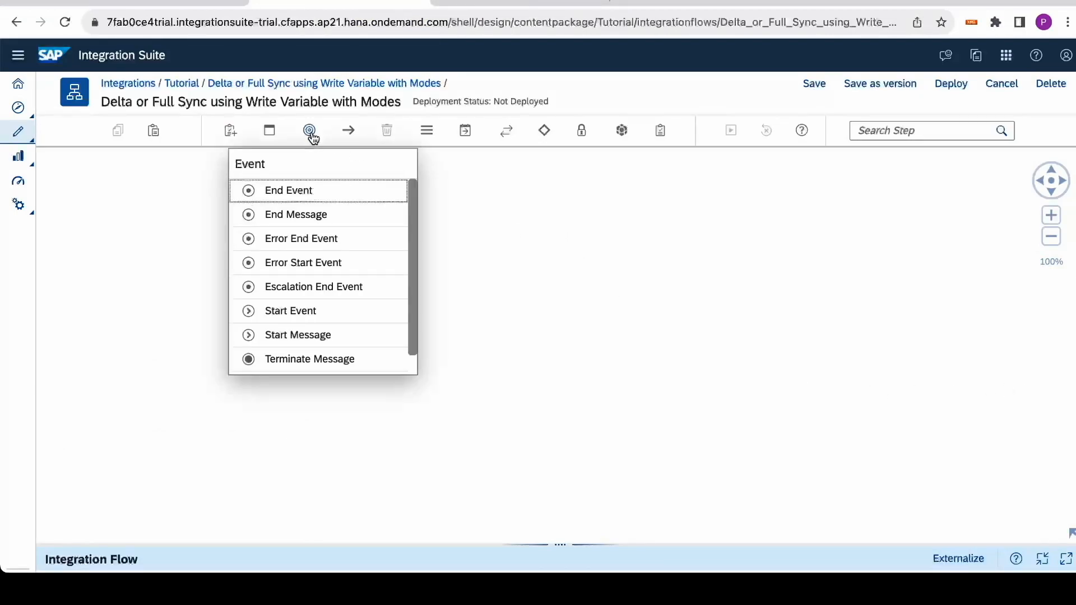
scroll(288, 292, down, 1)
click(288, 367)
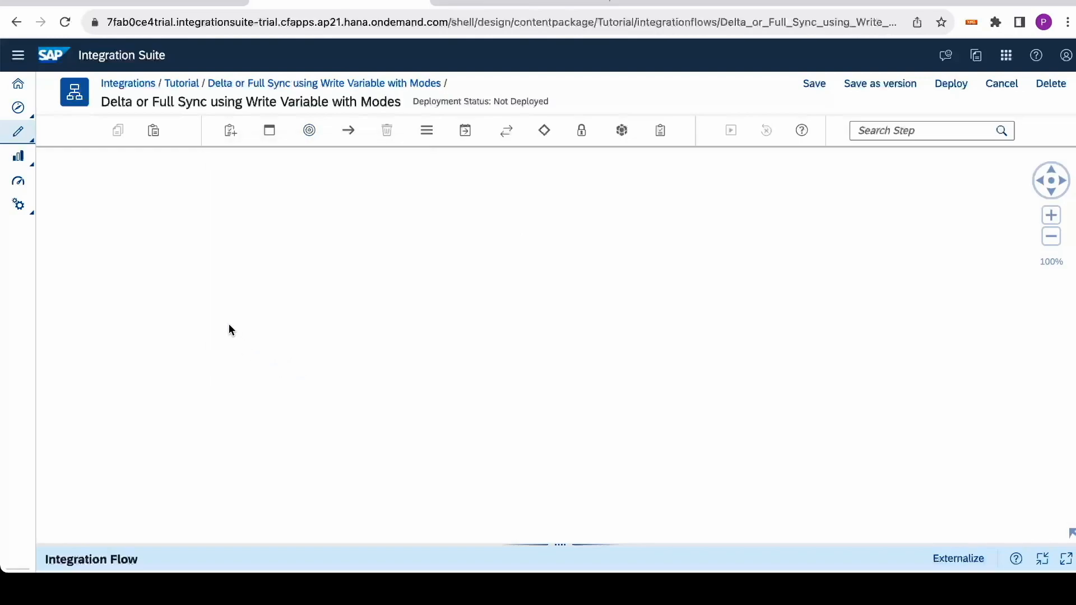
Place an Integration Process on the empty canvas and add a Timer start event at the left end inside it
click(270, 130)
click(267, 215)
click(441, 278)
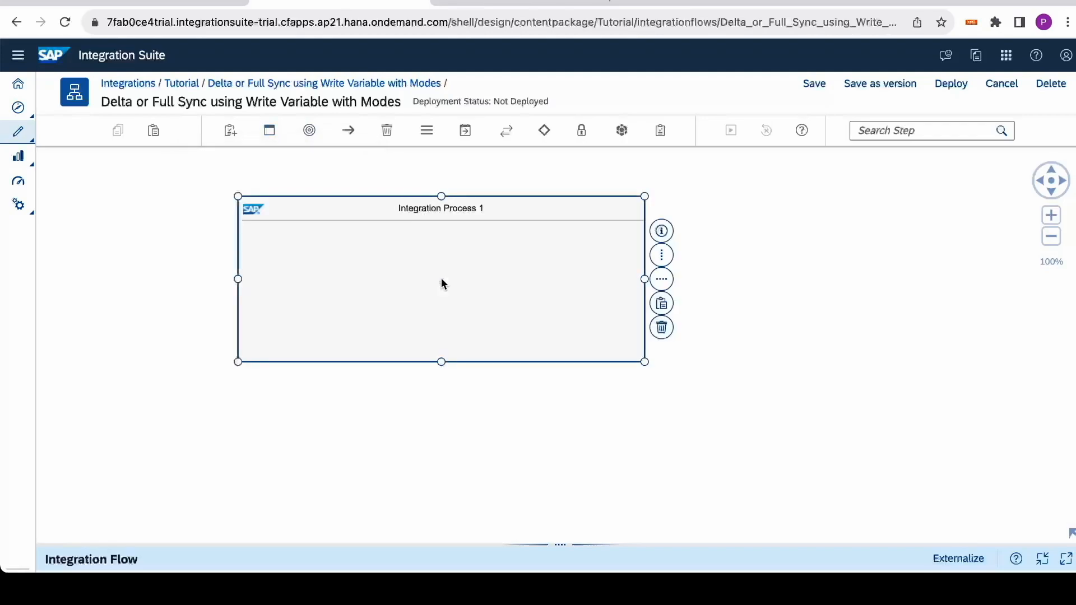
click(309, 133)
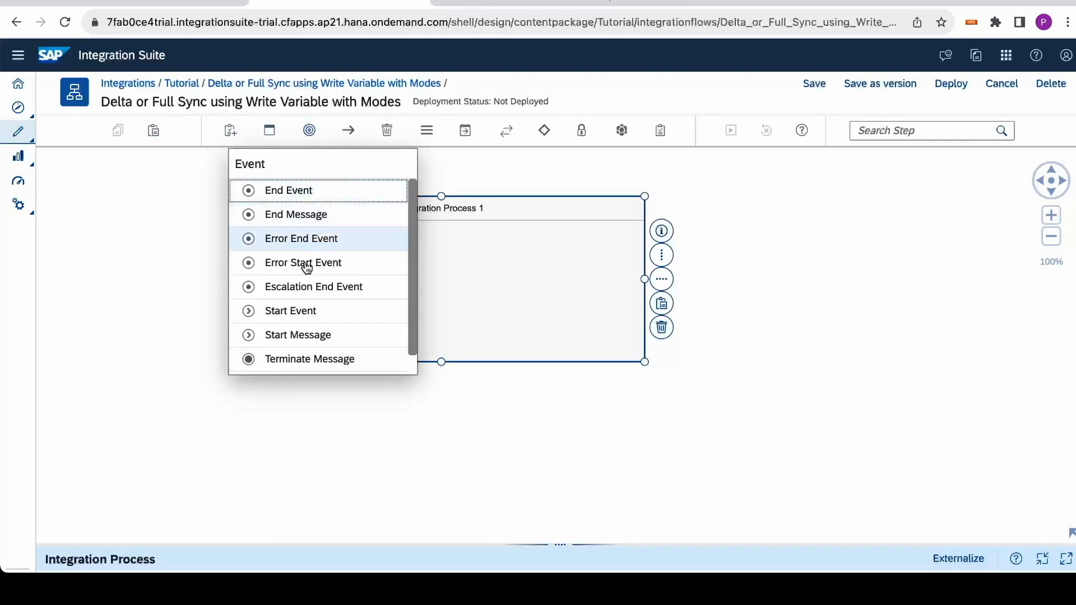
scroll(316, 246, down, 1)
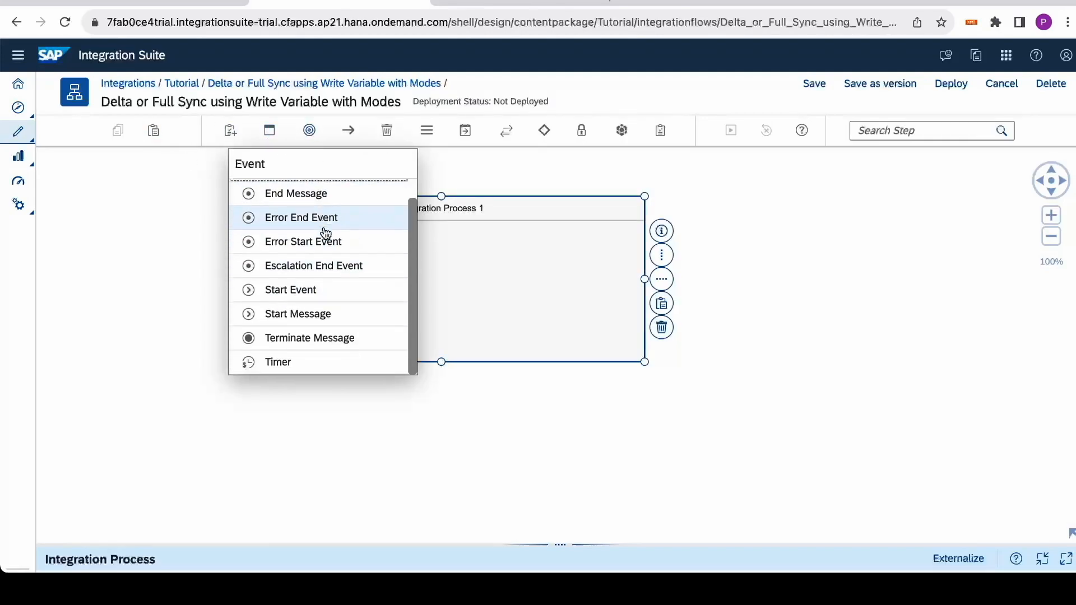
click(303, 363)
click(274, 281)
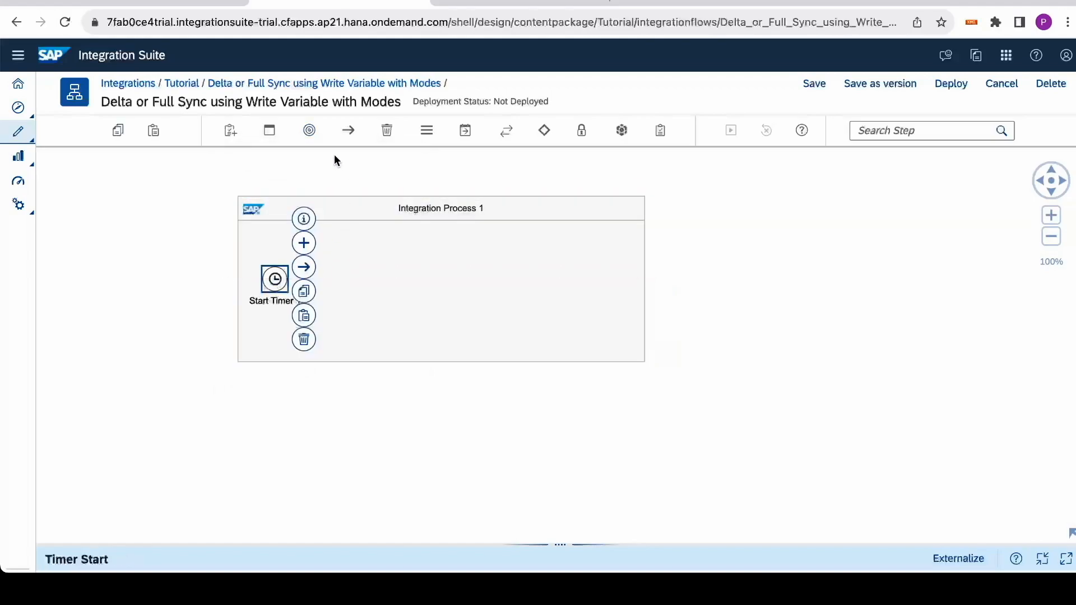
Add a Request Reply step directly after the start timer
click(303, 245)
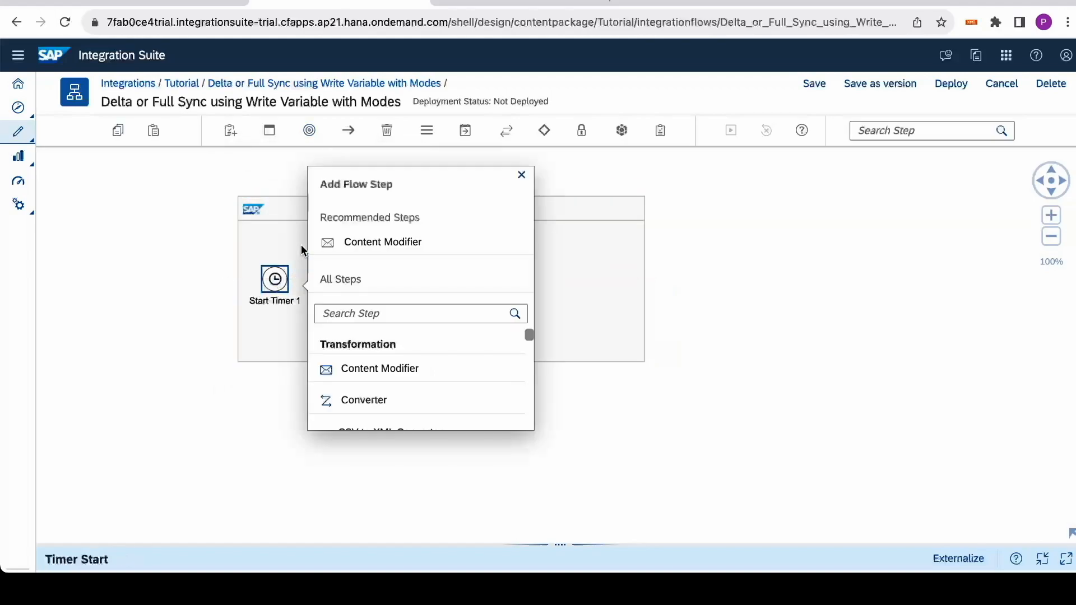
text(req)
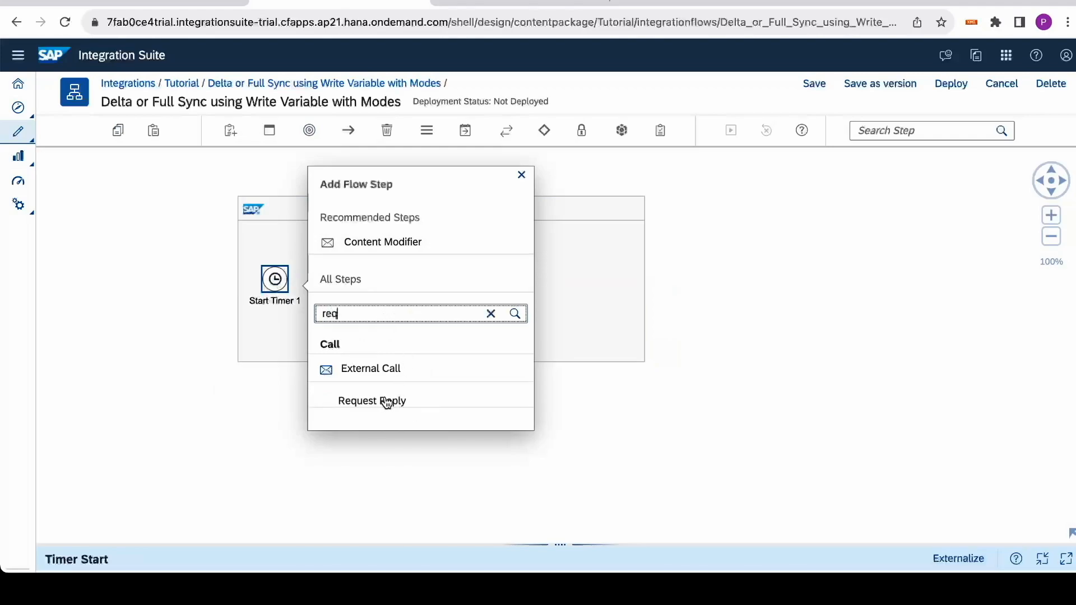
click(387, 401)
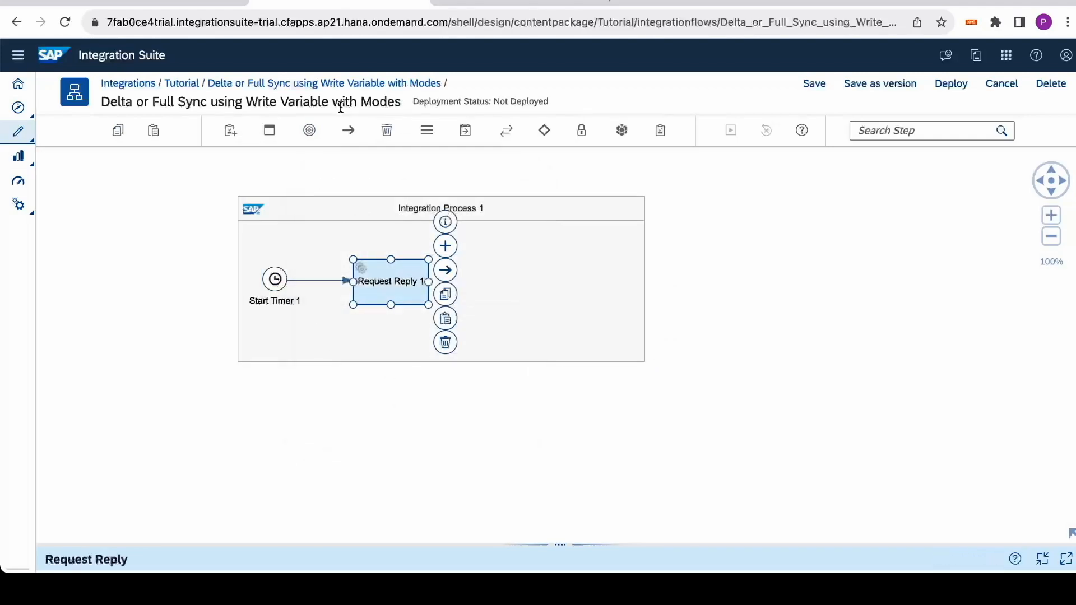
Place a Receiver below the integration process and connect the Request Reply step to it with the OData adapter
click(230, 132)
click(223, 187)
click(405, 453)
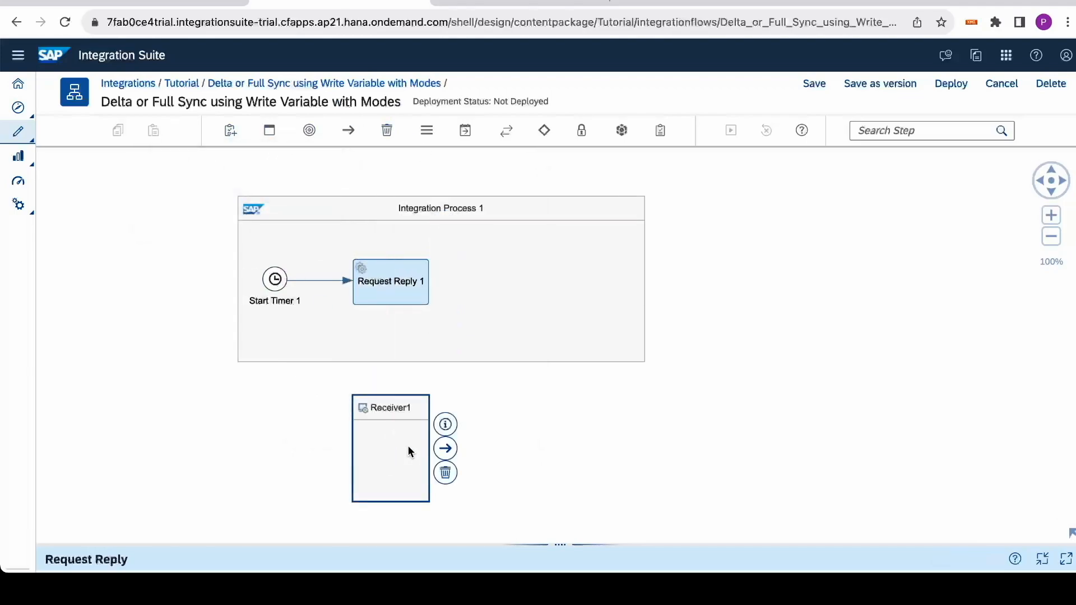
click(424, 276)
drag(445, 275, 394, 449)
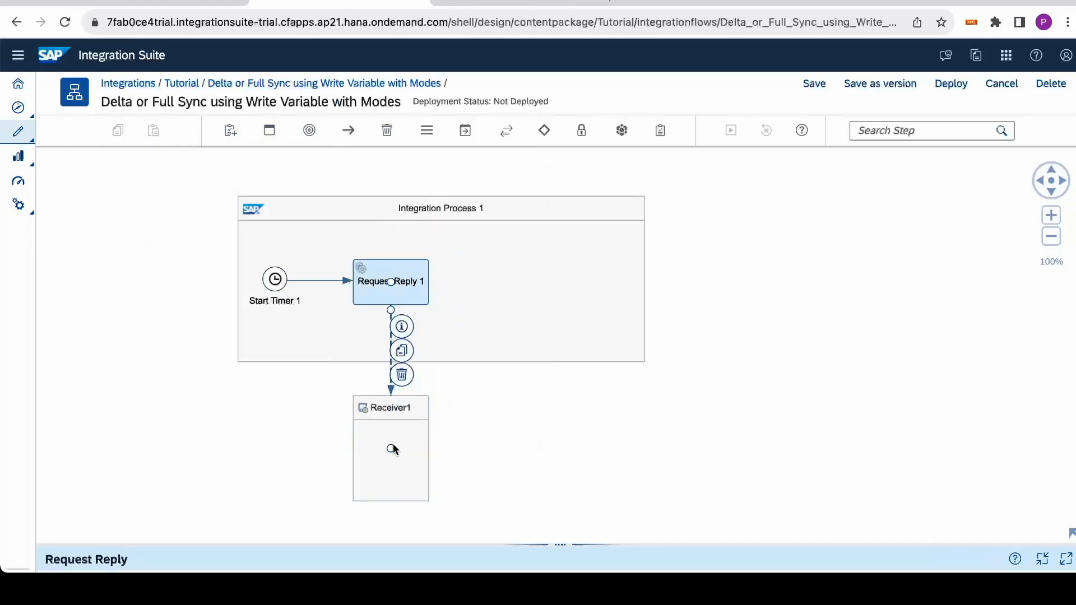
scroll(490, 285, down, 2)
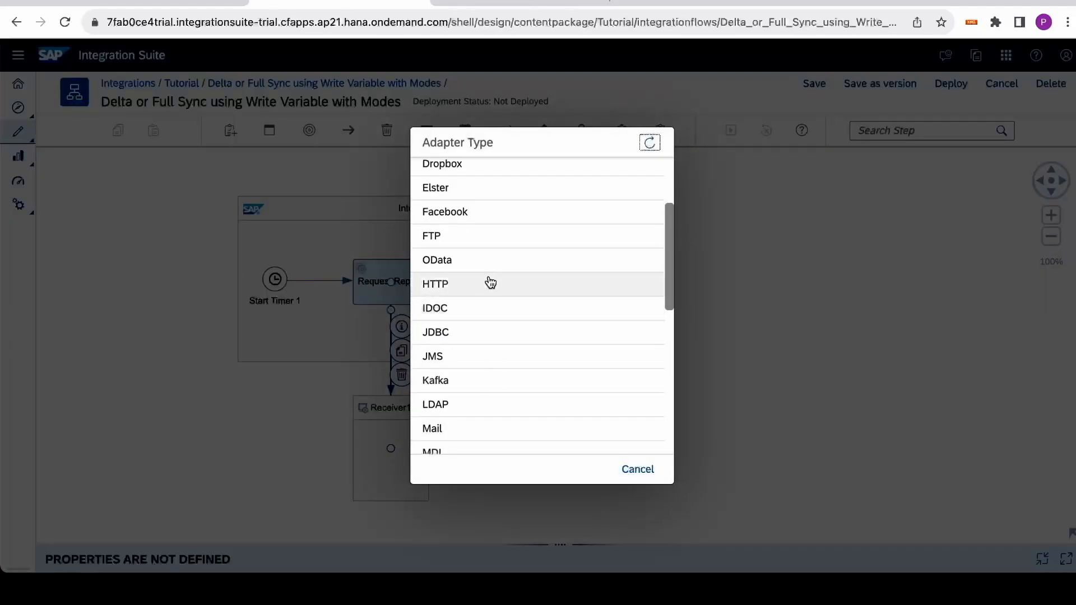
click(490, 259)
click(519, 171)
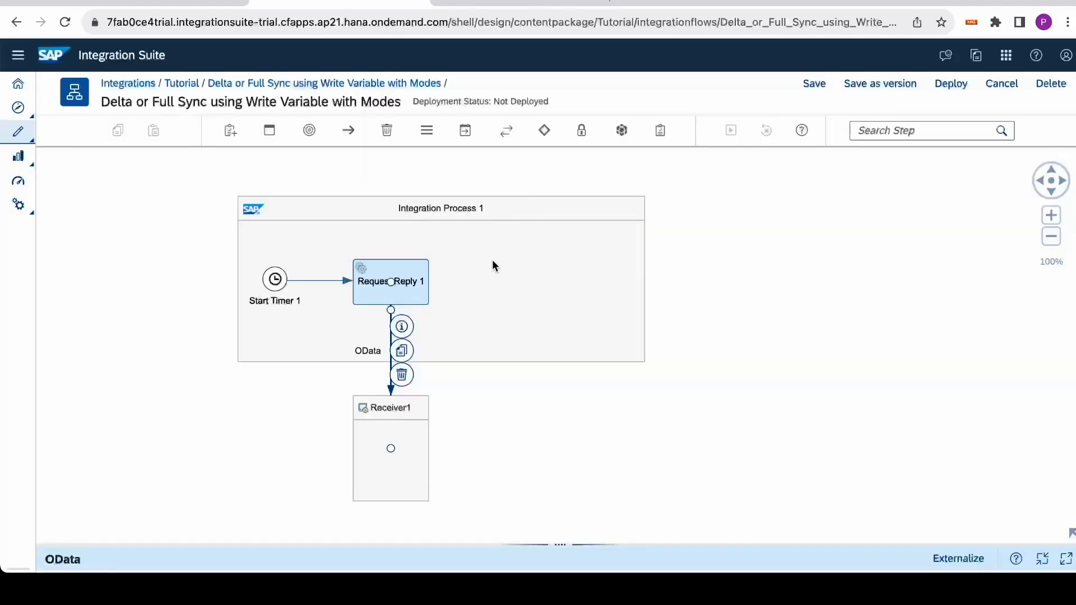
Add an End Message event at the right of the process and connect the Request Reply step to it
click(425, 278)
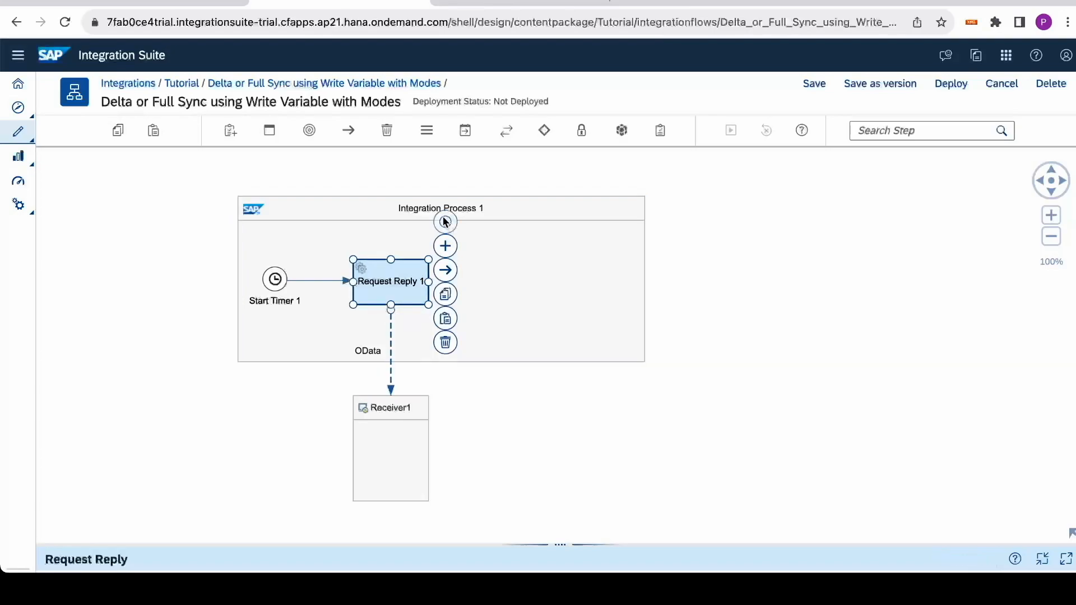
click(310, 130)
scroll(316, 280, down, 1)
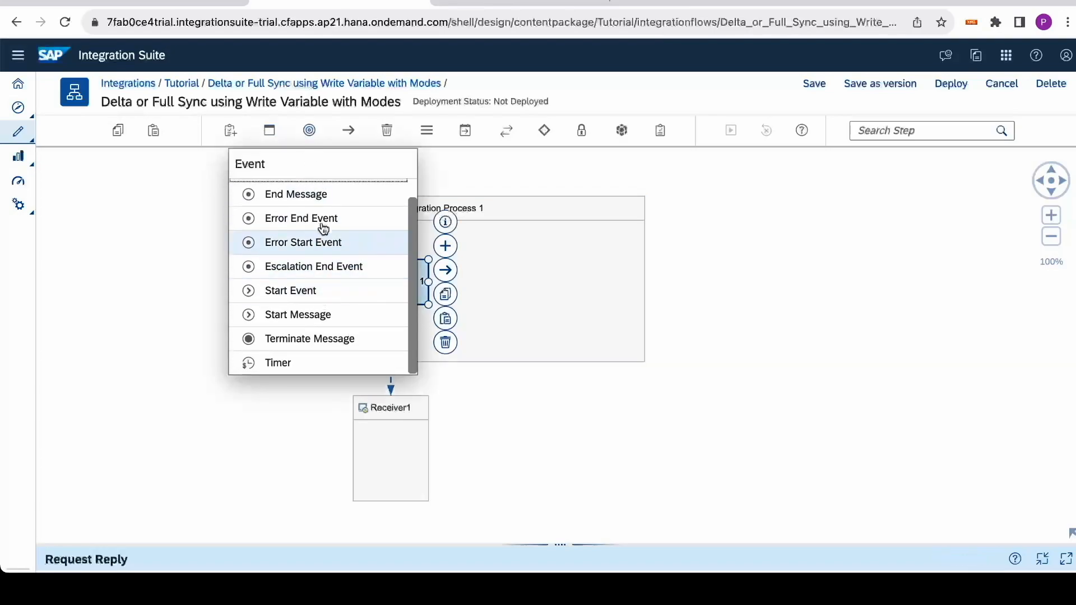
click(324, 194)
click(507, 297)
click(390, 292)
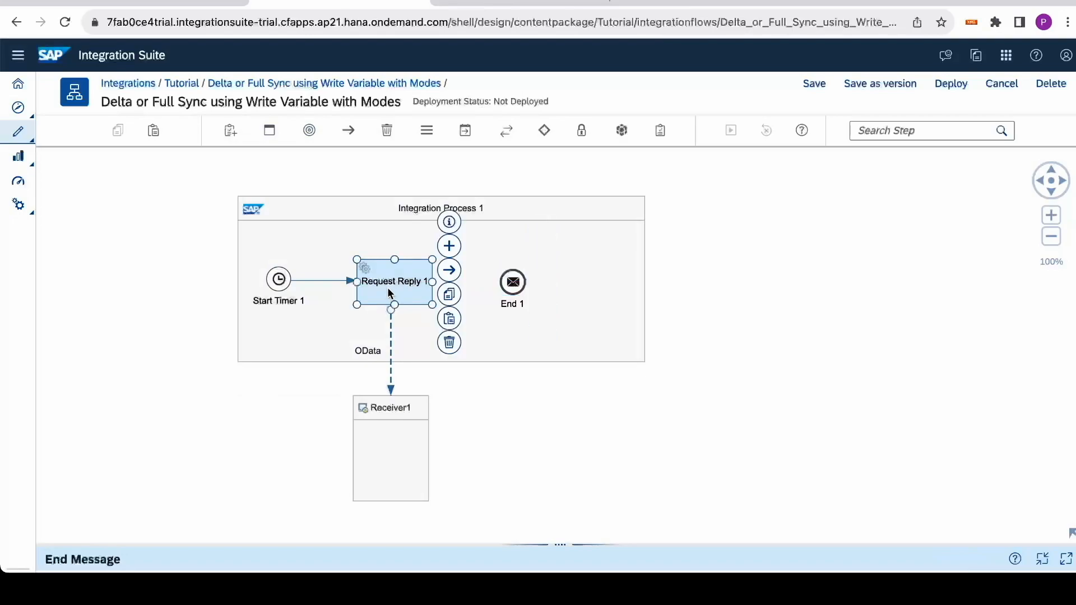
drag(449, 270, 512, 282)
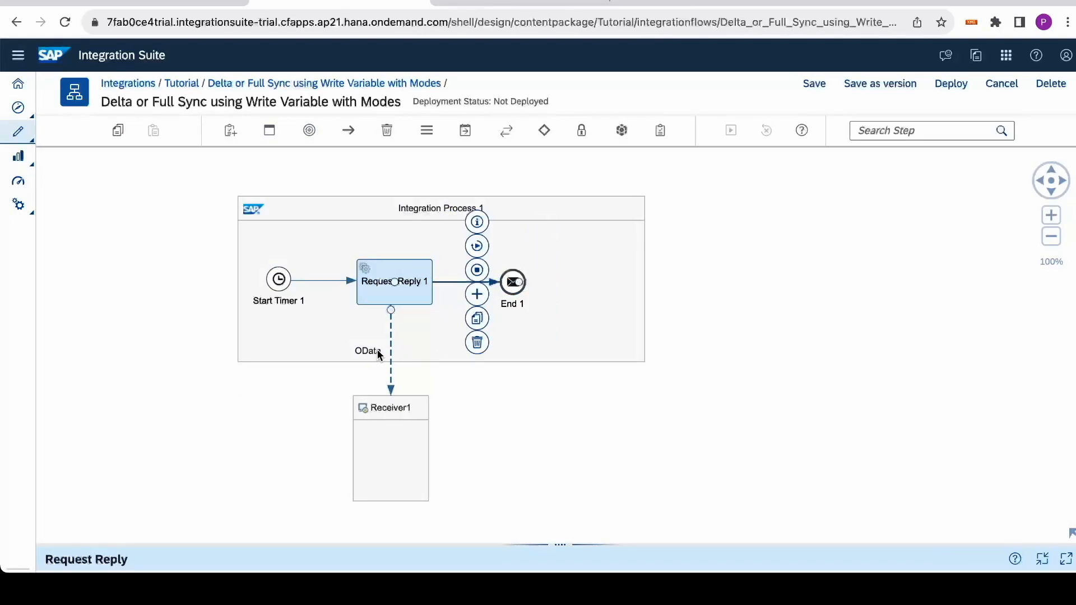
click(379, 355)
drag(523, 545, 561, 190)
click(160, 246)
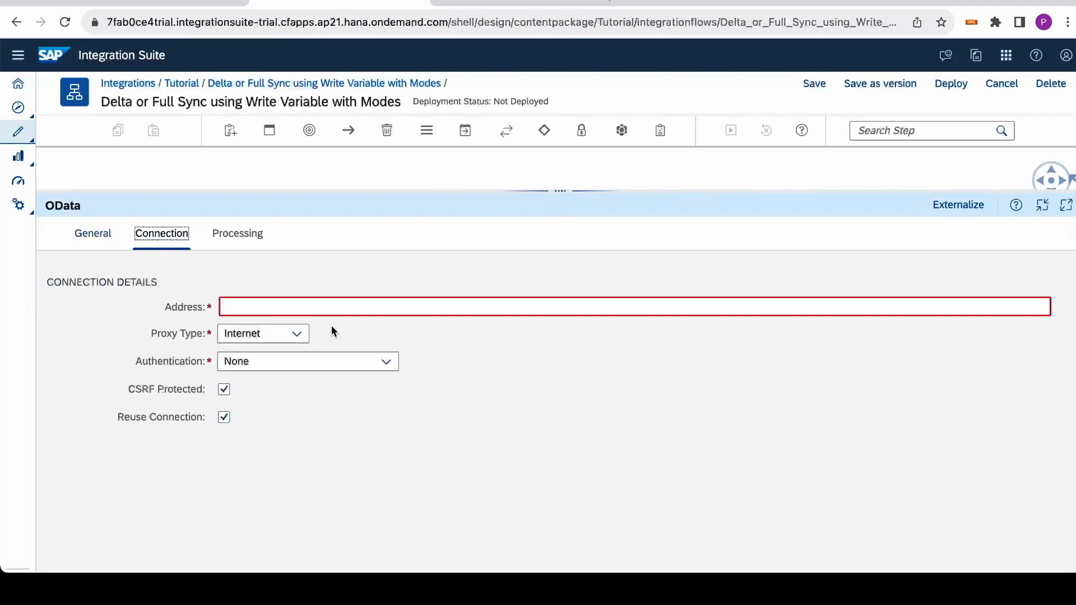
Enter the OData query options $select=EmployeeID,HireDate,Country&$filter=HireDate gt datetime'1990-01-01T00:00:00'&$format=json&$orderby=HireDate desc
click(238, 233)
click(312, 368)
text($select=EmployeeID,HireDate,Country&$filter=HireDate gt datetime'1990-01-01T00:00:00'&$format=json&$orderby=HireDate desc)
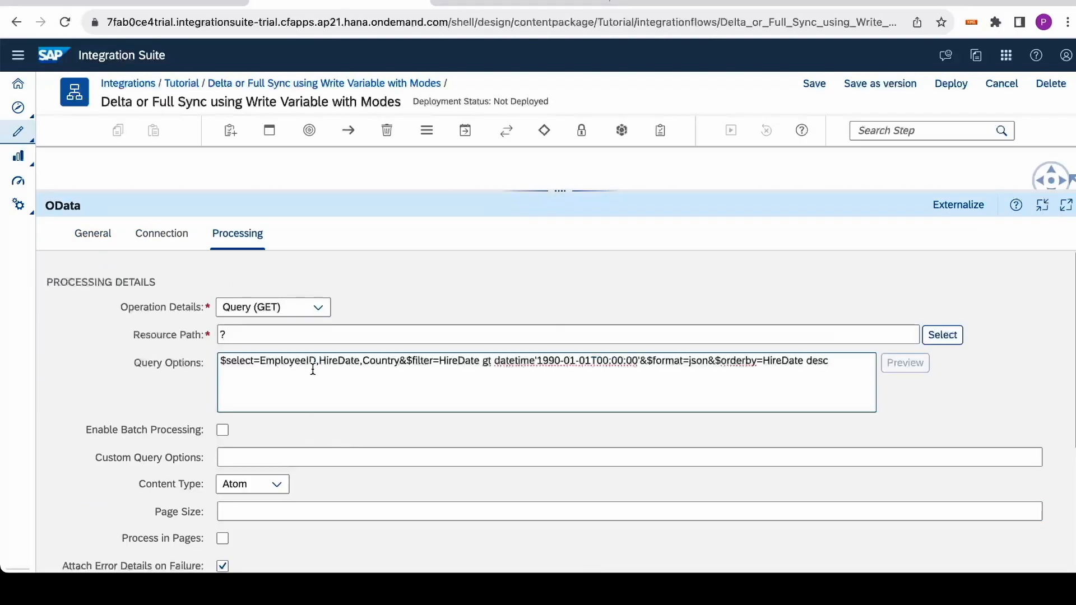
Move Employees out of the OData connection address and enter it as the resource path in place of the question mark
click(174, 234)
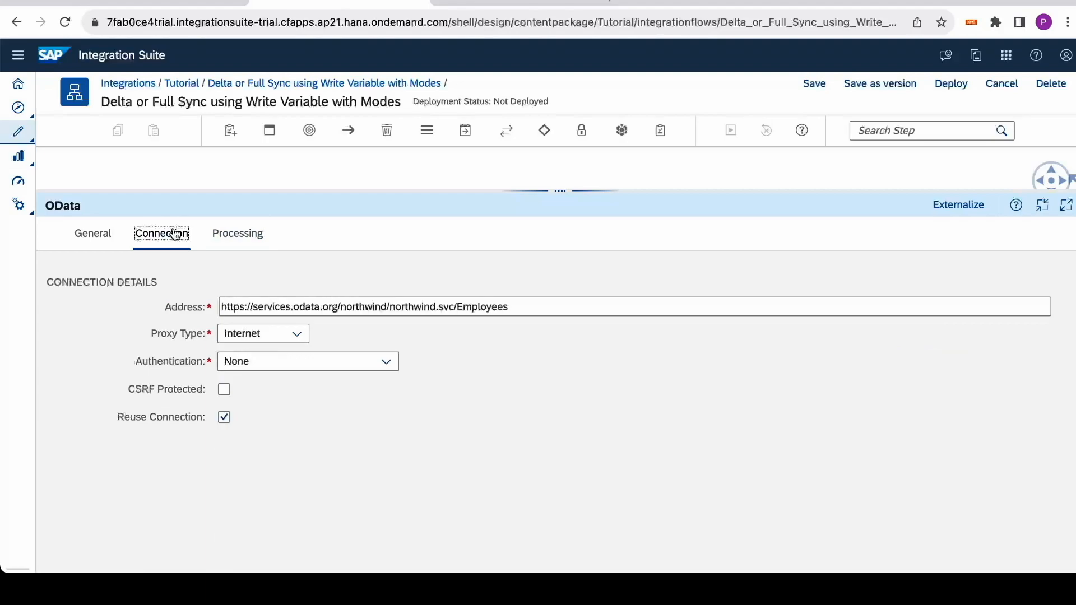
drag(535, 307, 458, 309)
key(ctrl+c)
key(BackSpace)
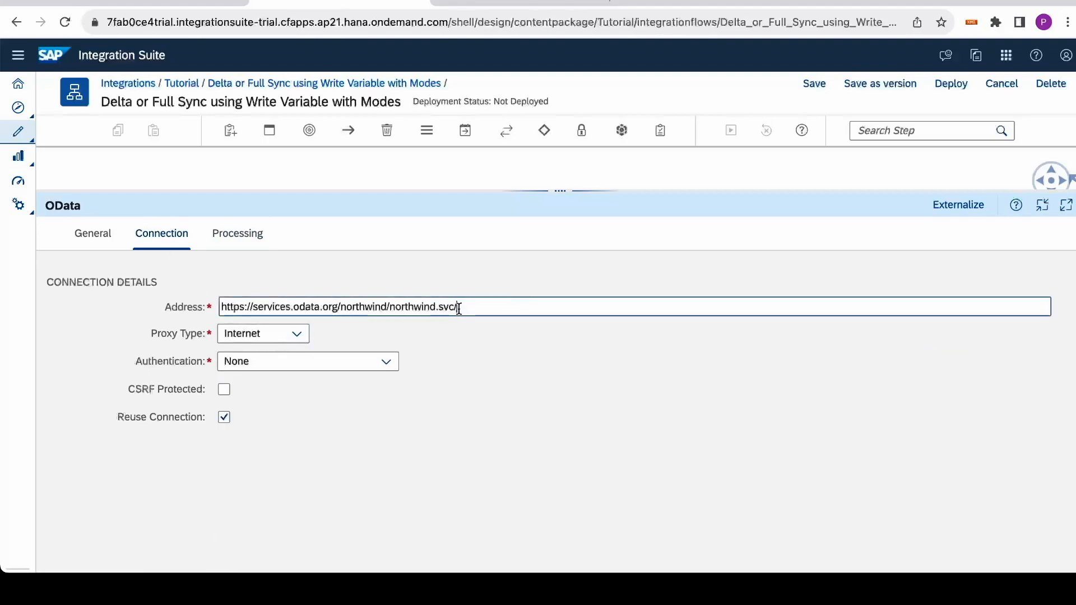
click(238, 233)
click(247, 335)
key(BackSpace)
key(ctrl+v)
click(168, 291)
click(161, 235)
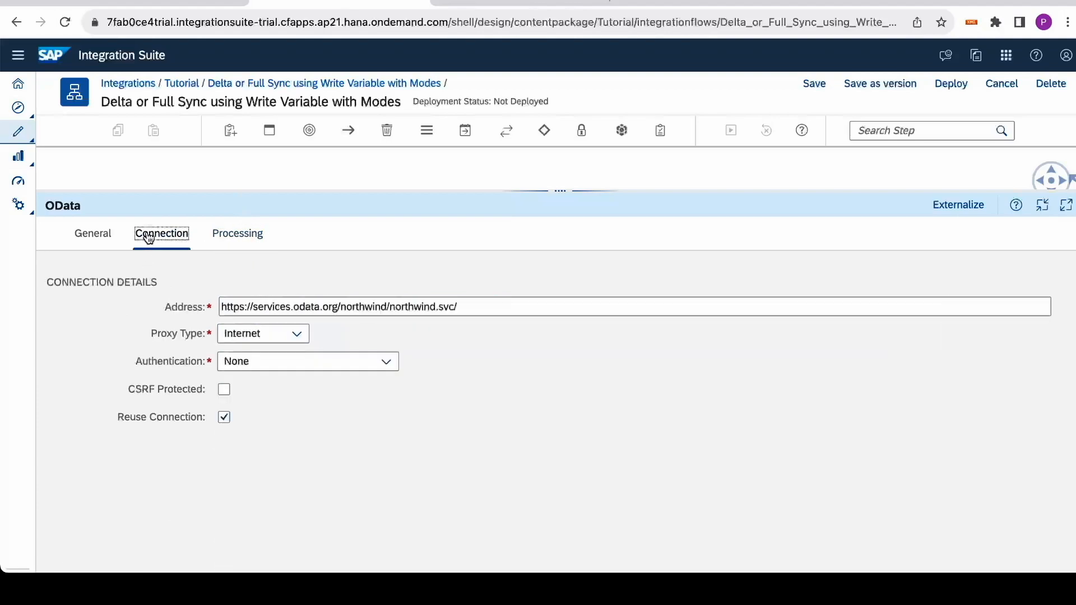
click(512, 306)
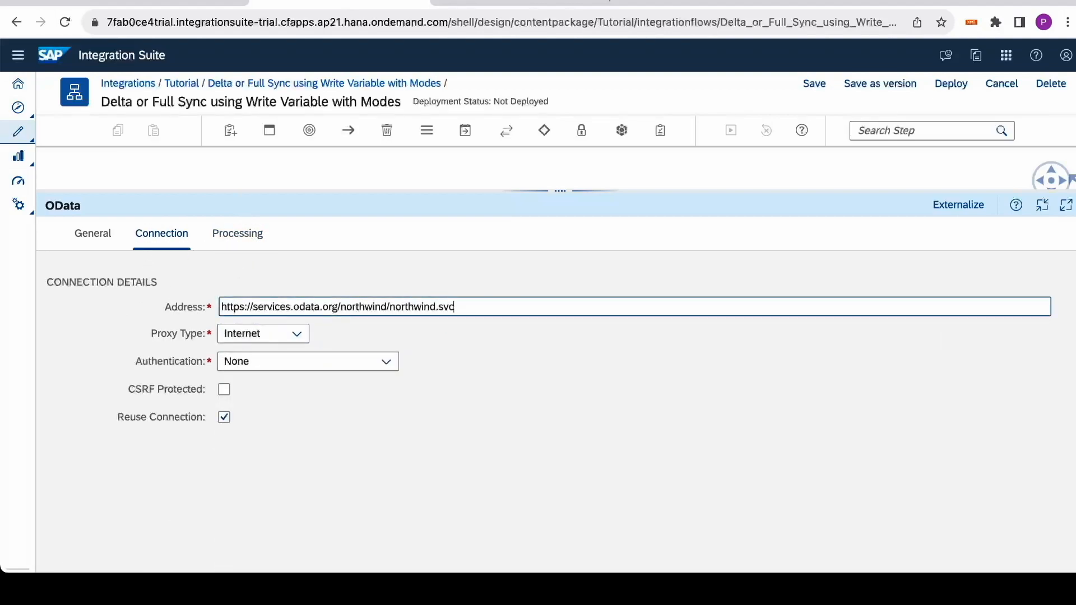
drag(479, 308, 223, 291)
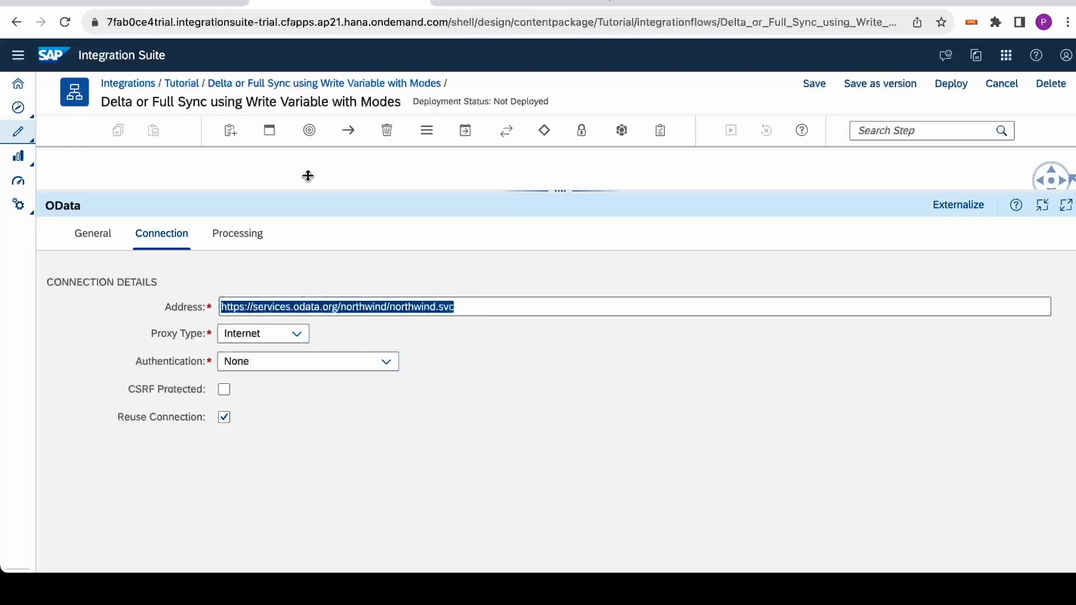
Remove &$format=json from the OData query options and review the remaining processing settings
click(249, 237)
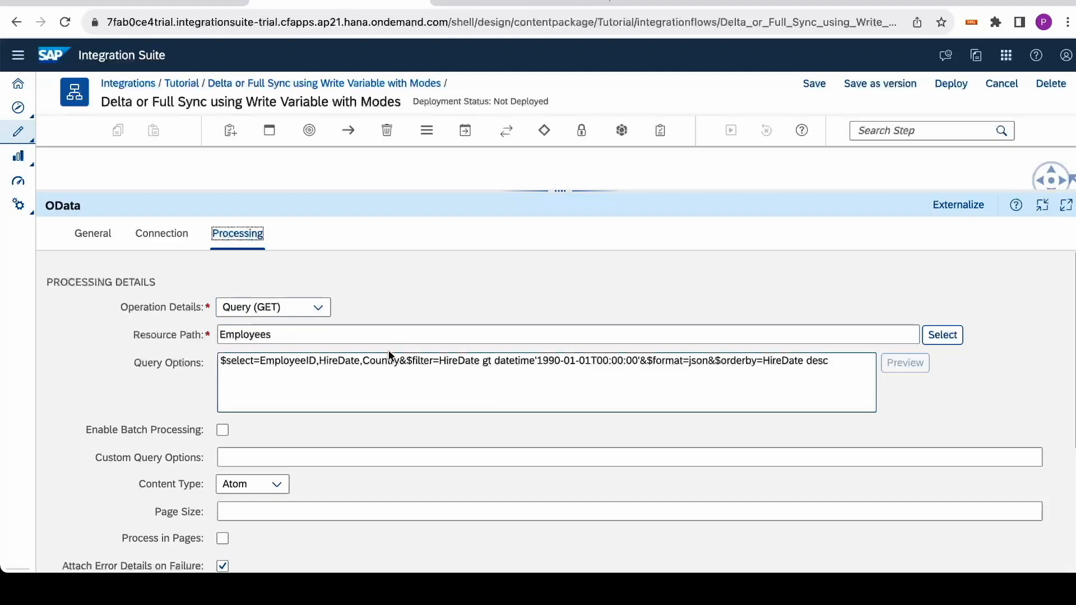
double_click(468, 364)
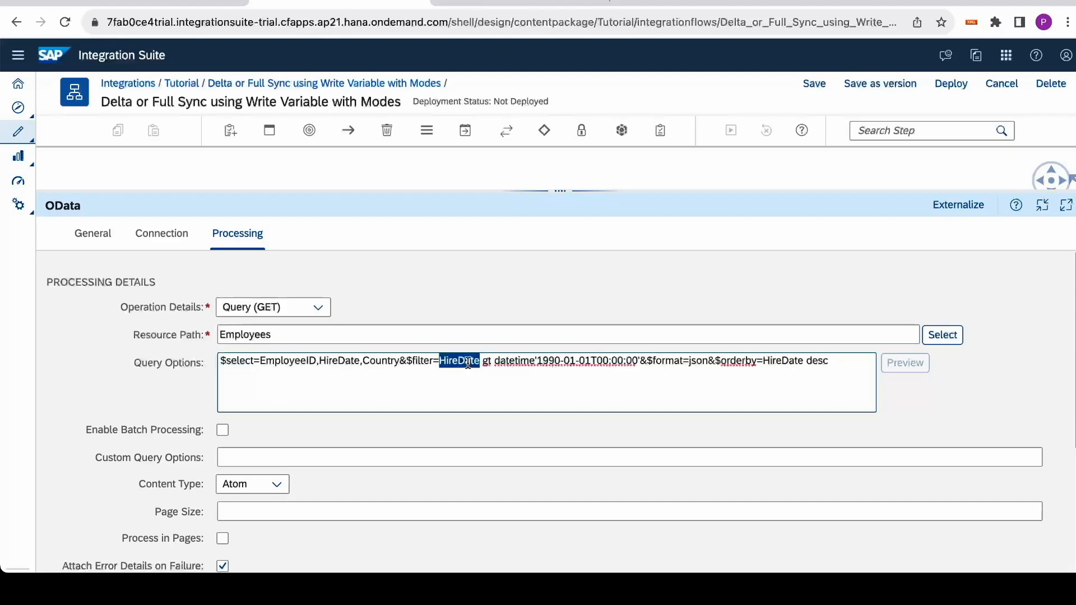
scroll(591, 367, down, 1)
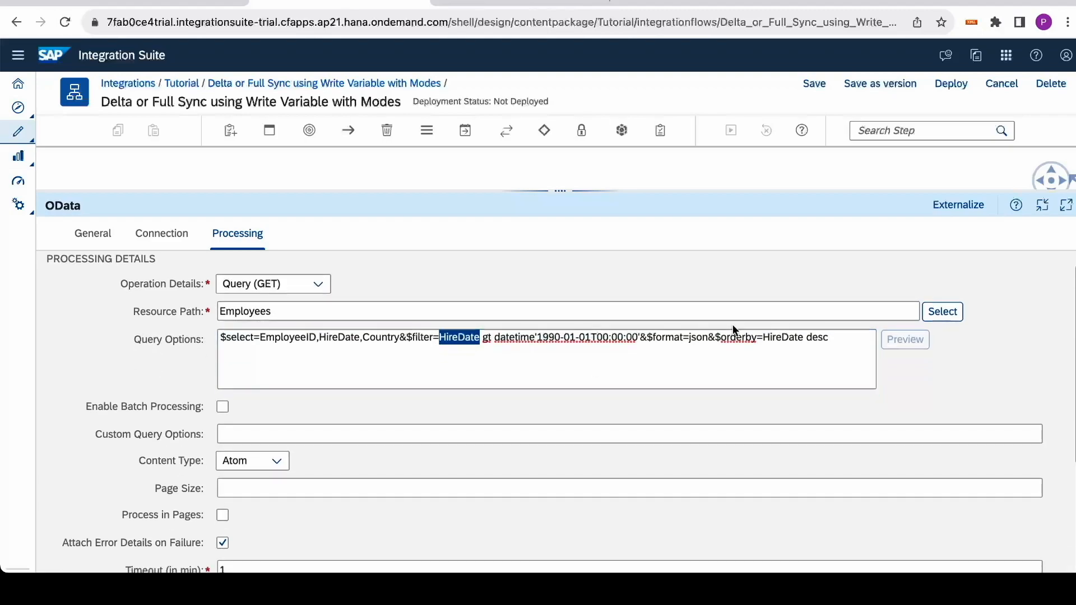
drag(708, 337, 649, 336)
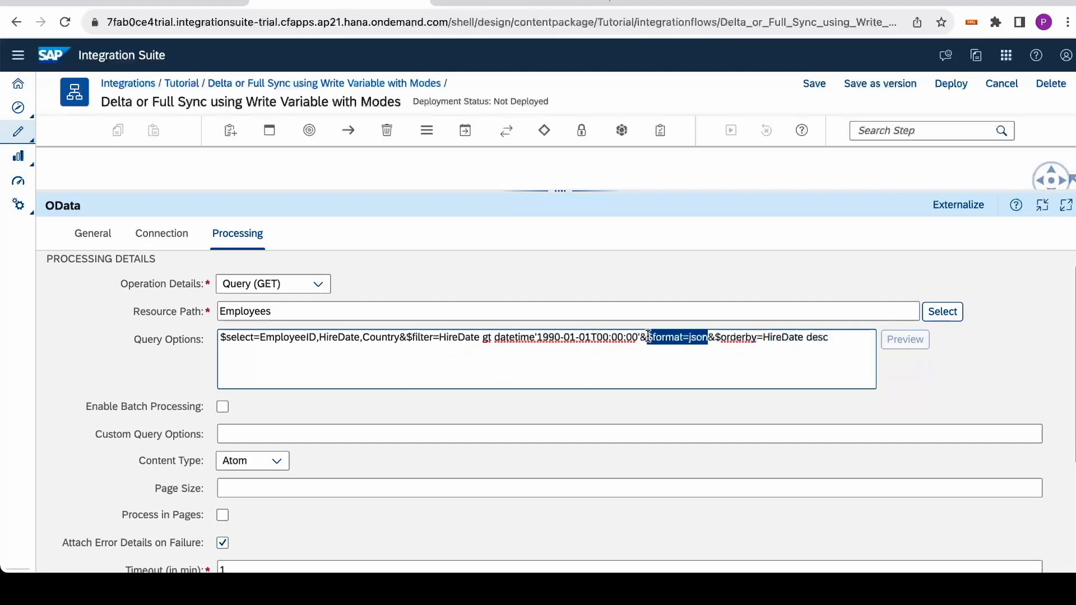
key(BackSpace)
key(BackSpace)
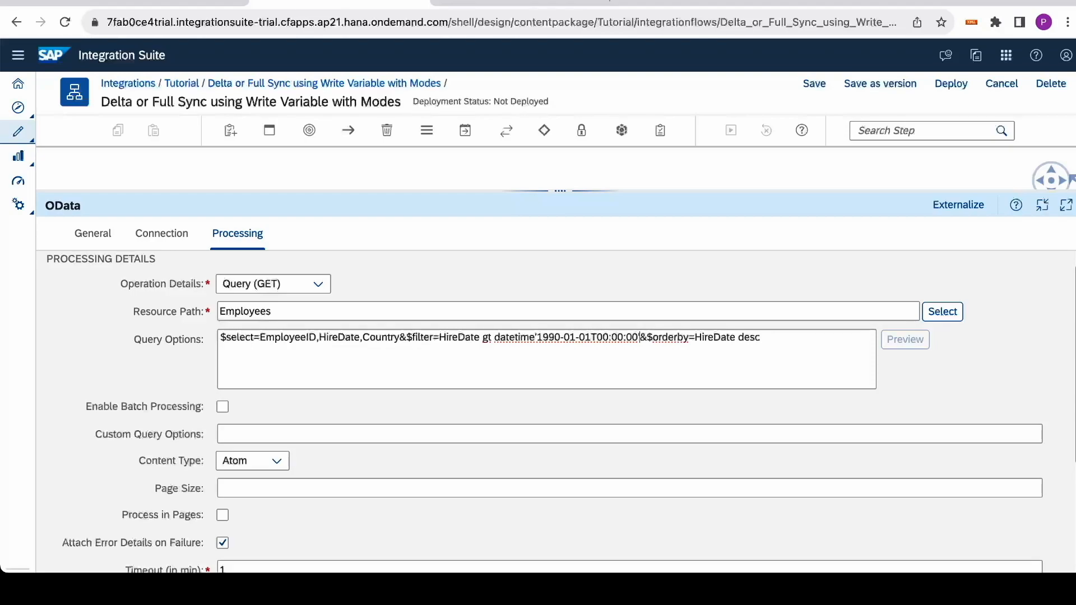
scroll(743, 401, down, 1)
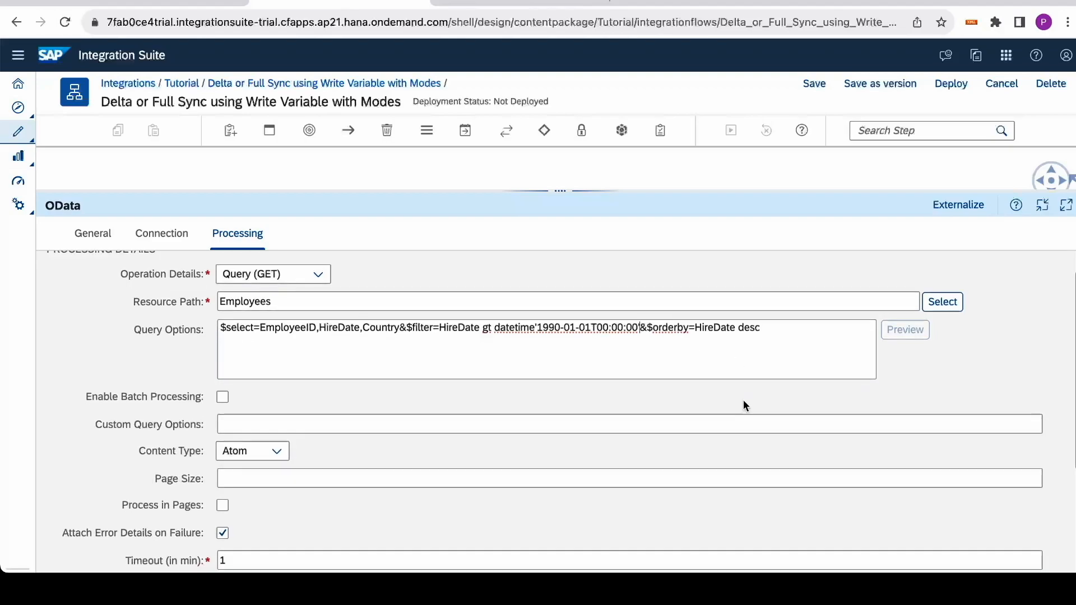
scroll(743, 401, down, 3)
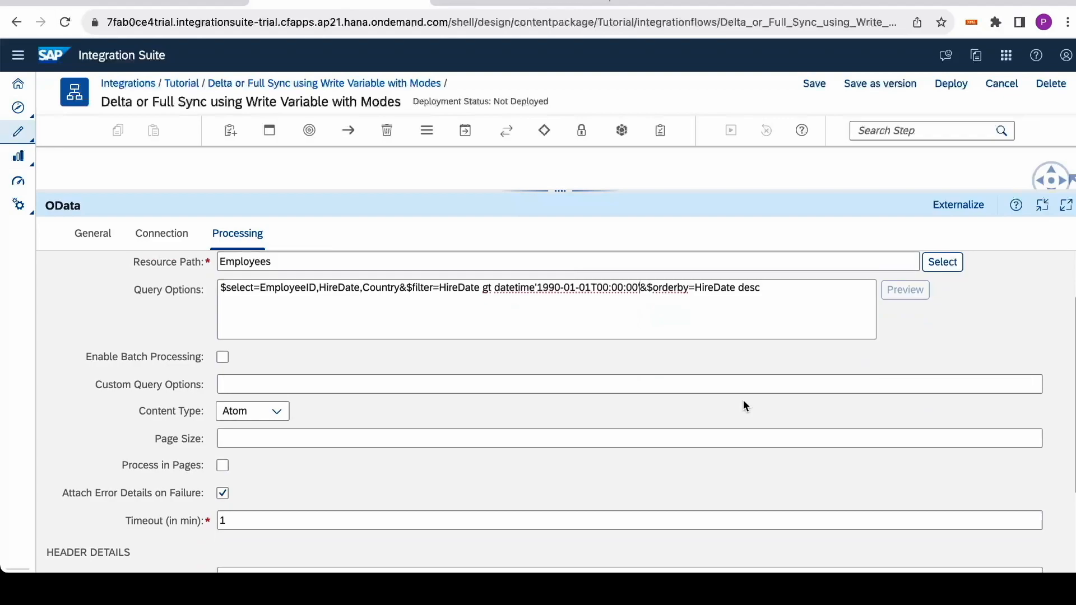
scroll(743, 401, down, 3)
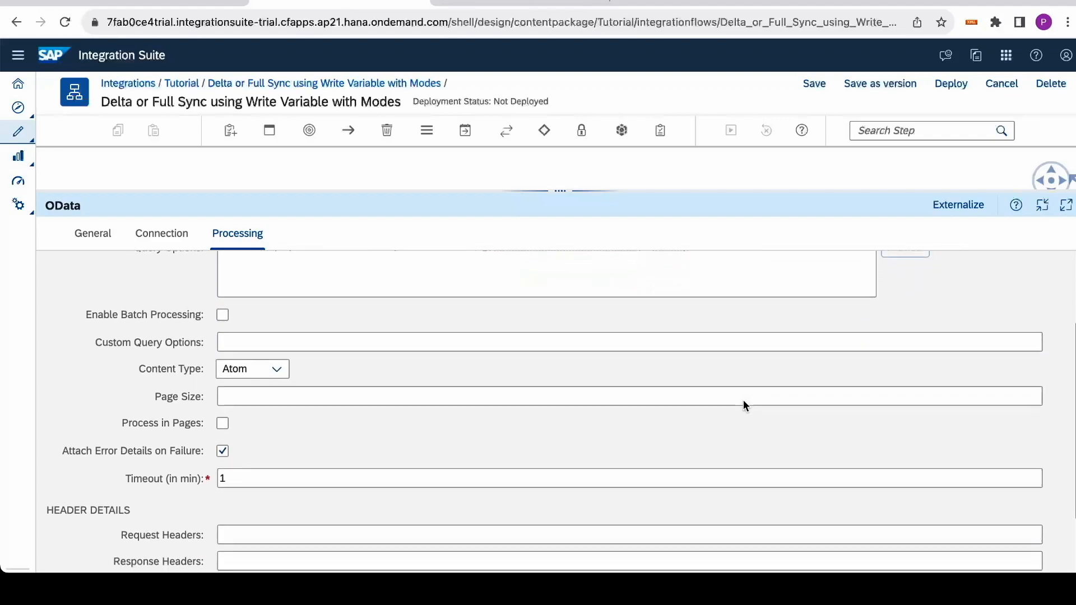
Save the integration flow with the revised OData settings and deploy it
scroll(743, 399, down, 5)
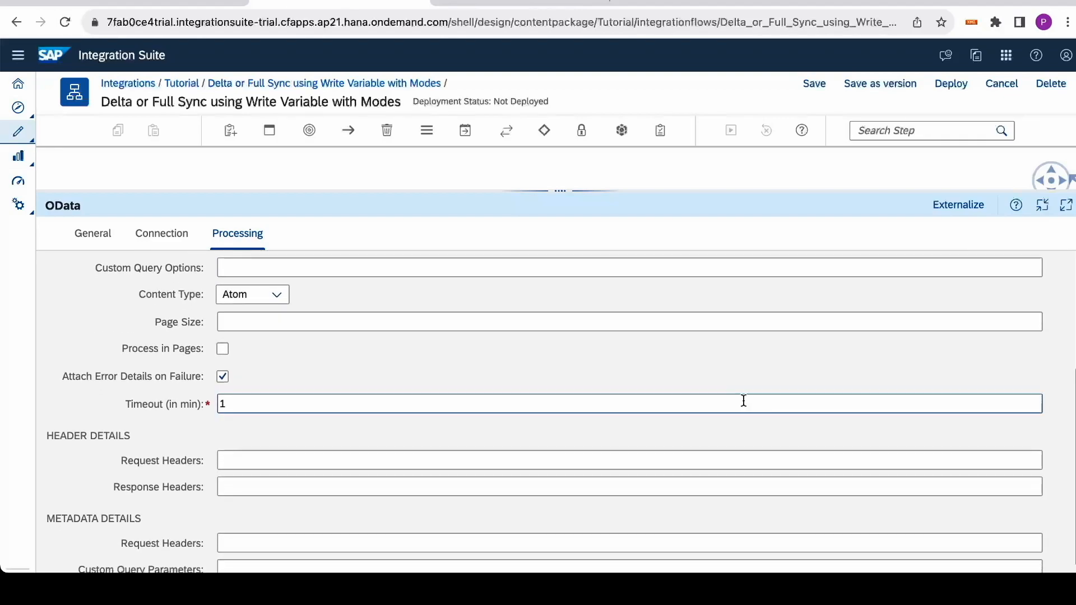
scroll(743, 401, up, 10)
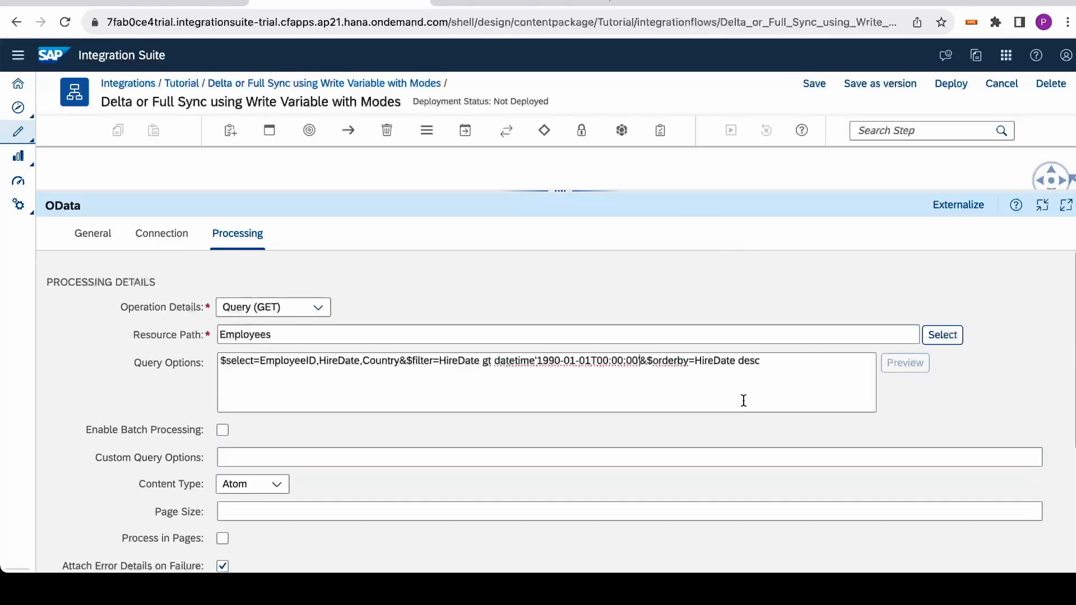
drag(571, 190, 603, 255)
click(812, 84)
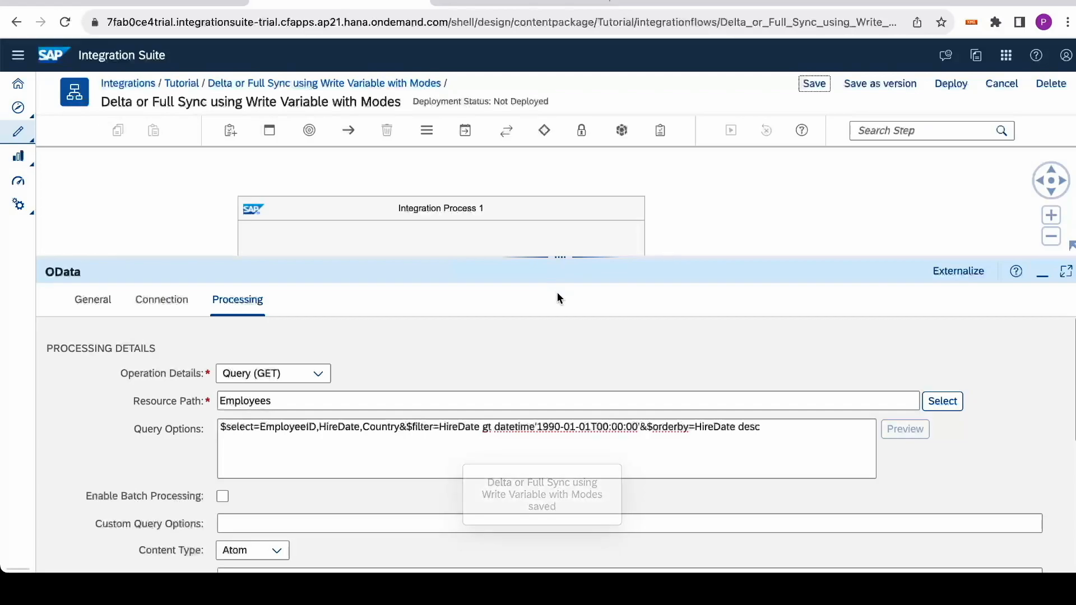
drag(557, 259, 558, 315)
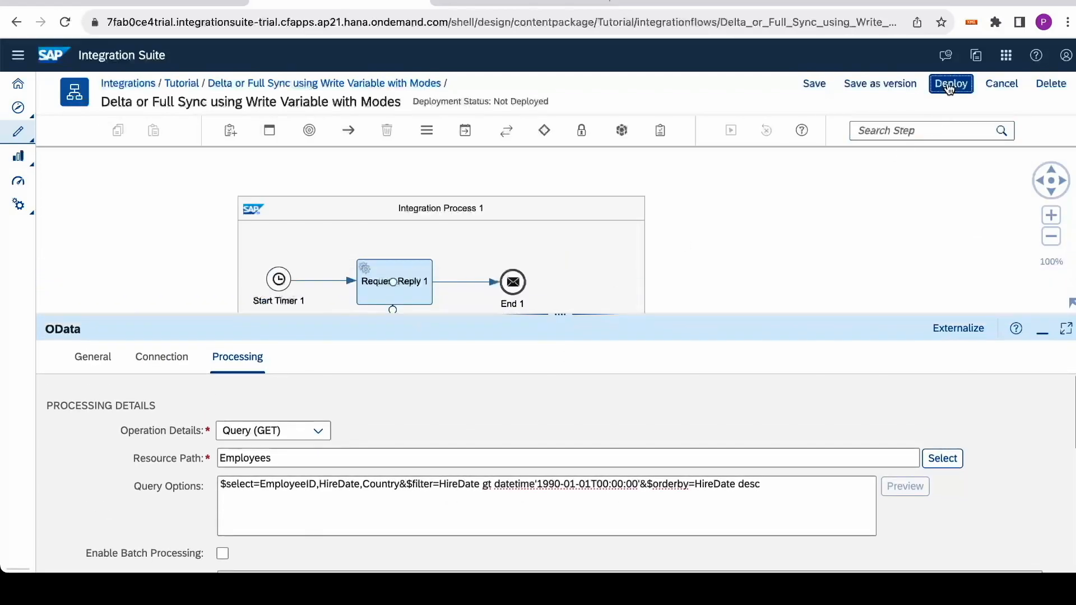
click(951, 83)
click(637, 340)
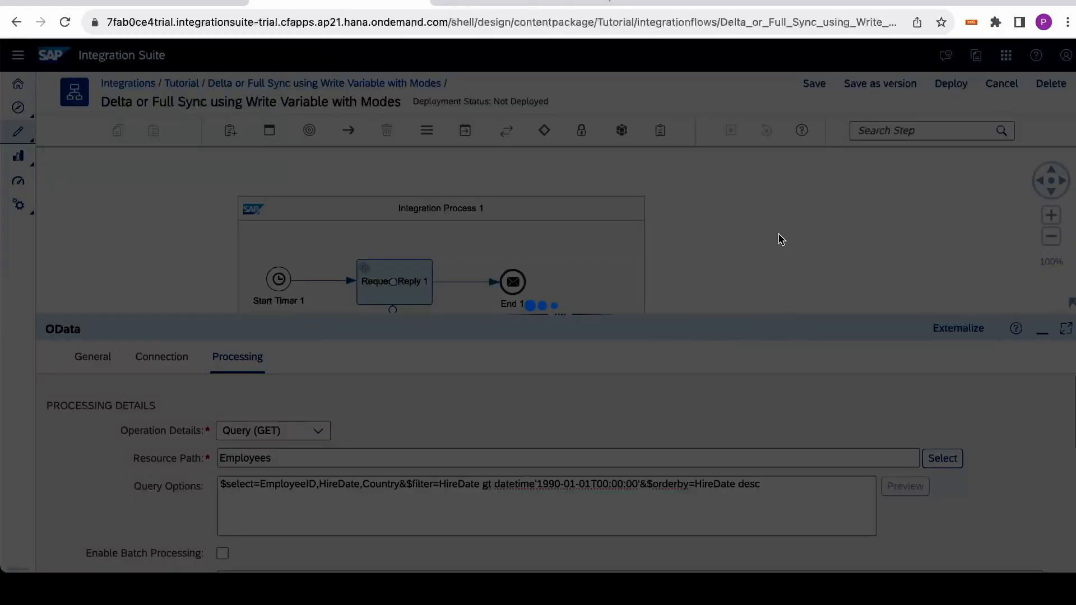
click(701, 339)
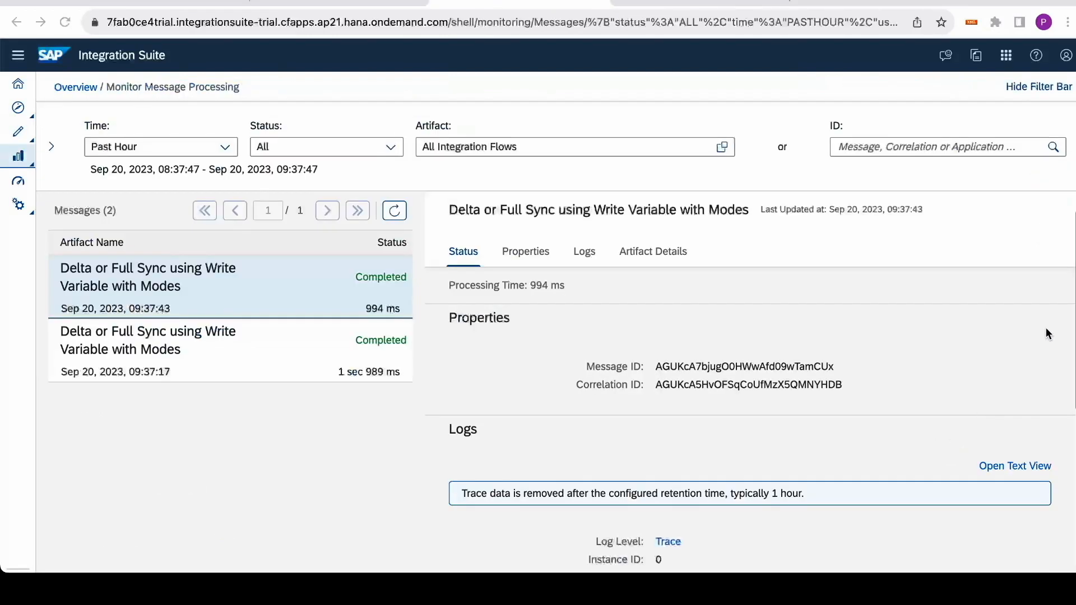
Open the trace of the latest message run and display the payload before the End 1 step
scroll(803, 396, down, 3)
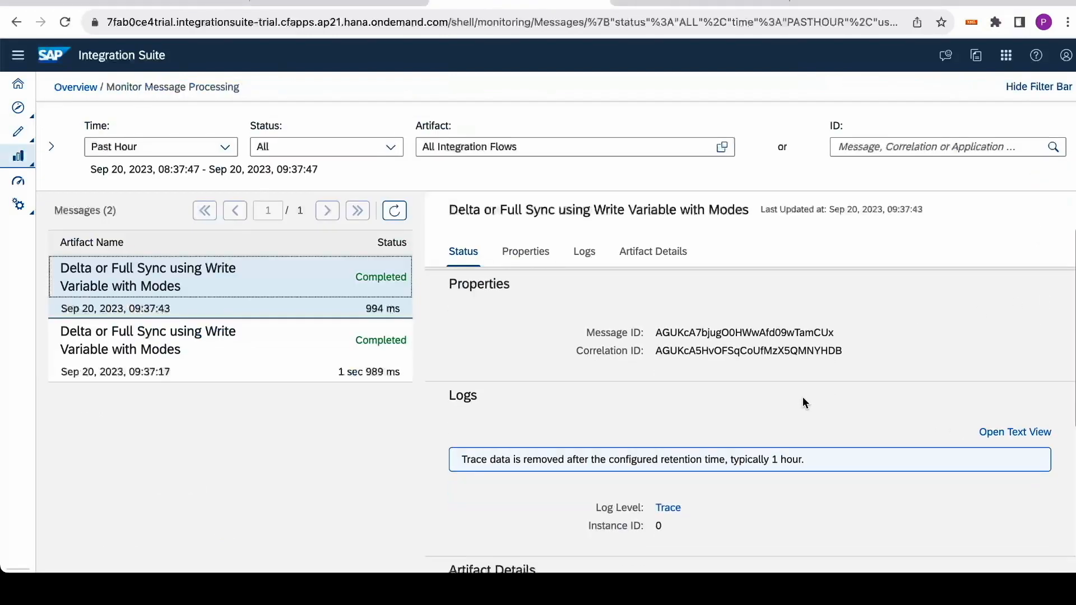
click(668, 399)
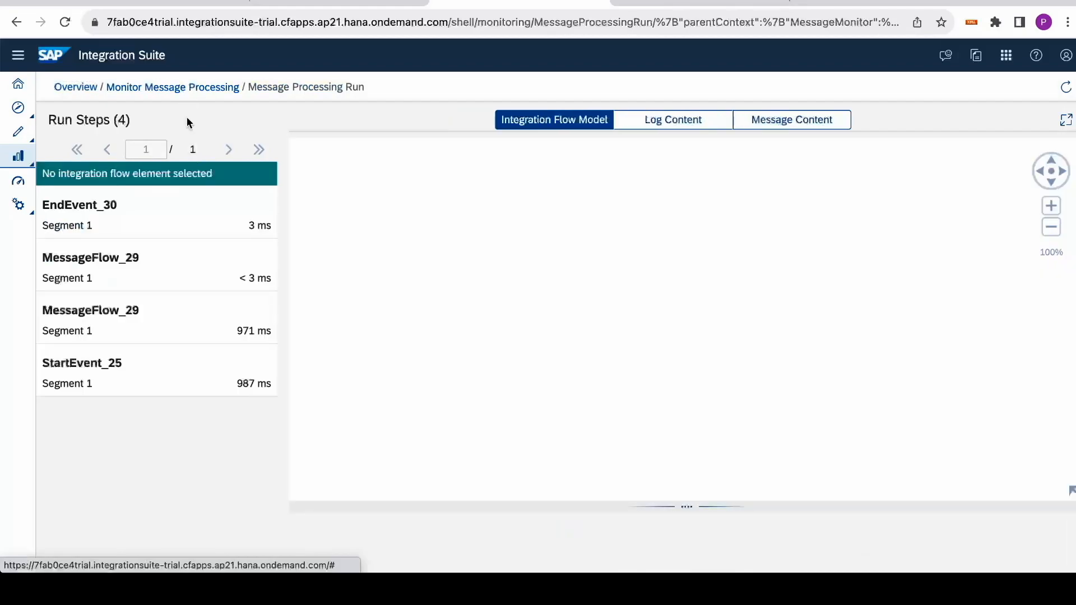
click(188, 217)
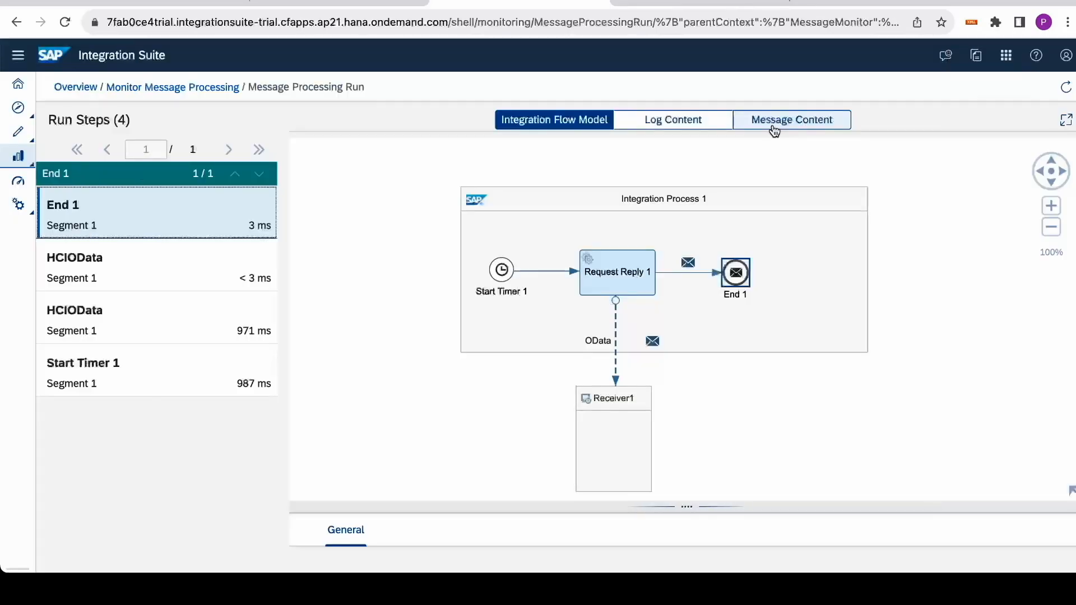
click(779, 120)
click(503, 181)
Examine the returned Employee records in the payload, checking HireDate, Country, EmployeeID and the descending order
scroll(500, 279, down, 5)
scroll(491, 279, up, 5)
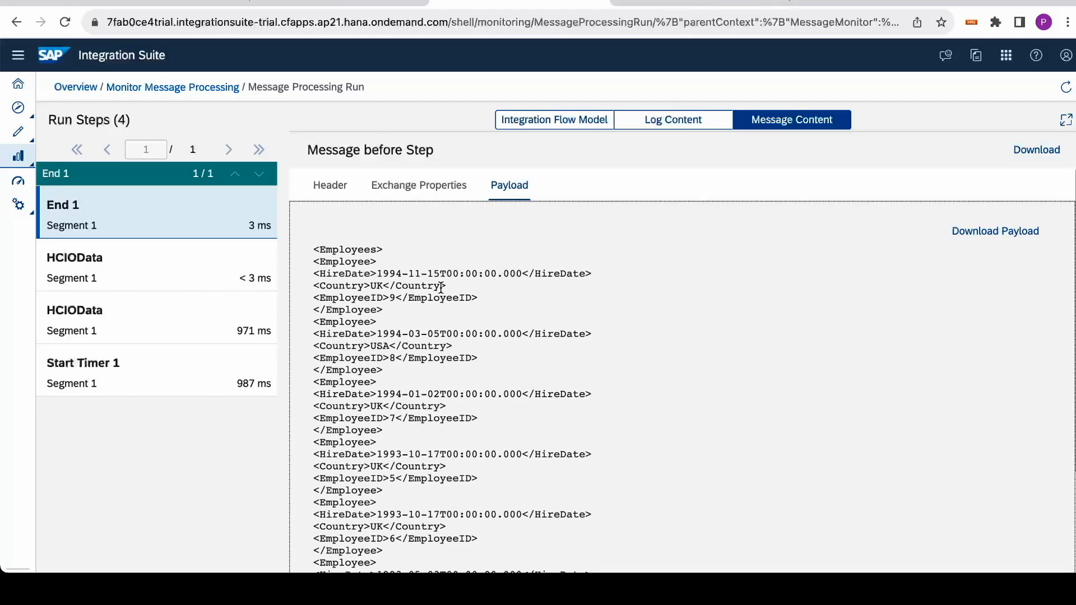
scroll(441, 288, down, 1)
scroll(441, 288, down, 5)
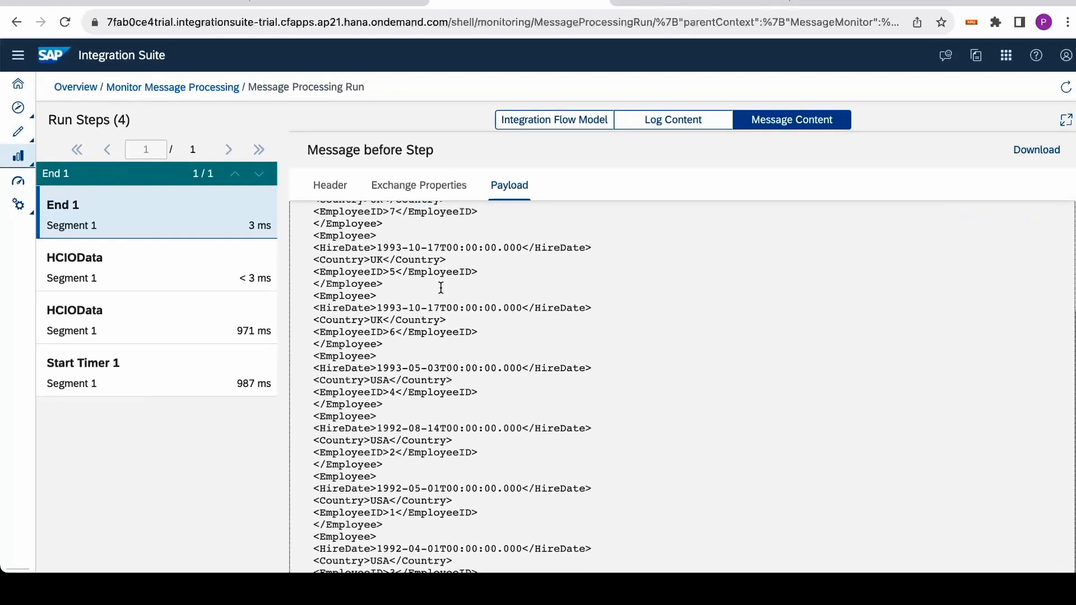
key(ctrl+minus)
key(ctrl+minus)
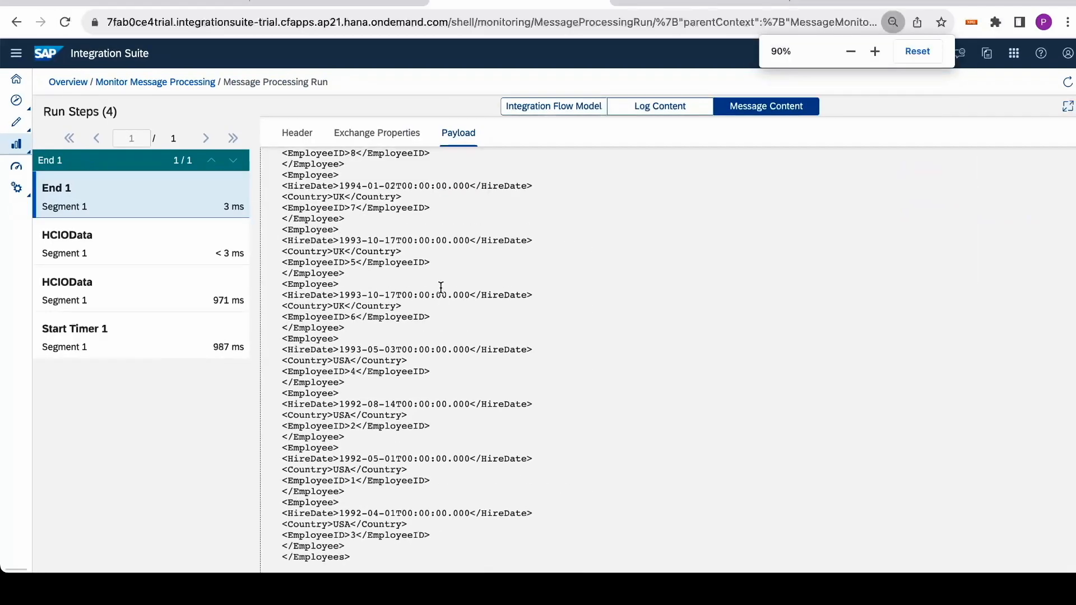
scroll(426, 330, up, 3)
scroll(410, 325, down, 2)
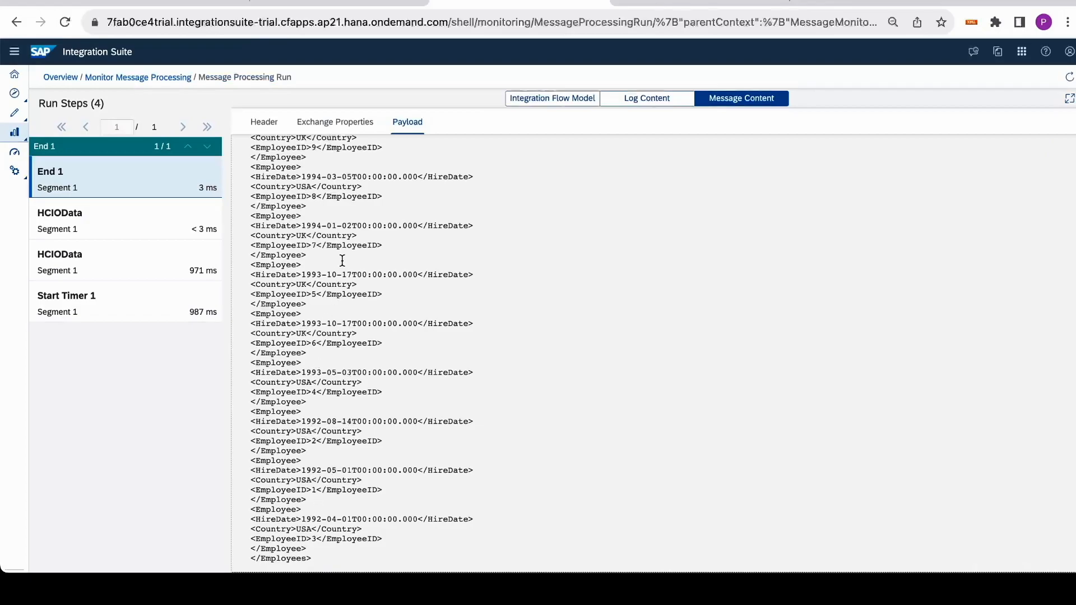
scroll(342, 262, up, 2)
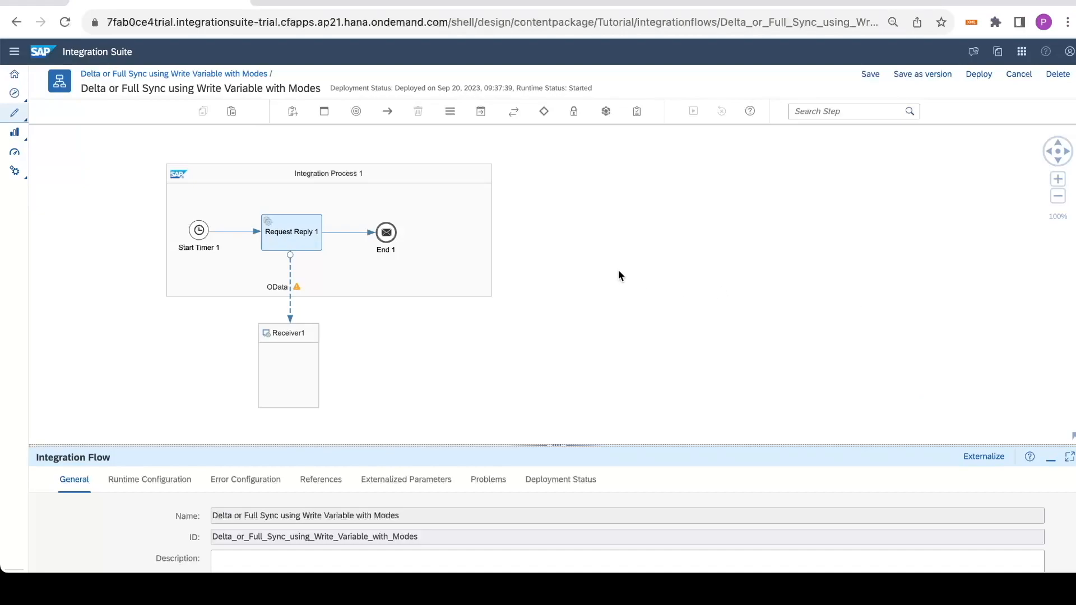
Remove the fixed date 1990-01-01T00:00:00 from the HireDate filter in the OData channel's query options
click(288, 275)
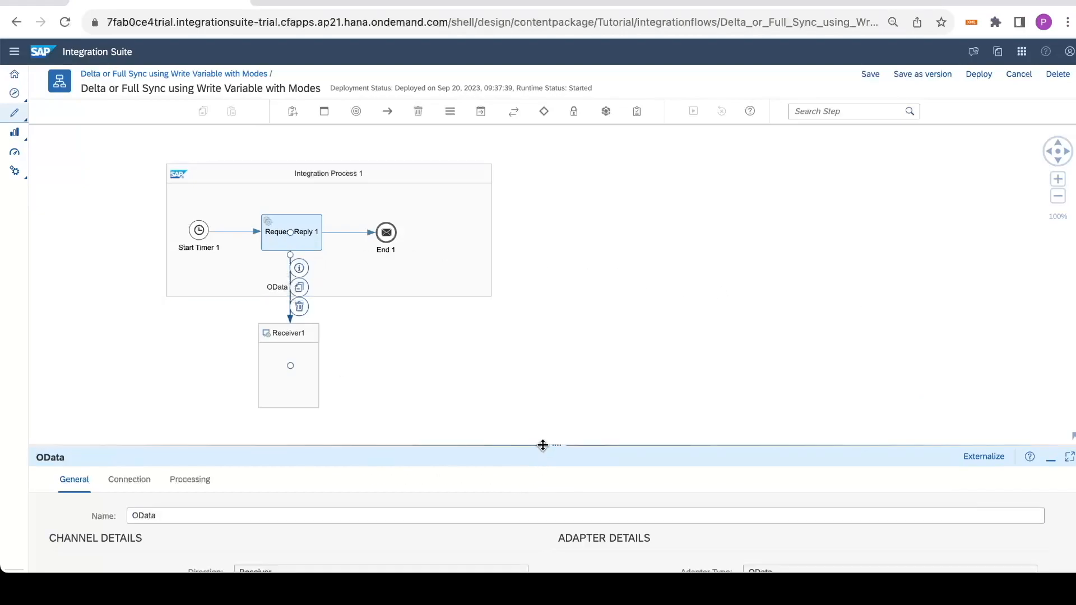
drag(542, 445, 542, 250)
click(112, 290)
click(175, 290)
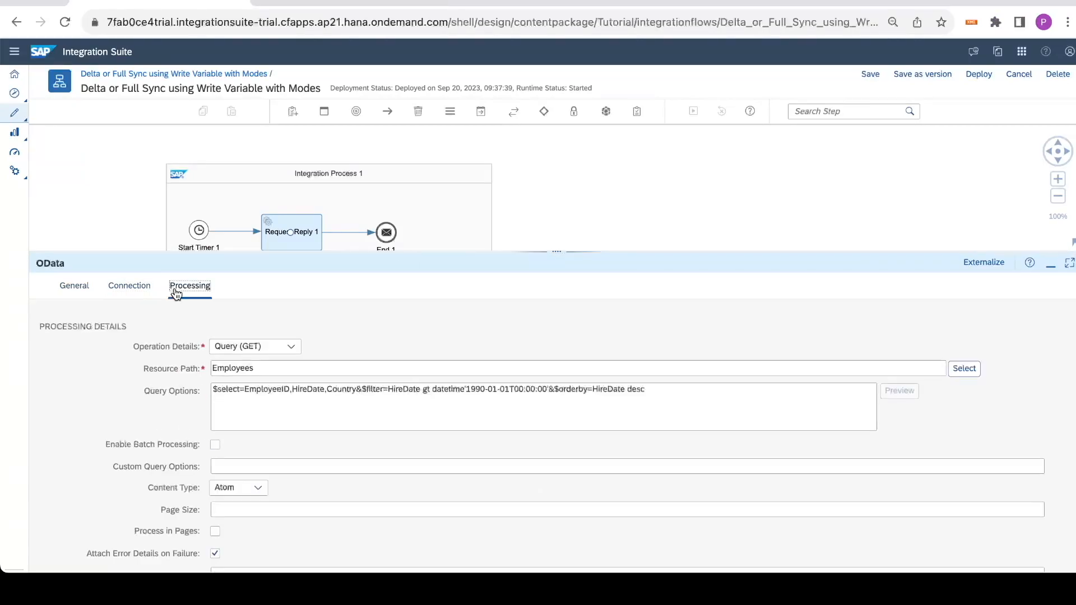
drag(467, 389, 547, 389)
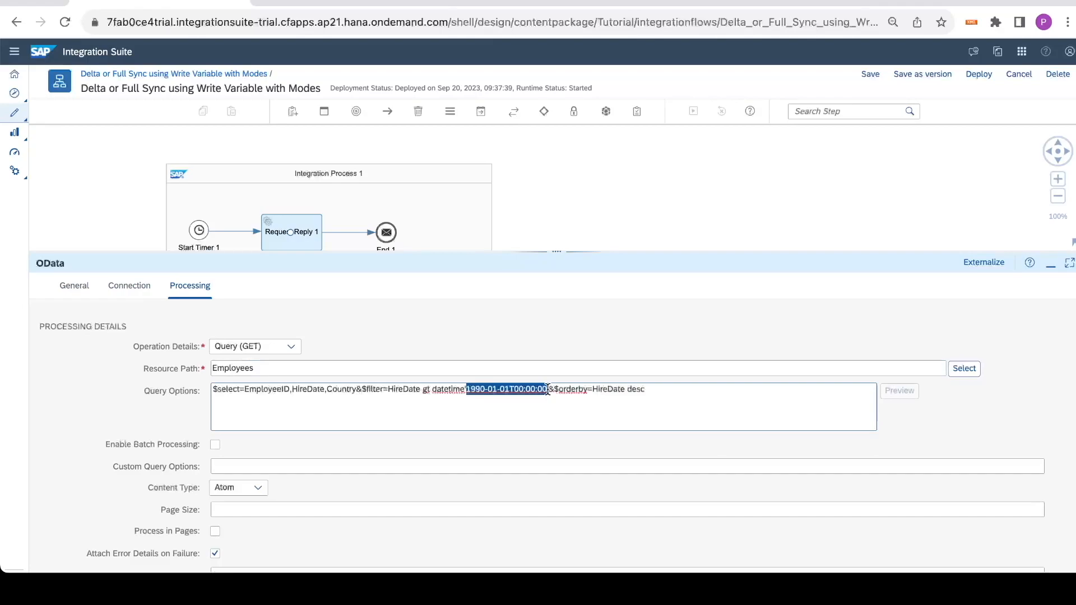
key(BackSpace)
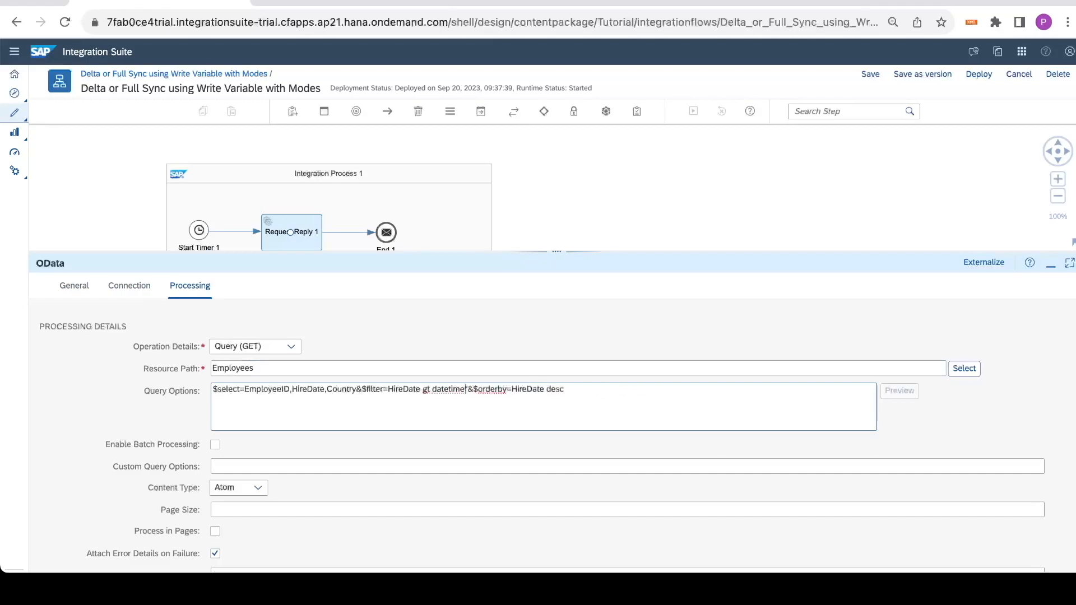
Enter ${property.lastsync} between the datetime quotes of the HireDate filter in the query options
text(${p)
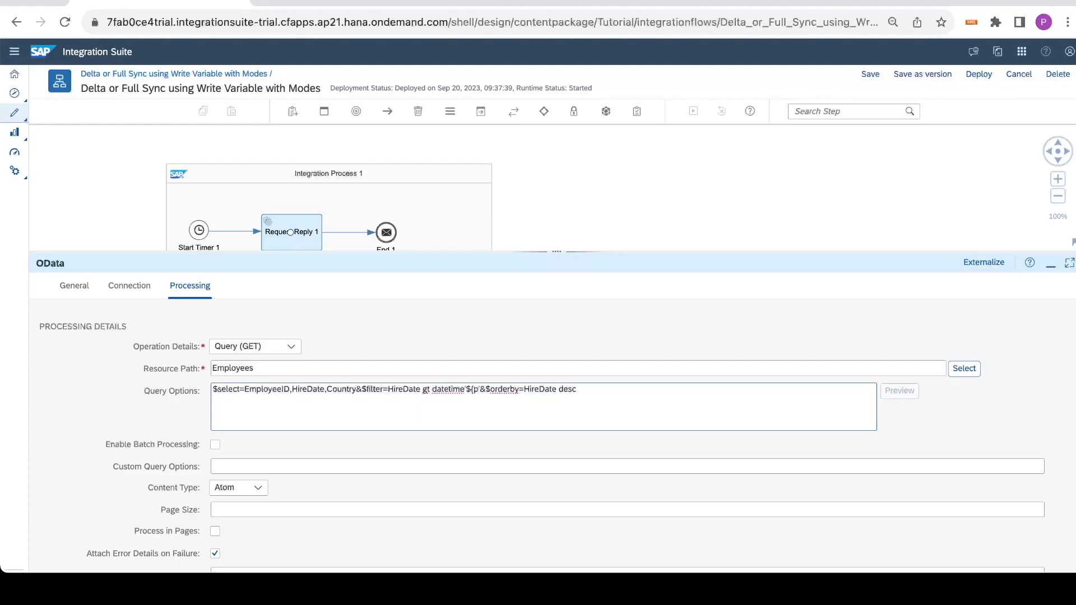
text(rop)
text(ert)
text(y)
text(})
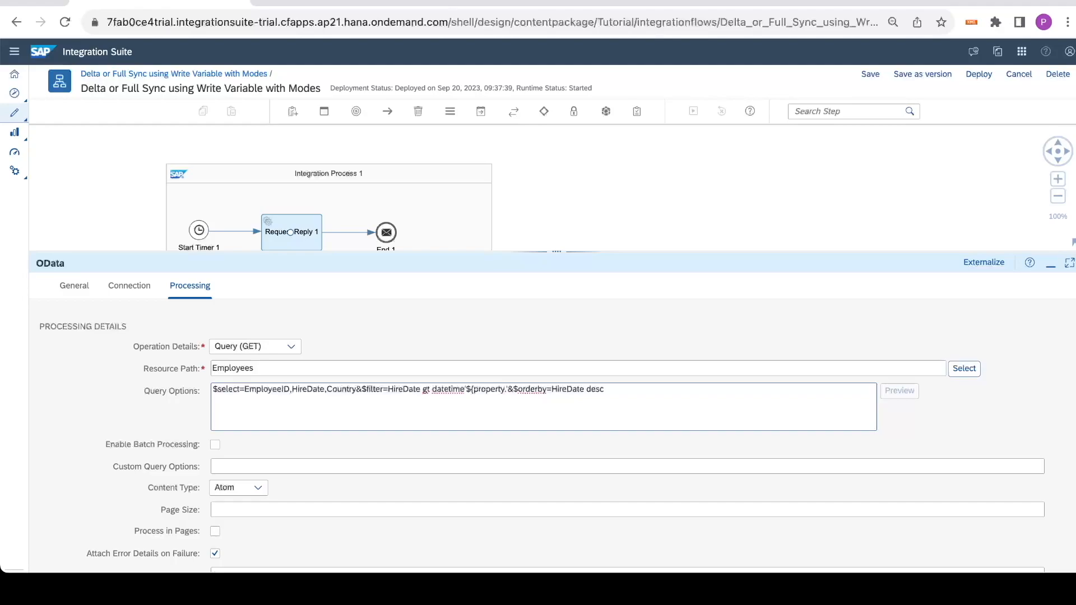
text(fast)
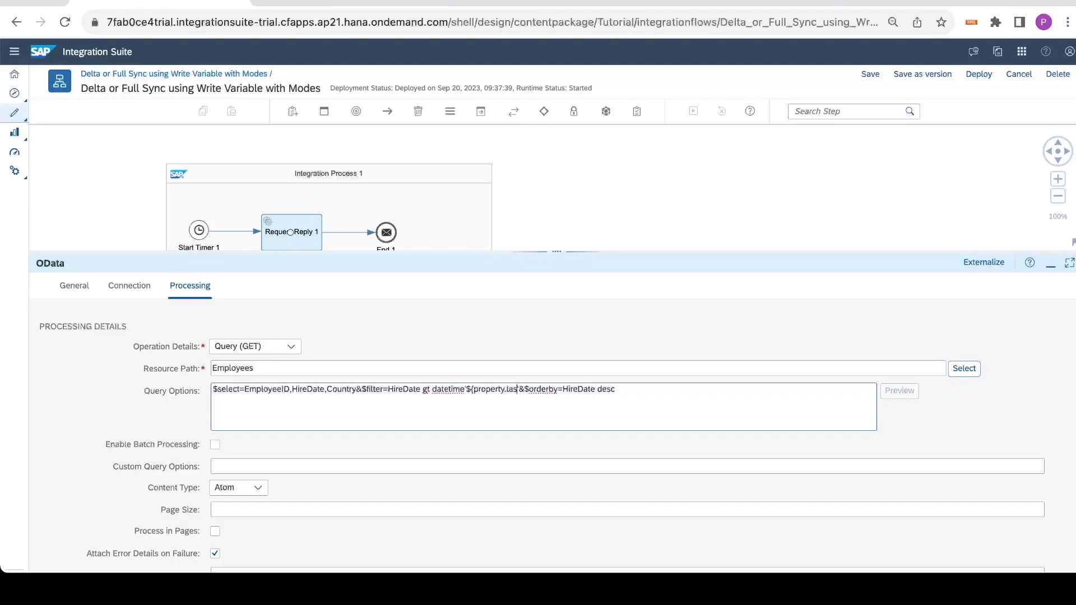
text(sysnc)
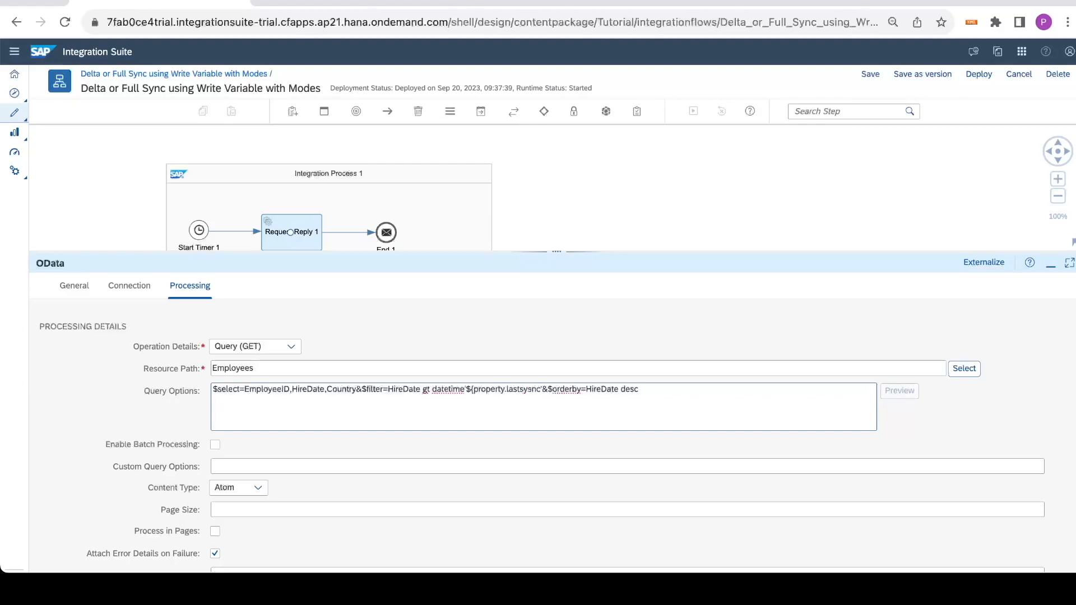
key(BackSpace)
key(BackSpace)
key(BackSpace)
key(BackSpace)
text(n)
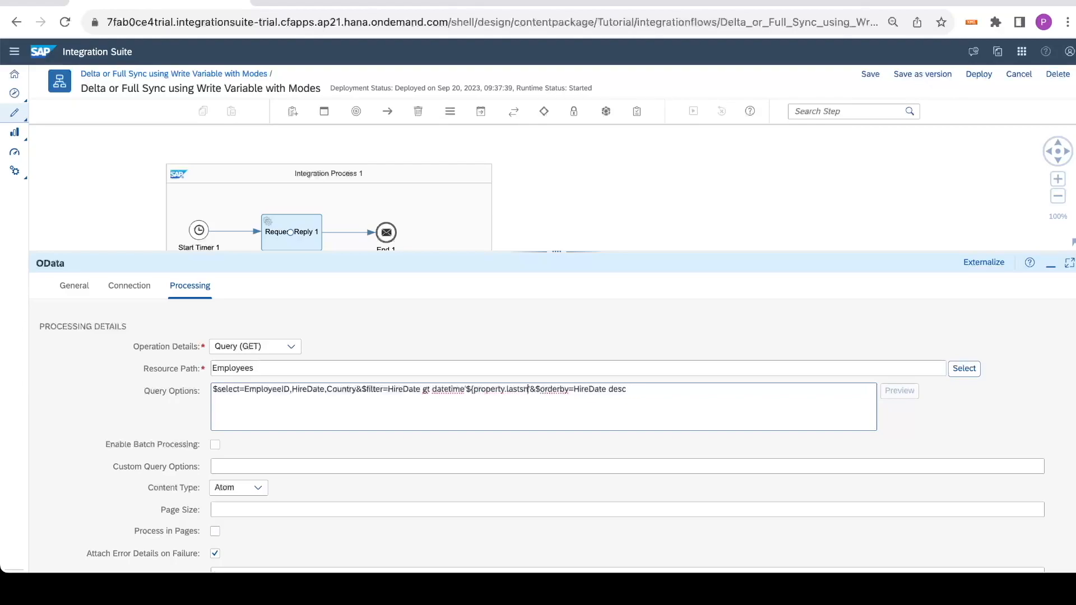
key(BackSpace)
text(ync)
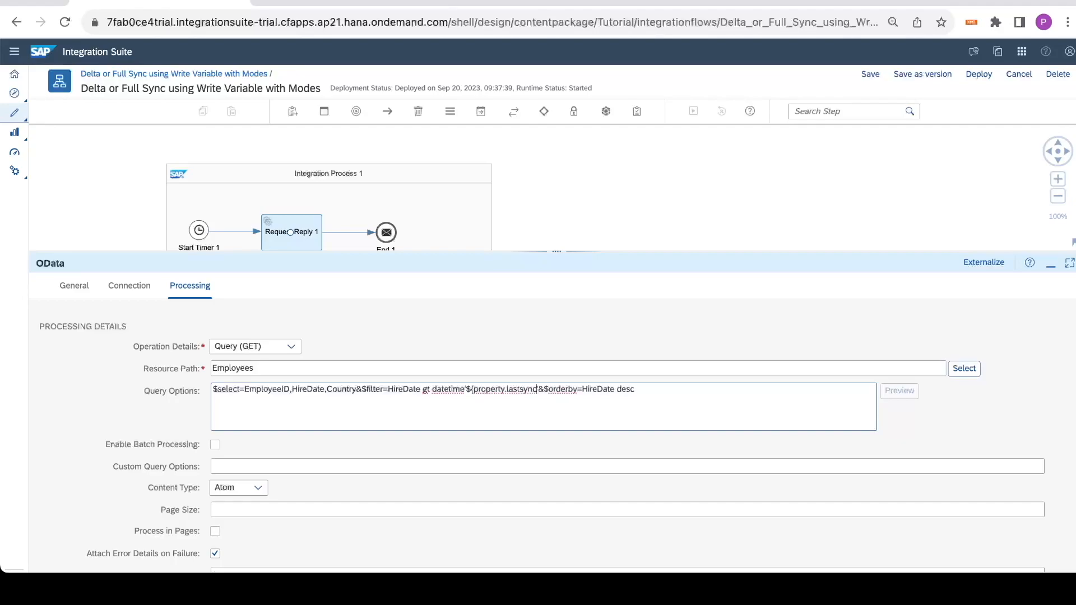
text(})
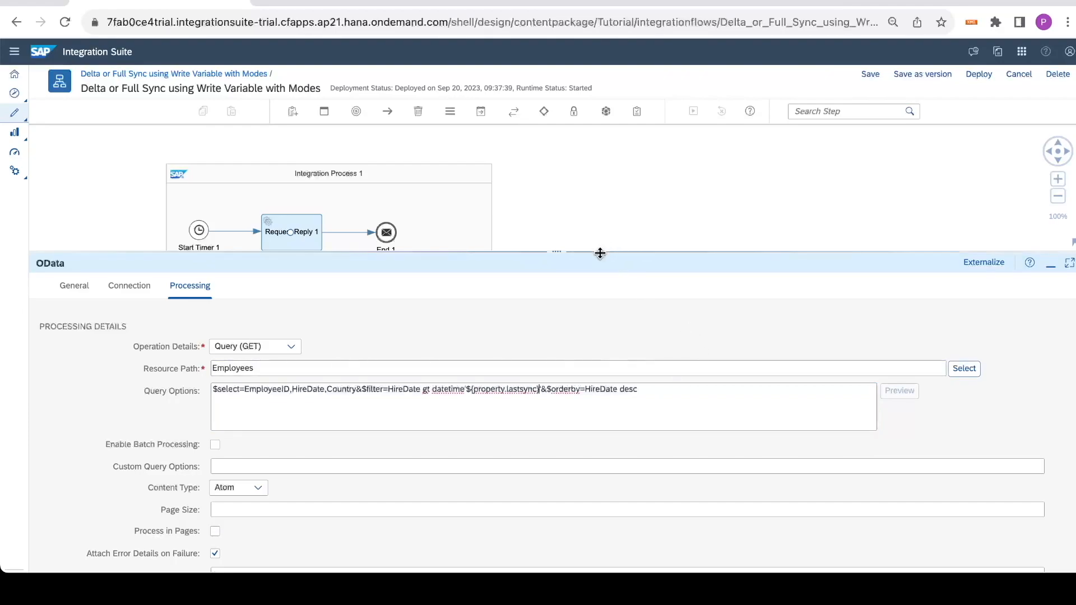
Add a Content Modifier between Start Timer 1 and Request Reply 1
drag(596, 257, 596, 336)
click(165, 237)
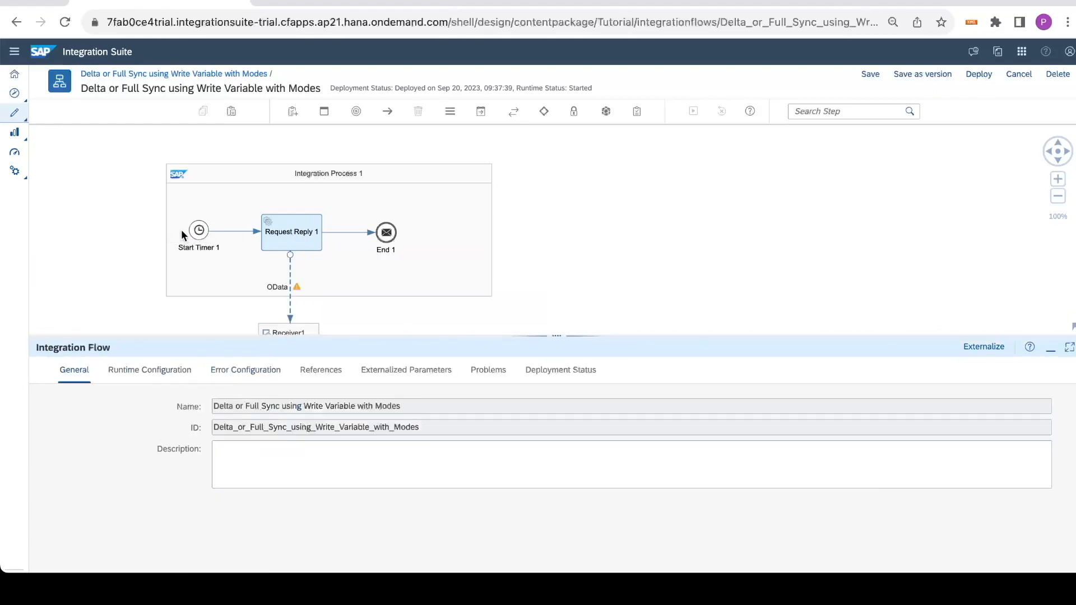
click(199, 234)
click(221, 201)
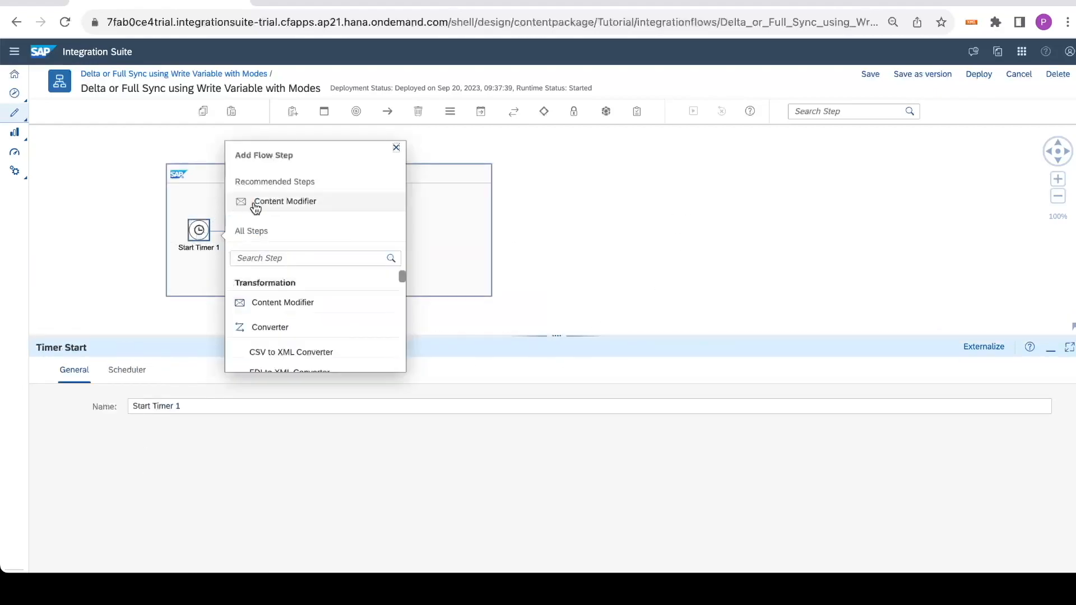
click(302, 202)
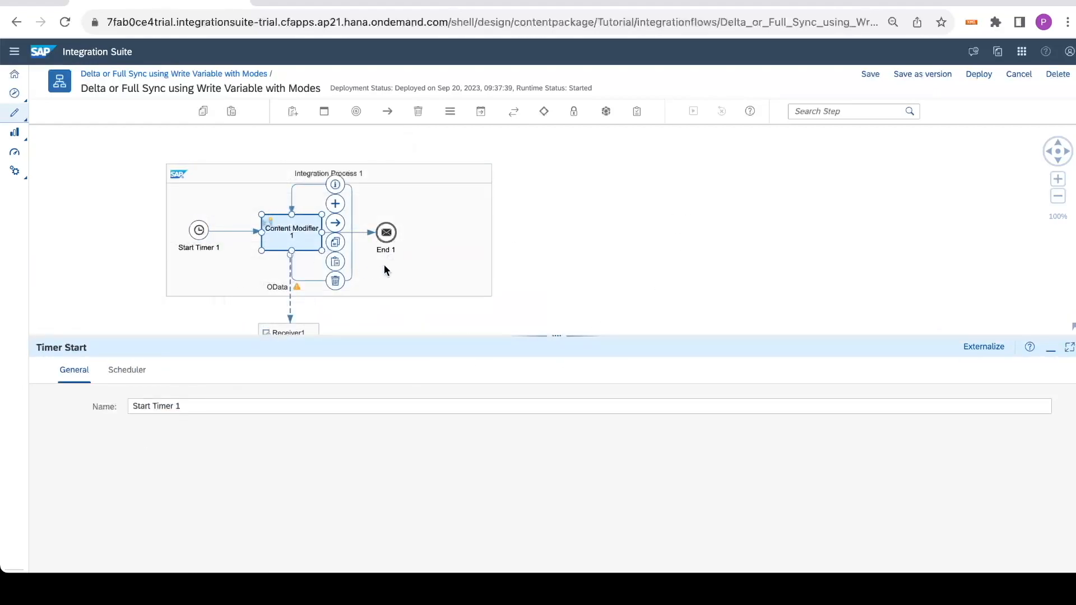
click(492, 245)
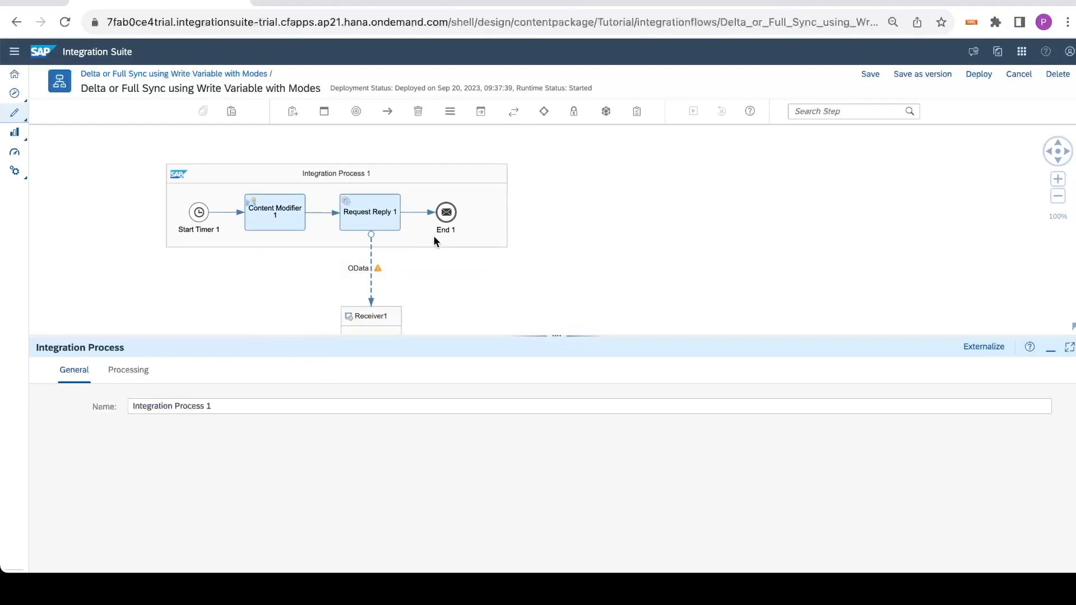
Add an exchange property named lastsync to Content Modifier 1, leaving its action as Create
click(269, 222)
click(135, 371)
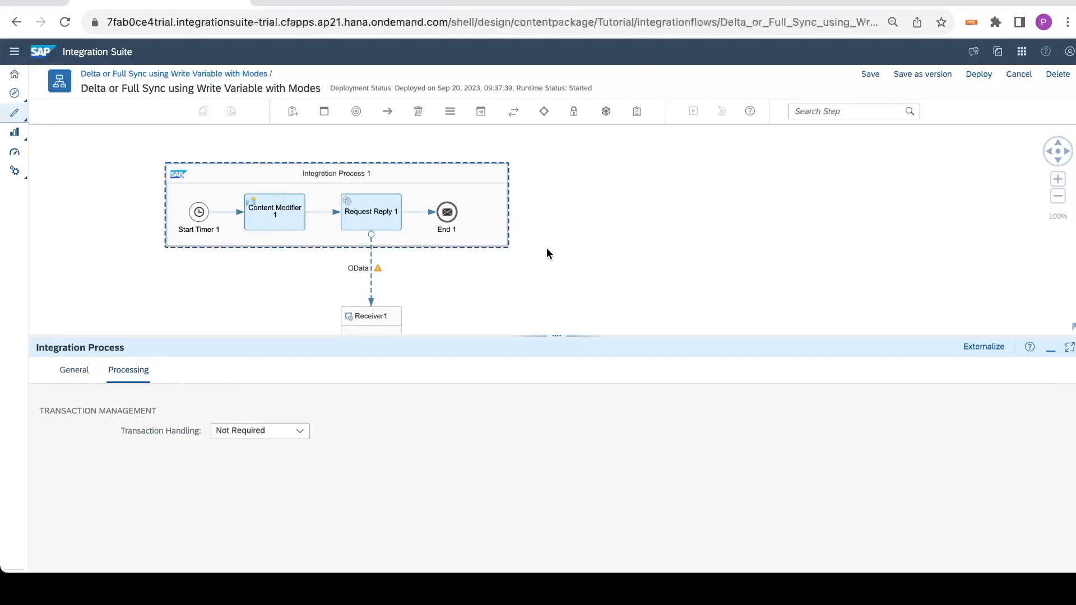
click(634, 227)
click(300, 204)
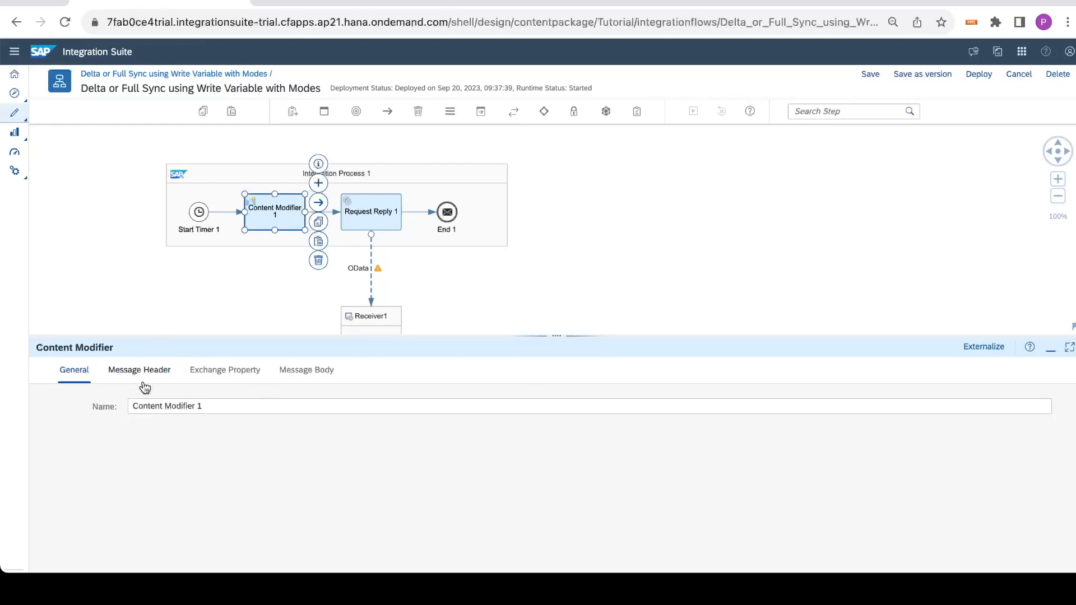
click(224, 371)
click(989, 411)
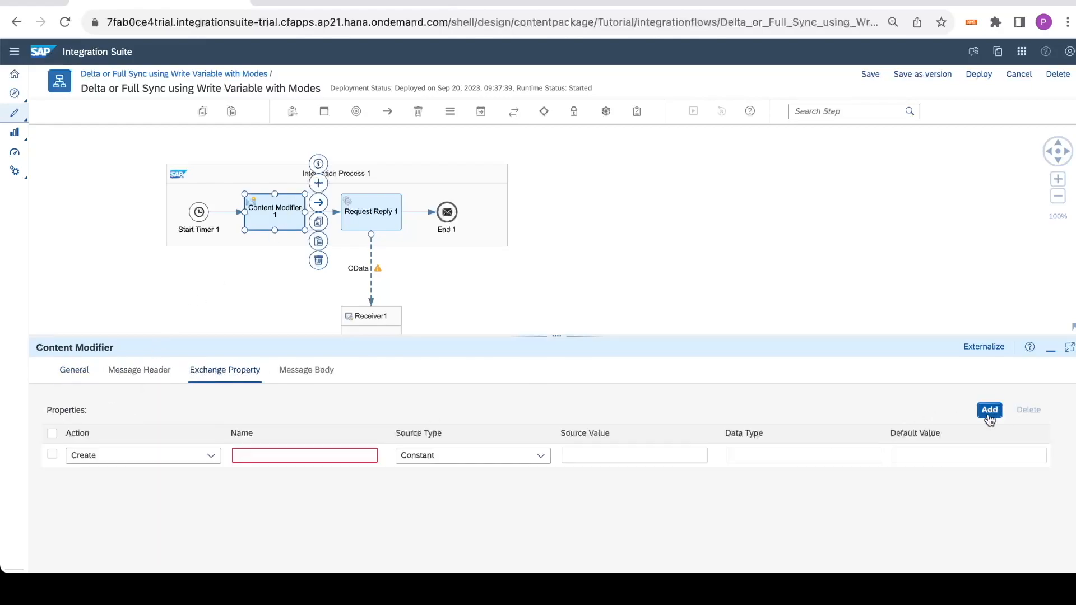
click(297, 456)
text(la)
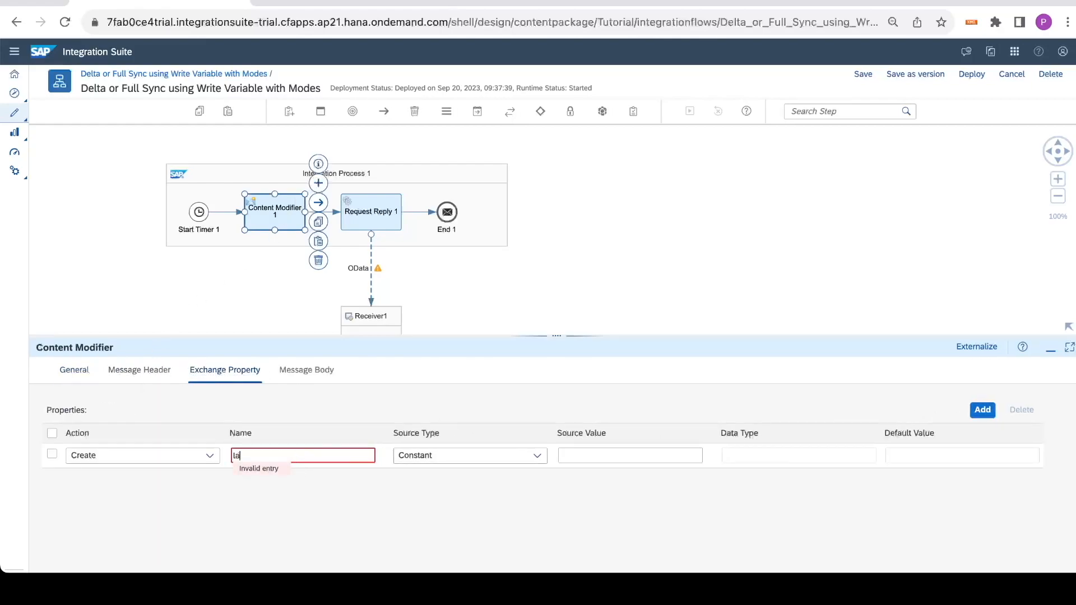
text(stsync)
View the OData channel's query options to compare the property name used in the HireDate filter
click(370, 252)
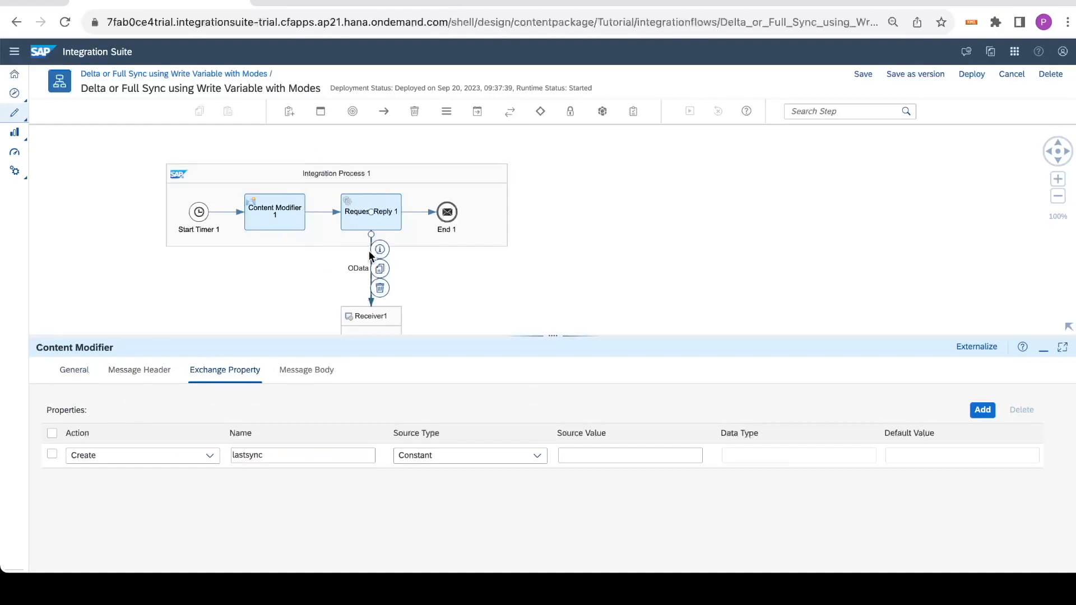
click(142, 374)
click(197, 373)
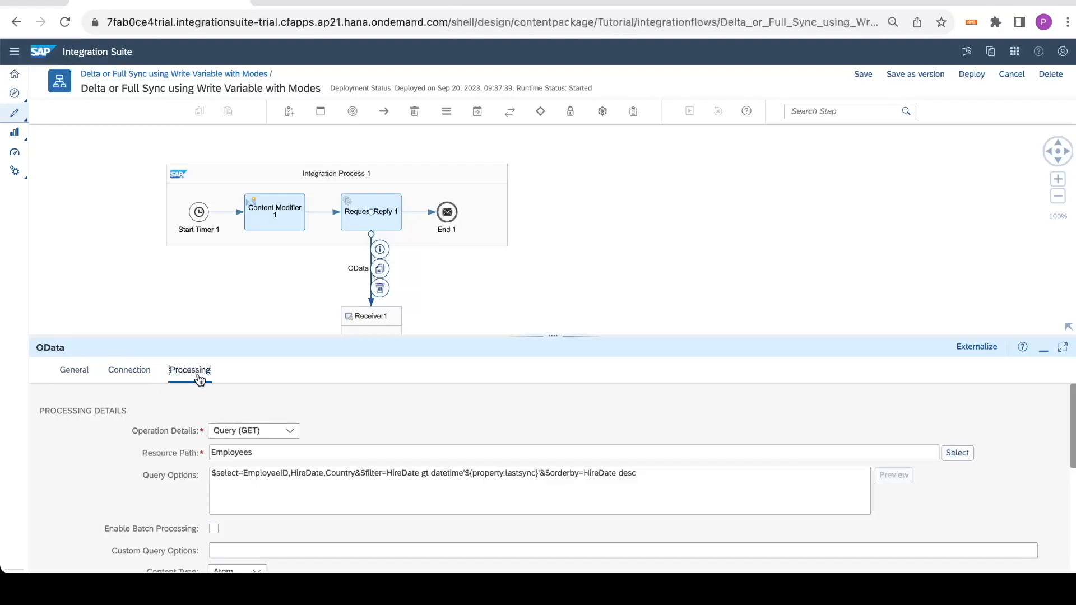
Copy lastsync from the OData HireDate filter and paste it as the exchange property name in Content Modifier 1
drag(537, 473, 504, 476)
key(super+c)
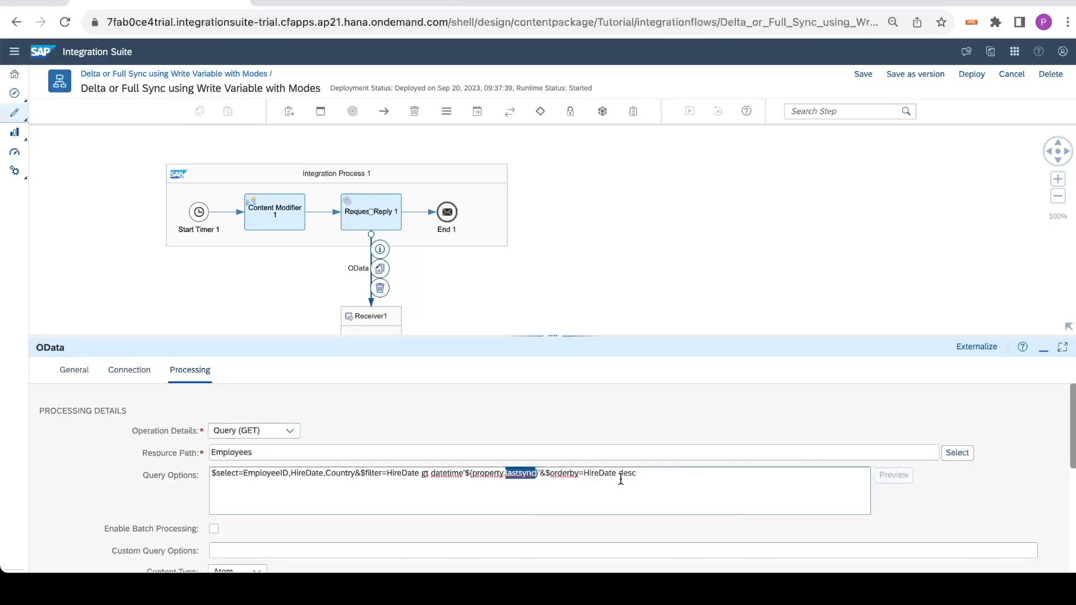
click(267, 210)
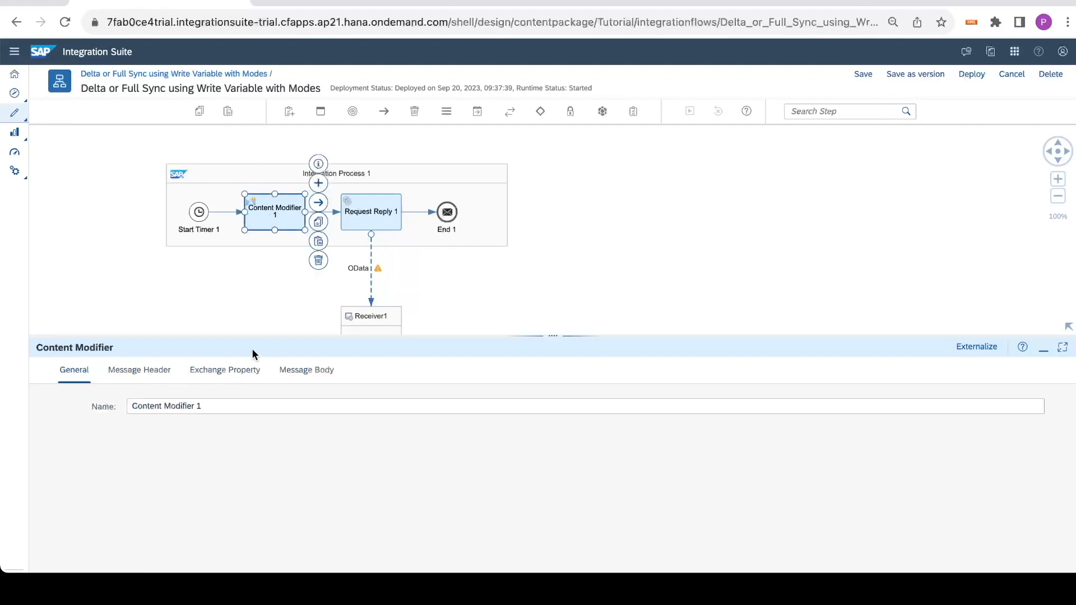
click(140, 370)
click(218, 375)
drag(280, 454, 185, 455)
key(super+v)
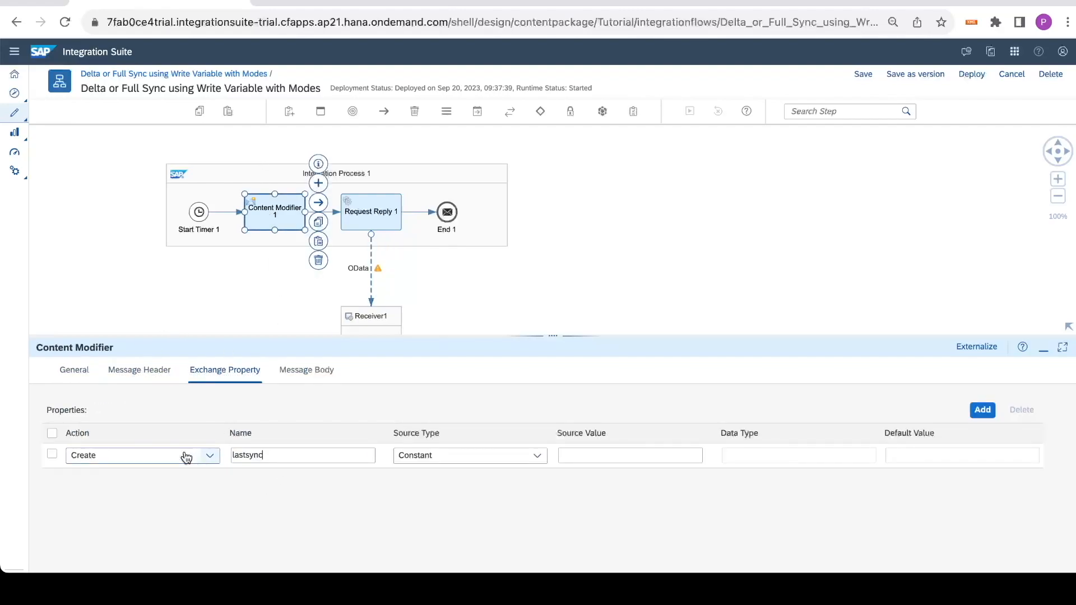
Set the source type of the lastsync exchange property to Local Variable
click(507, 455)
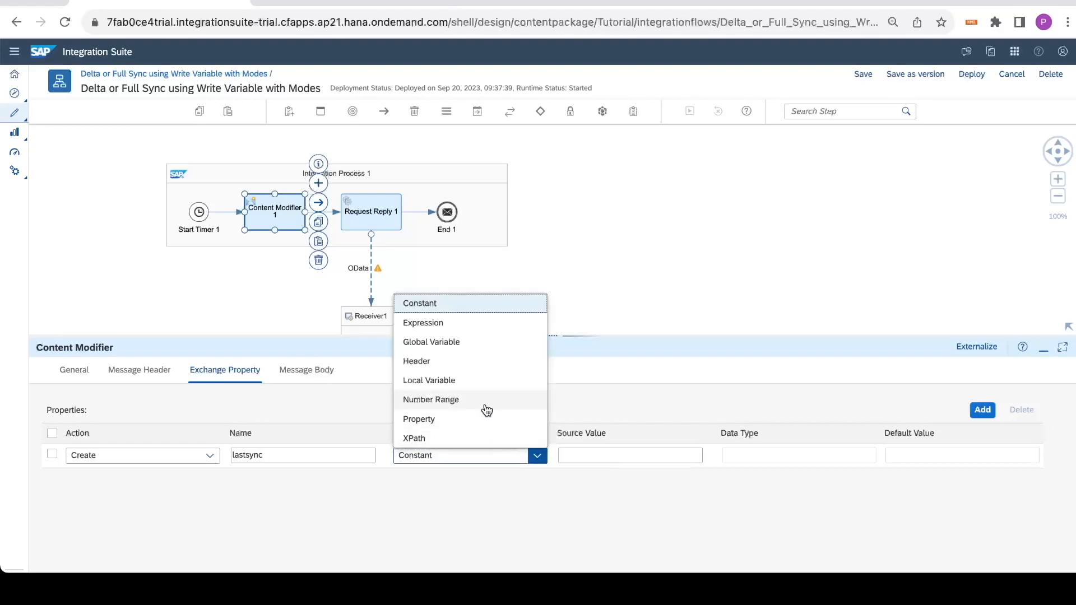
click(475, 384)
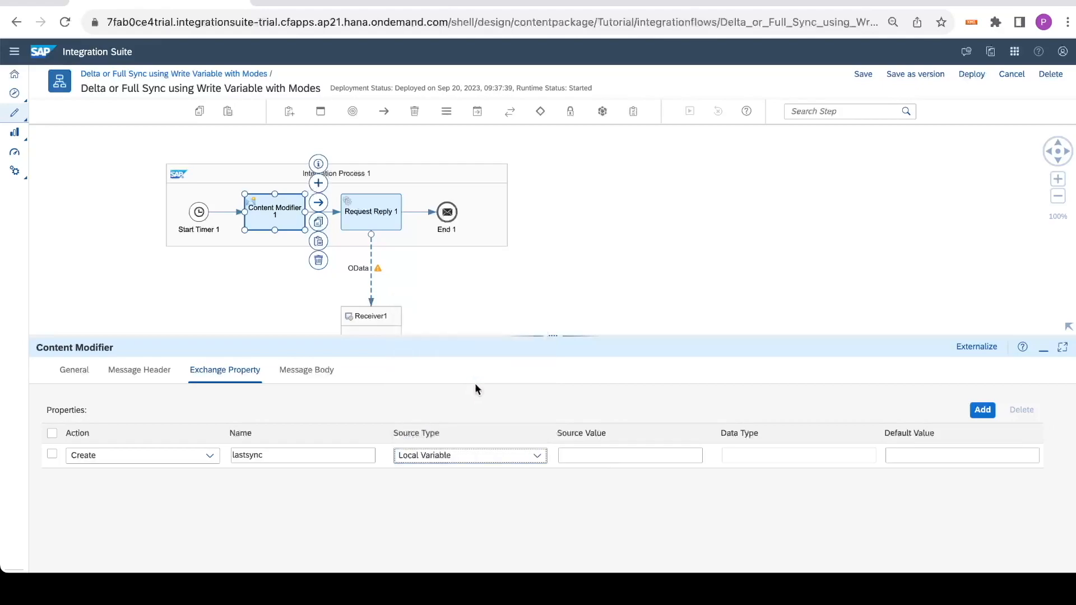
click(537, 462)
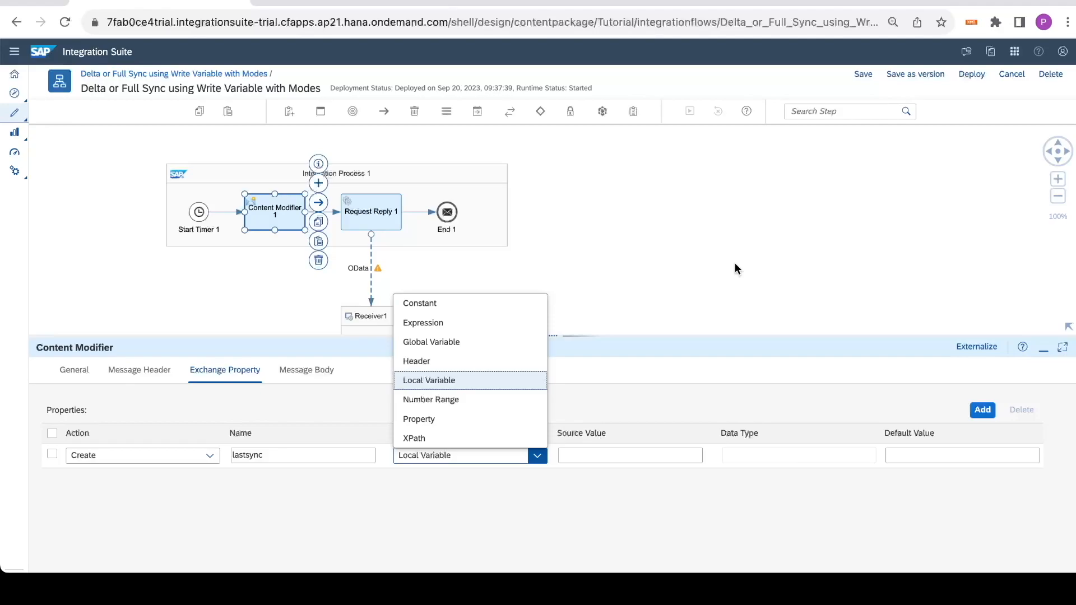
click(734, 264)
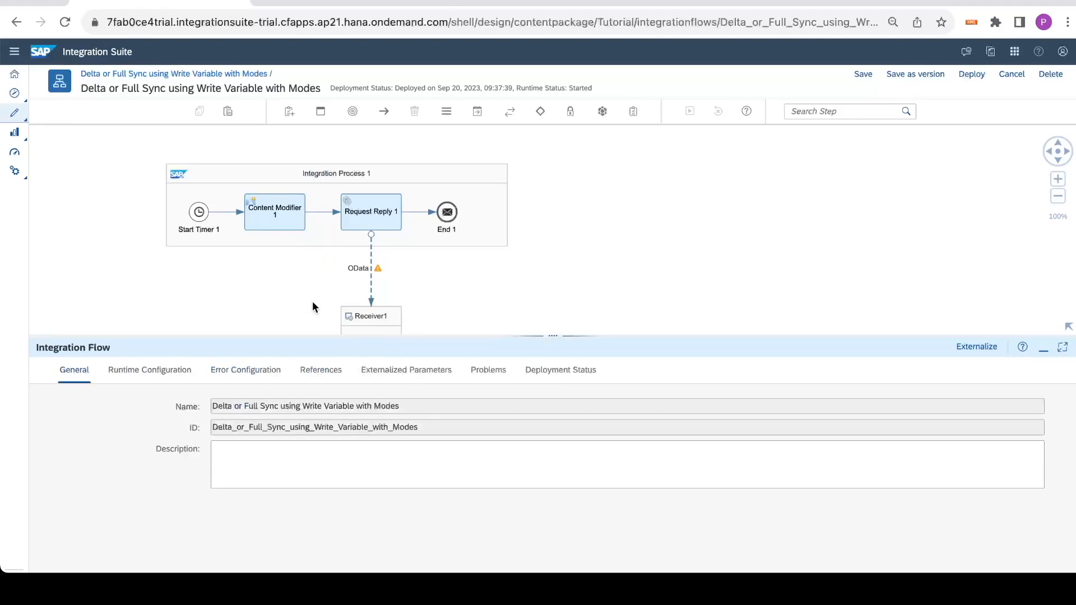
Enter LV_lastsync as the source value of the lastsync exchange property in Content Modifier 1
click(261, 222)
click(152, 371)
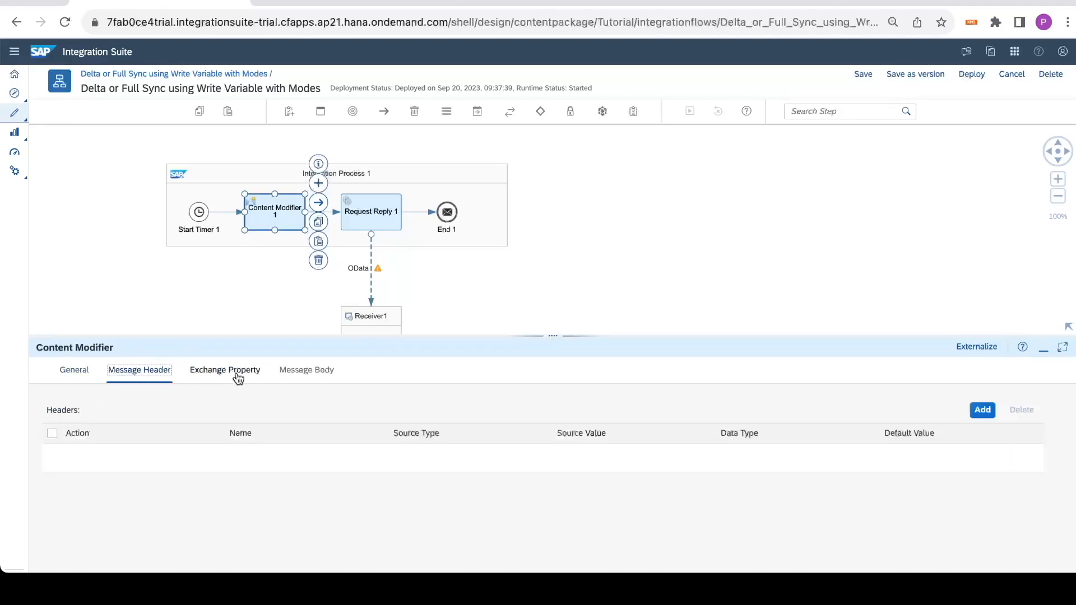
click(239, 378)
click(594, 455)
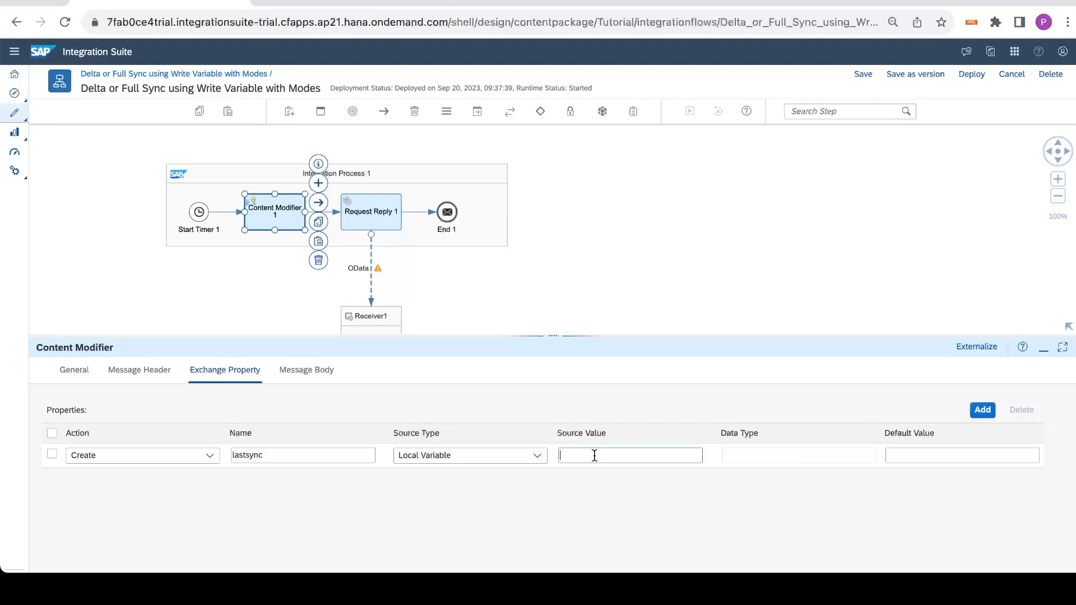
text(LV_lastsync)
Set the default value of the lastsync exchange property to 1990-01-01T00:00:00
click(904, 454)
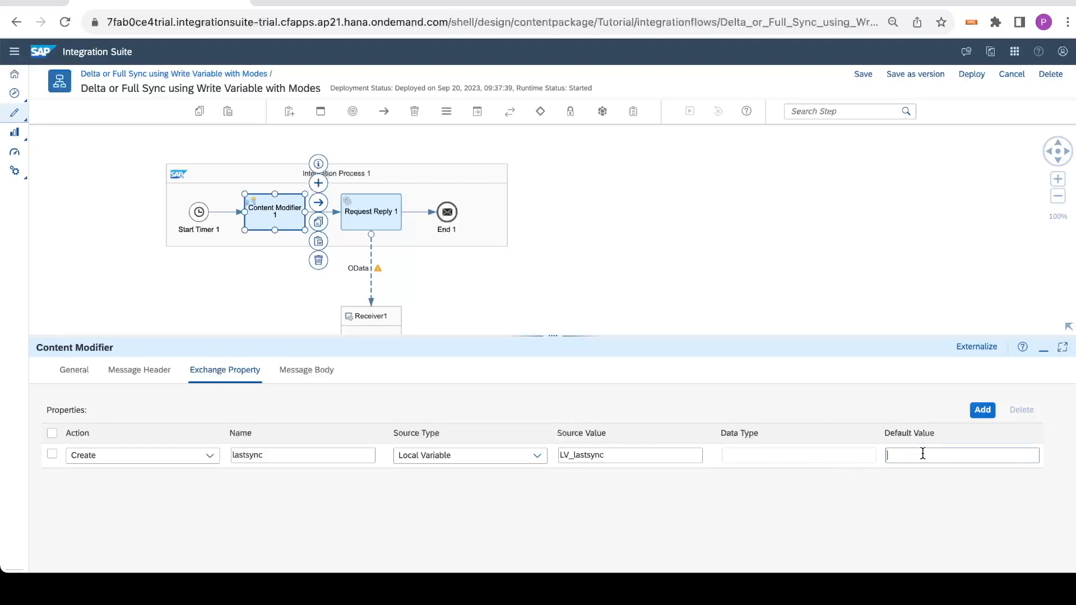
text(1990-01-01T00:00:00)
click(898, 526)
click(621, 599)
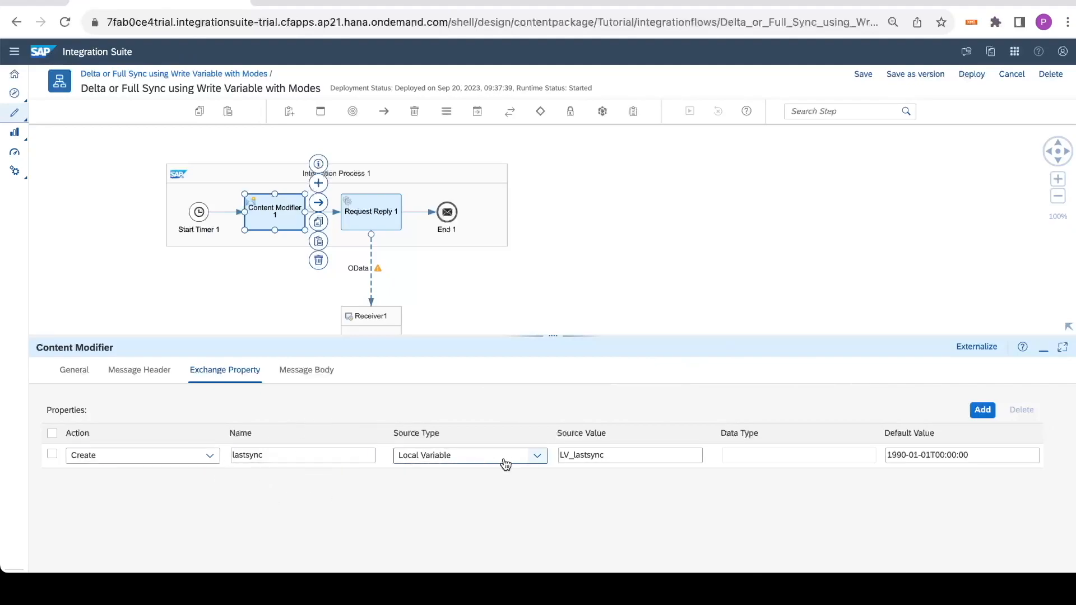
drag(621, 457, 550, 450)
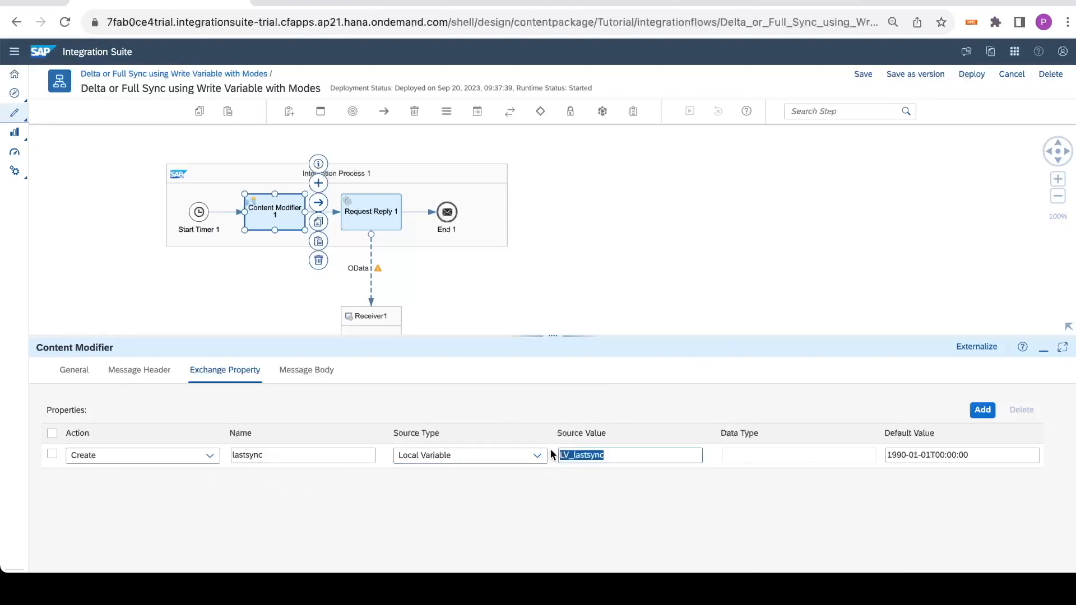
click(624, 456)
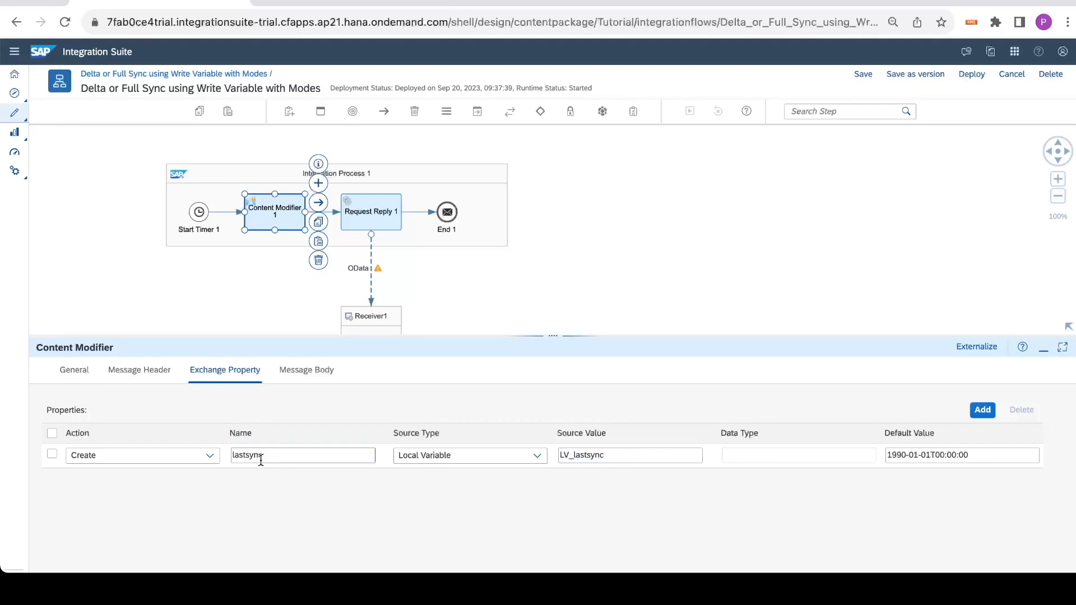
drag(273, 456, 230, 457)
click(234, 487)
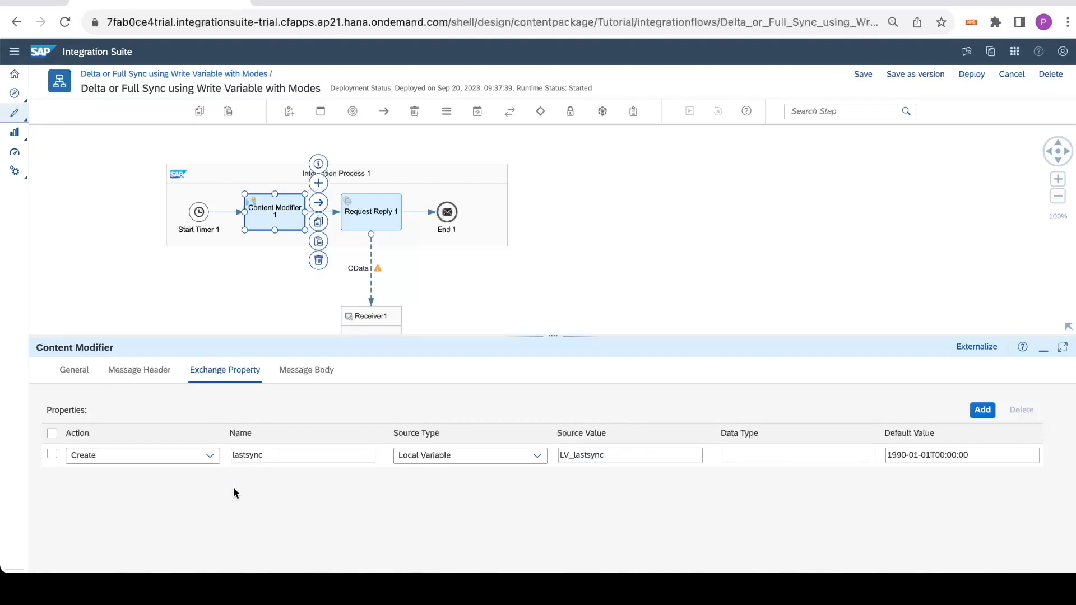
Rename the exchange property to lastSync and change its source value to LV_lastSync
click(250, 455)
key(BackSpace)
text(S)
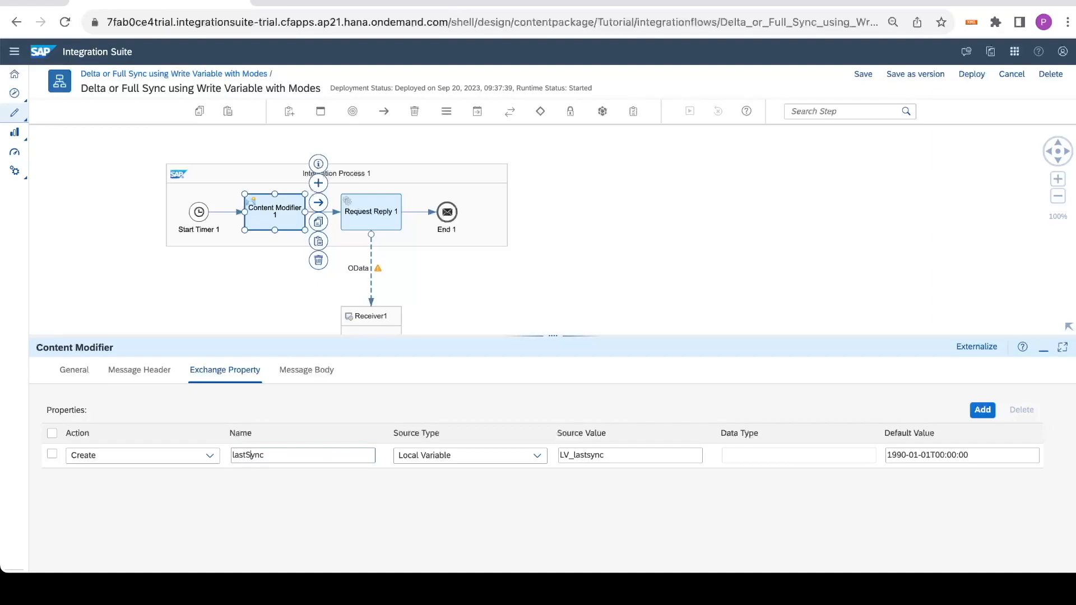
click(587, 455)
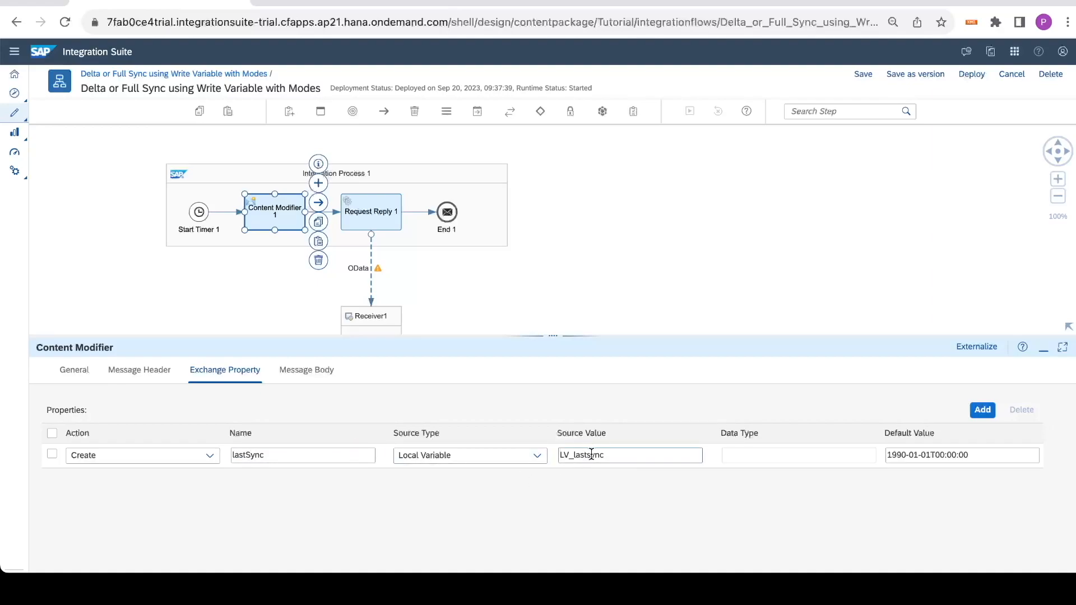
key(BackSpace)
text(S)
Change the property reference in the OData channel's HireDate filter to ${property.lastSync}
click(370, 267)
click(185, 376)
click(518, 474)
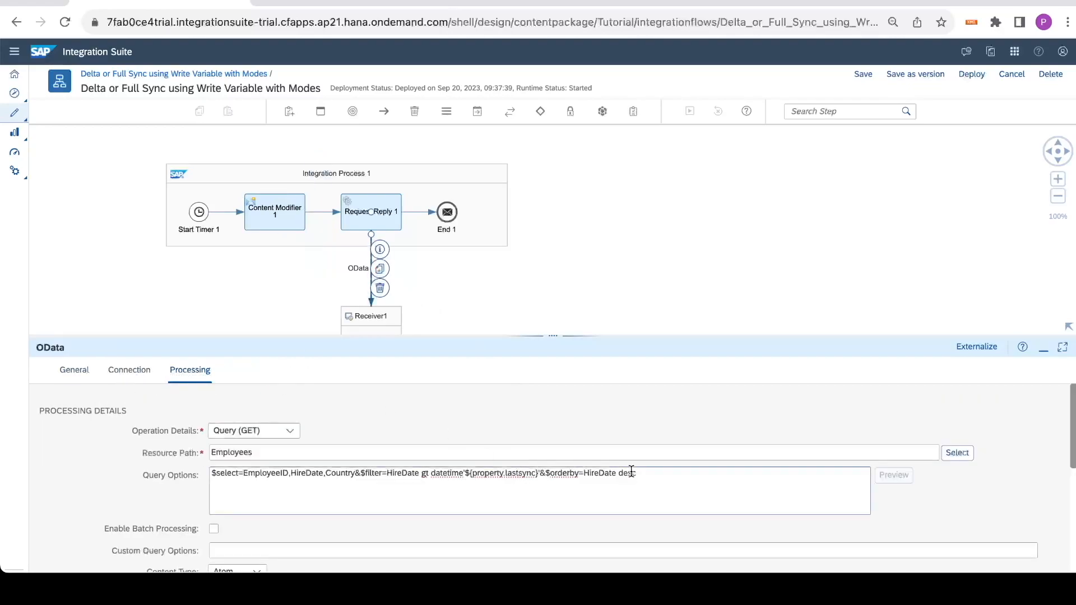
key(Delete)
text(S)
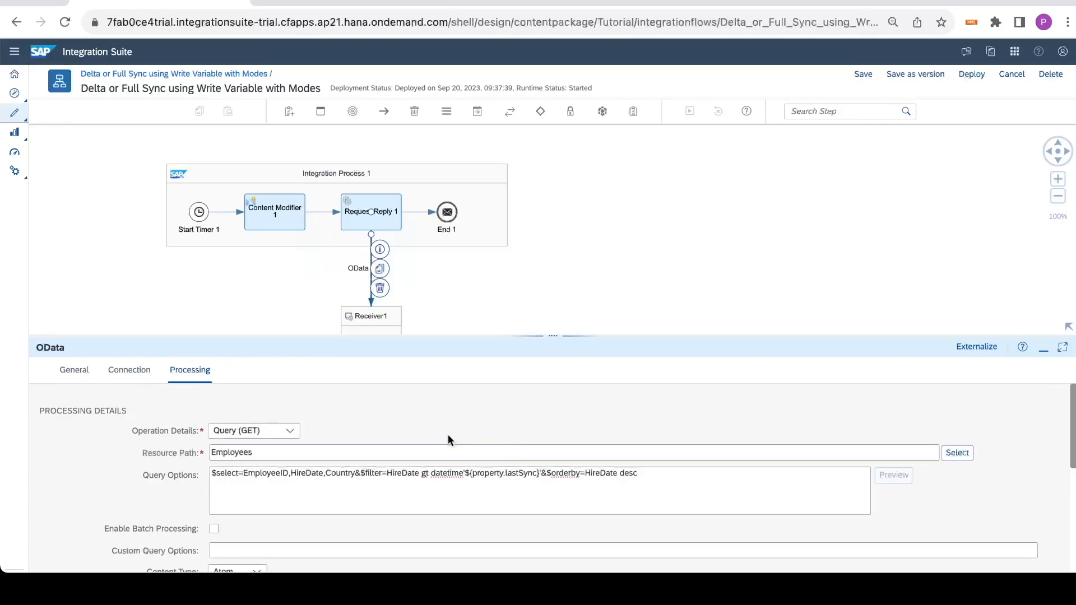
Review the OData channel's connection details and the default value of Content Modifier 1's exchange property
click(74, 371)
click(129, 371)
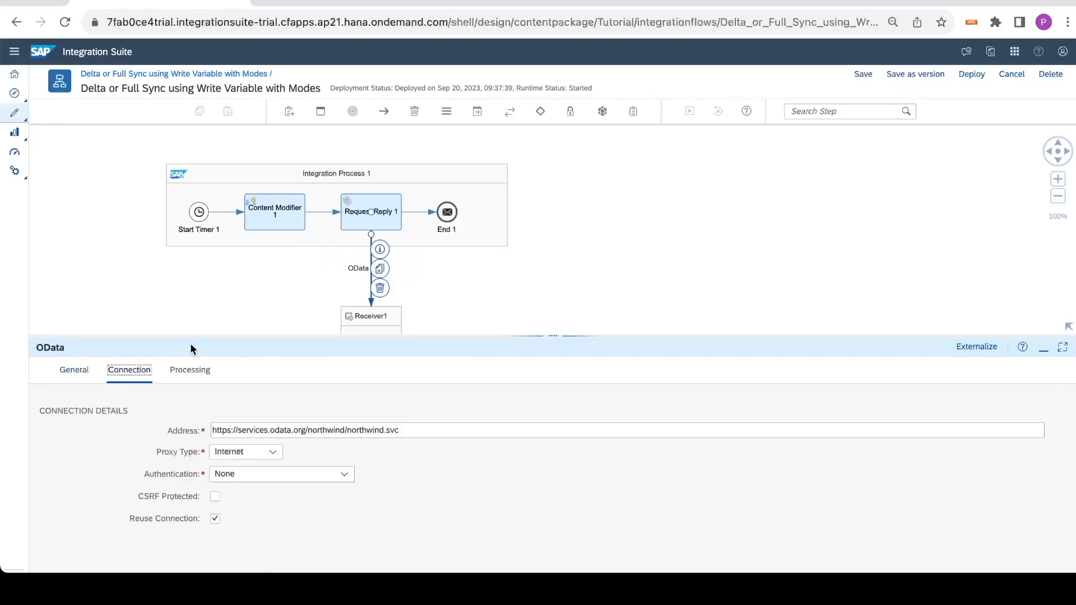
click(292, 212)
click(140, 371)
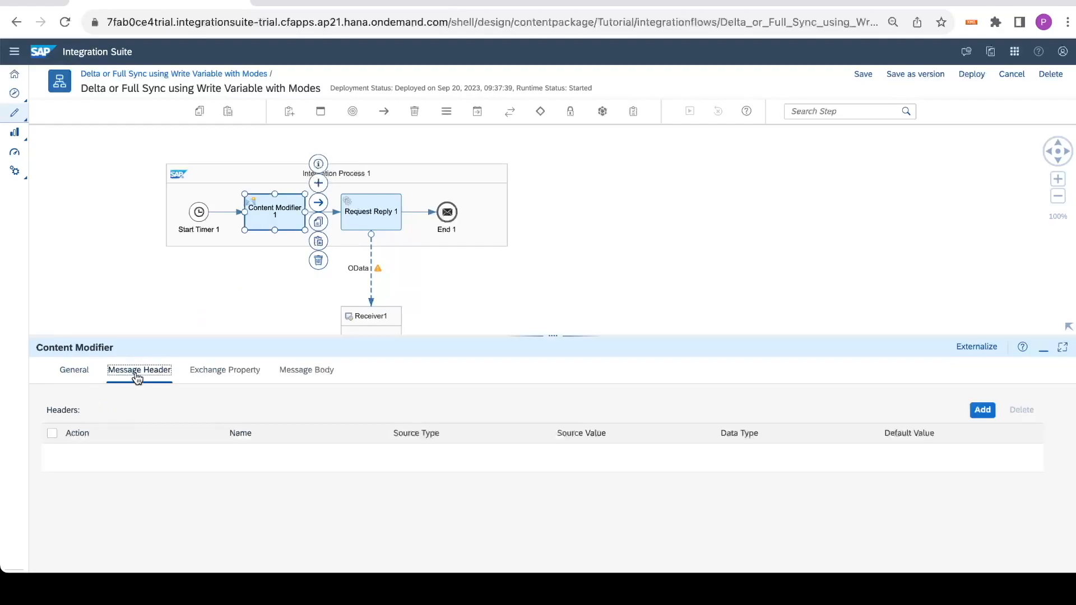
click(195, 369)
drag(1001, 455, 864, 452)
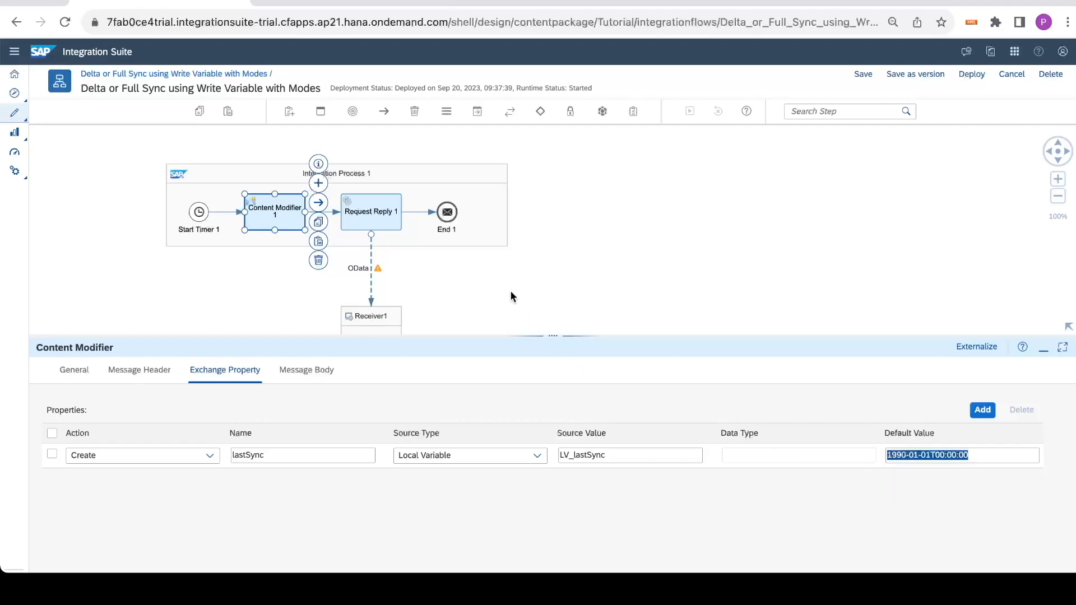
Add a Router step between Request Reply 1 and End 1
click(454, 213)
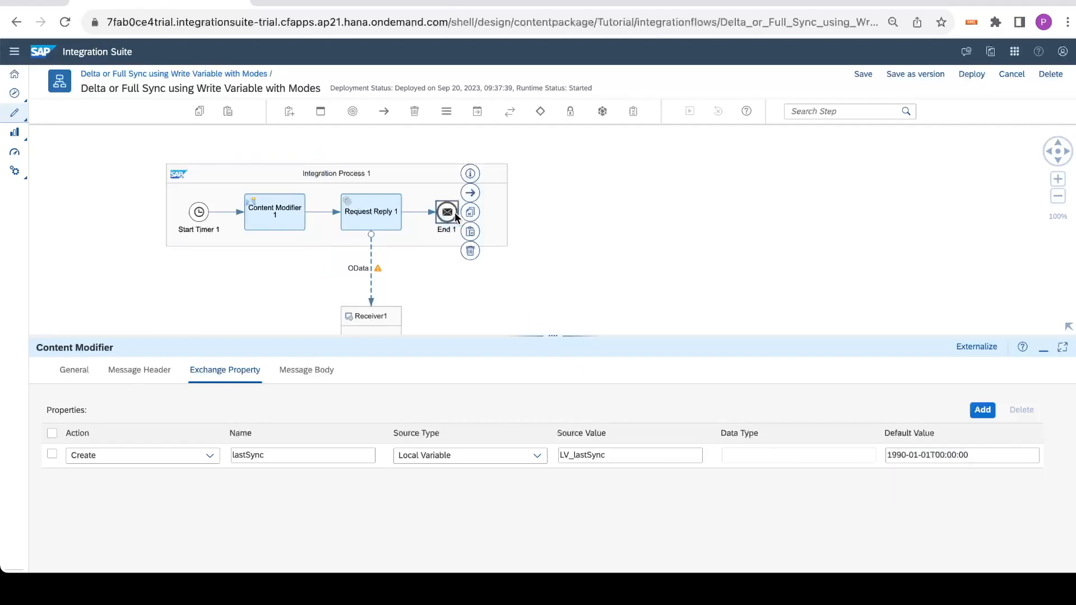
click(411, 211)
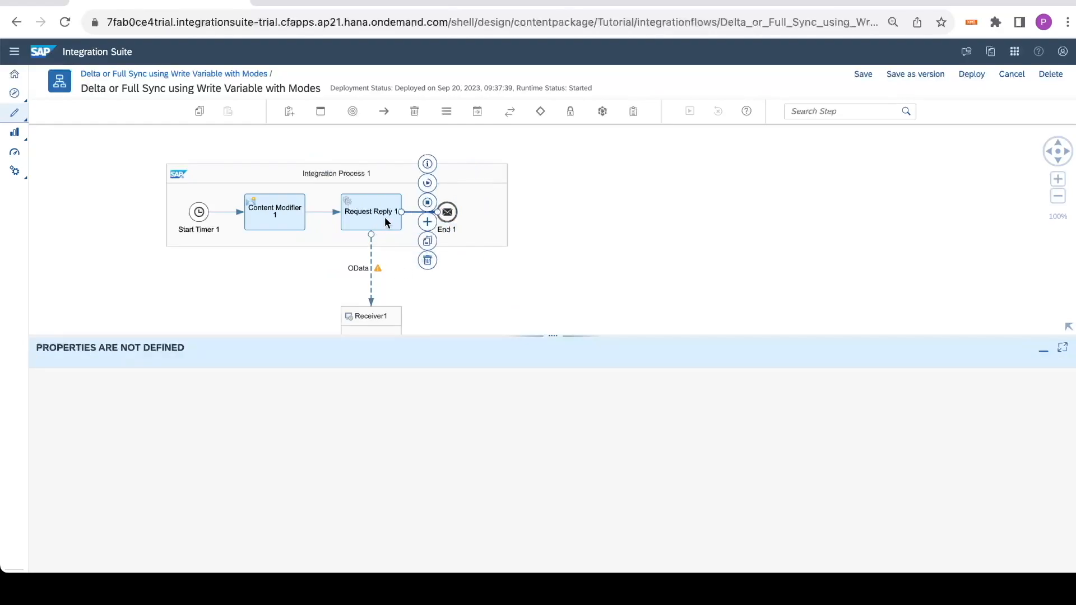
click(426, 222)
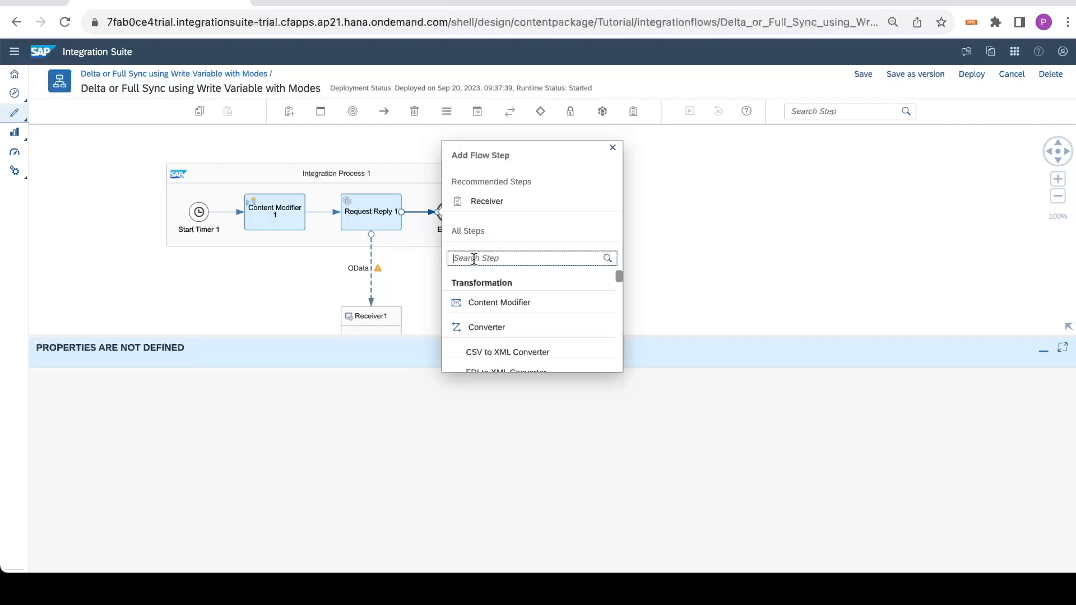
text(writ)
key(BackSpace)
key(BackSpace)
key(BackSpace)
key(BackSpace)
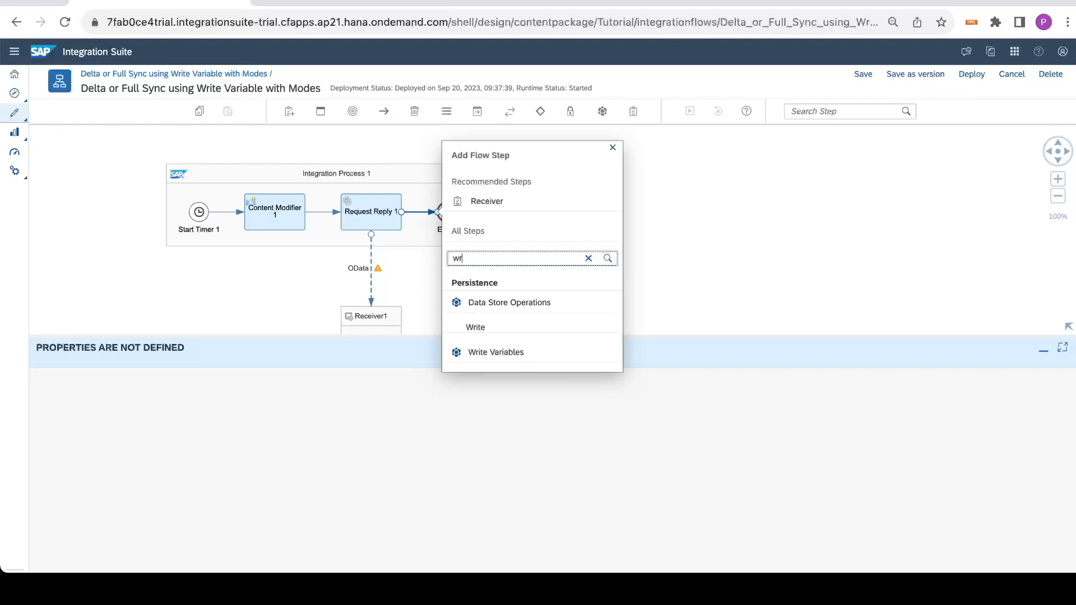
text(router)
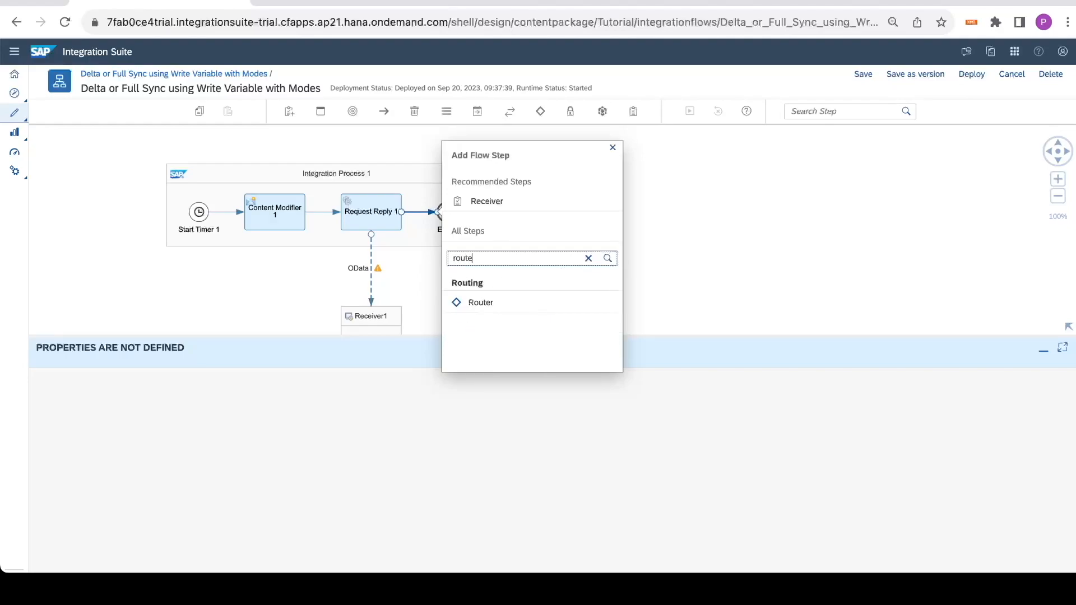
click(480, 307)
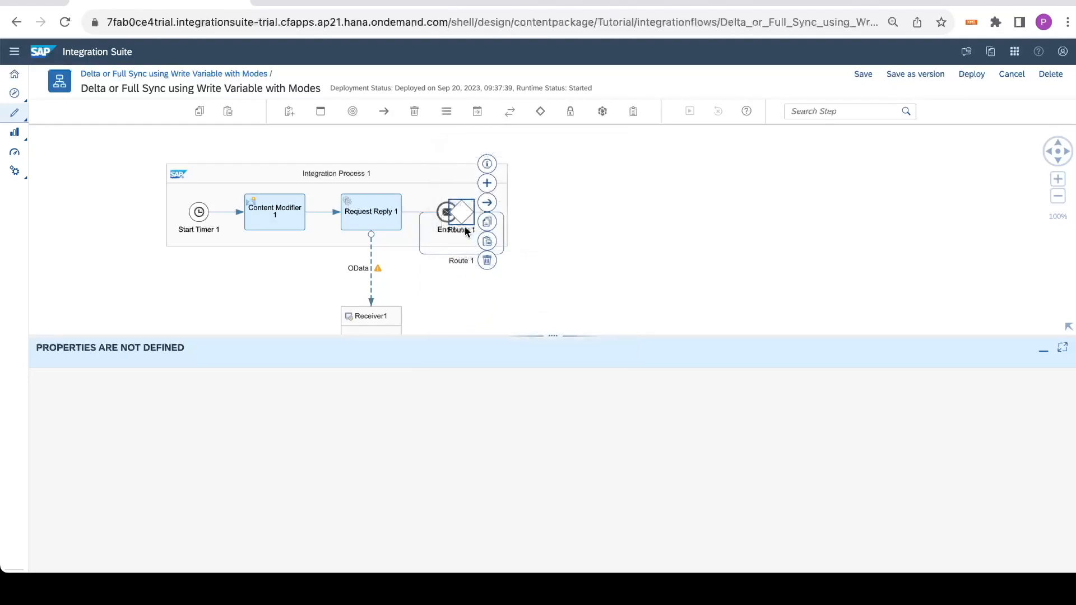
Widen Integration Process 1 and space Router 1 and End 1 apart in line with Request Reply 1
drag(509, 204, 614, 205)
drag(422, 210, 425, 211)
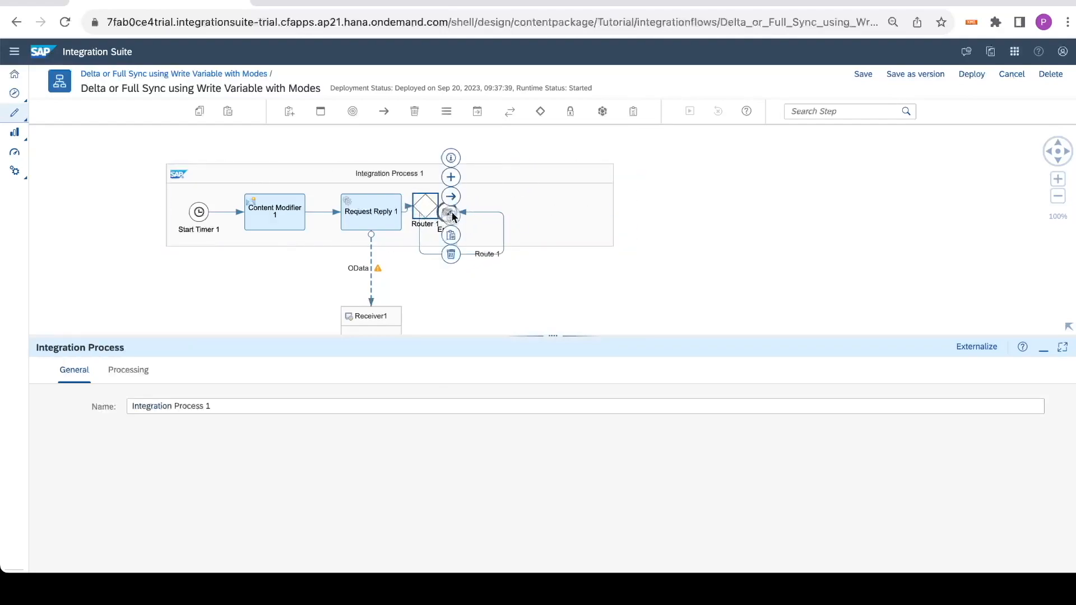
click(644, 220)
click(455, 211)
drag(455, 211, 510, 206)
click(430, 214)
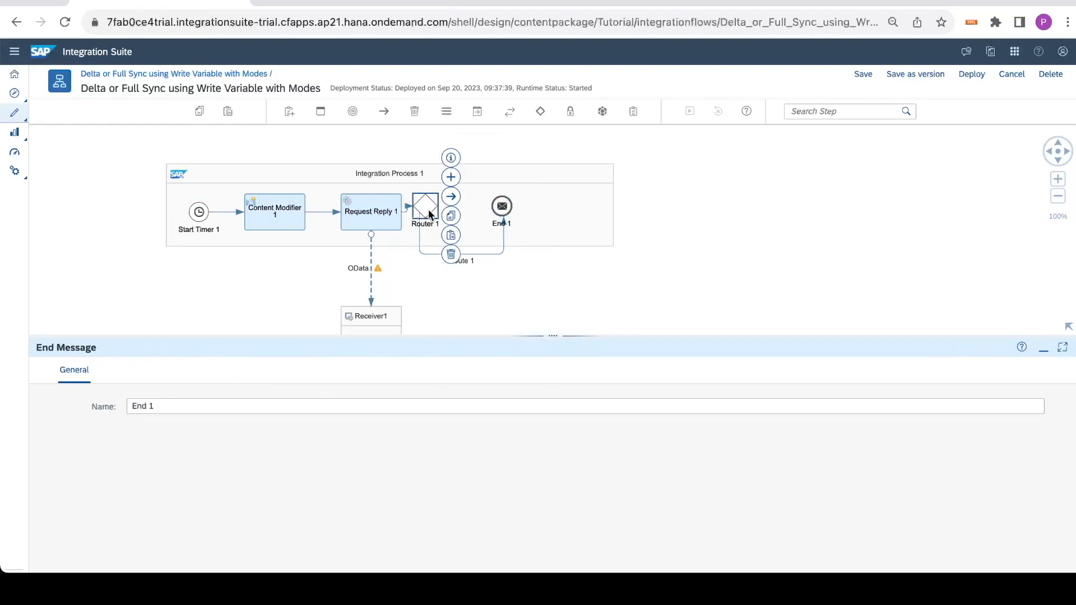
click(614, 199)
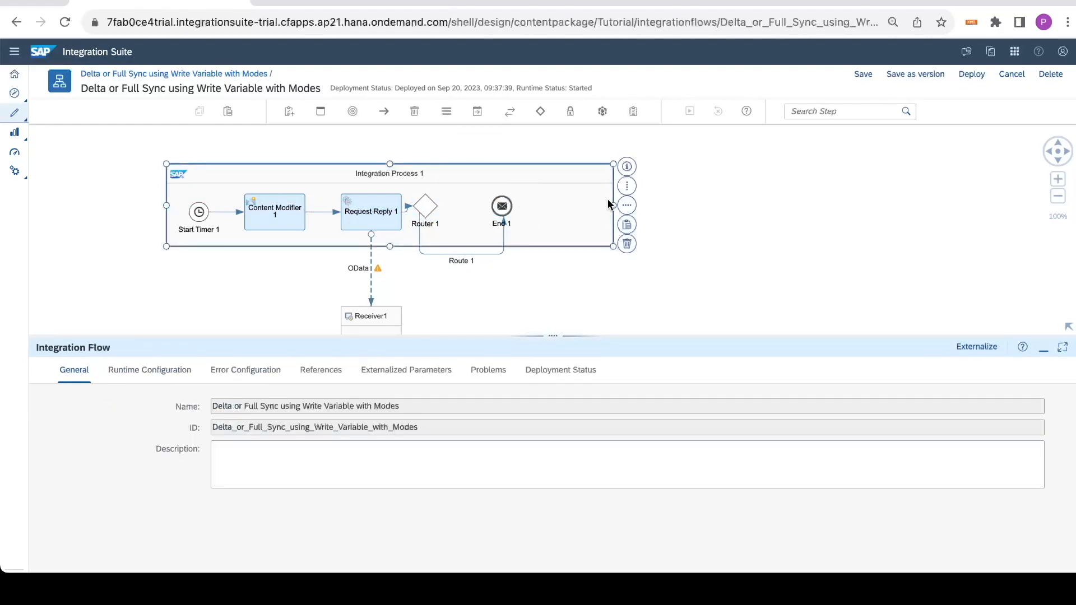
click(620, 207)
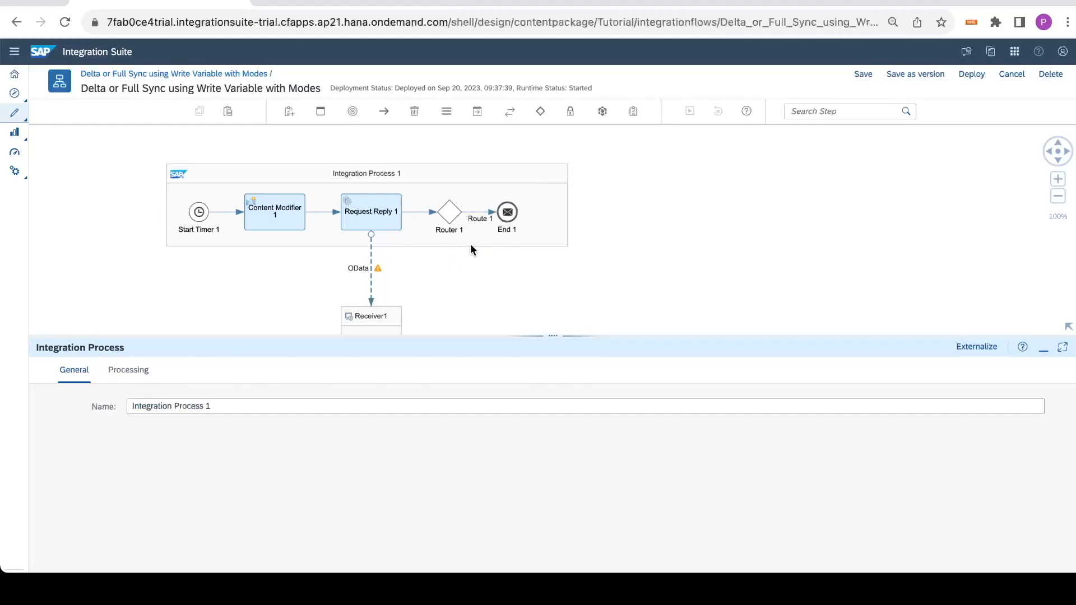
Extend Integration Process 1 downward and place a second end message event below End 1
click(470, 245)
drag(367, 248, 367, 301)
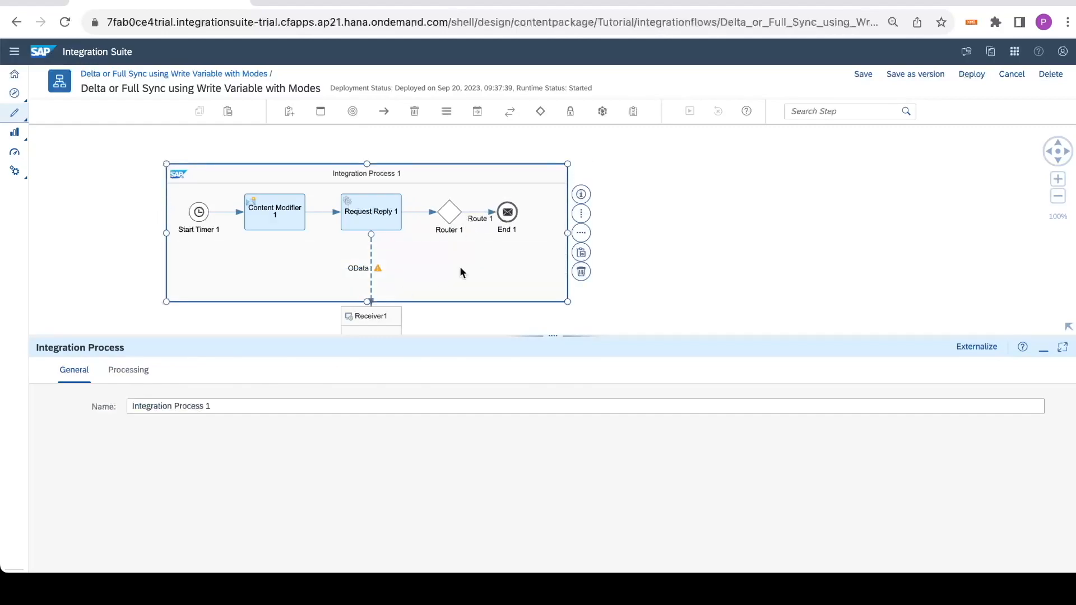
click(351, 112)
click(336, 176)
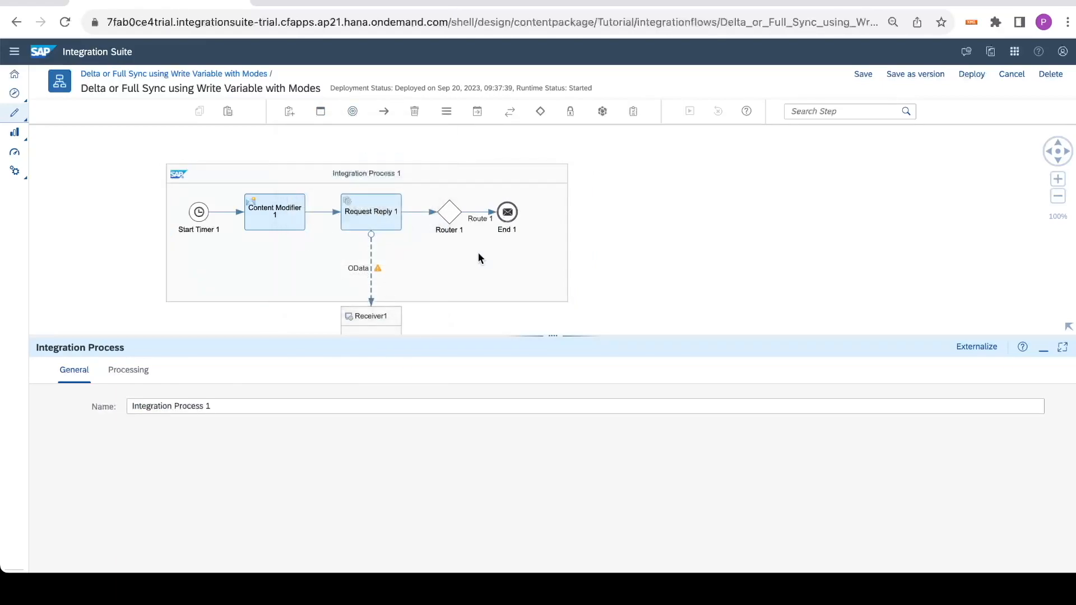
click(508, 265)
Connect Router 1 to the second end message event to create another route
click(459, 212)
drag(475, 203, 508, 266)
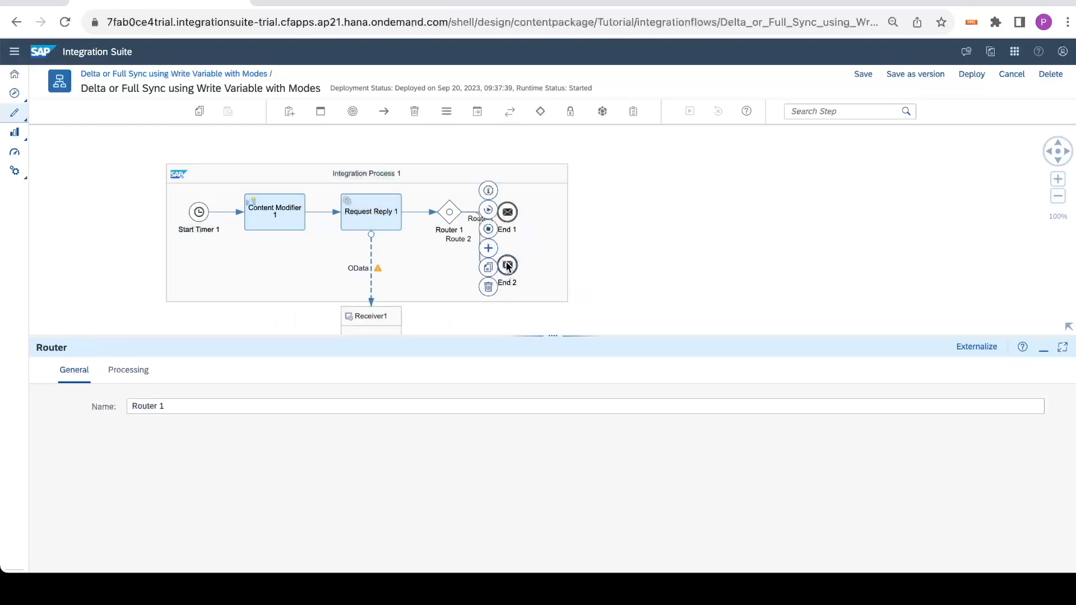
click(650, 205)
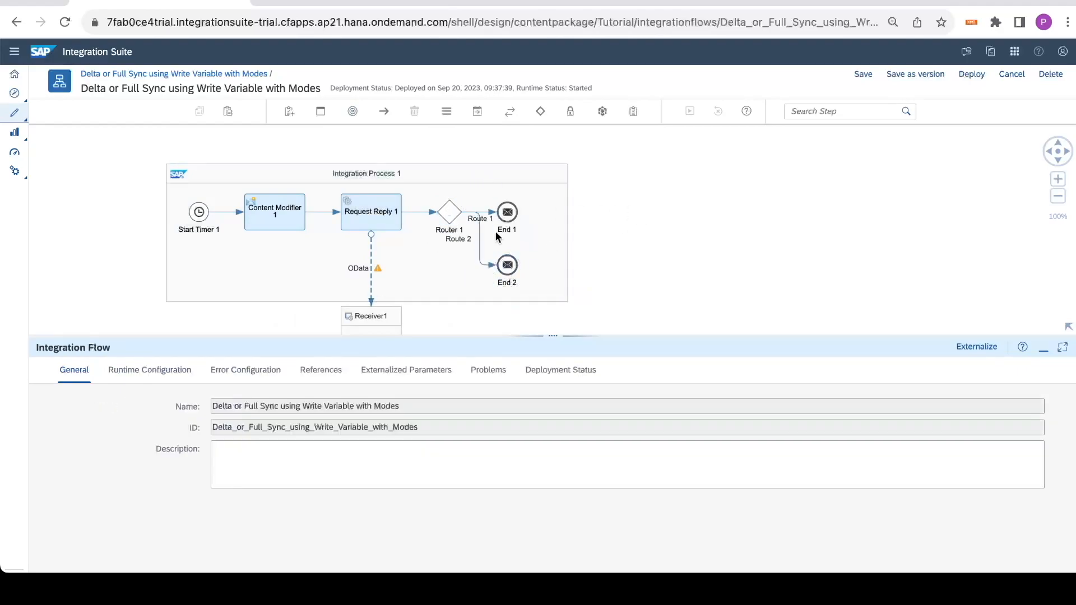
Make Route 2, leading from Router 1 to End 2, the default route
click(481, 231)
click(144, 368)
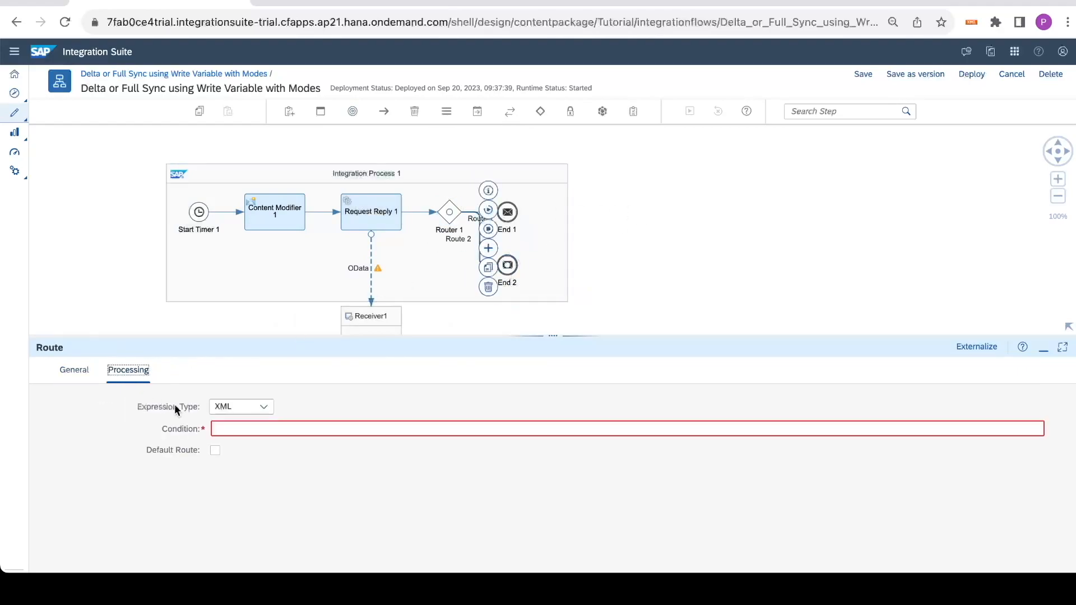
click(215, 453)
click(657, 200)
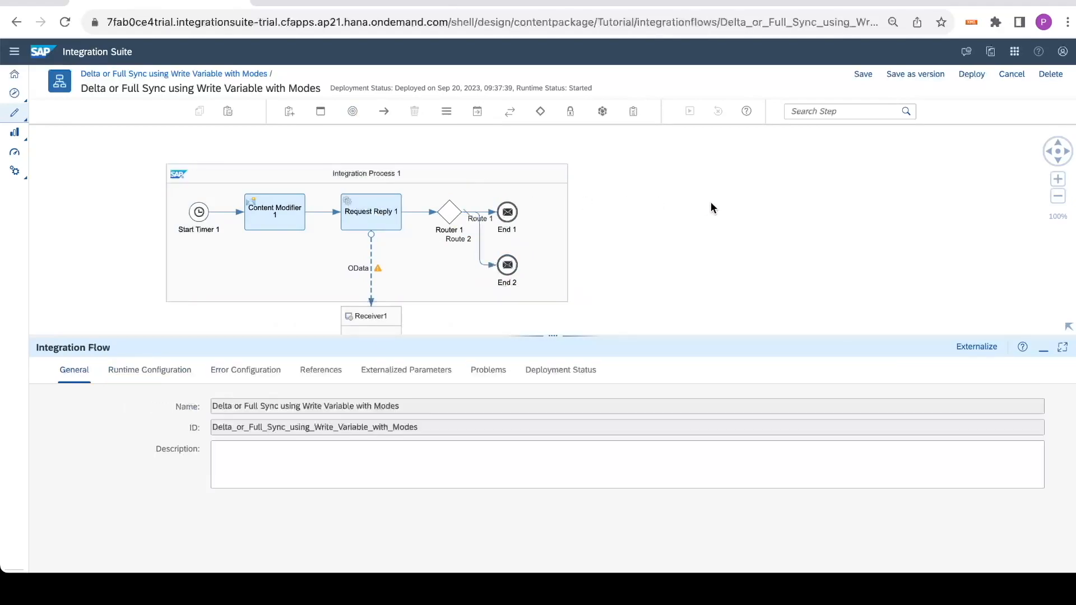
Set the XML condition of Route 1, between Router 1 and End 1, to //Employees
click(486, 215)
click(126, 372)
click(237, 430)
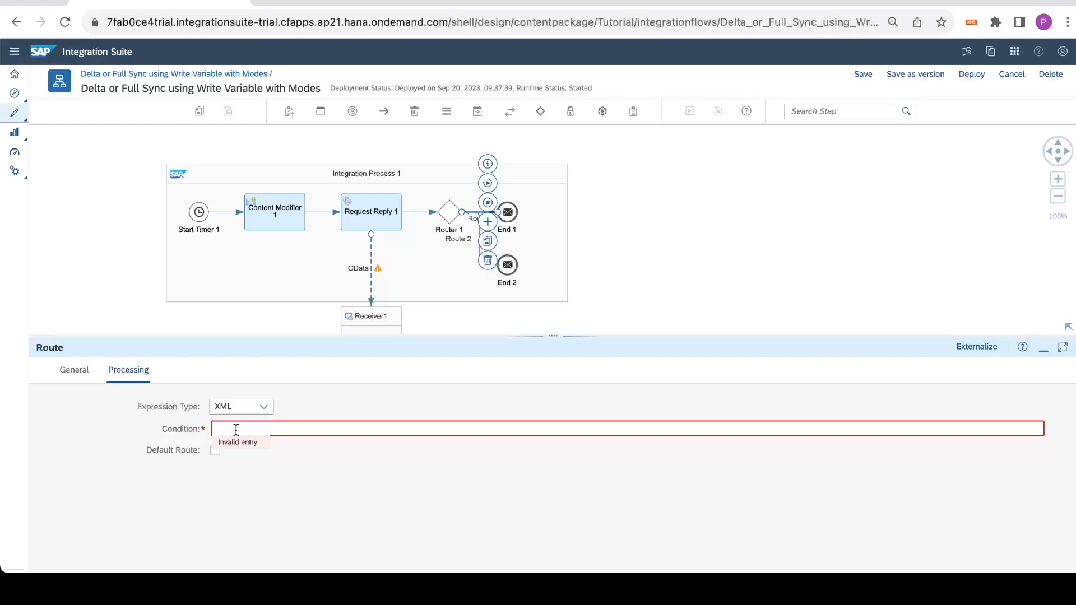
text(//zz)
key(BackSpace)
text(Employees)
click(671, 245)
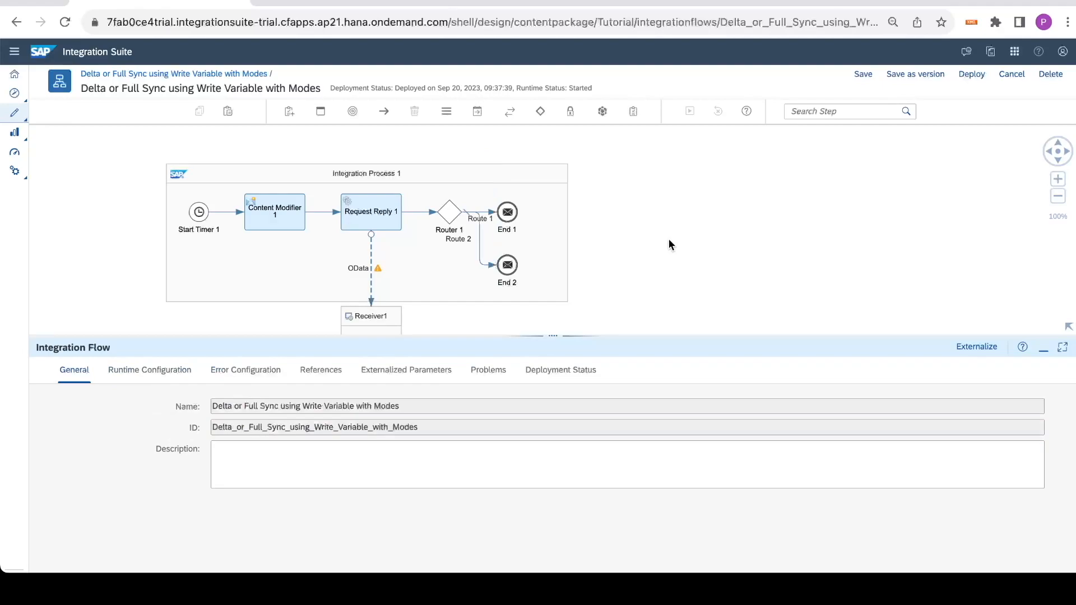
Widen Integration Process 1 and move End 1 farther from Router 1 to make room for another step
click(494, 221)
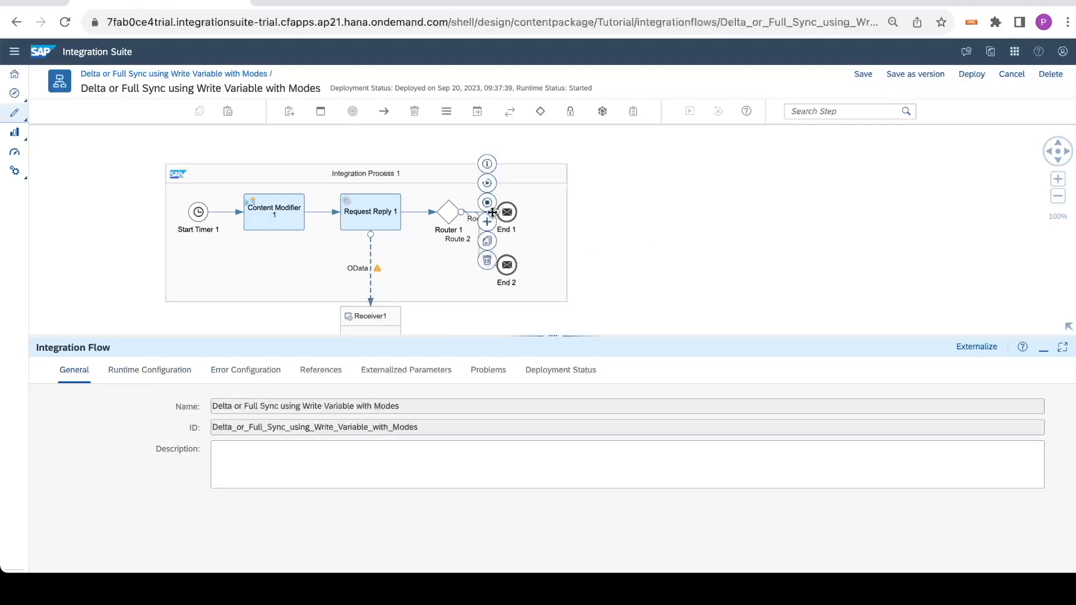
click(566, 219)
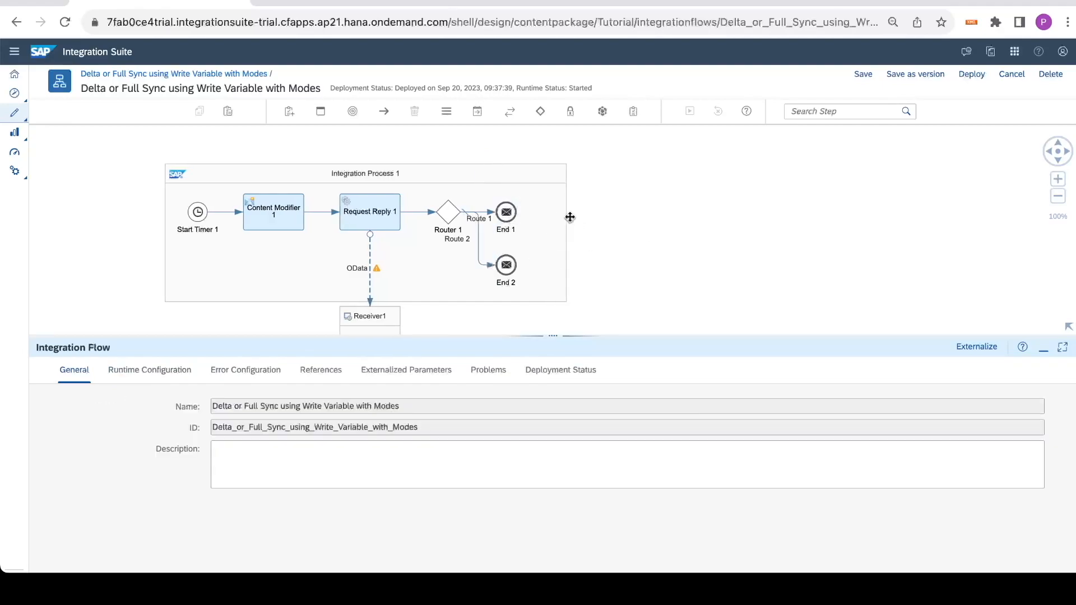
drag(566, 233, 694, 233)
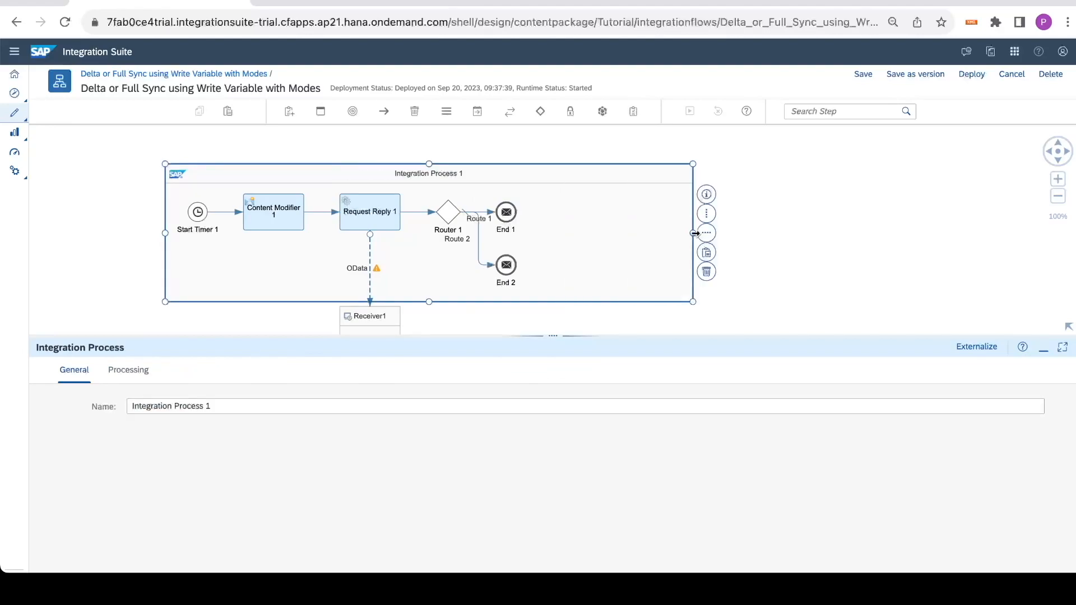
drag(517, 216, 635, 215)
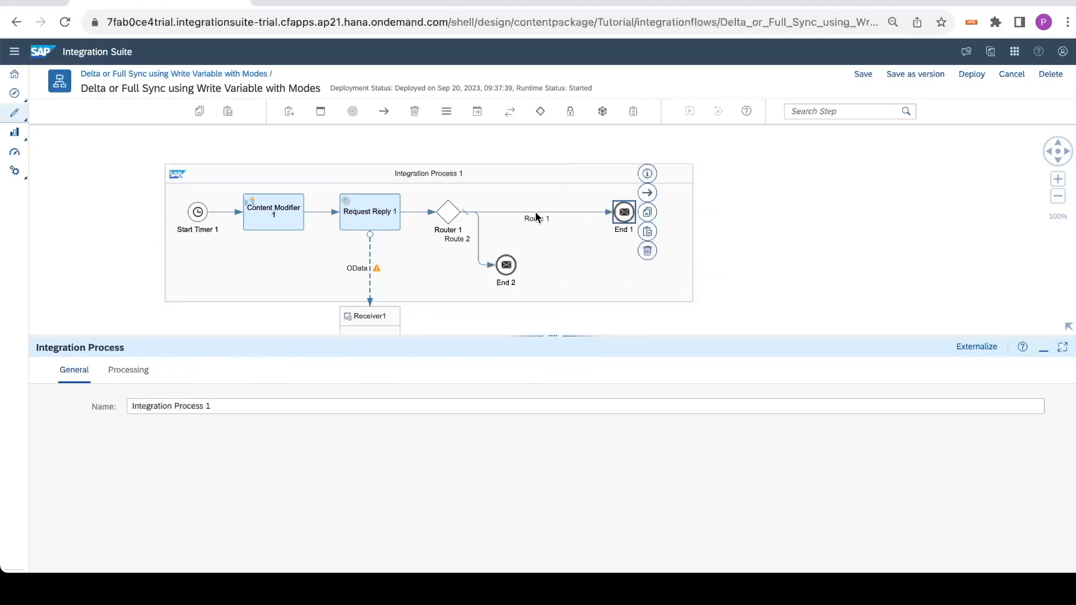
click(545, 221)
click(546, 221)
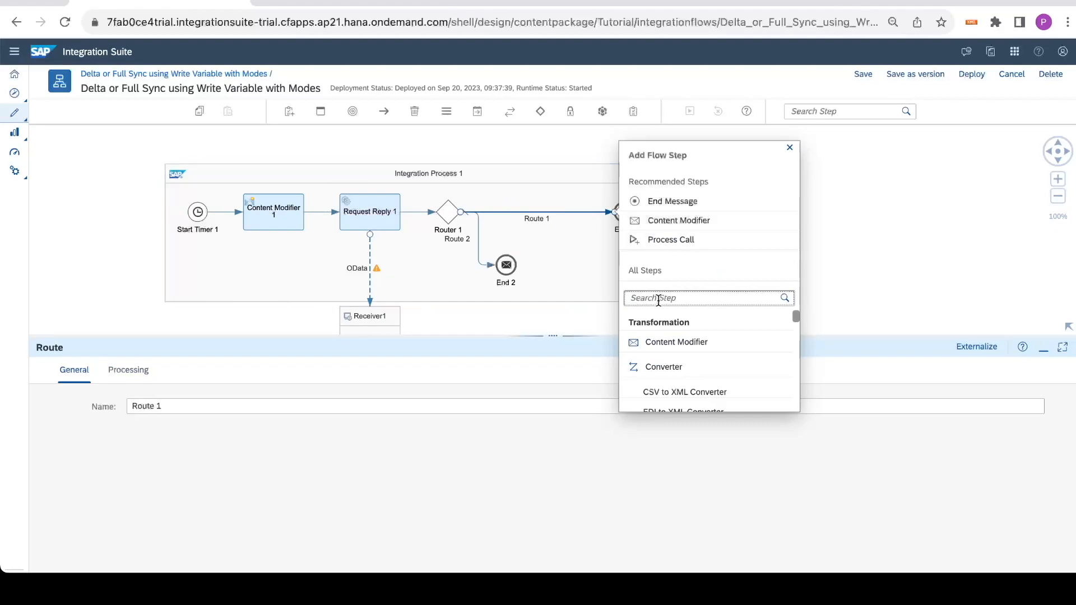
text(write)
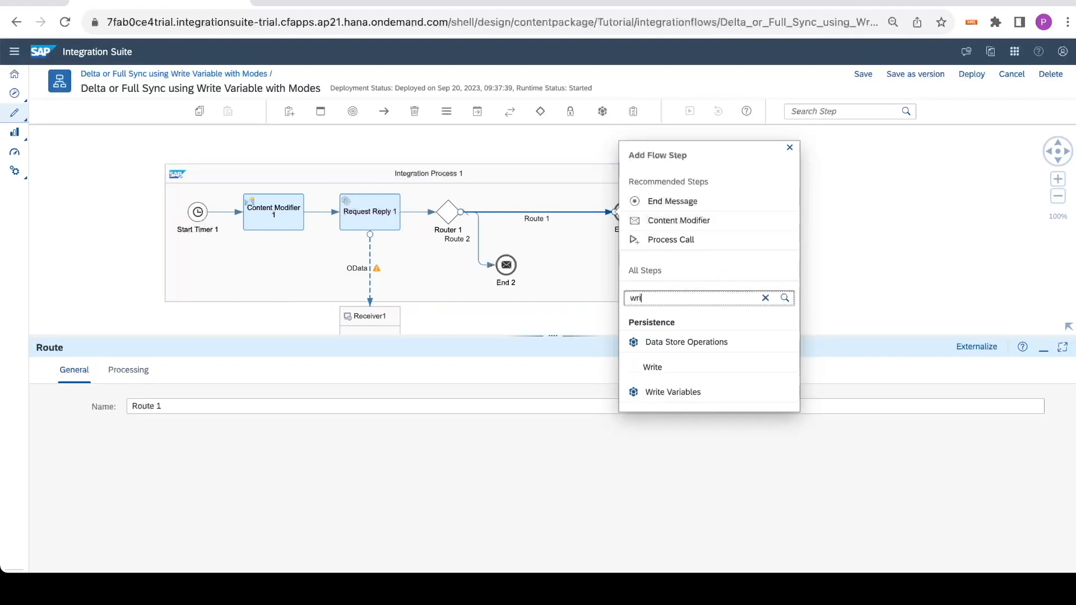
click(664, 376)
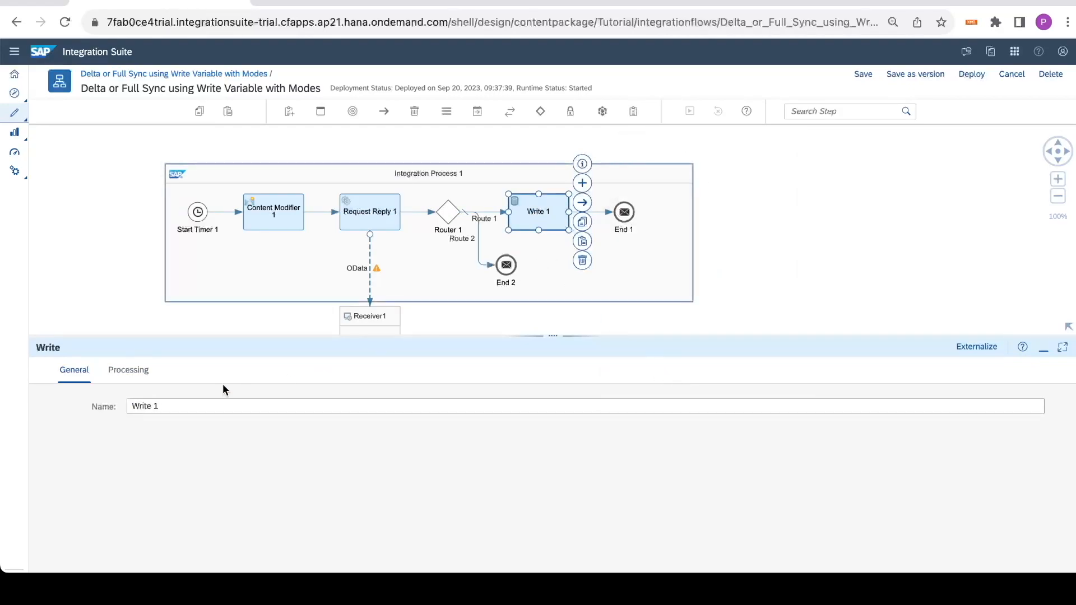
click(142, 375)
click(223, 407)
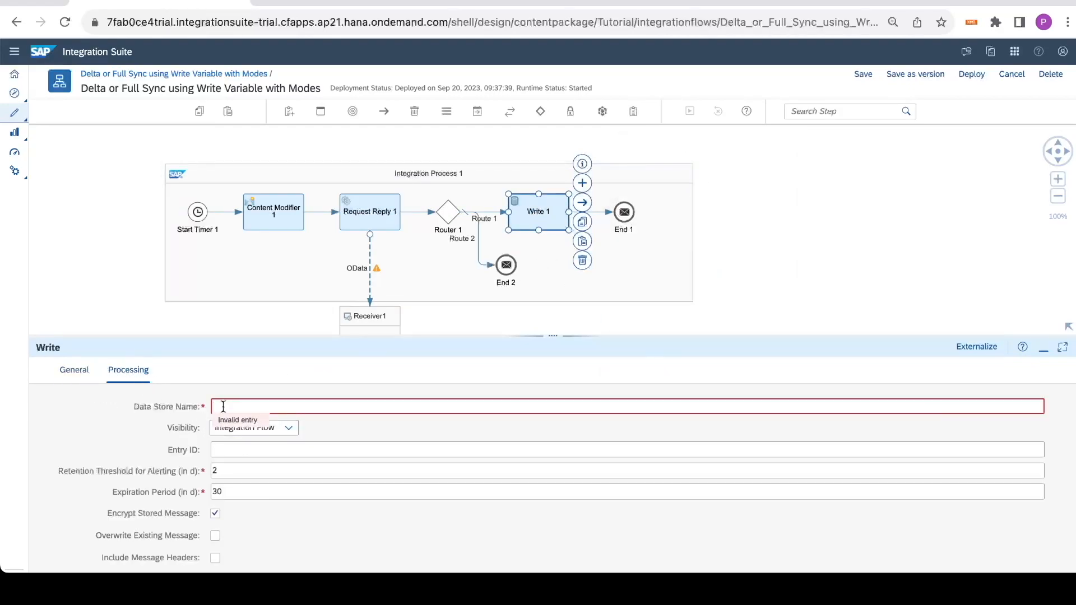
click(582, 260)
Add a Write Variables step on Route 1 between Router 1 and End 1
click(499, 212)
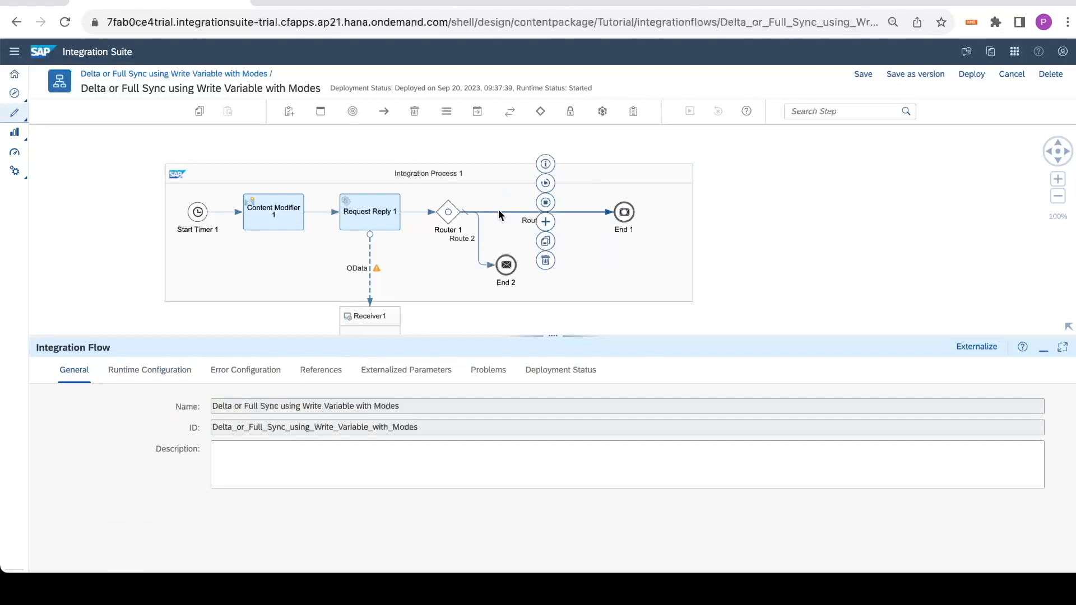
click(542, 221)
click(640, 299)
text(var)
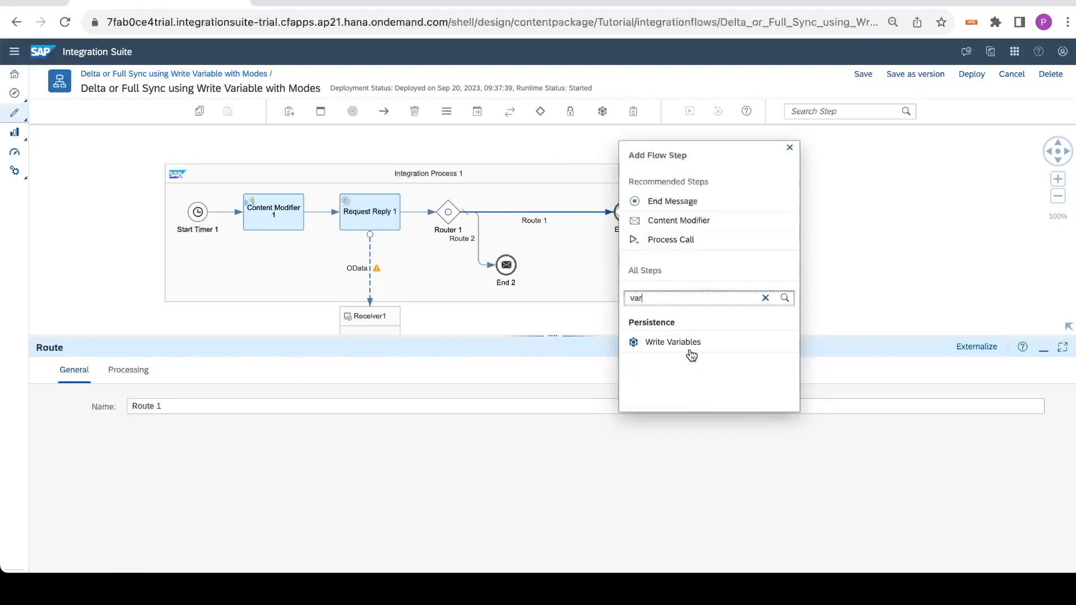
click(690, 352)
Add a variable of type Xpath with data type String to Write Variables 1, beginning its name with LV_
click(126, 370)
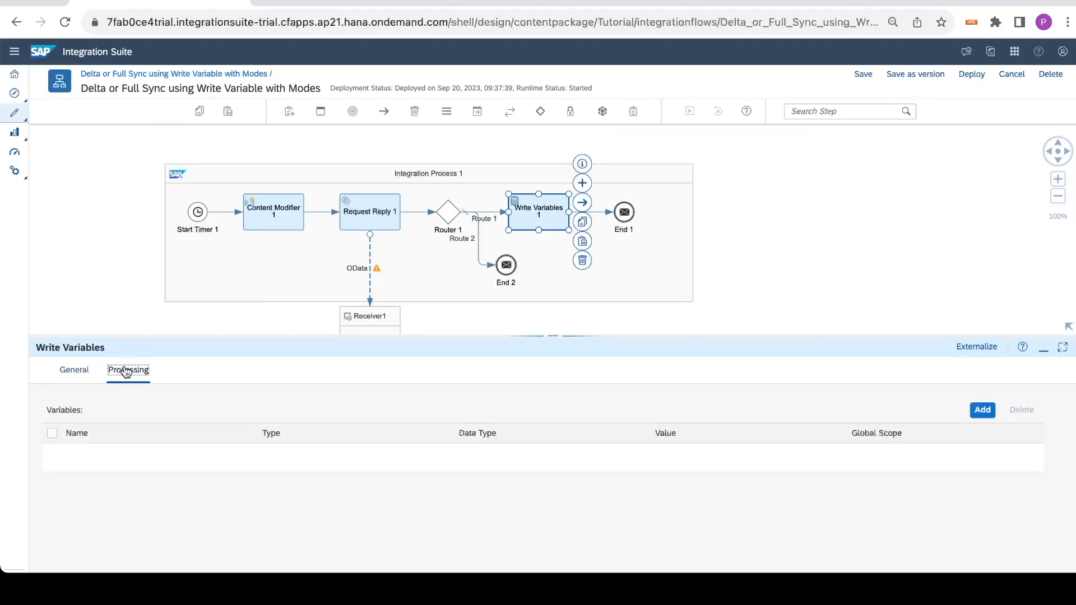
click(981, 411)
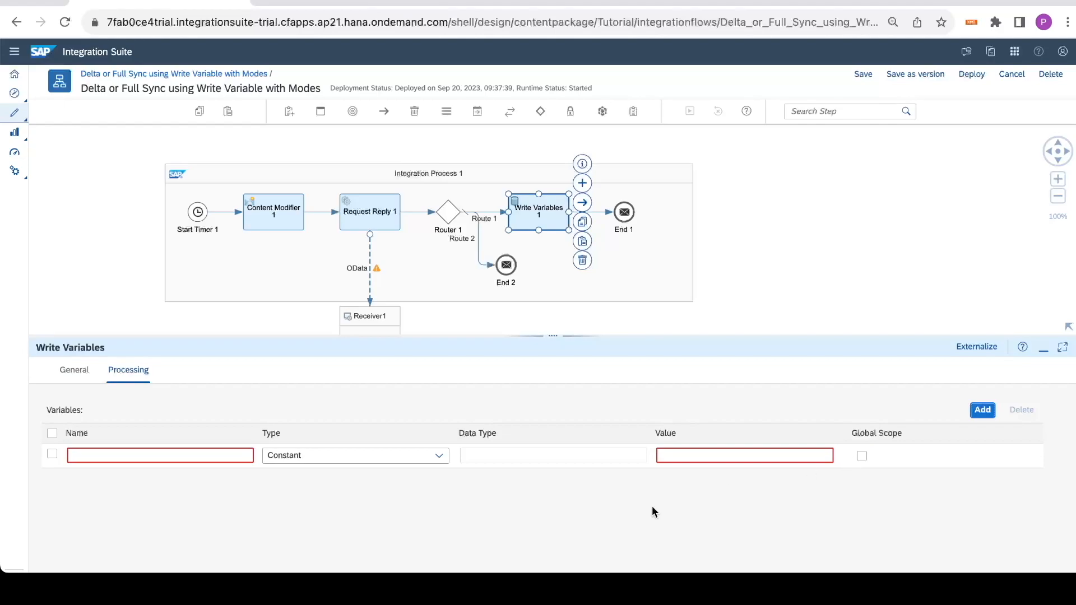
click(372, 459)
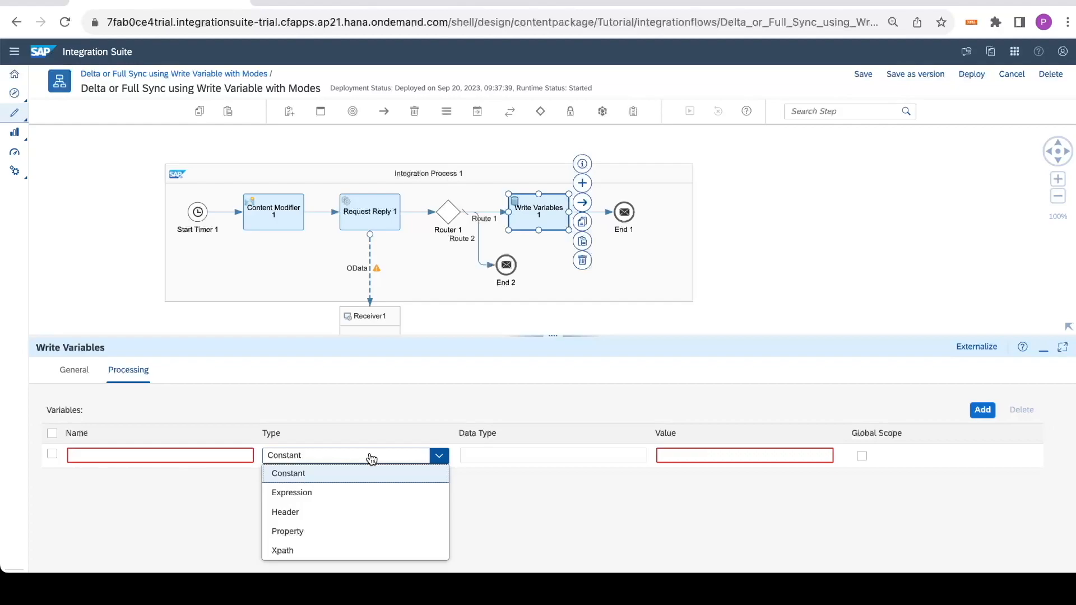
click(324, 551)
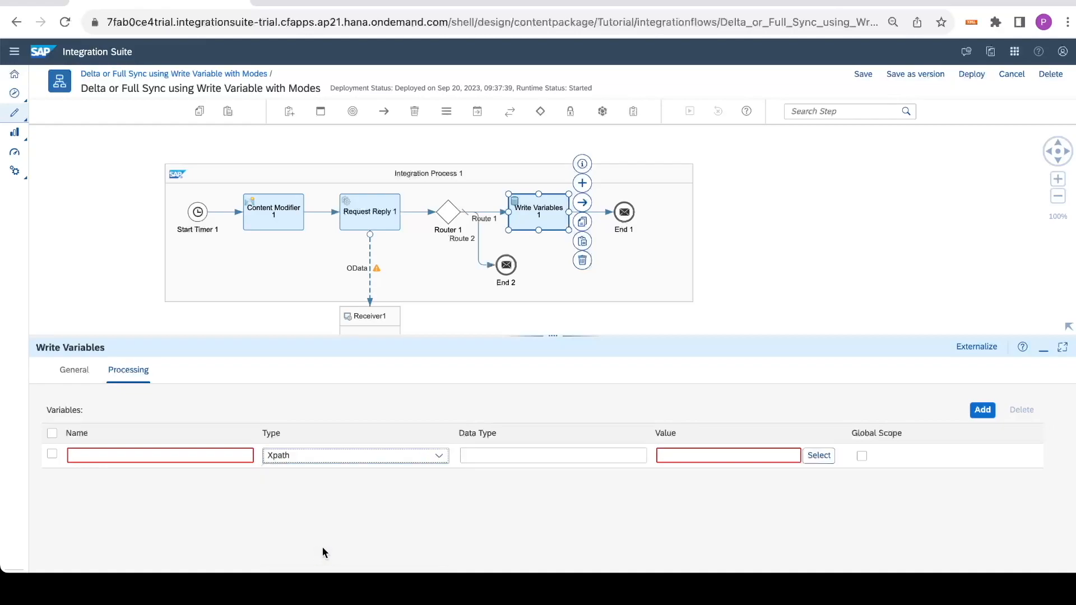
click(502, 454)
text(St)
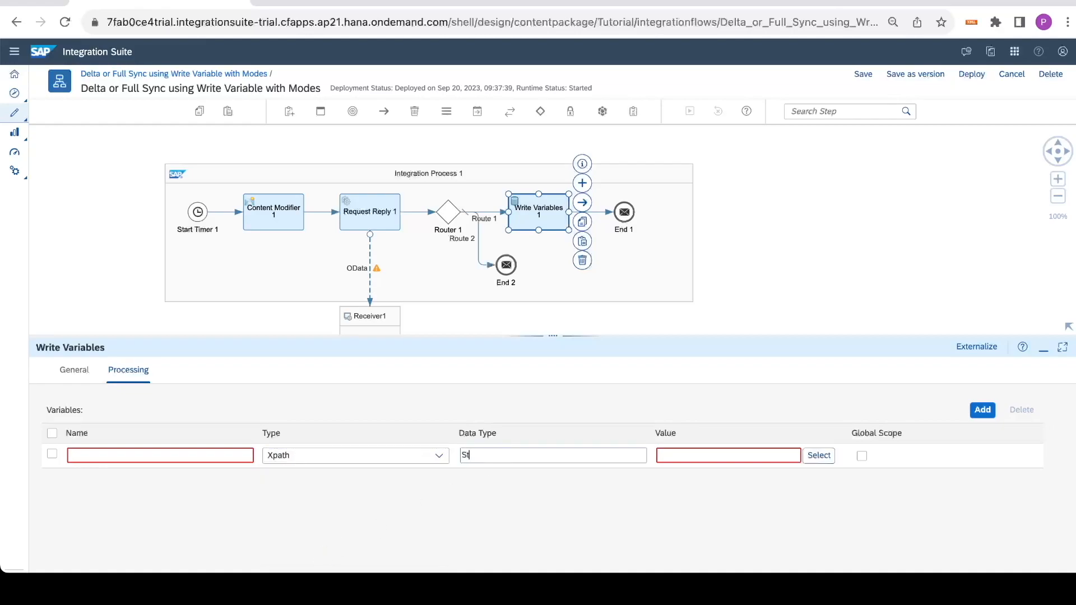
text(erring)
click(156, 452)
text(LV_)
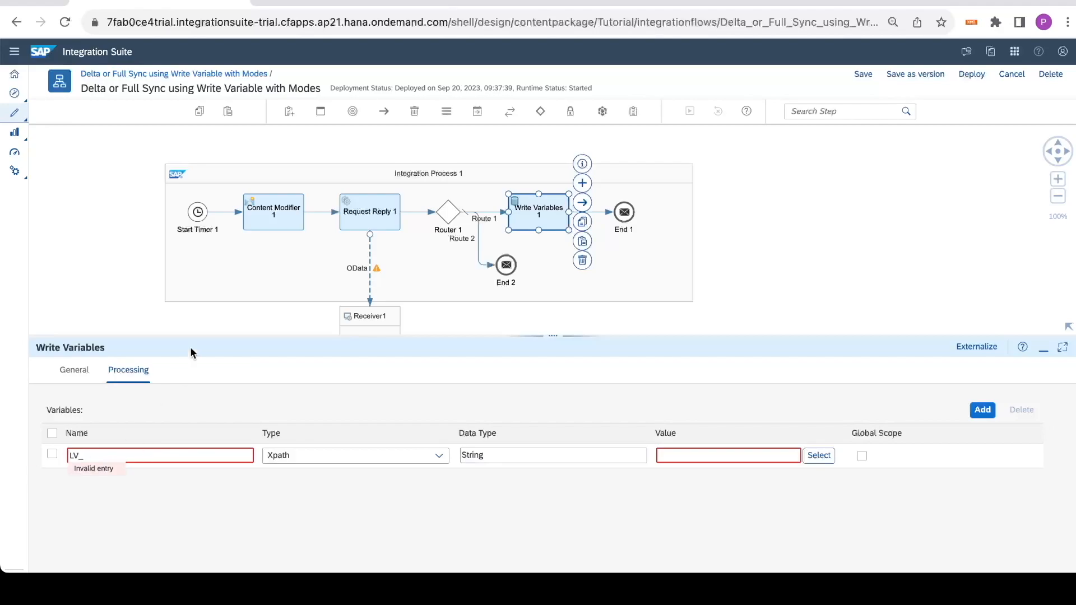
Copy the source value LV_lastSync from the lastSync exchange property of Content Modifier 1
click(285, 216)
click(131, 371)
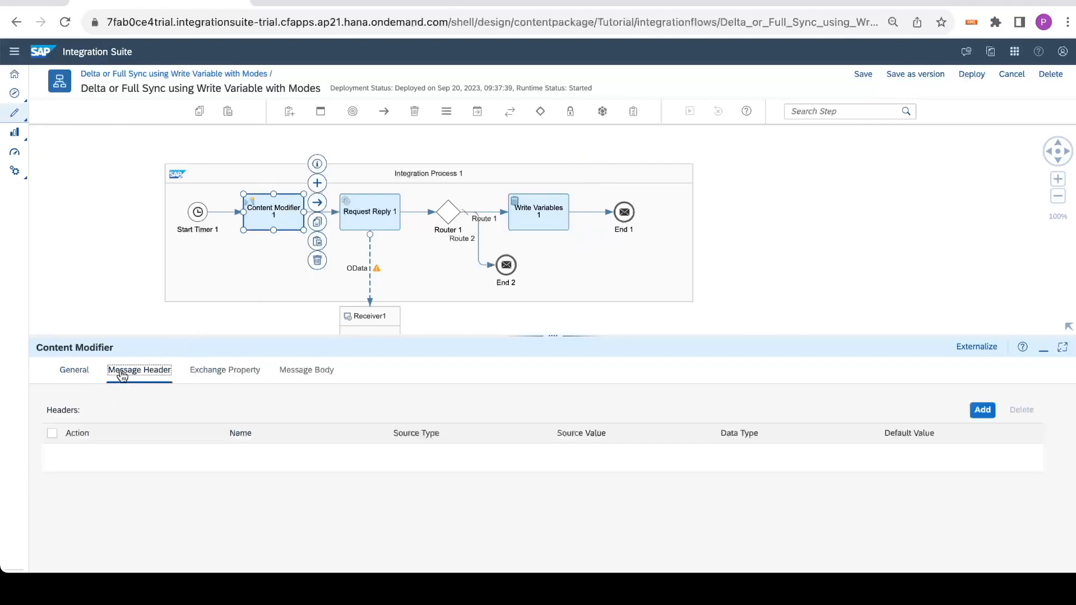
click(216, 371)
click(620, 451)
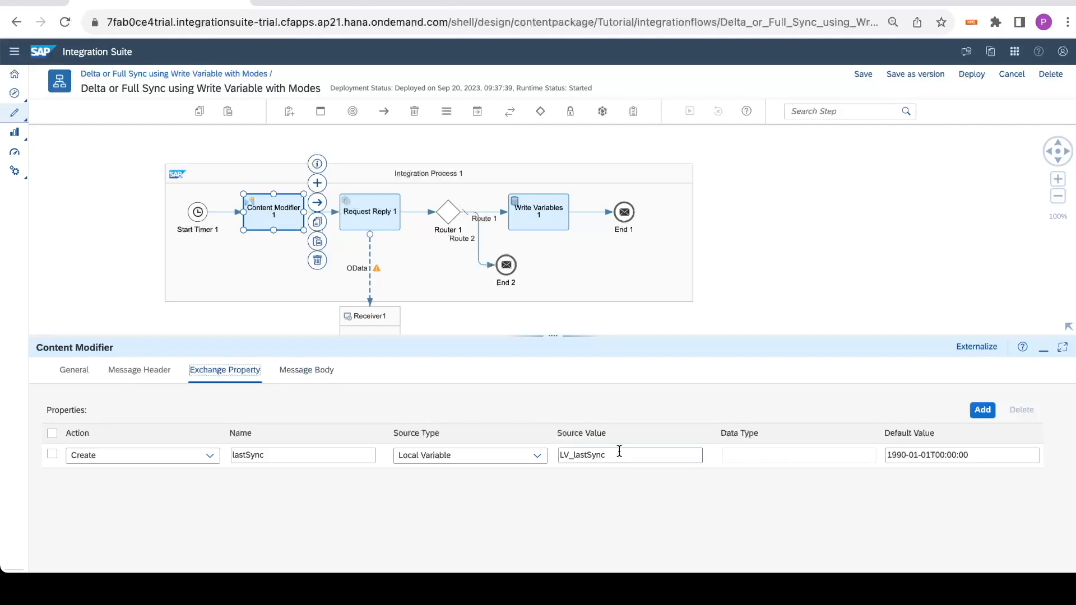
double_click(612, 453)
key(ctrl+c)
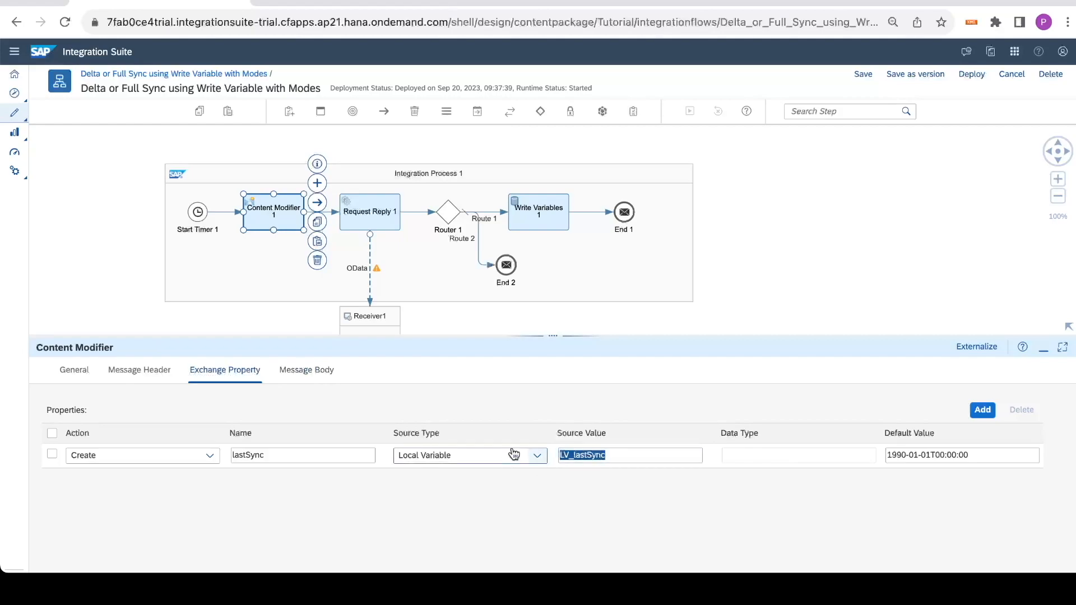
Name the variable in Write Variables 1 LV_lastSync and set its value to //HireDate
click(543, 216)
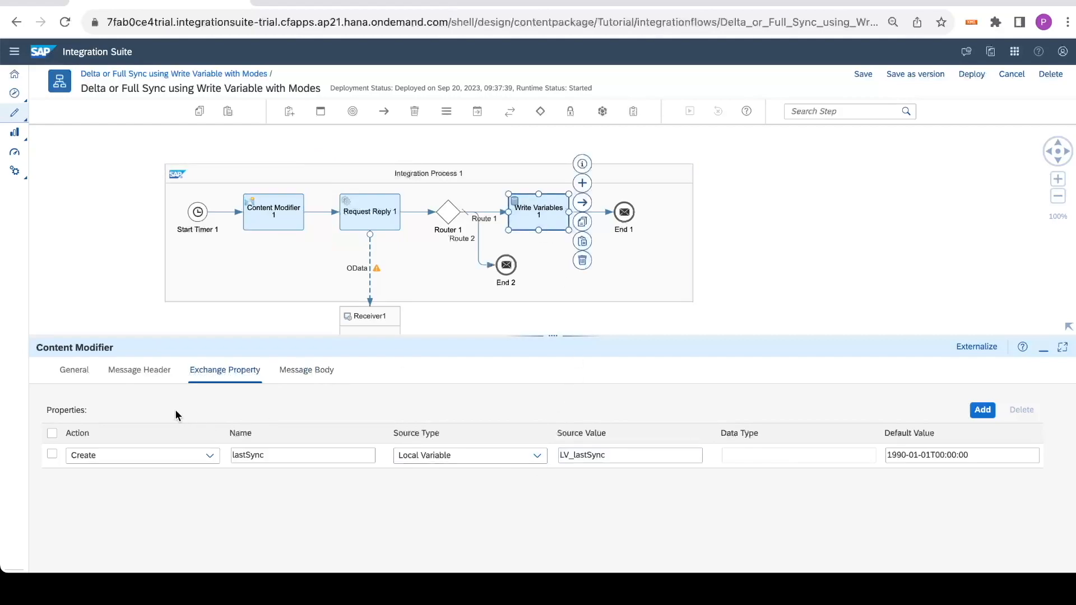
click(128, 370)
click(192, 455)
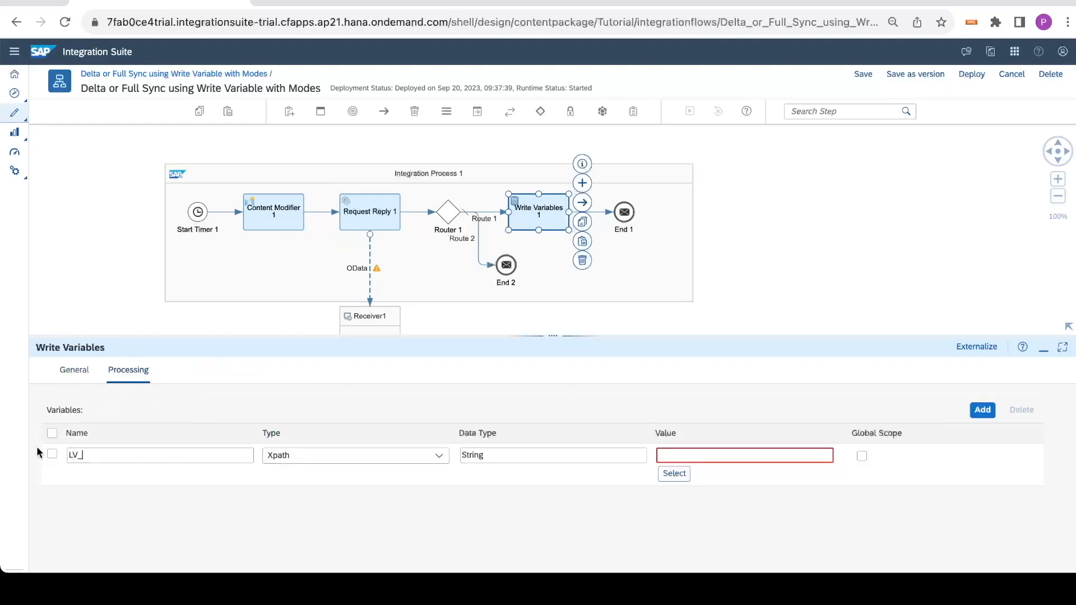
key(ctrl+a)
key(ctrl+v)
click(796, 455)
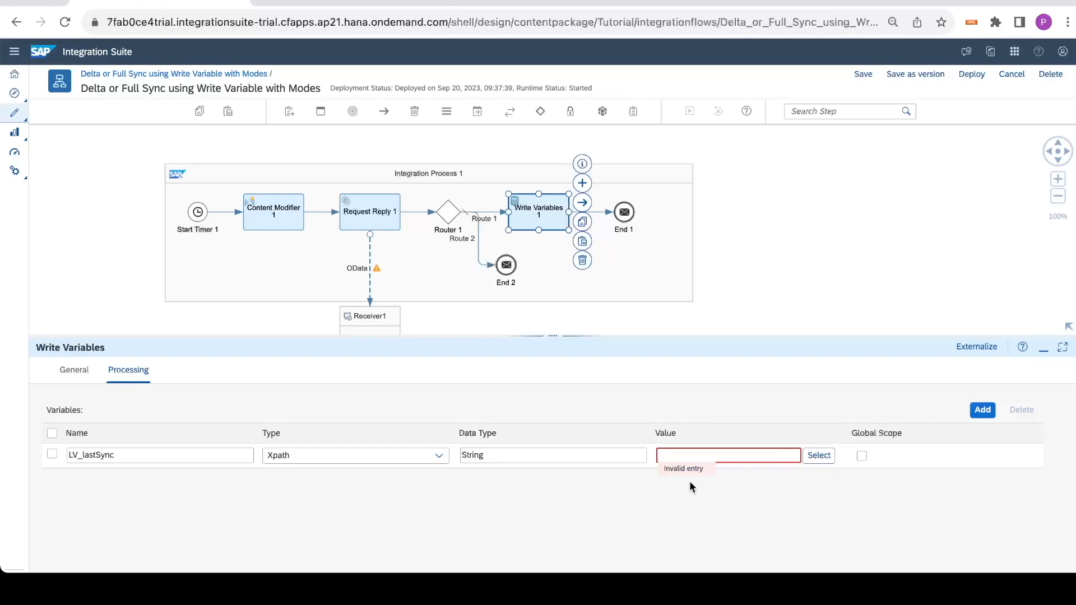
text(//HireDate)
Review the HireDate filter and sort order in the OData query options, along with the Write Variables 1 processing settings
click(370, 268)
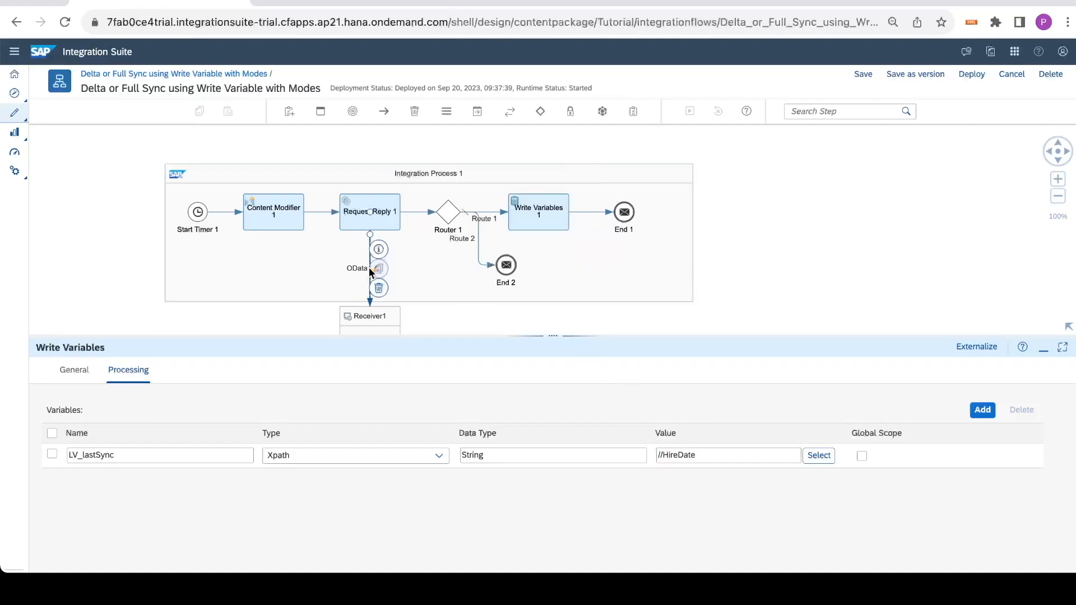
click(134, 371)
click(191, 371)
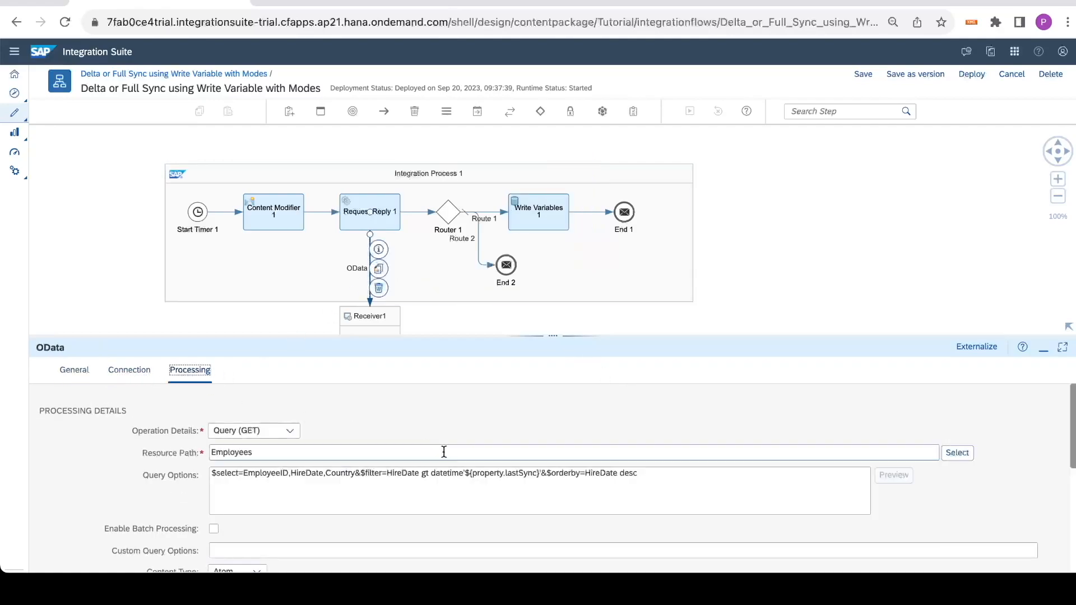
double_click(409, 474)
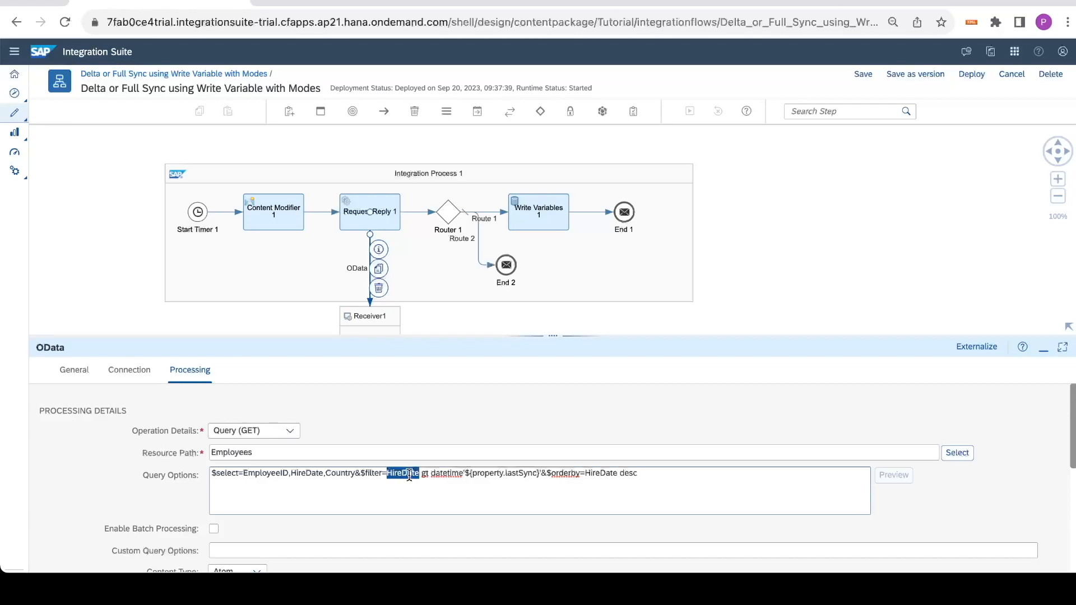
drag(638, 474, 552, 475)
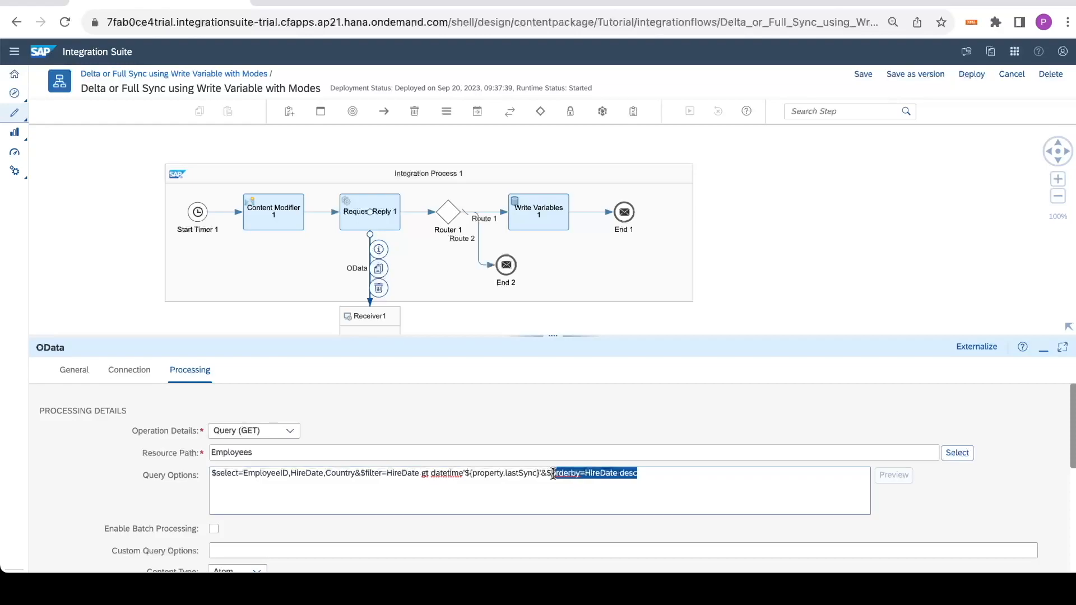
click(512, 206)
click(127, 370)
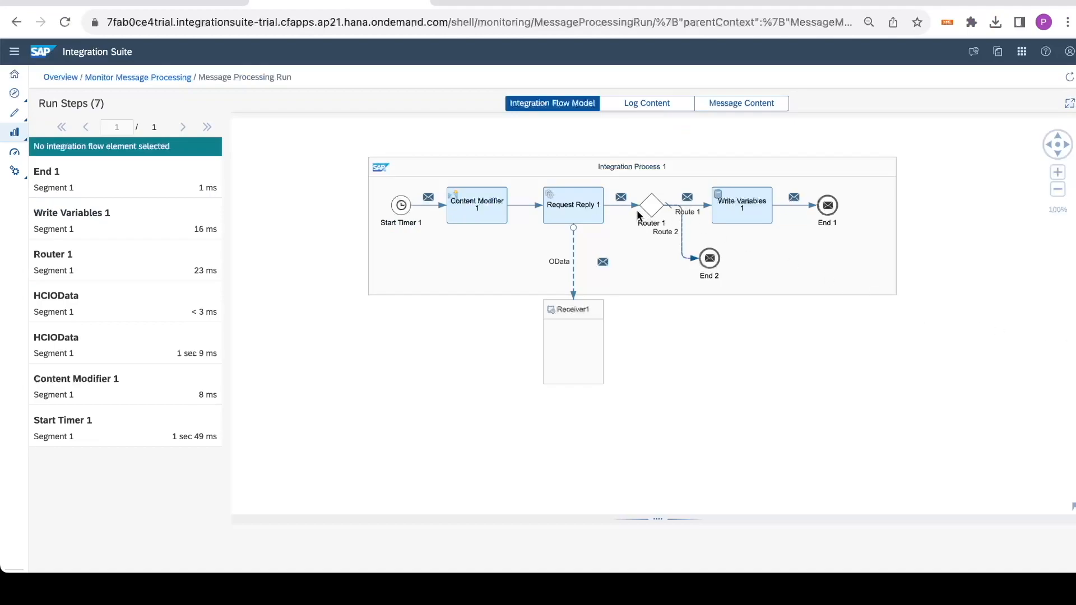
Inspect the message payload before the Write Variables 1 step in the message processing run, focusing on the first Employee element
click(728, 212)
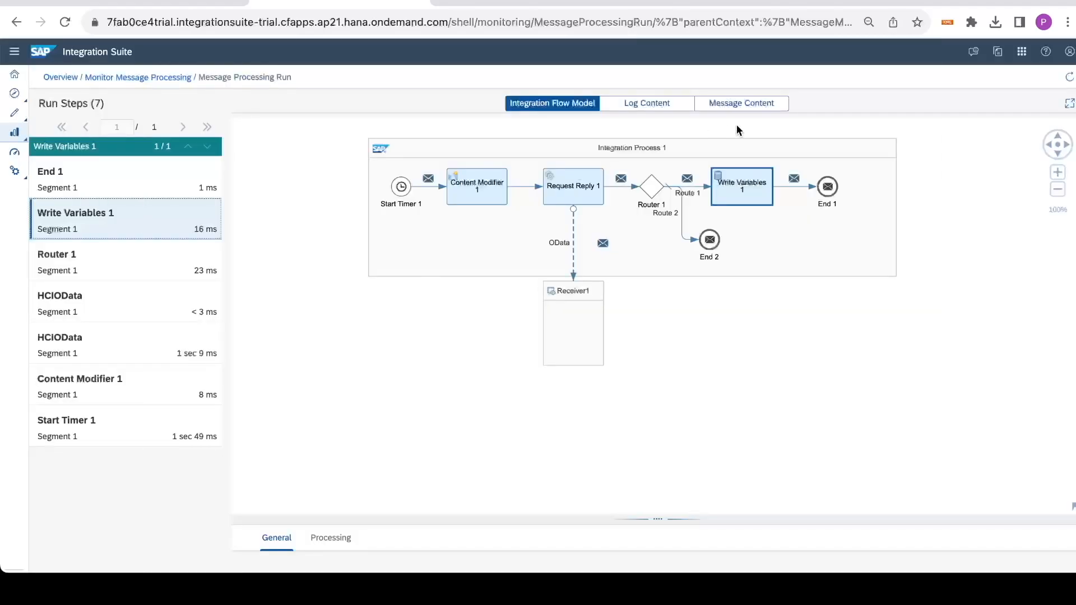
click(762, 96)
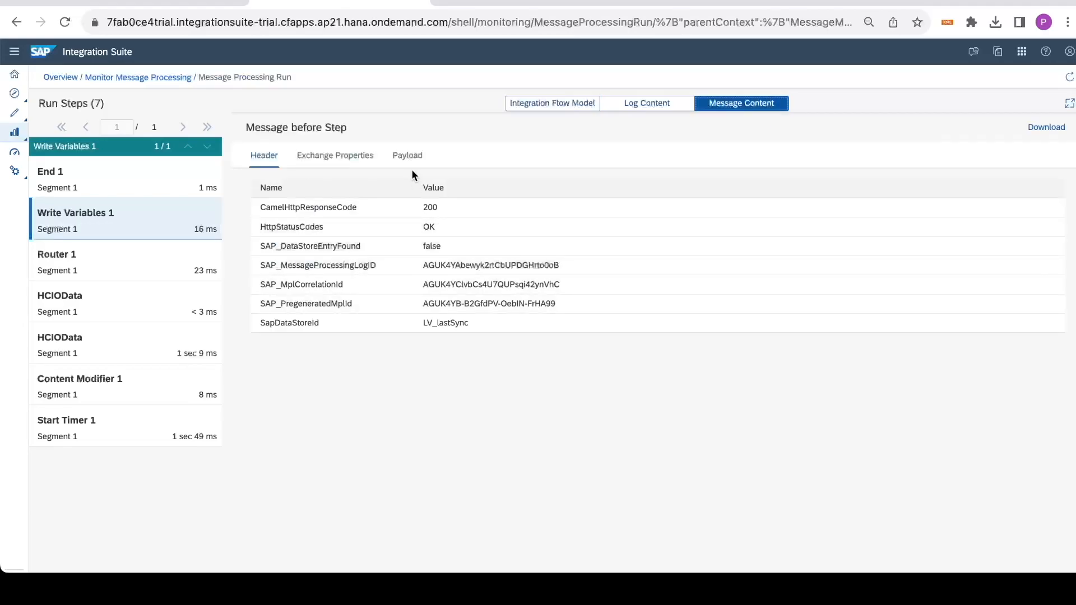
click(408, 158)
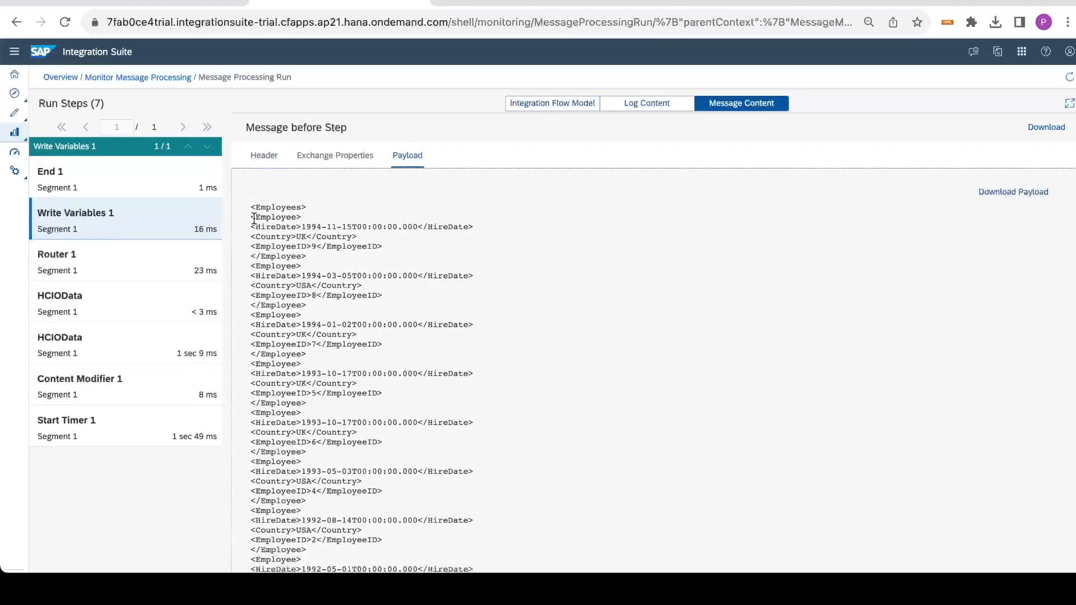
drag(257, 220, 295, 218)
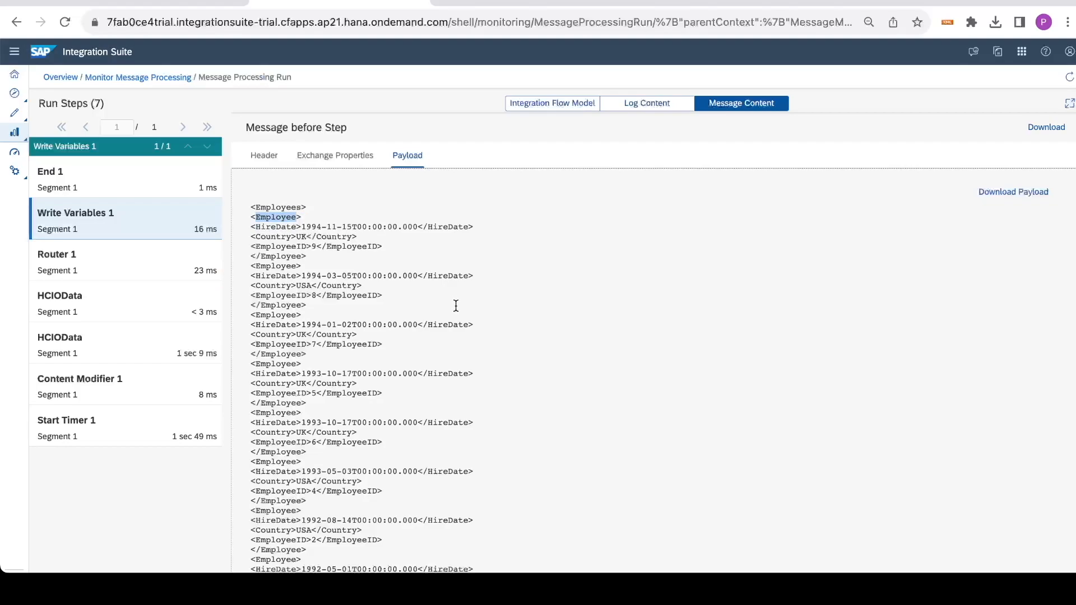
Read through the Employee records and their HireDate values in the payload before Write Variables 1
scroll(456, 306, down, 1)
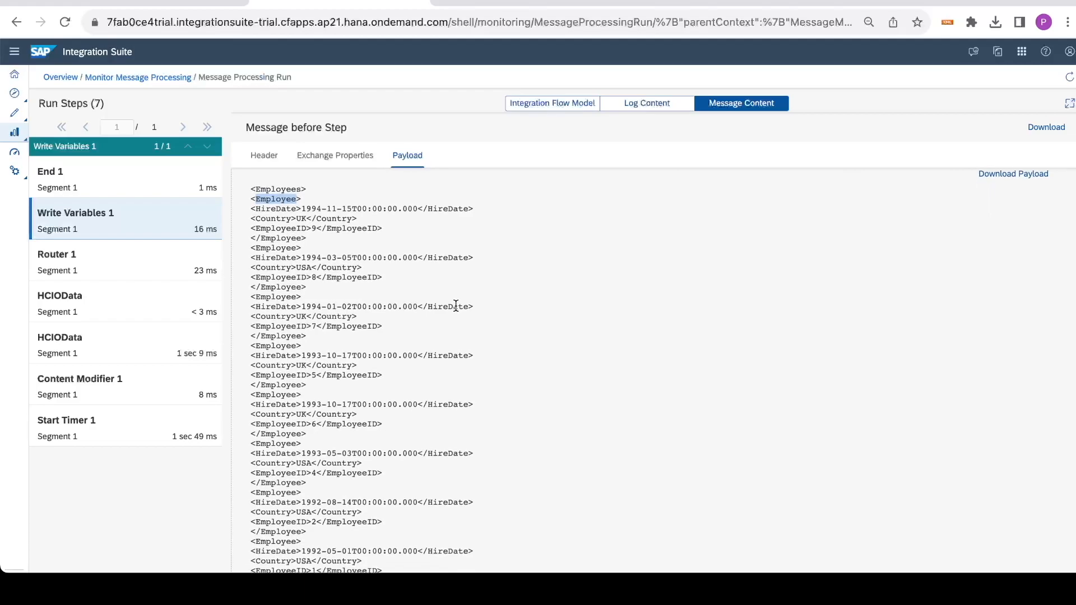
scroll(456, 305, down, 3)
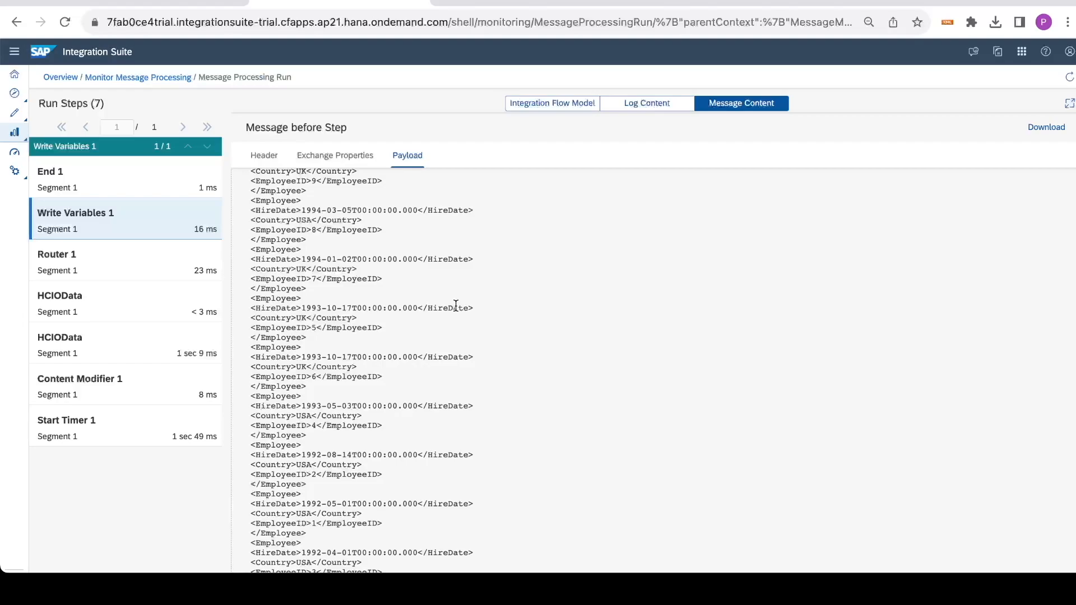
scroll(447, 321, up, 4)
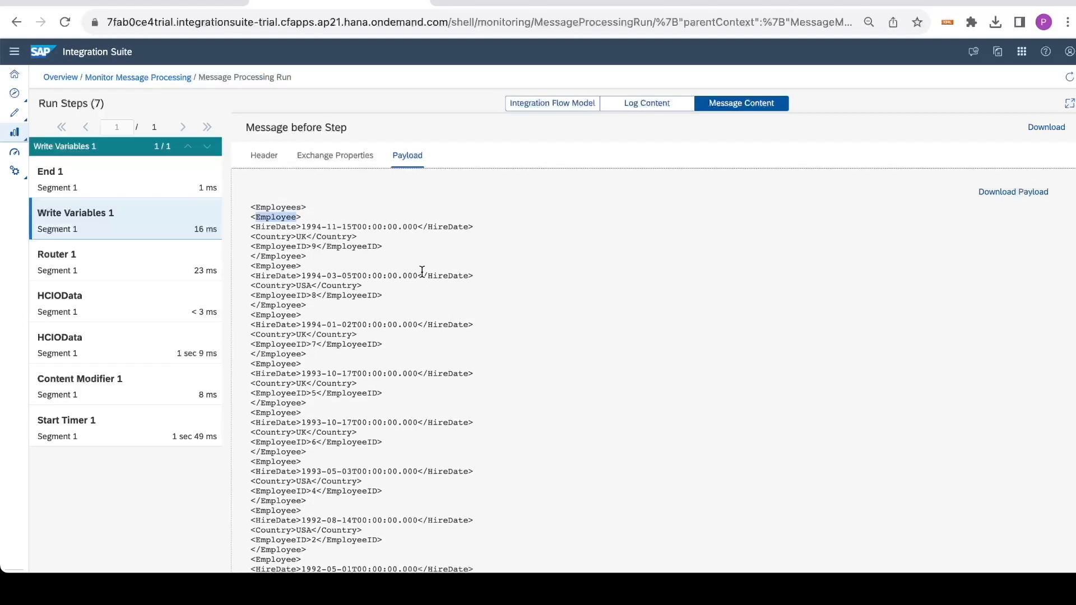
double_click(281, 215)
Return to the integration flow model of the run and review Router 1's routing conditions, focusing on the Route 1 expression
click(572, 111)
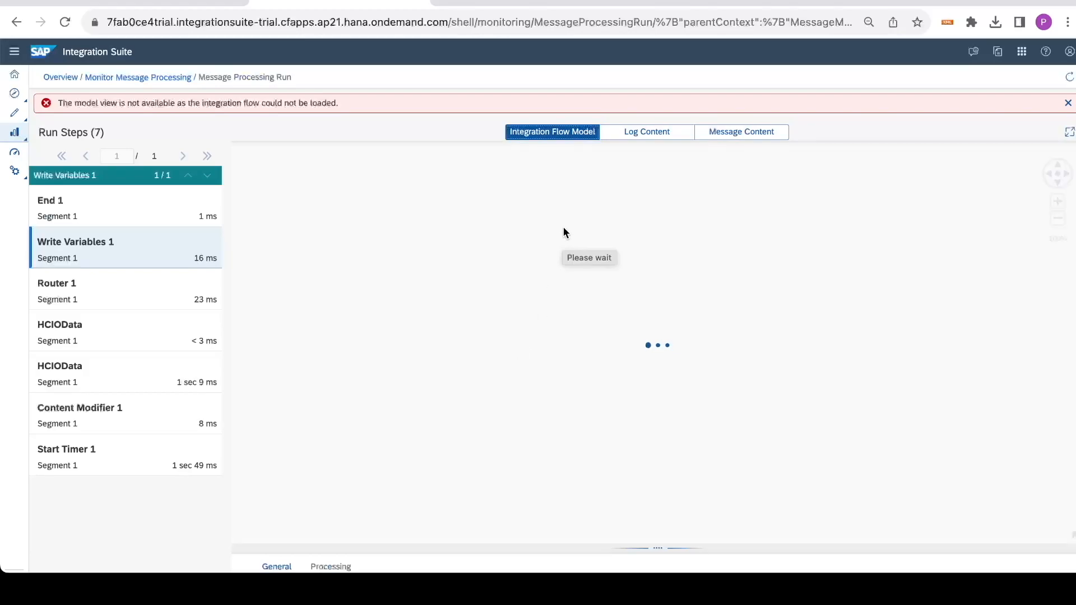
click(731, 134)
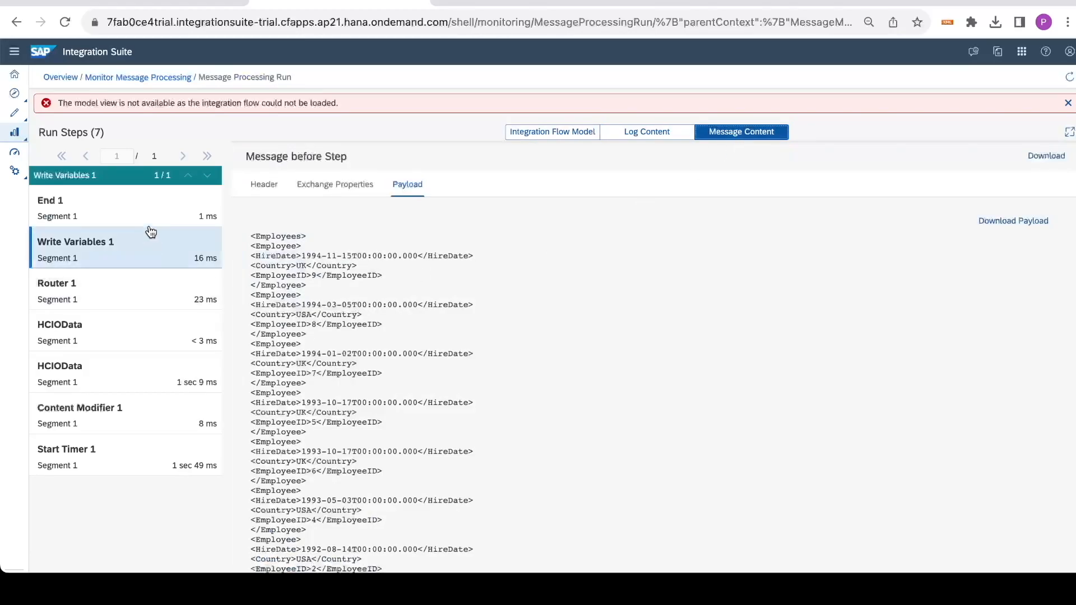
click(180, 199)
click(1068, 103)
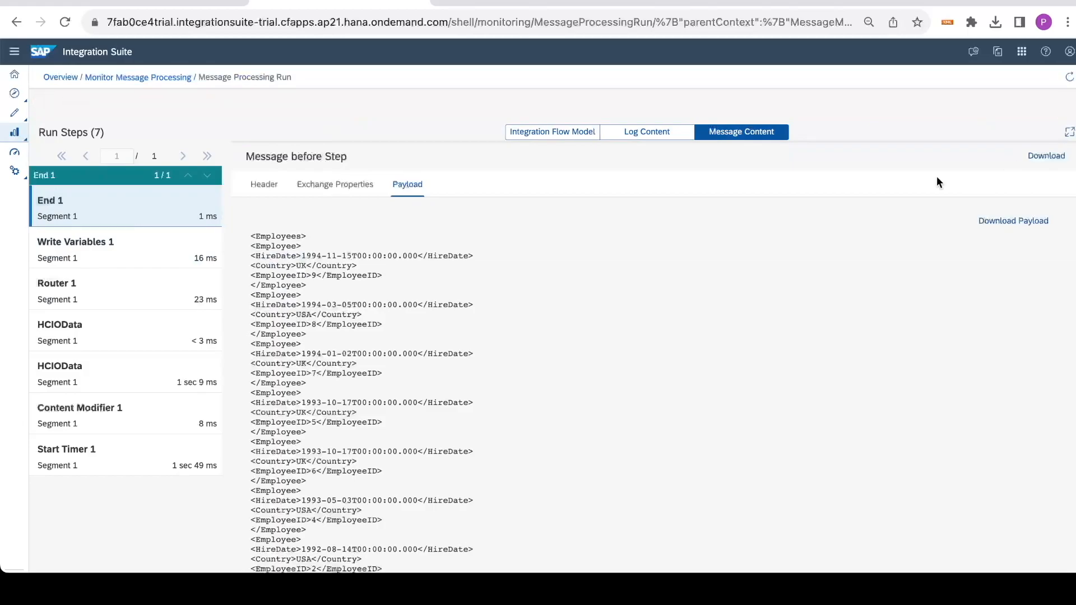
click(541, 102)
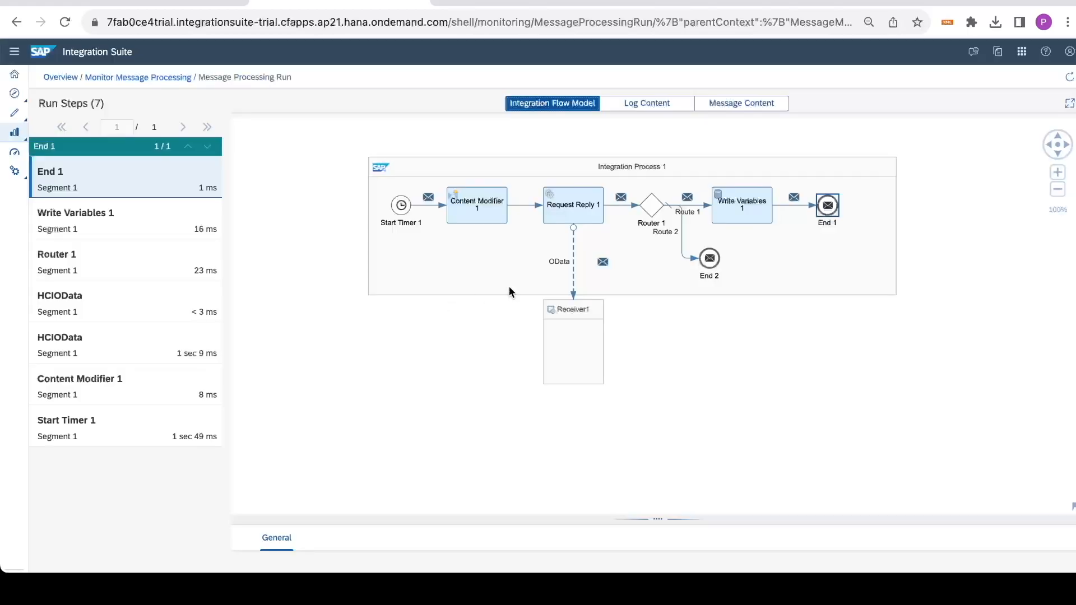
click(657, 211)
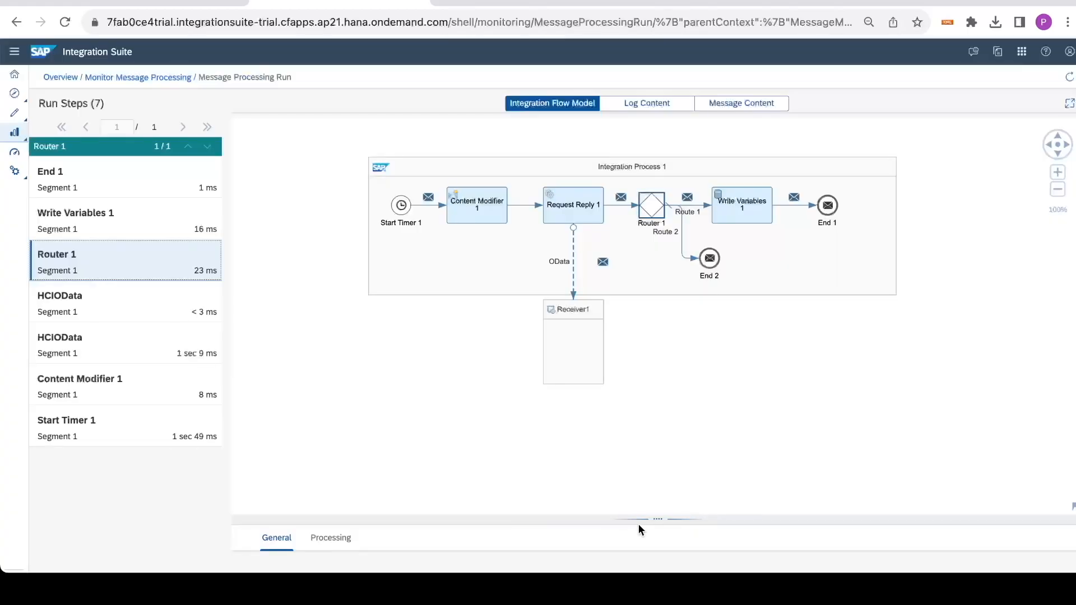
drag(639, 520, 659, 246)
click(317, 274)
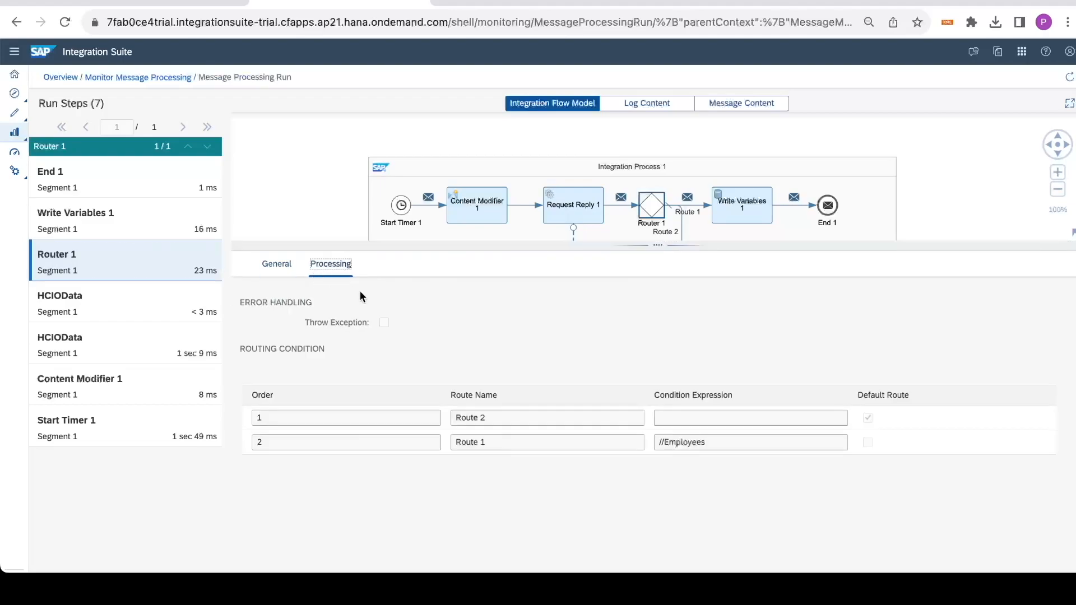
drag(719, 442, 660, 438)
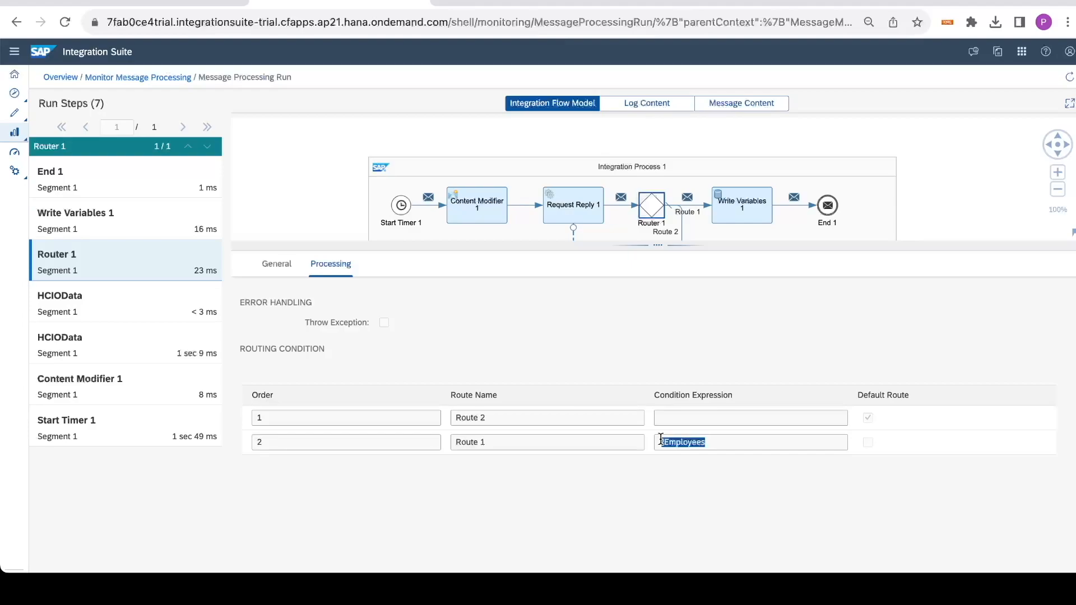
click(732, 442)
mouse_move(697, 442)
mouse_down()
mouse_move(686, 442)
mouse_move(707, 442)
mouse_up()
Review the variable definition in Write Variables 1 and reopen the message payload before that step
click(741, 218)
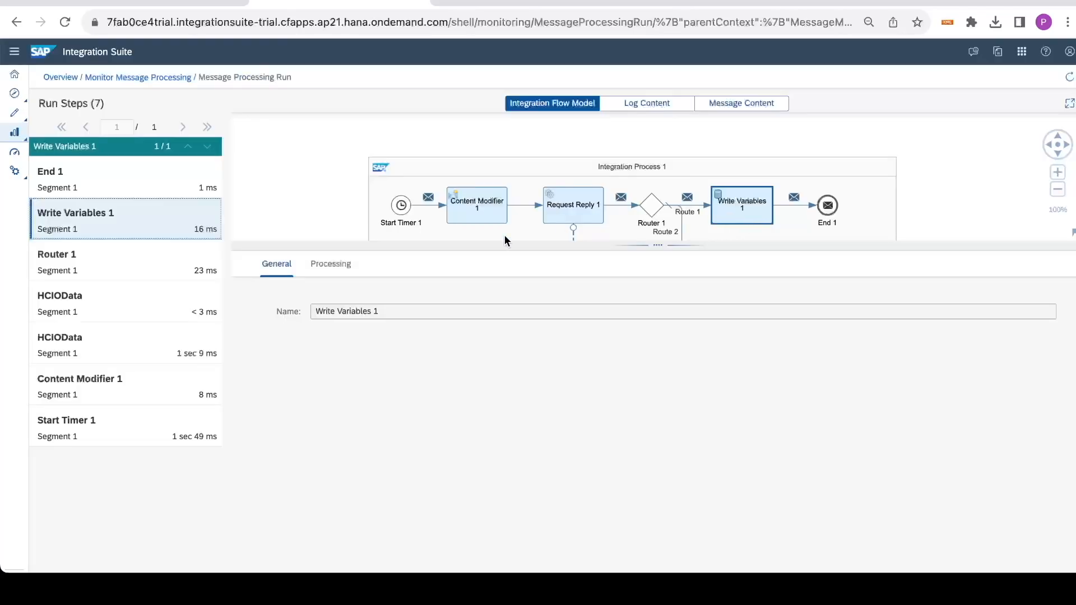
click(330, 264)
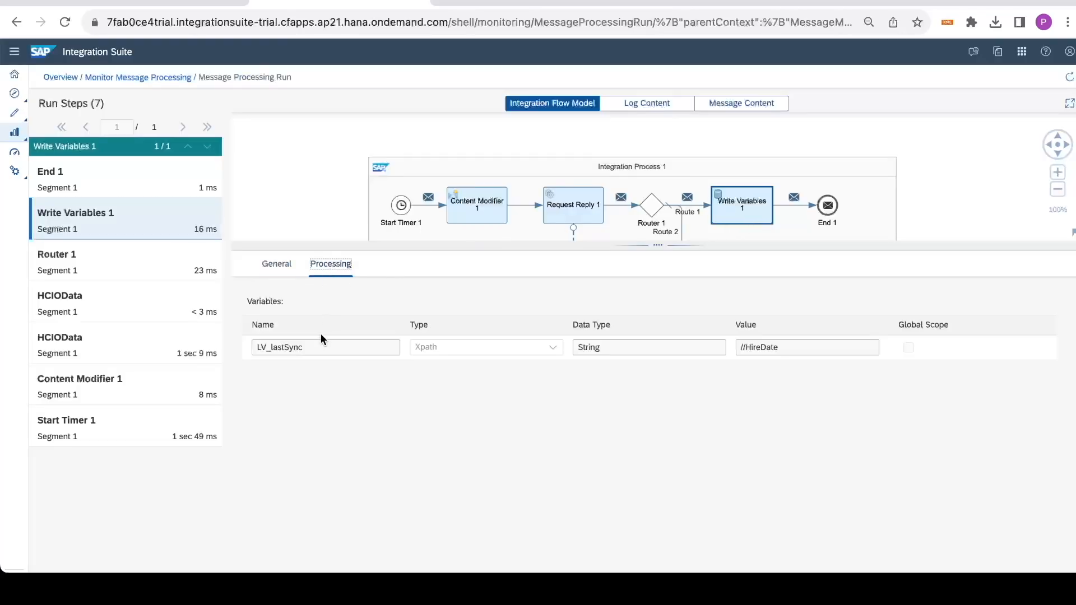
click(828, 206)
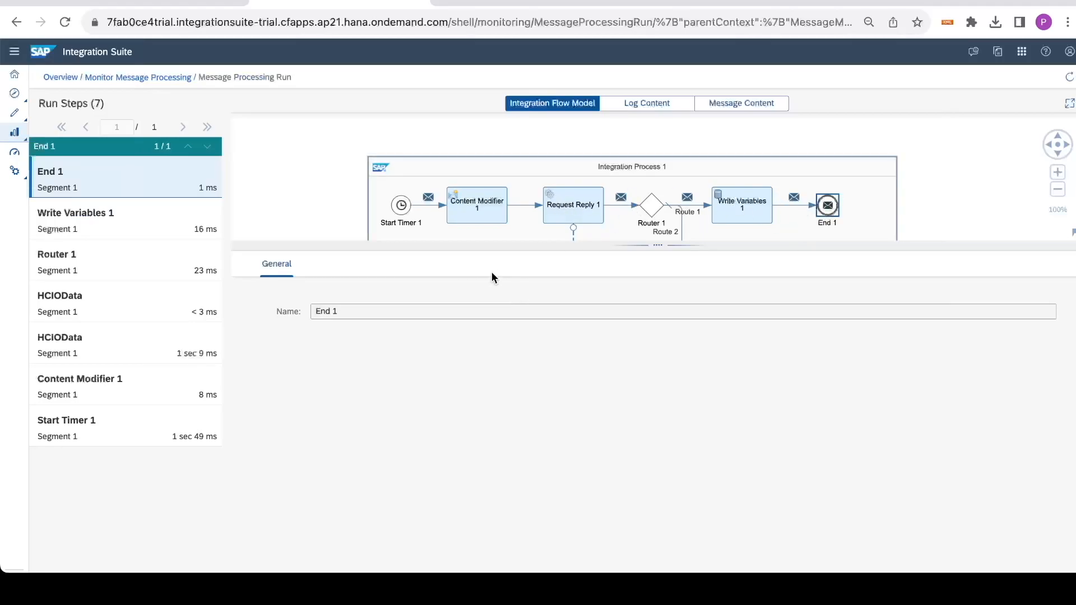
click(735, 219)
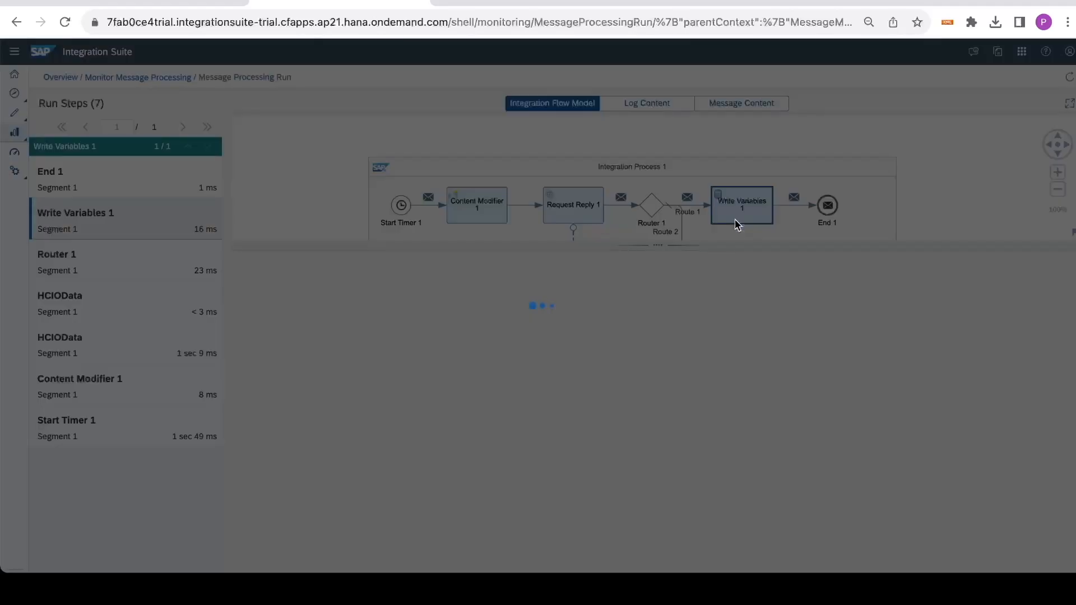
click(743, 106)
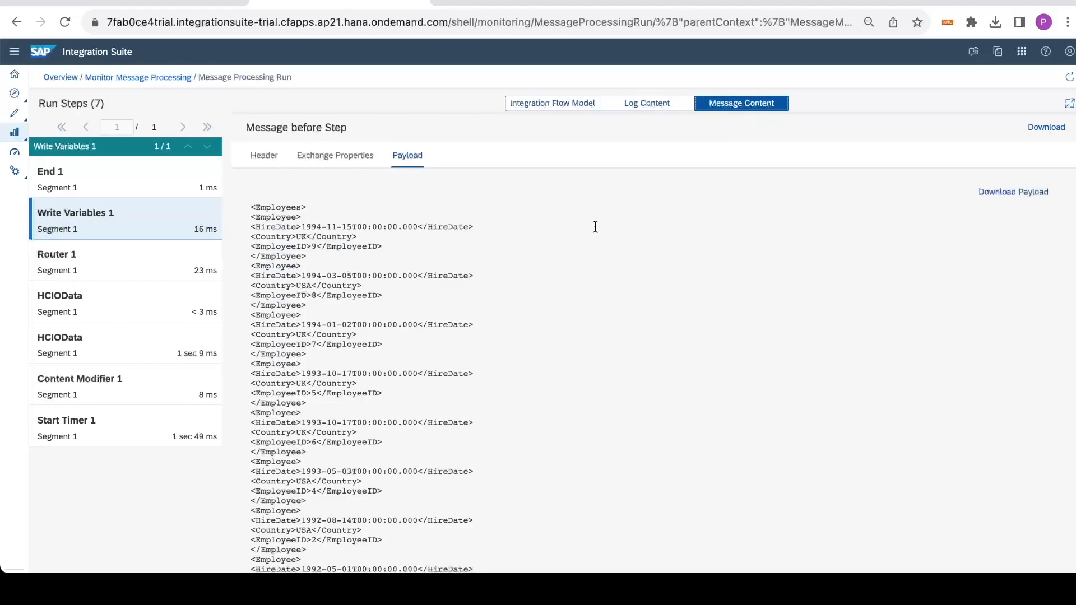
Switch to the monitoring overview and open the stored Variables list under Manage Stores
click(654, 588)
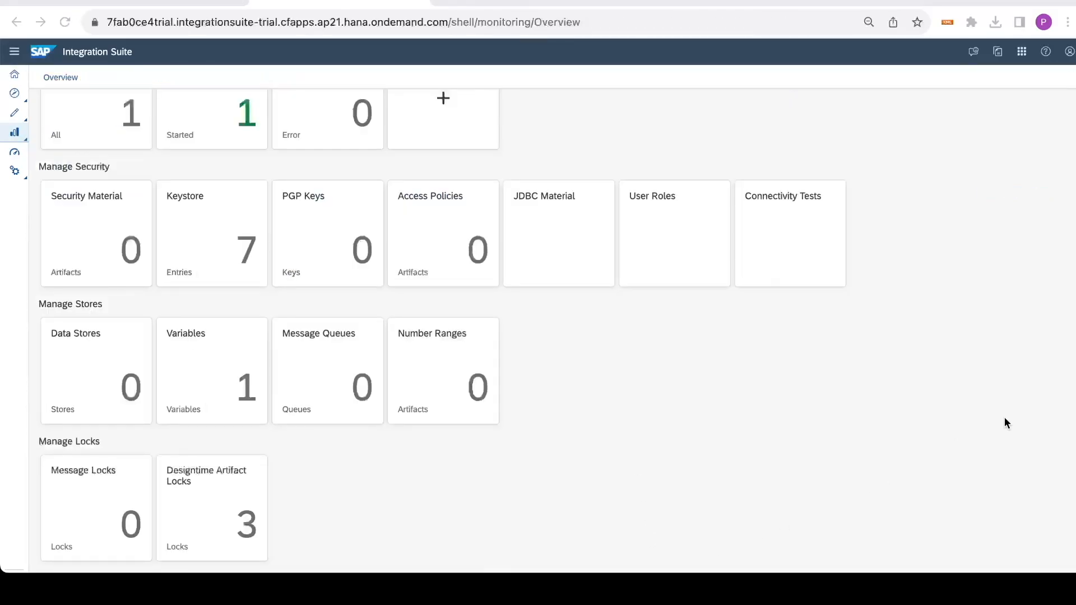
click(1016, 400)
click(655, 585)
click(993, 438)
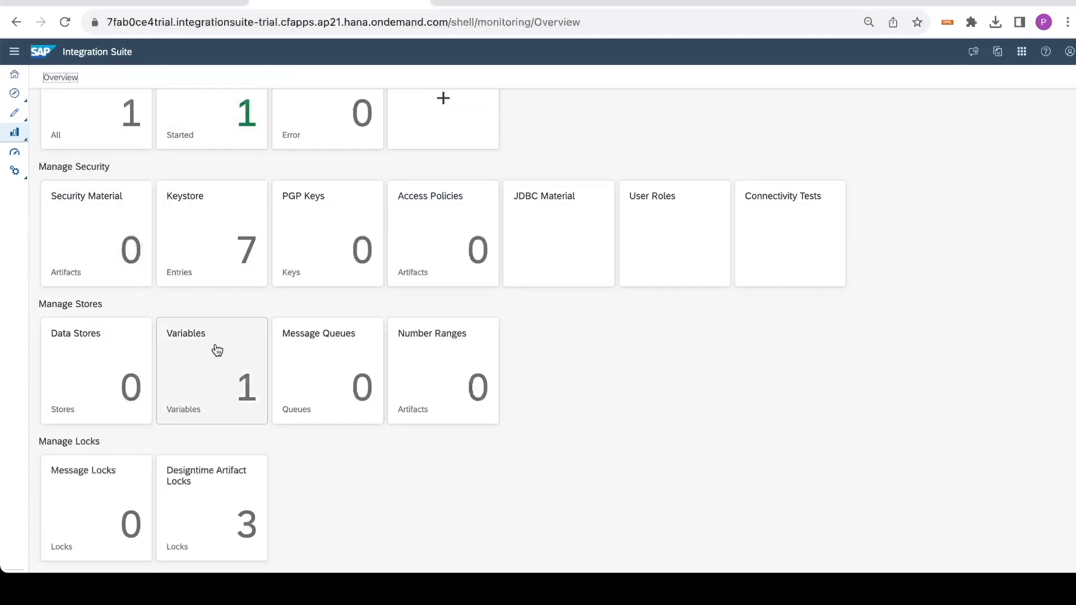
drag(37, 305, 109, 305)
click(192, 360)
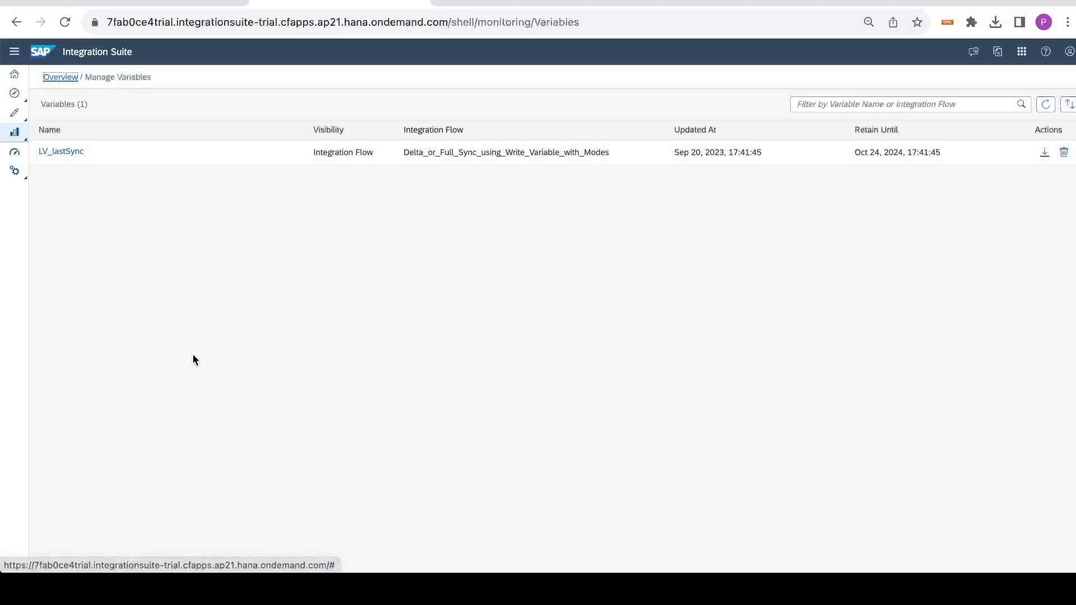
View the content of the LV_lastSync variable, check the stored date and close the content popup
click(71, 159)
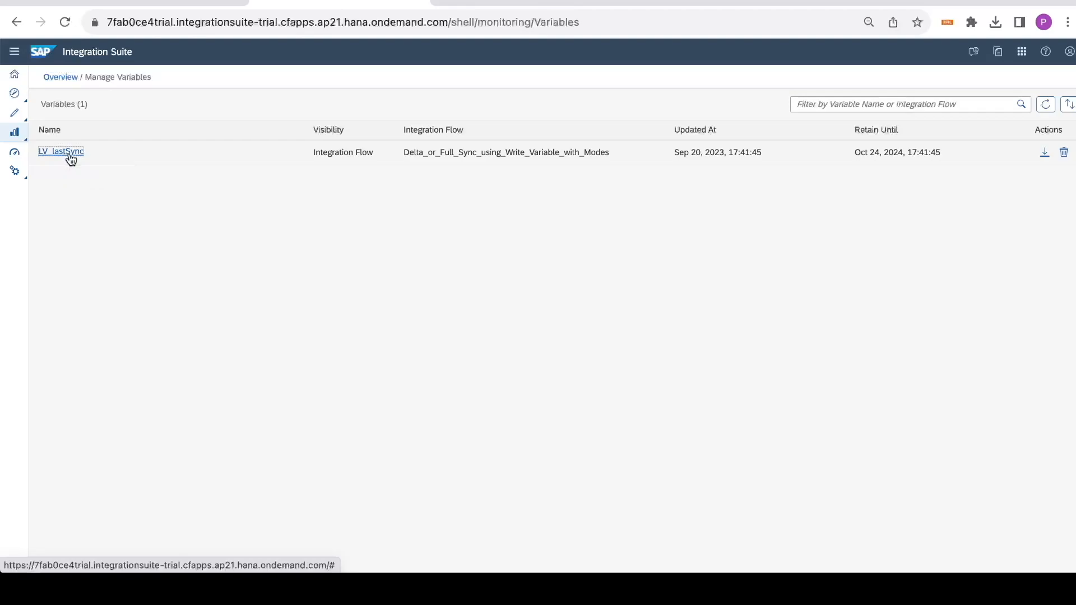
drag(97, 150, 190, 150)
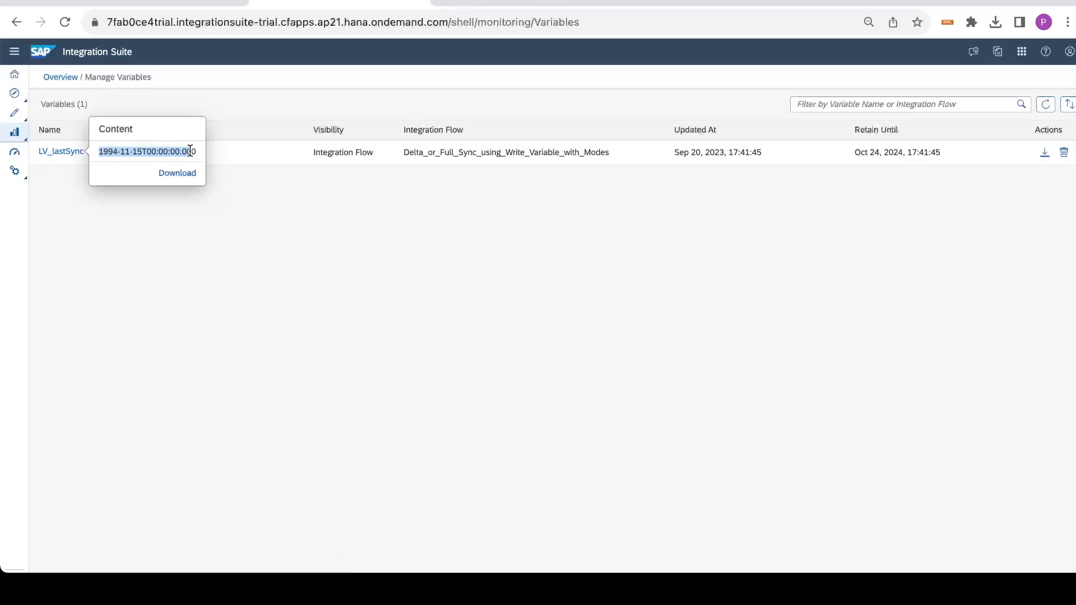
drag(198, 151, 88, 148)
click(125, 152)
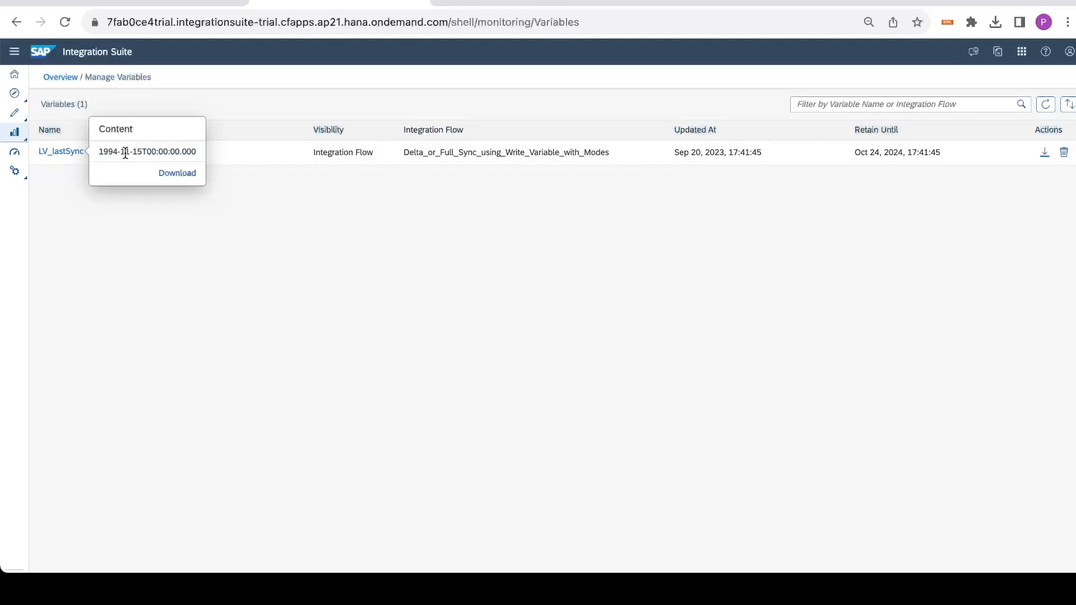
drag(125, 152, 188, 151)
click(876, 277)
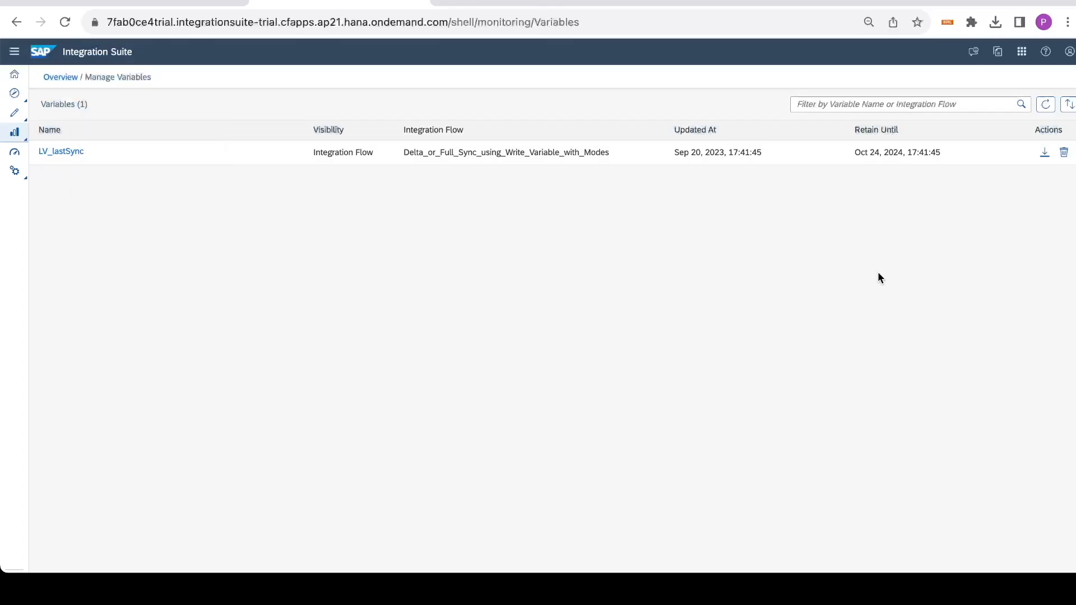
Delete the LV_lastSync variable from the stored variables and confirm the deletion
click(1063, 153)
click(699, 335)
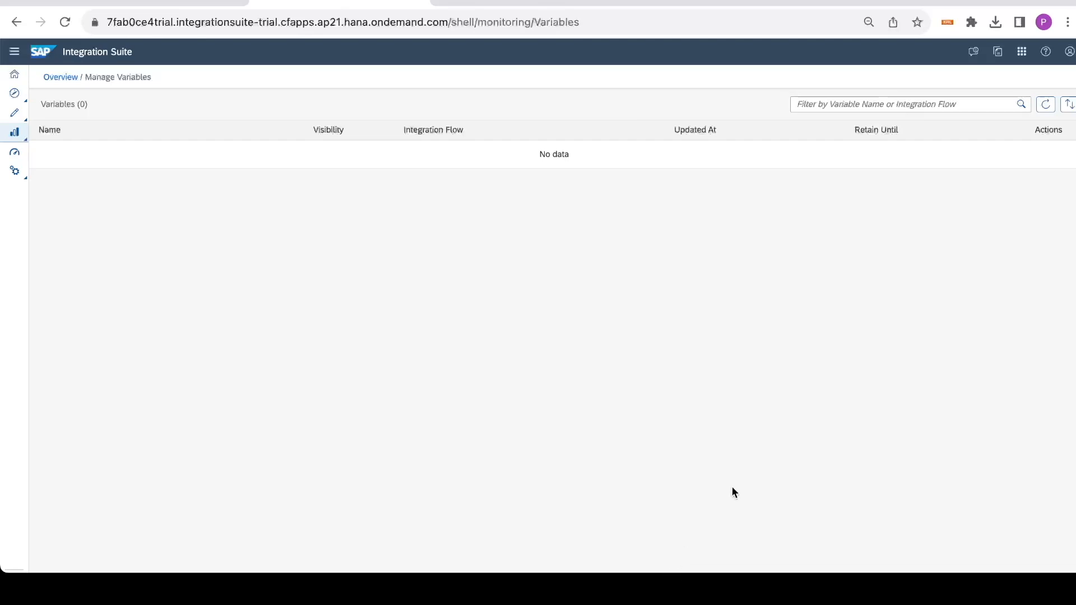
Switch back to the integration flow design and change the Route 1 condition to //Employee
click(723, 603)
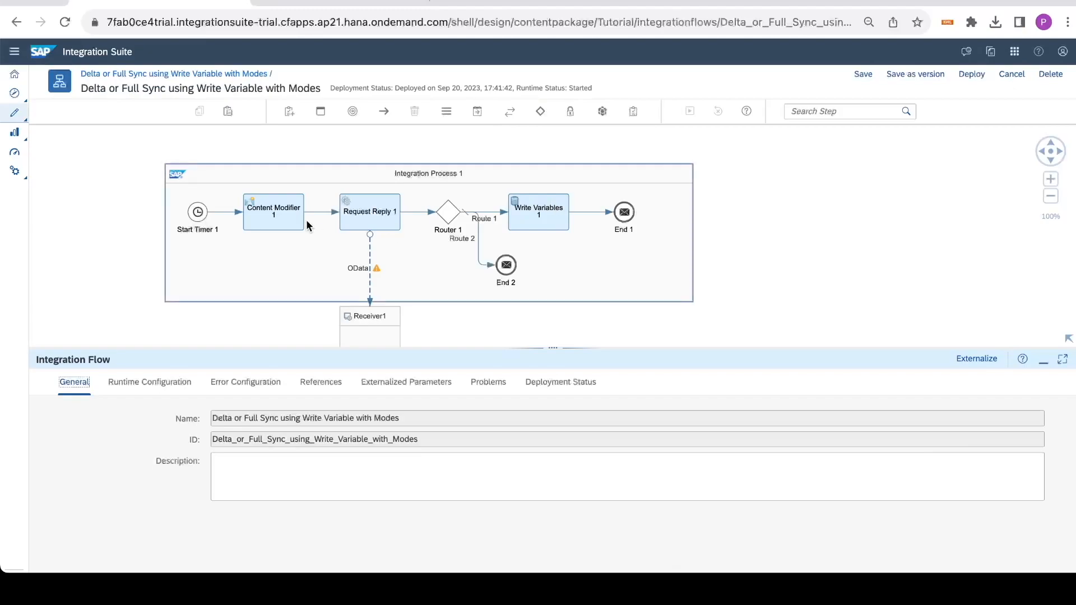
click(487, 219)
click(132, 382)
key(BackSpace)
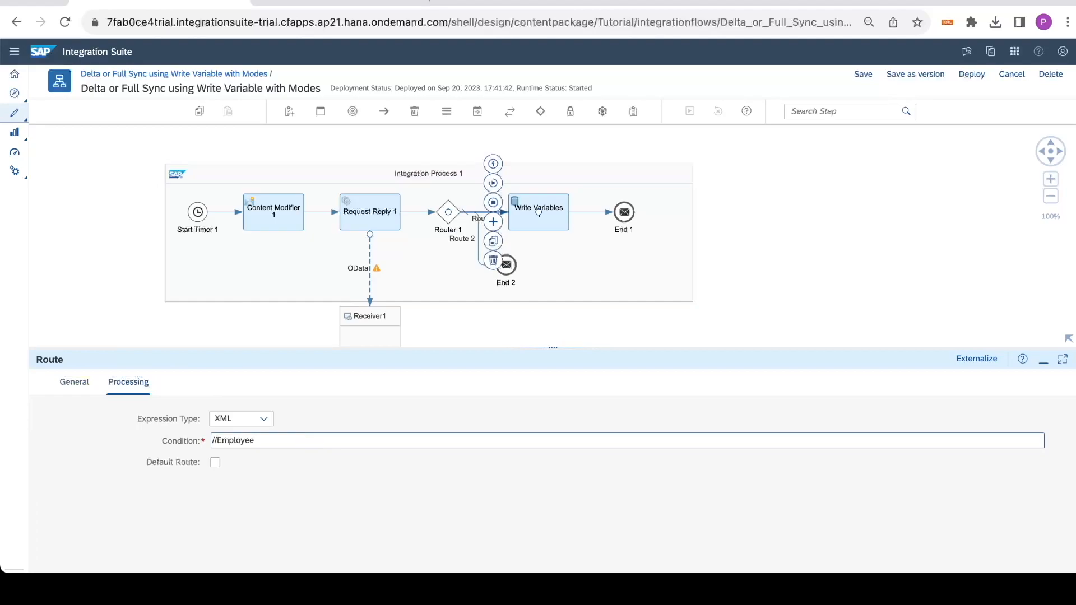
click(740, 292)
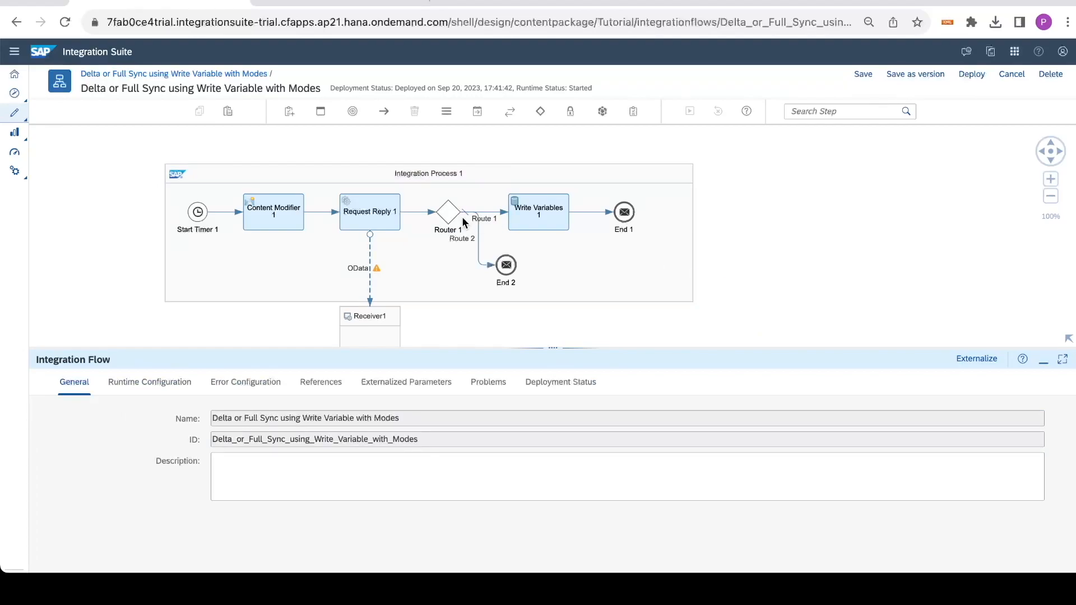
Check Content Modifier 1's header, exchange property and body settings, and deploy the integration flow
click(293, 210)
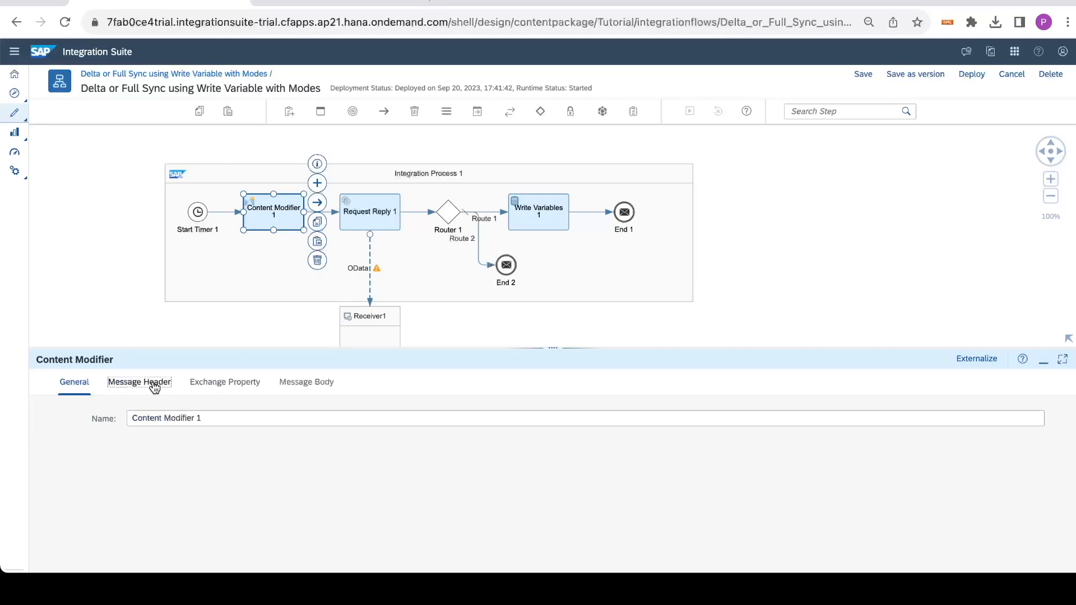
click(154, 385)
click(210, 385)
click(297, 383)
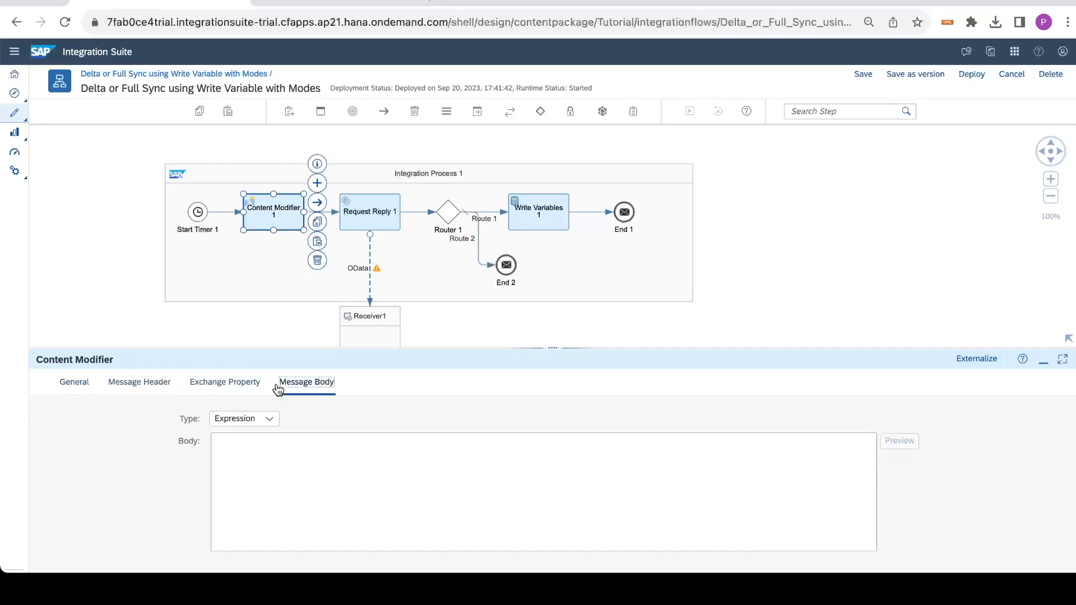
click(978, 76)
click(691, 333)
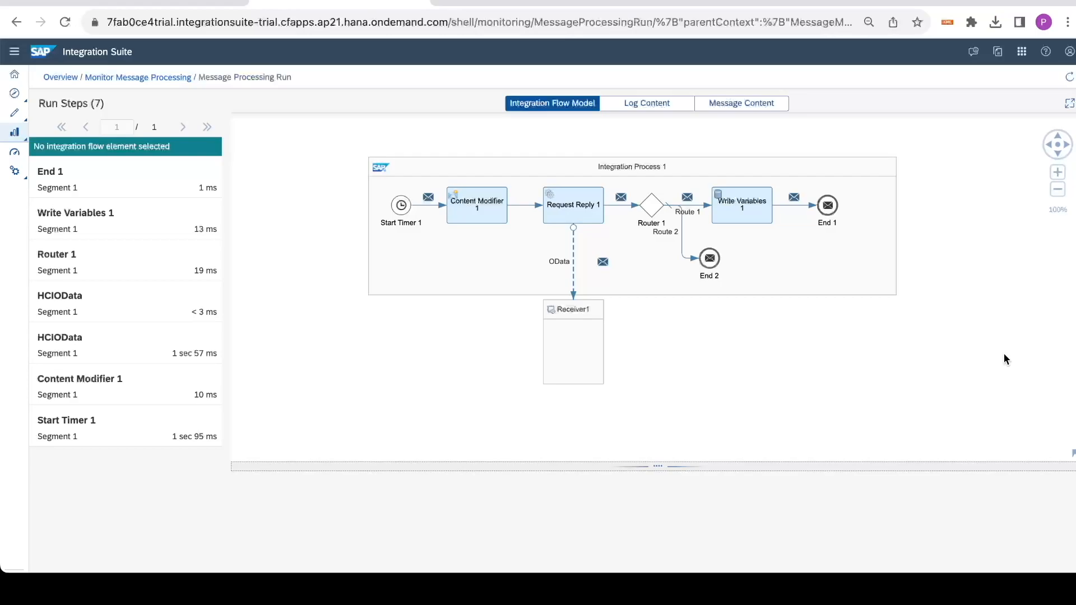
In the new message processing run, inspect the payload before Write Variables 1 and the exchange properties of both HCIOData steps
click(752, 202)
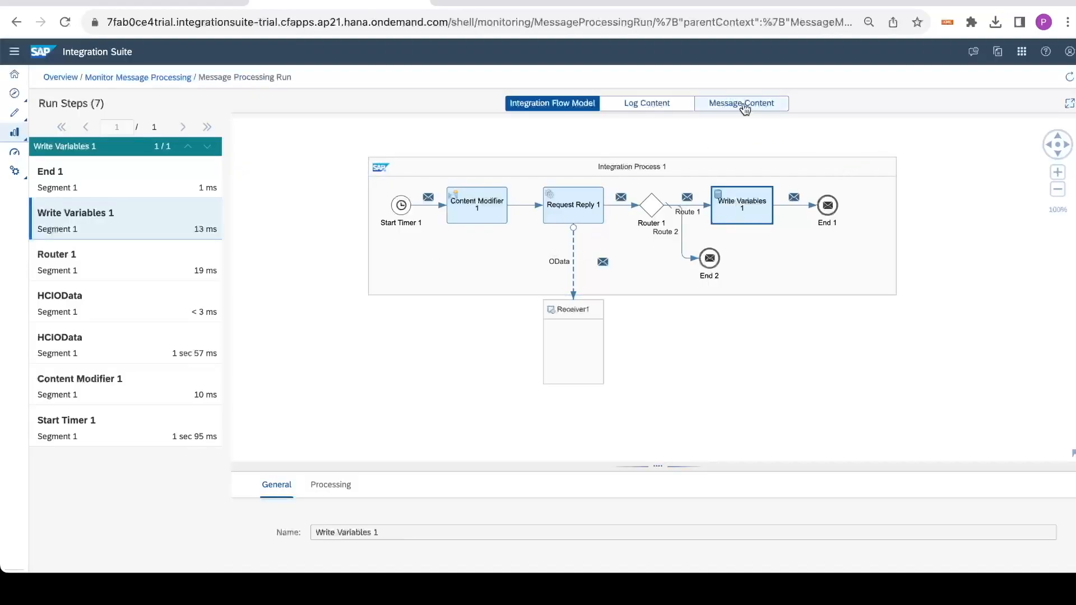
click(703, 104)
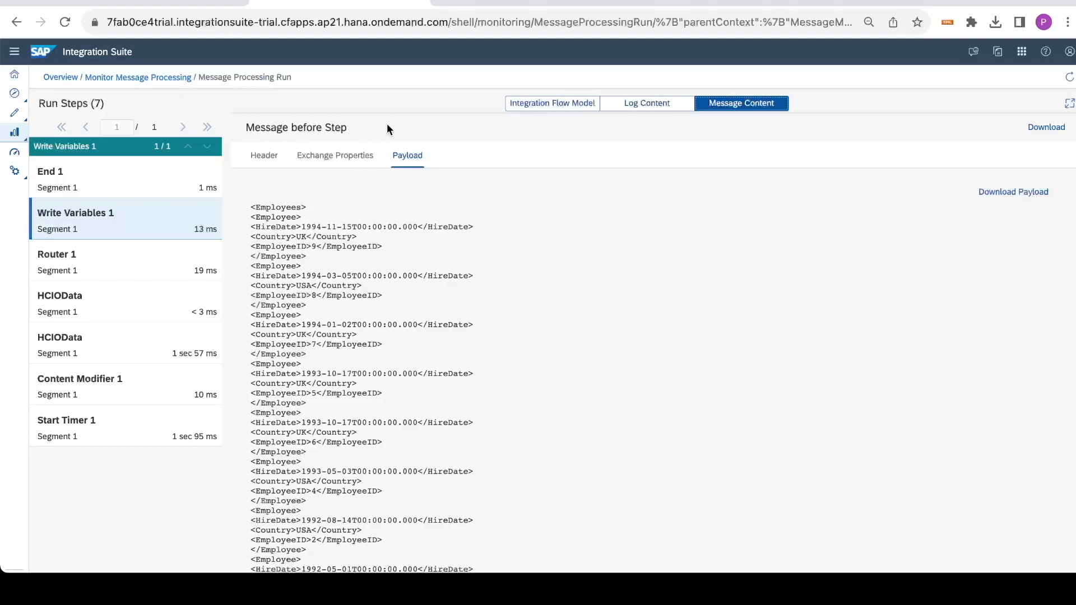
click(113, 344)
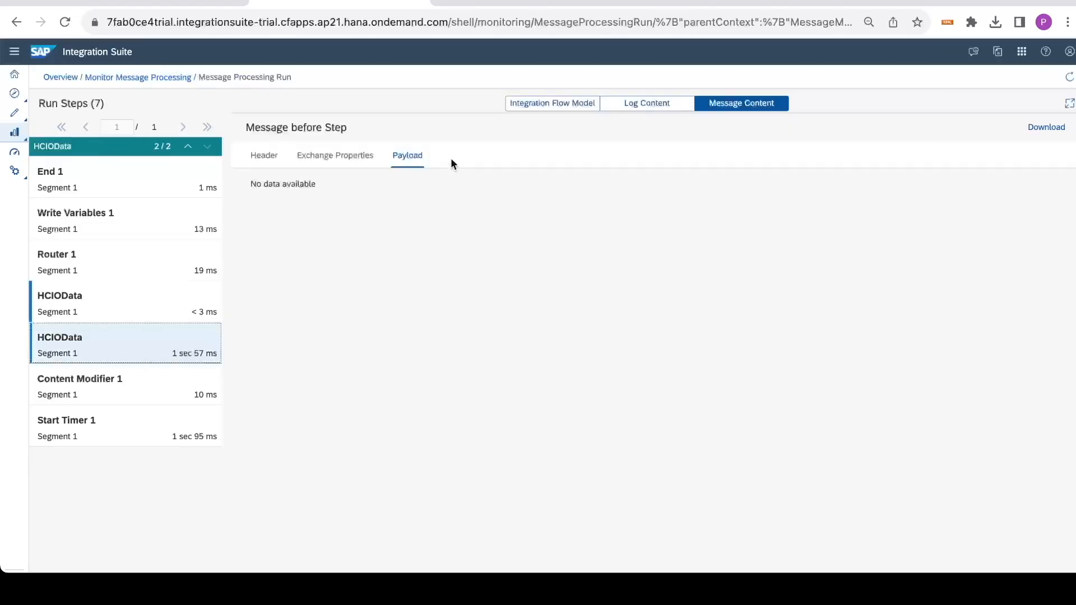
click(337, 166)
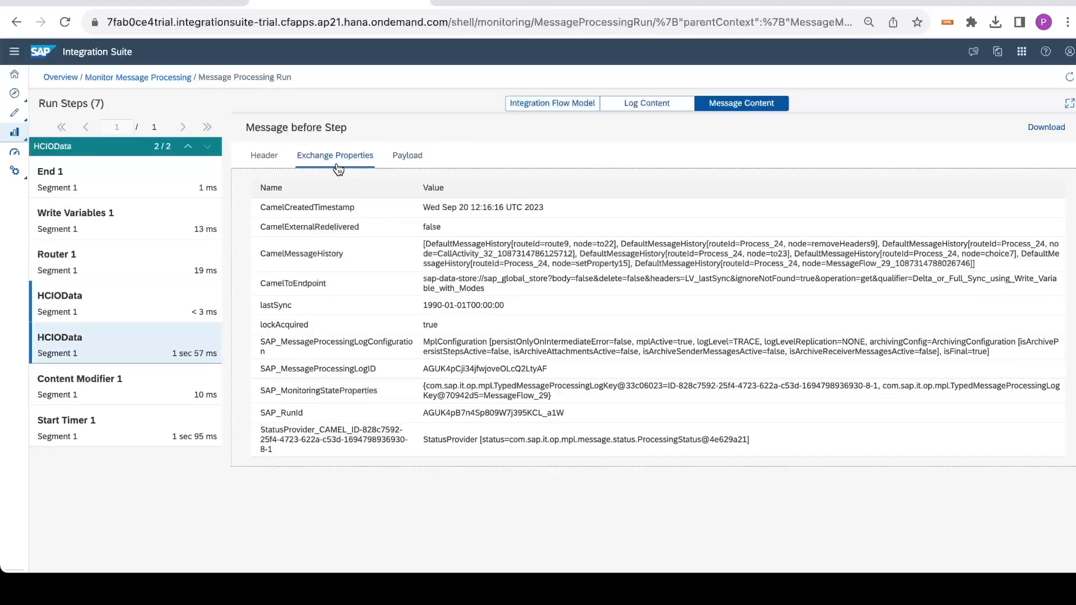
click(89, 291)
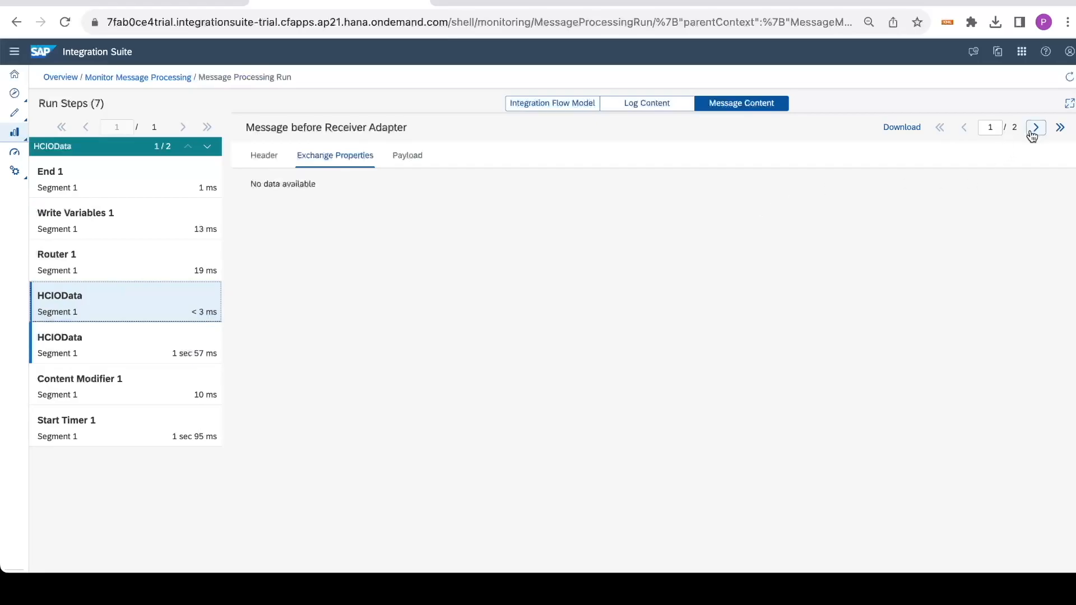
click(1036, 128)
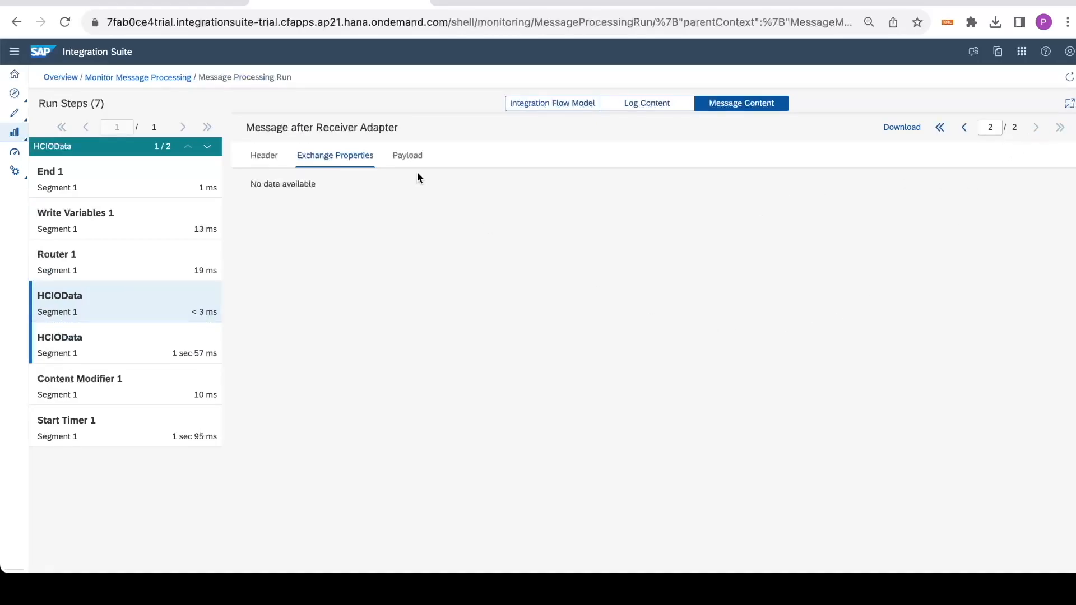
Check the response headers of the upper HCIOData step and the lastSync exchange property of the lower HCIOData step
click(266, 157)
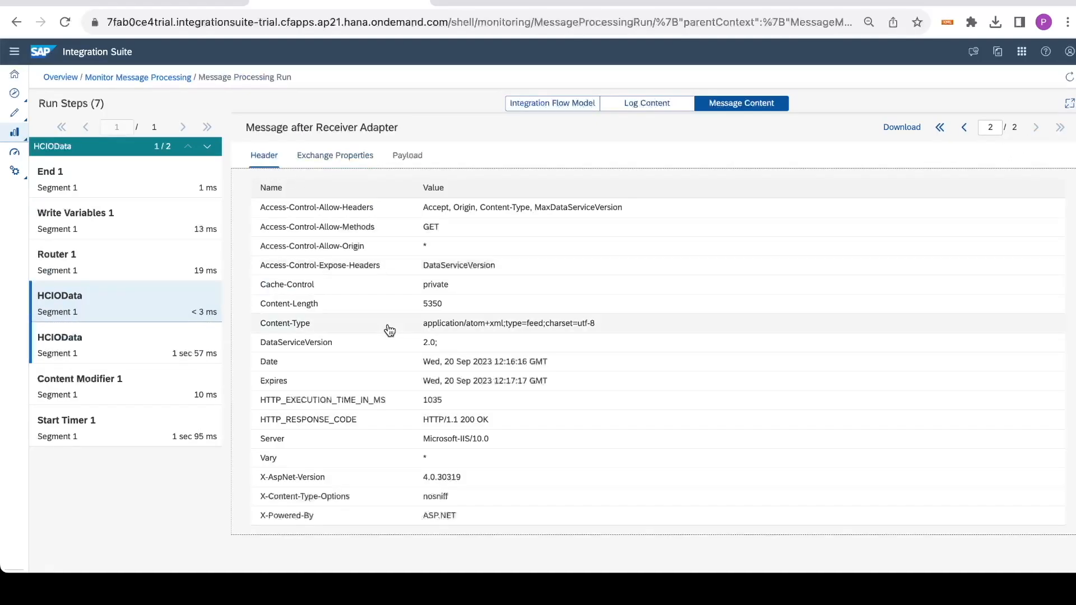
click(156, 336)
click(335, 157)
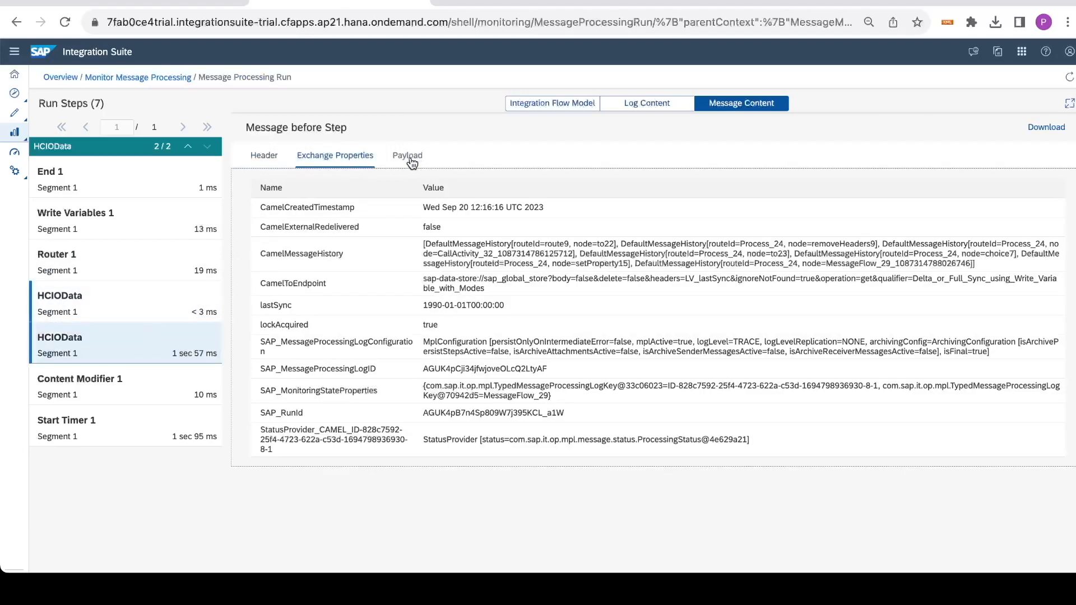
drag(423, 306, 508, 316)
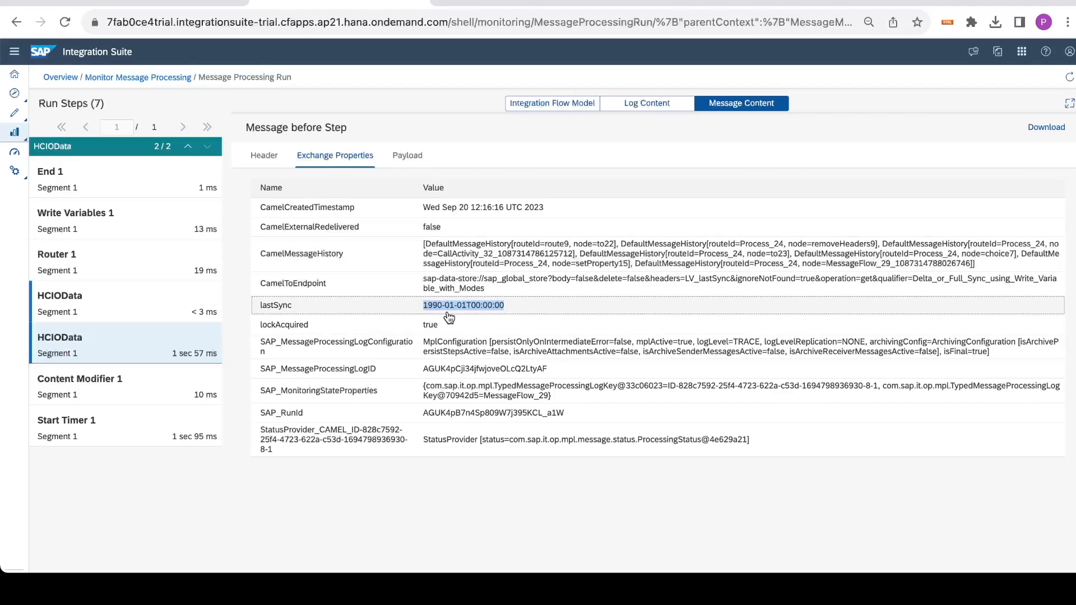
Inspect the payload, headers and exchange properties of the upper HCIOData step's message after the receiver adapter
click(143, 304)
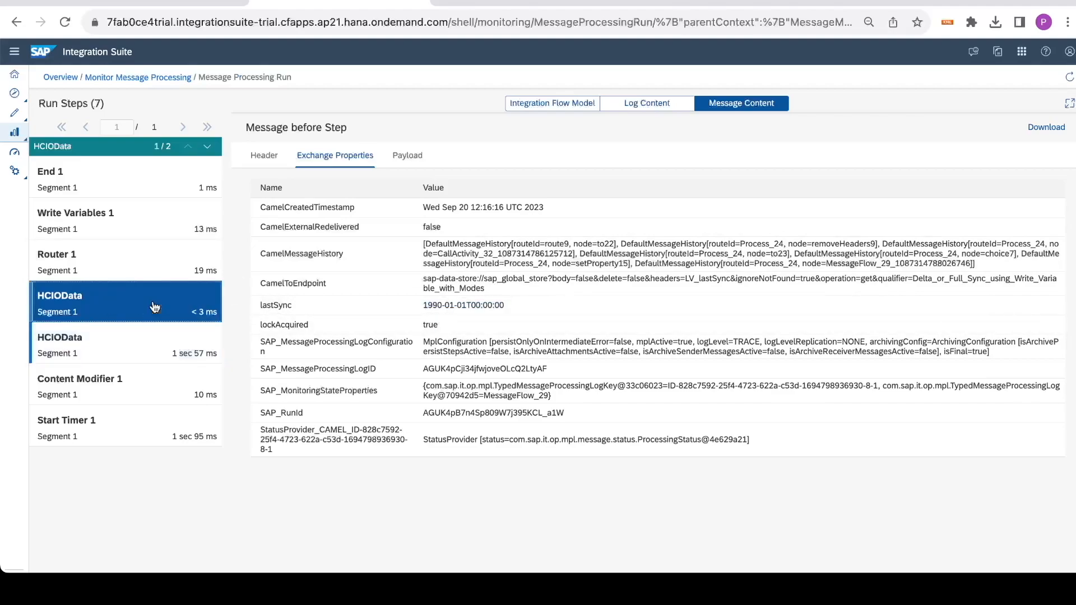
click(392, 161)
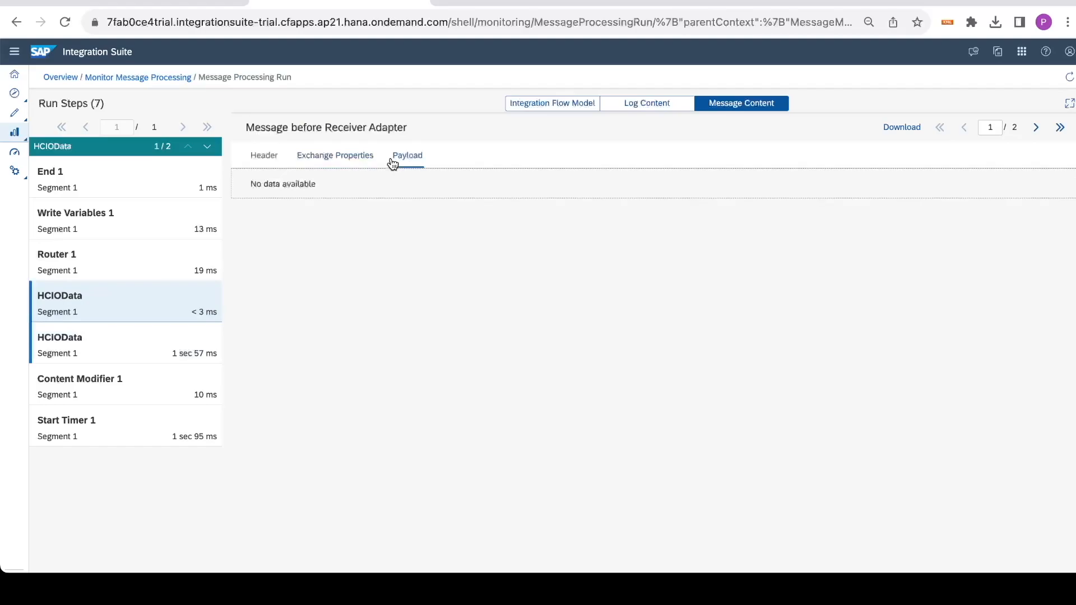
click(1035, 128)
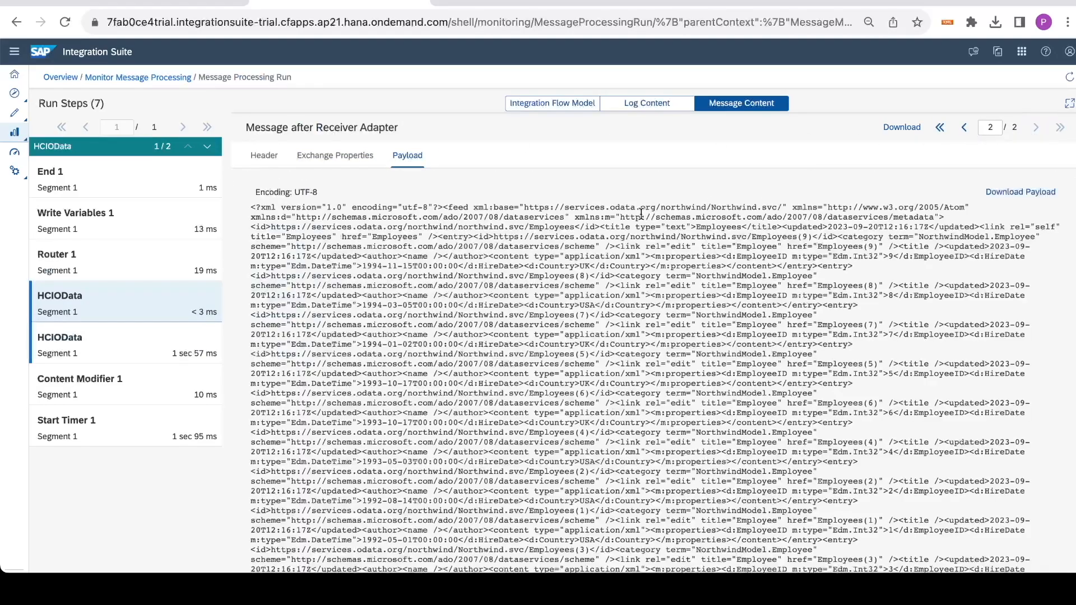
click(302, 157)
click(264, 156)
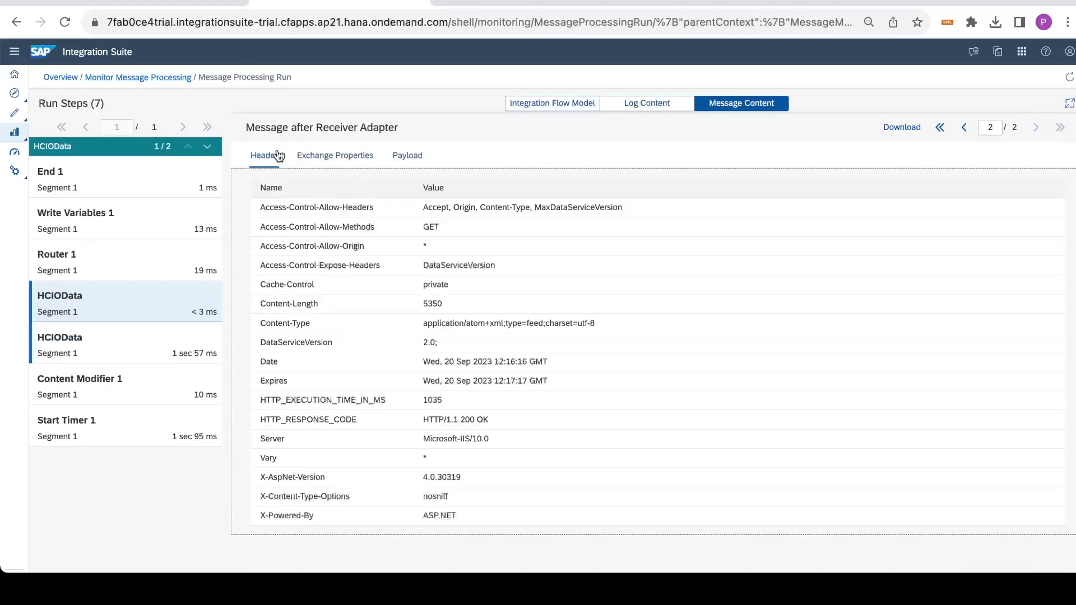
click(318, 155)
click(407, 155)
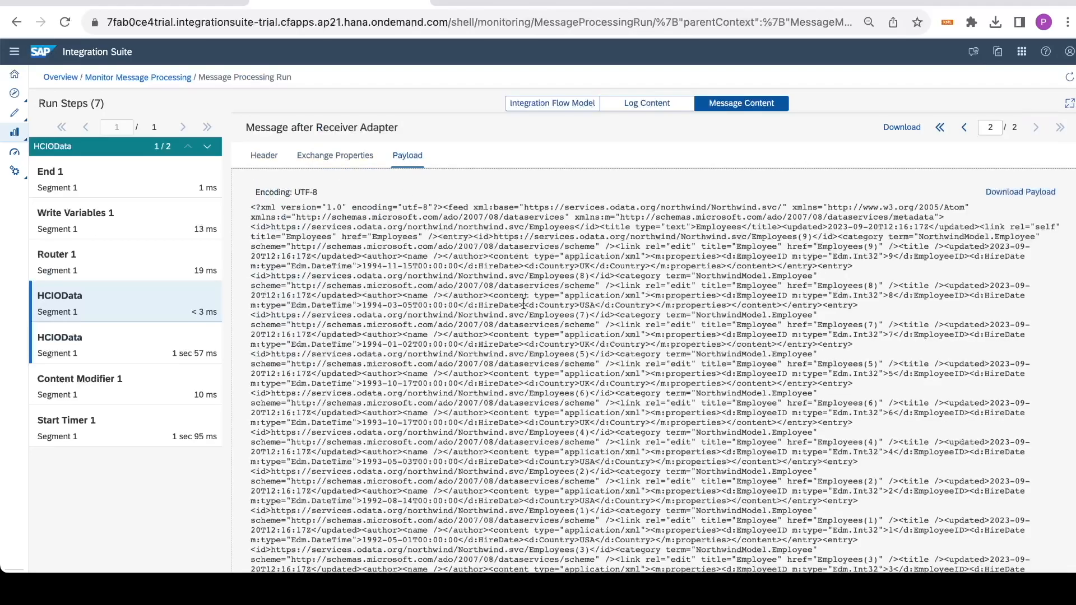
Inspect the header, exchange properties and payload of the message before Router 1
click(127, 276)
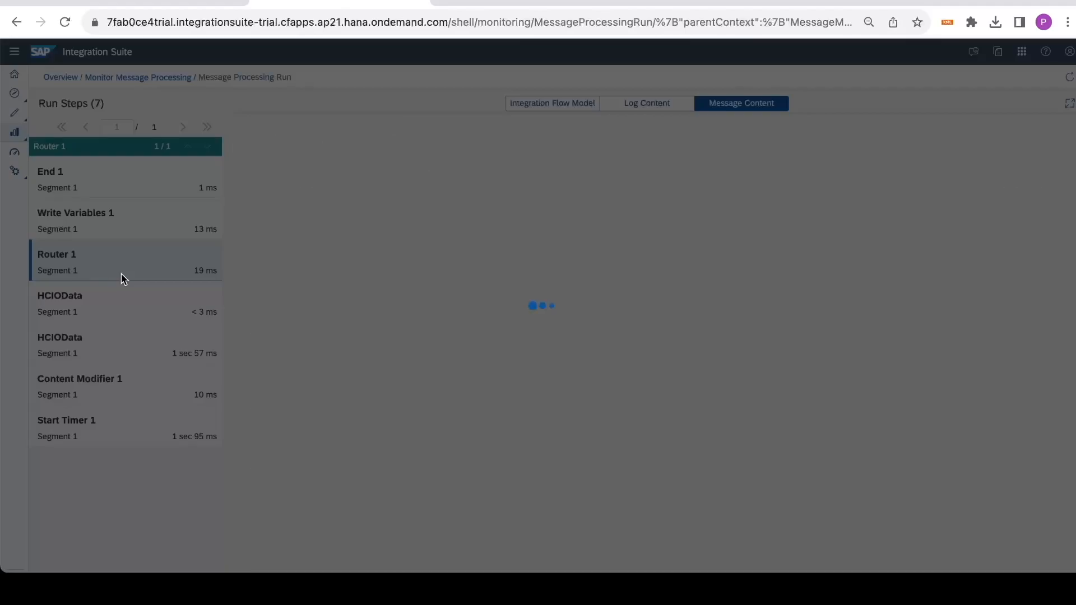
click(264, 157)
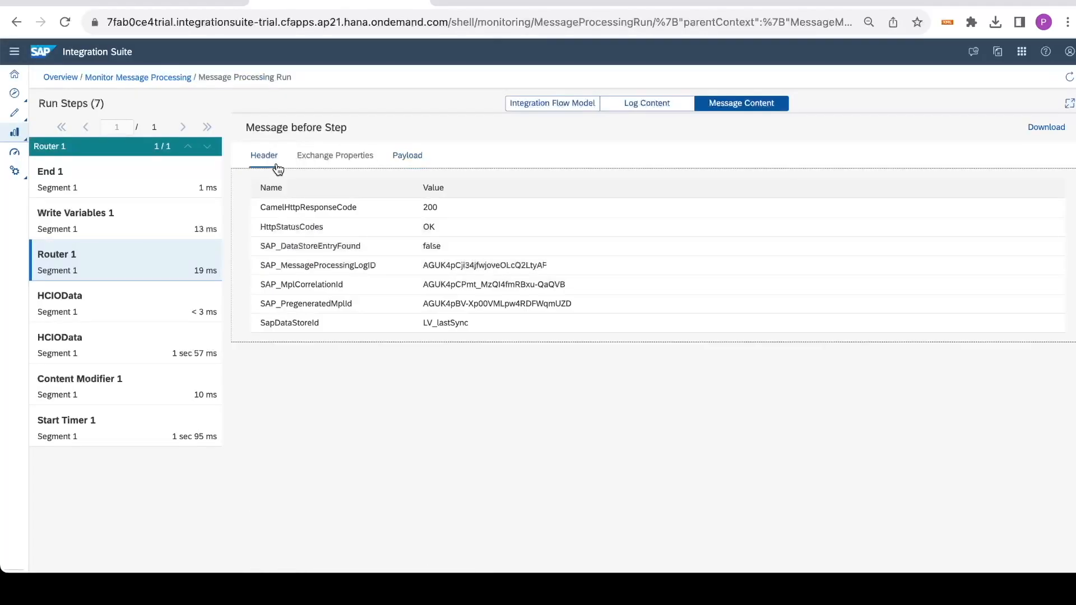
click(319, 169)
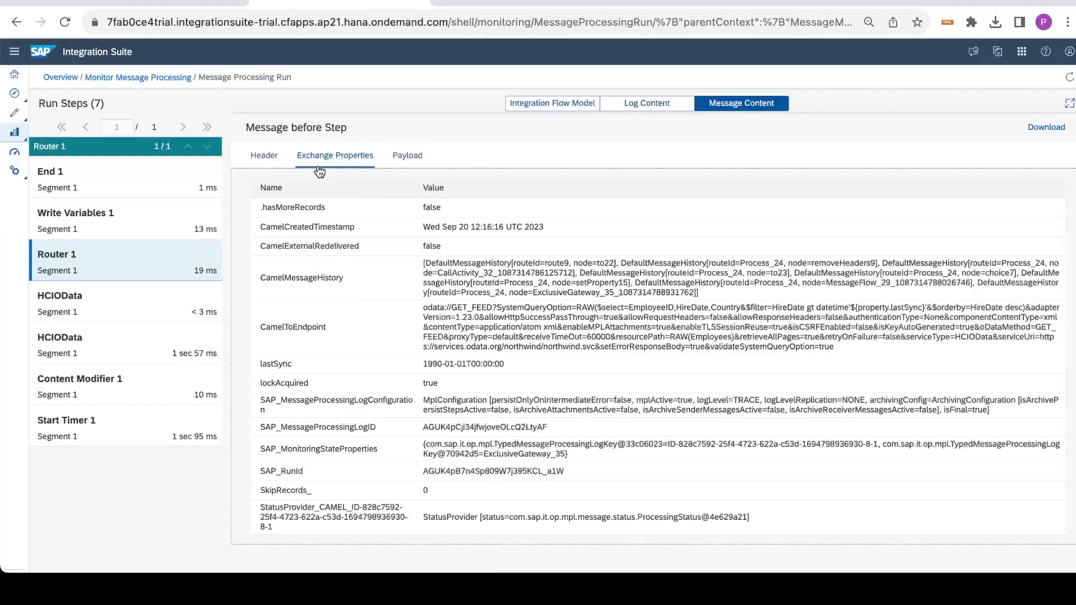
click(396, 163)
click(348, 155)
click(261, 163)
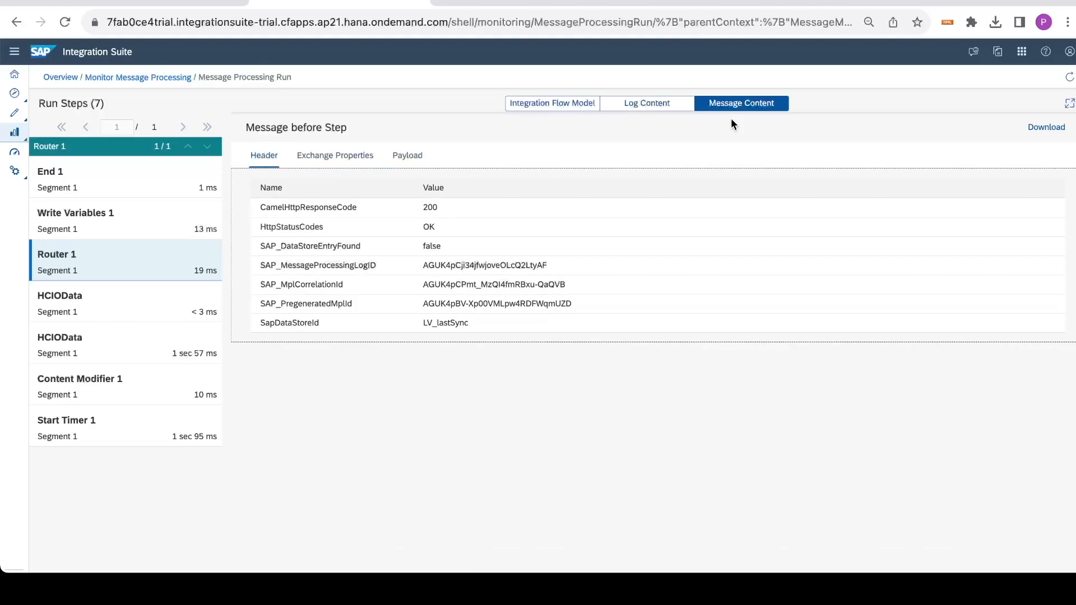
click(655, 584)
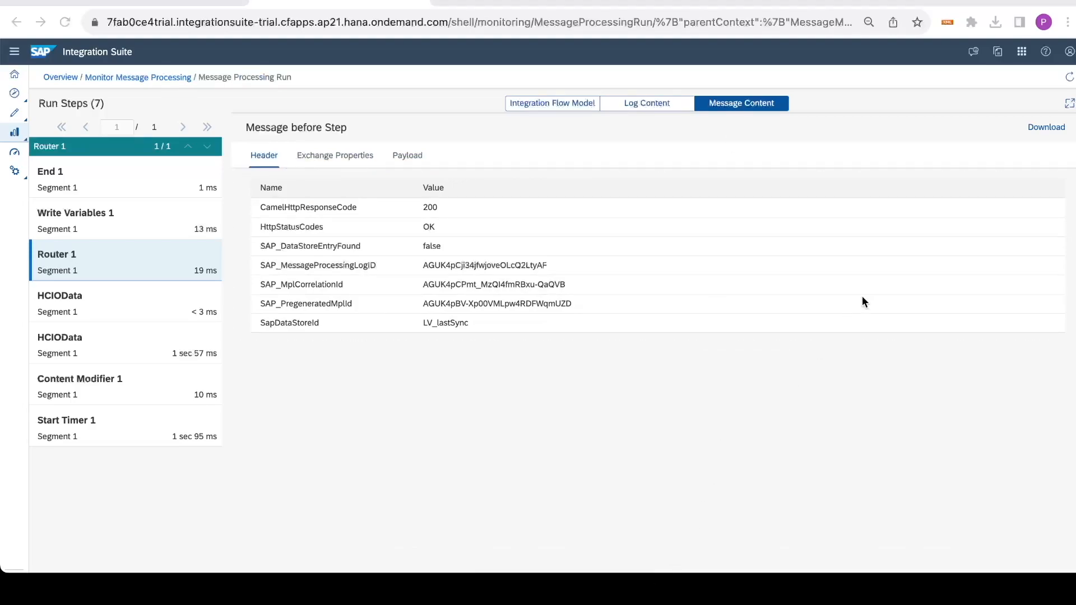
click(1051, 358)
Examine the first employee's HireDate in the payload before Write Variables 1, and view the message before End 1
click(112, 227)
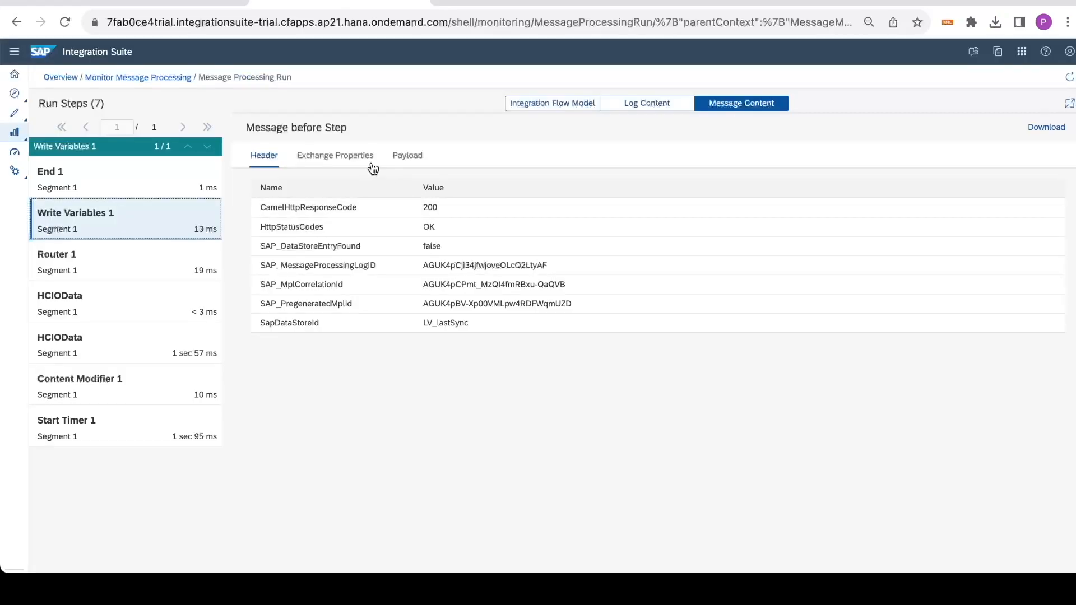
click(410, 163)
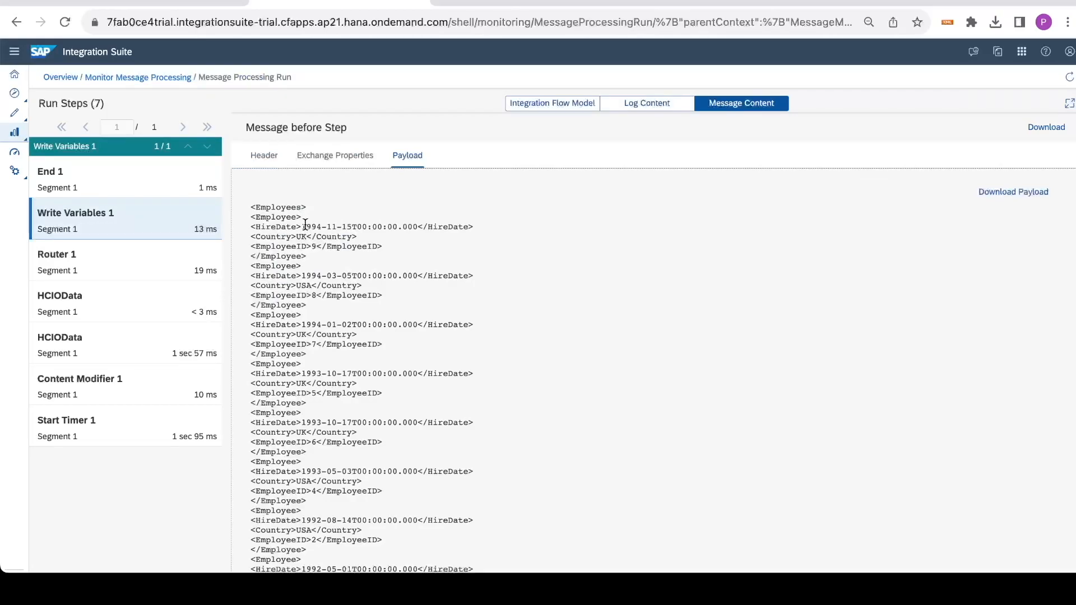
mouse_move(308, 226)
mouse_down()
mouse_move(320, 236)
mouse_move(349, 228)
mouse_move(304, 225)
mouse_up()
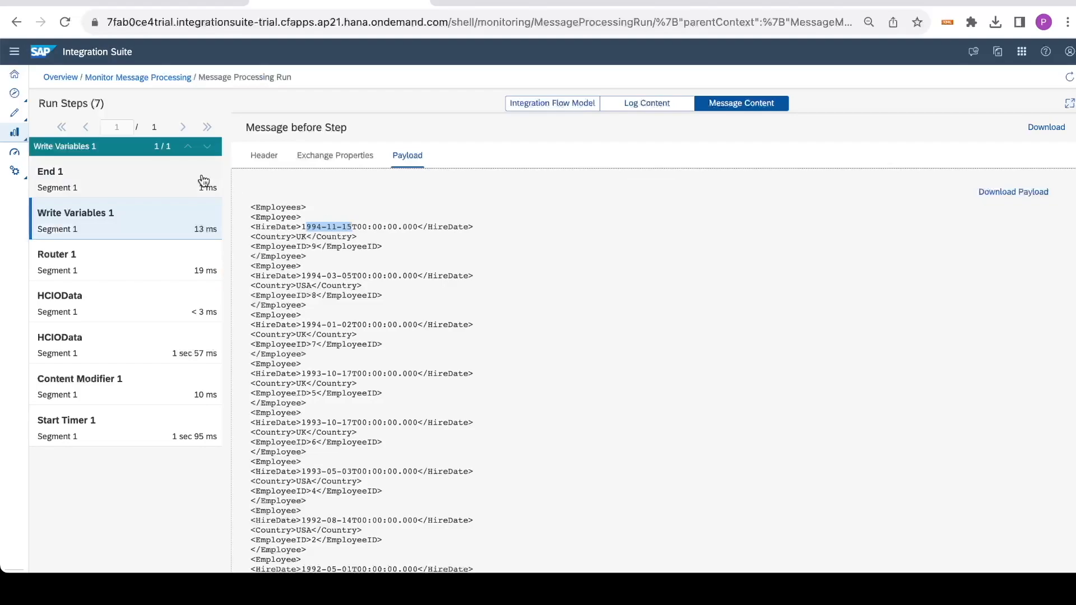
click(182, 178)
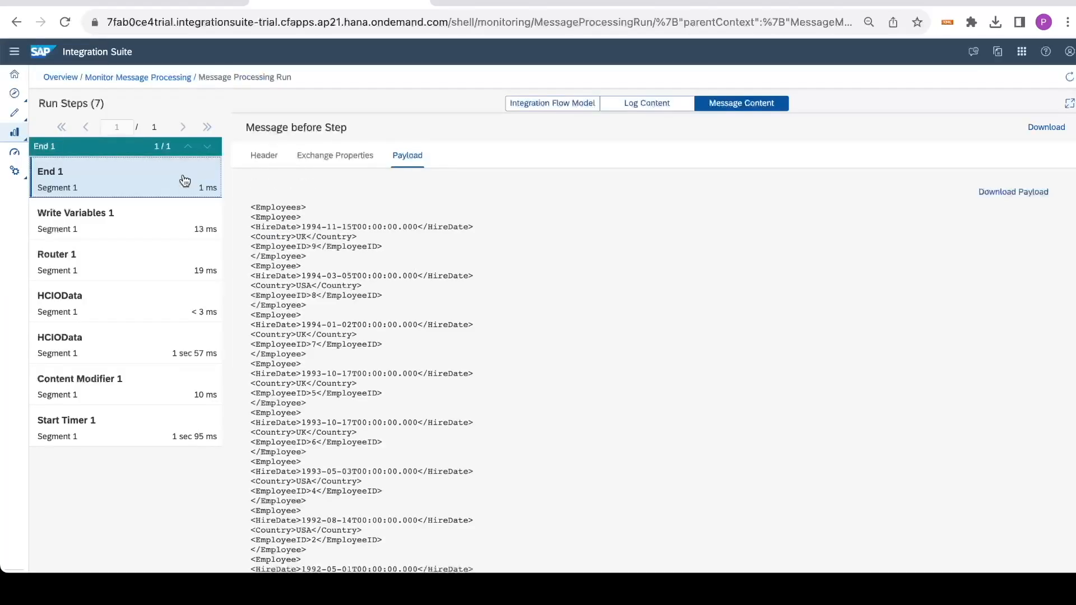
Return to the monitoring overview, list the stored variables and open LV_lastSync
click(105, 78)
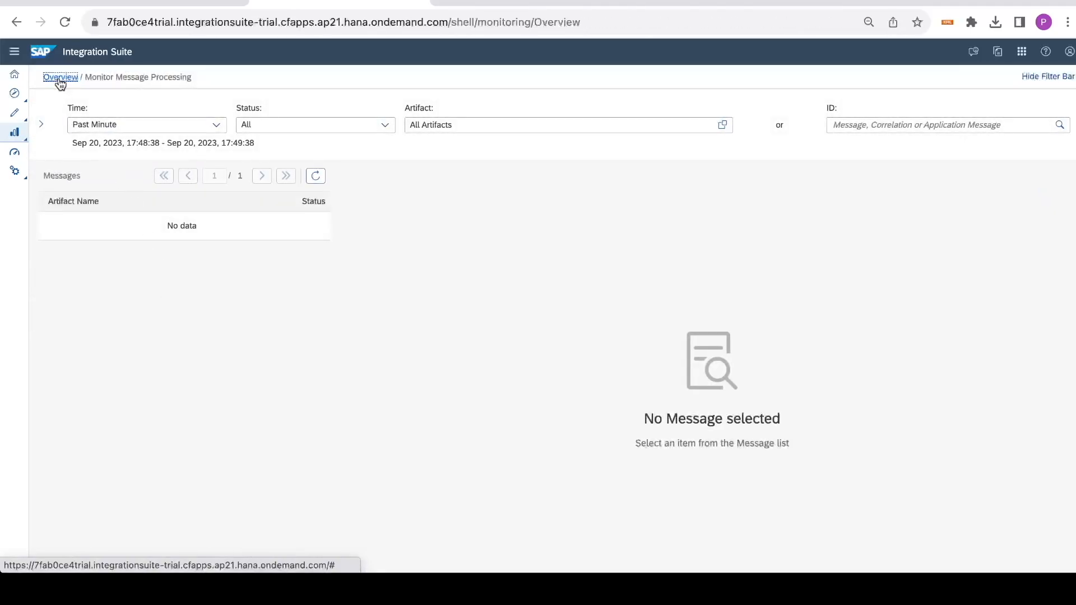
click(60, 79)
scroll(161, 381, down, 3)
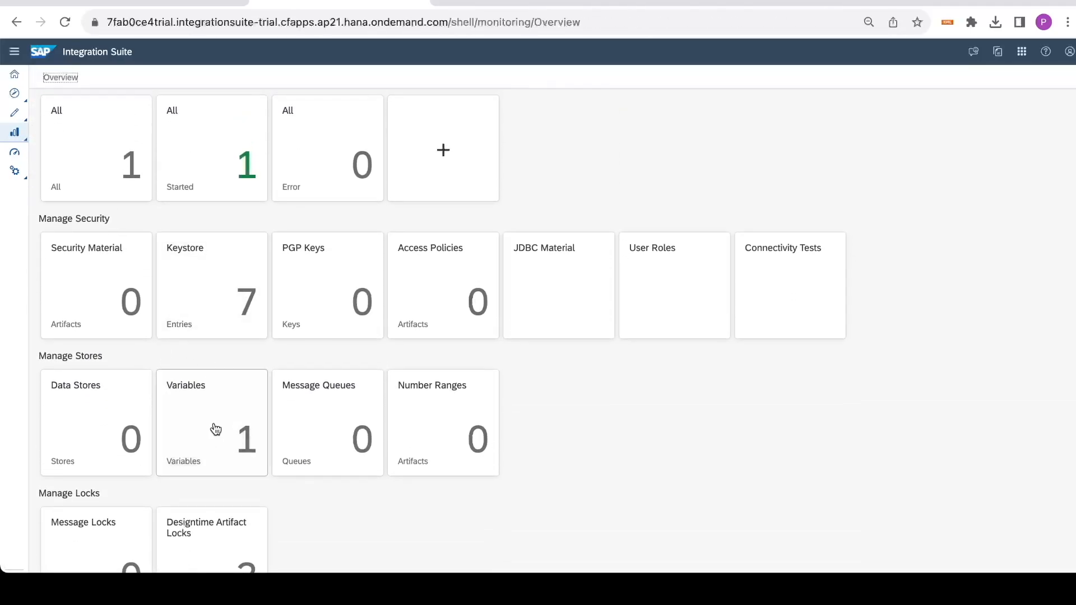
click(215, 471)
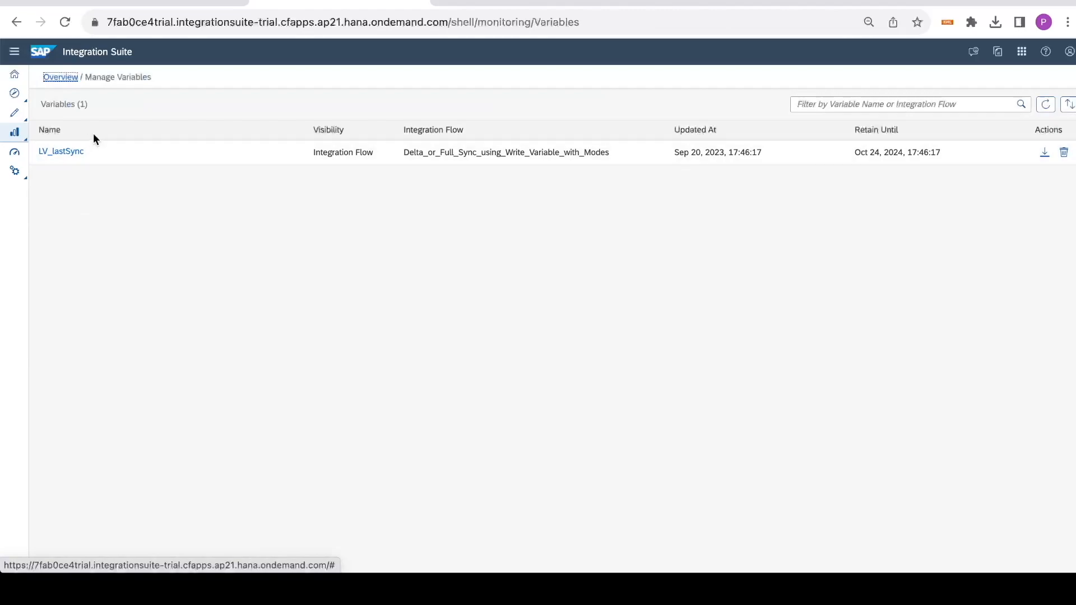
click(66, 151)
drag(101, 148, 149, 153)
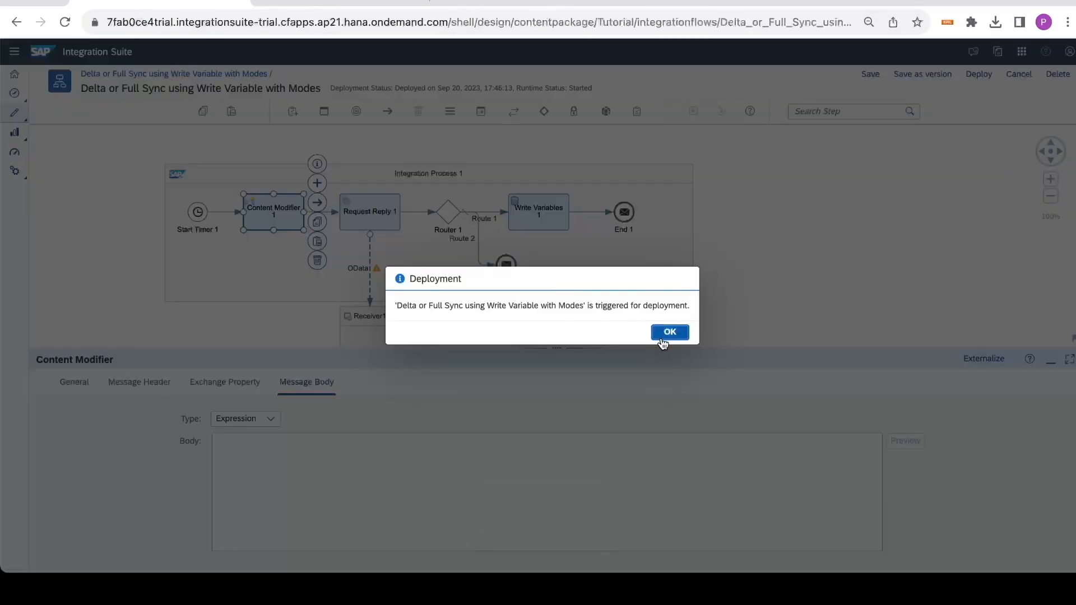
Go back to the integration flow design, dismiss the earlier deployment notice and deploy the flow again
click(662, 340)
click(975, 76)
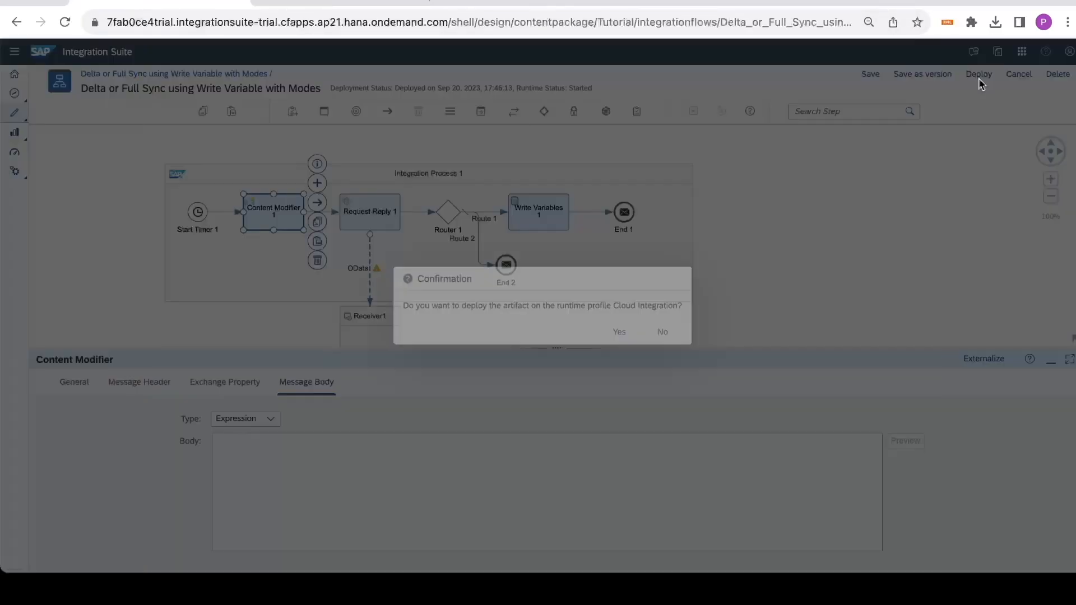
click(619, 334)
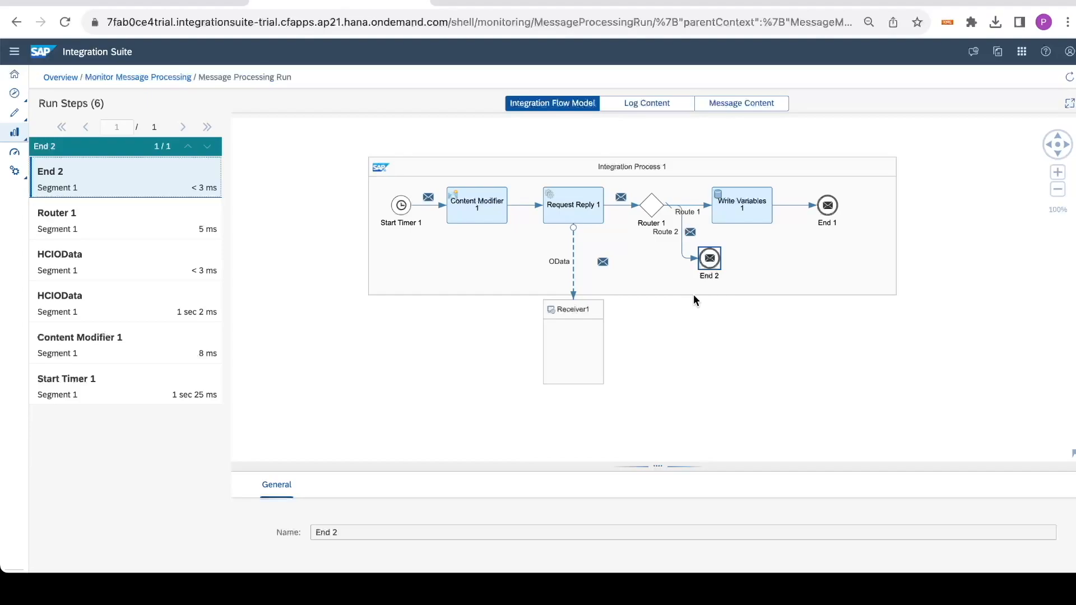
In the new message processing run, check the lastSync exchange property before the lower HCIOData step
click(61, 297)
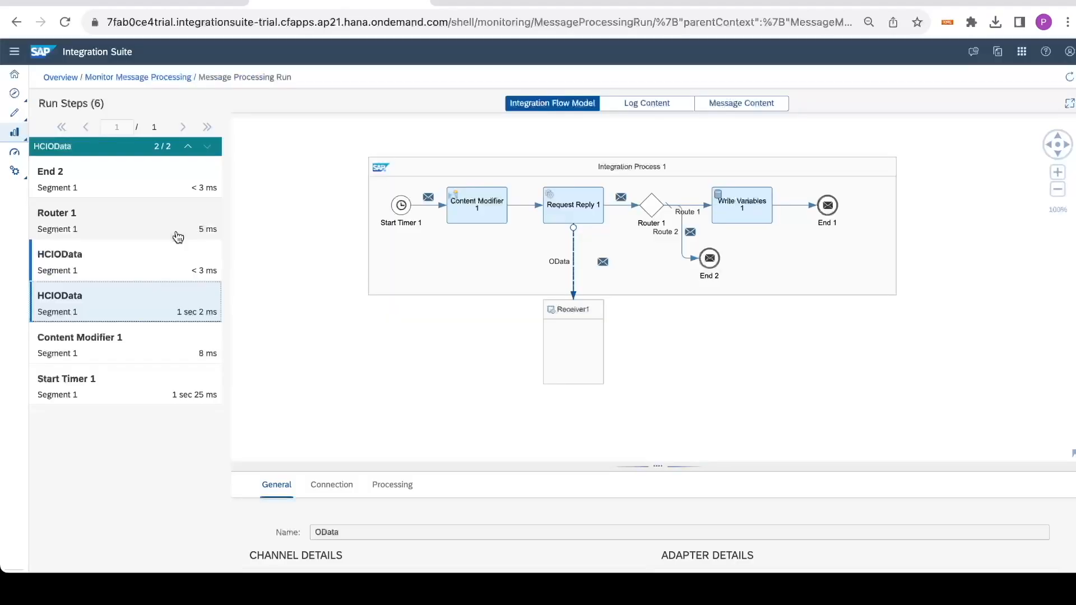
click(692, 114)
click(712, 109)
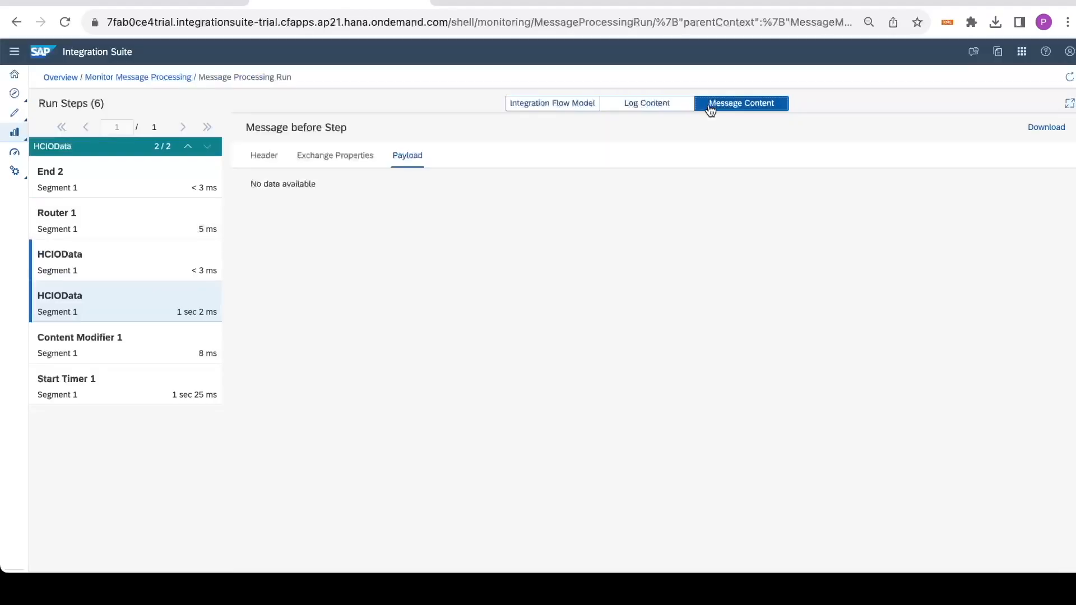
click(334, 156)
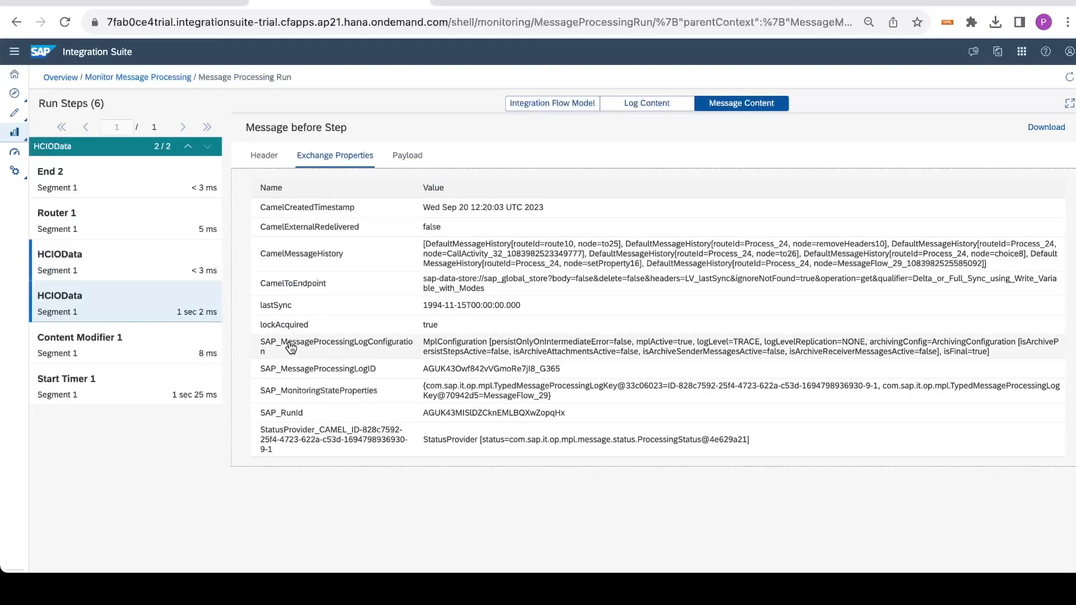
double_click(276, 306)
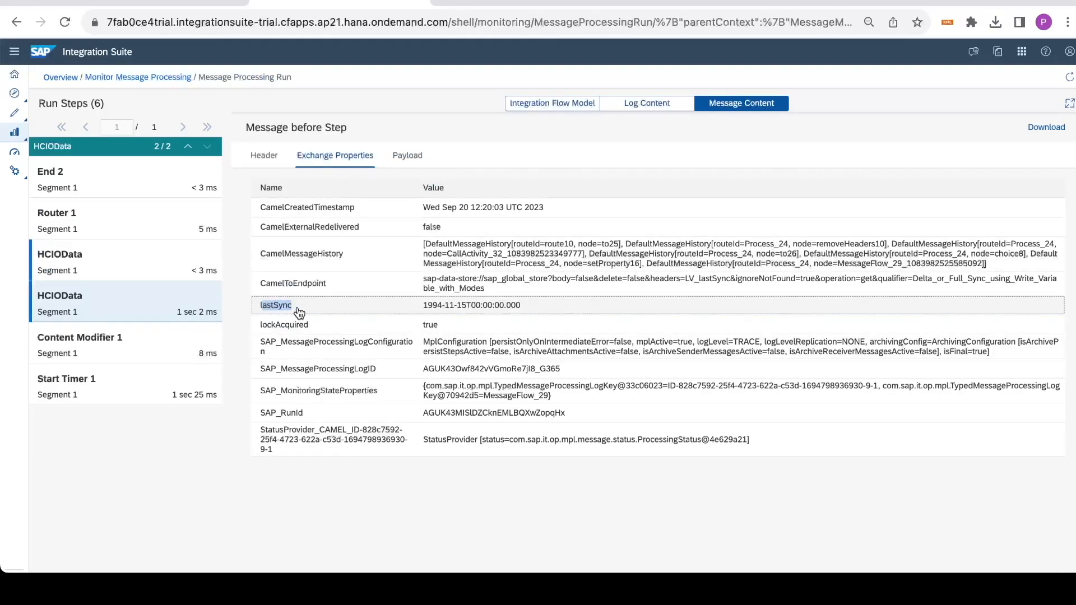
drag(419, 306, 464, 312)
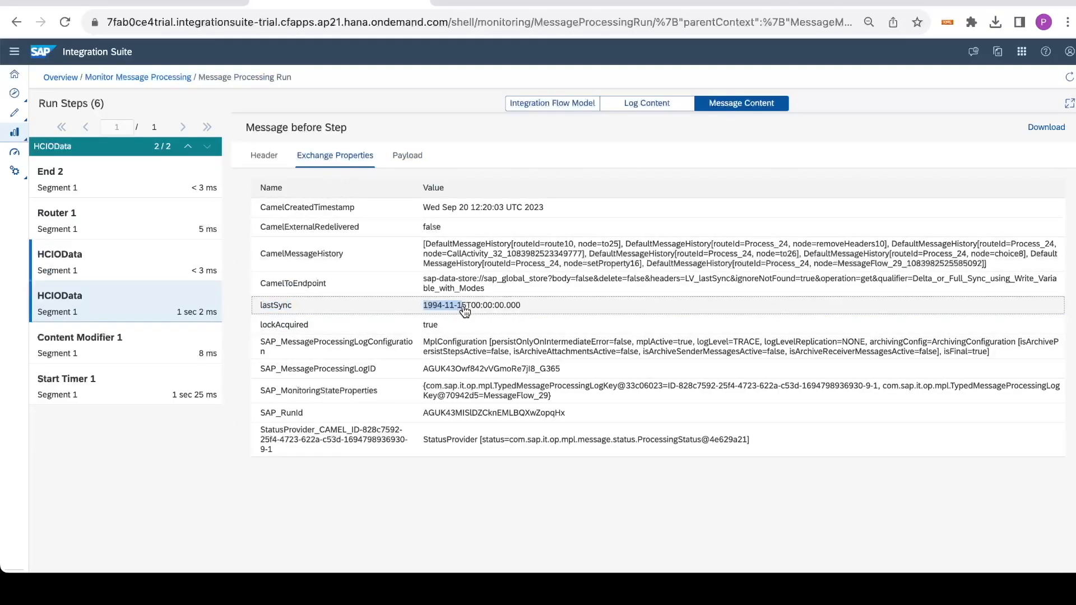
drag(464, 311, 503, 318)
Back in the flow design, set lastSync's default value to the {{Default Value for Auto Mode}} parameter, then save the flow and leave edit mode
click(184, 6)
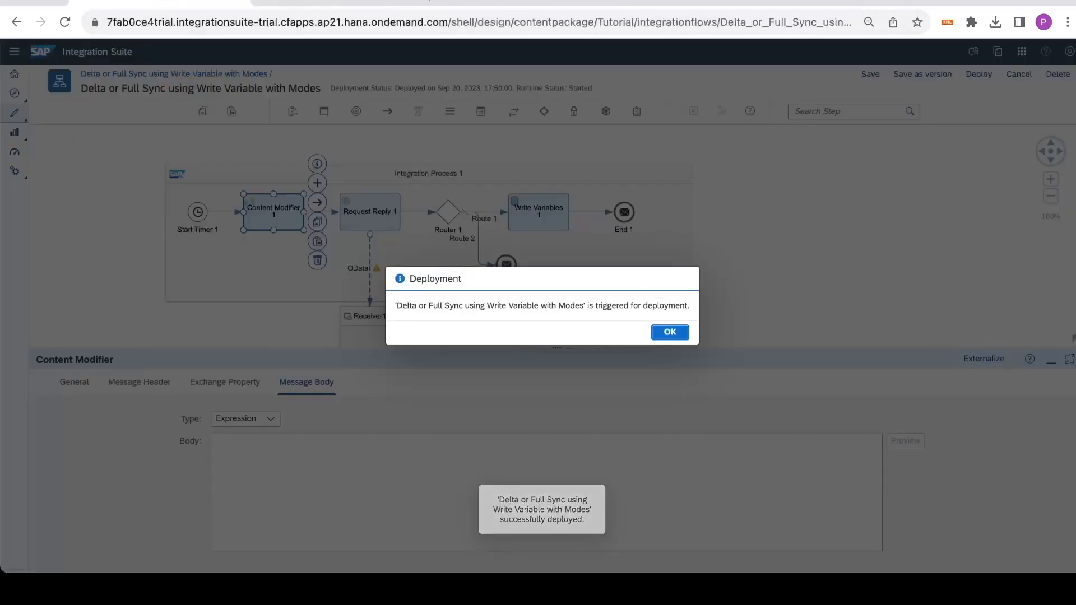
click(672, 332)
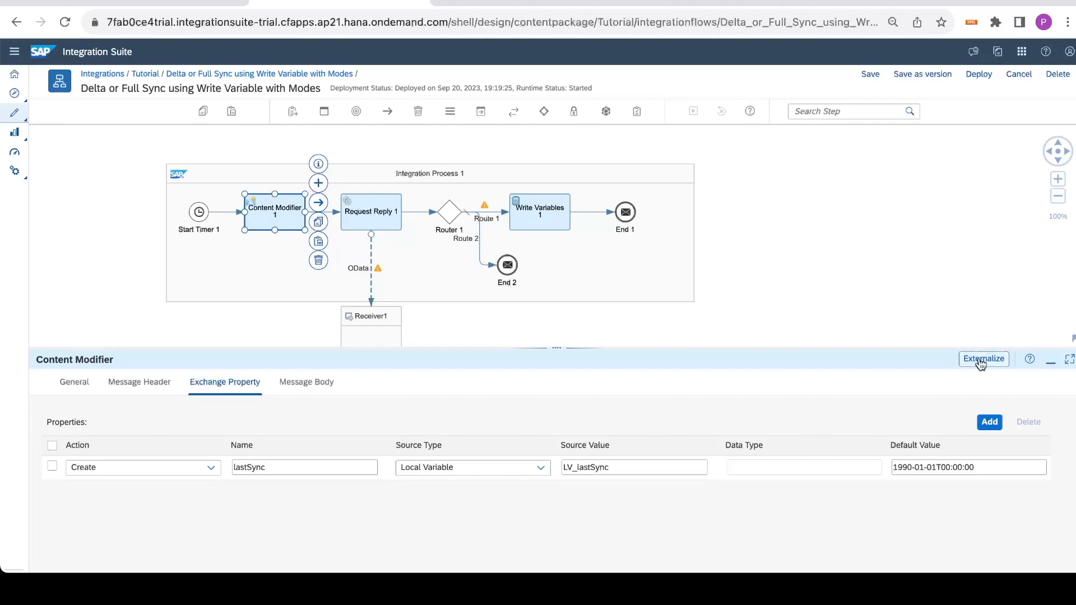
drag(994, 467, 777, 464)
key(BackSpace)
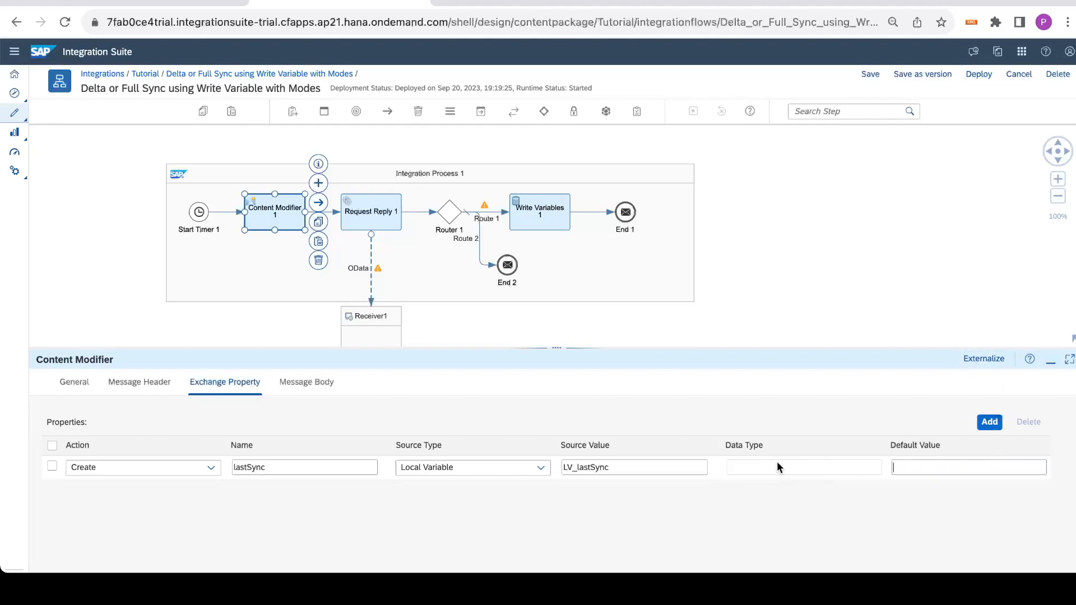
text({{Def)
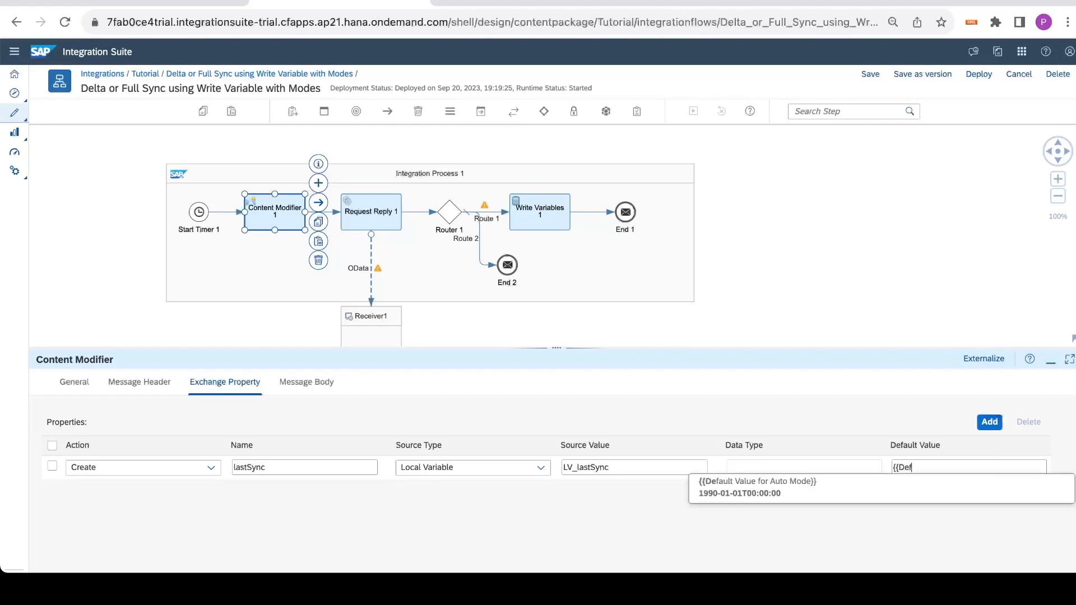
click(728, 490)
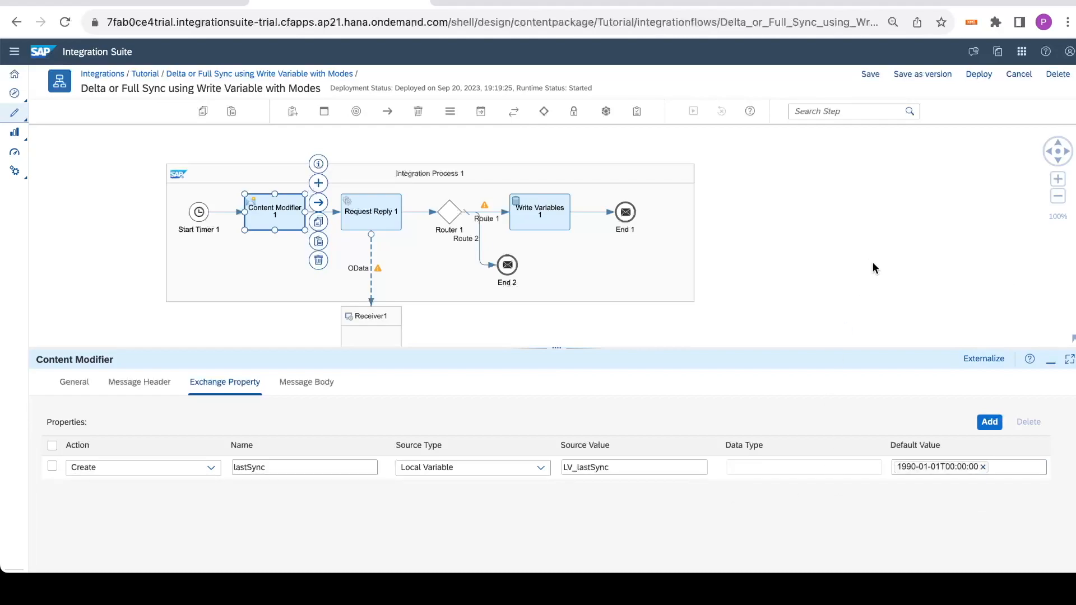
click(862, 82)
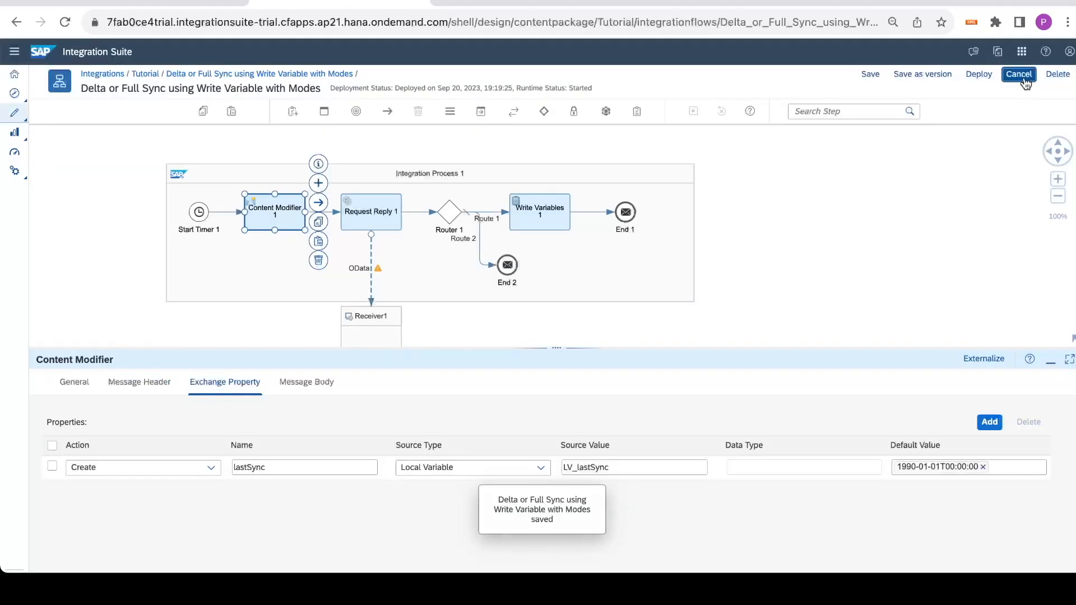
click(1025, 78)
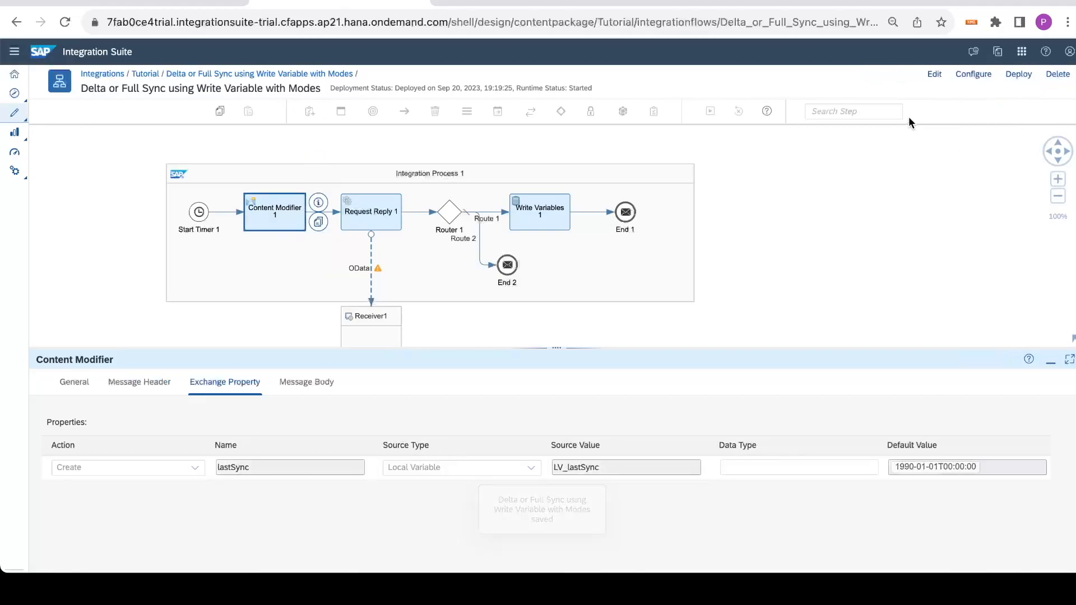
Review the flow's externalized Default Value for Auto Mode parameter in its configuration, then close the configuration
click(978, 76)
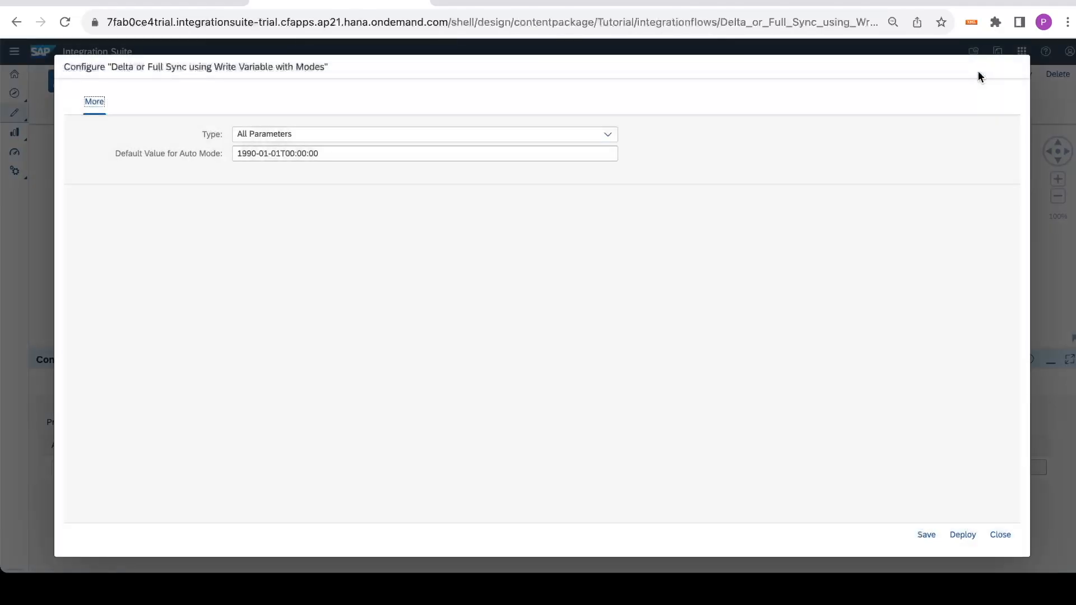
drag(148, 153, 243, 147)
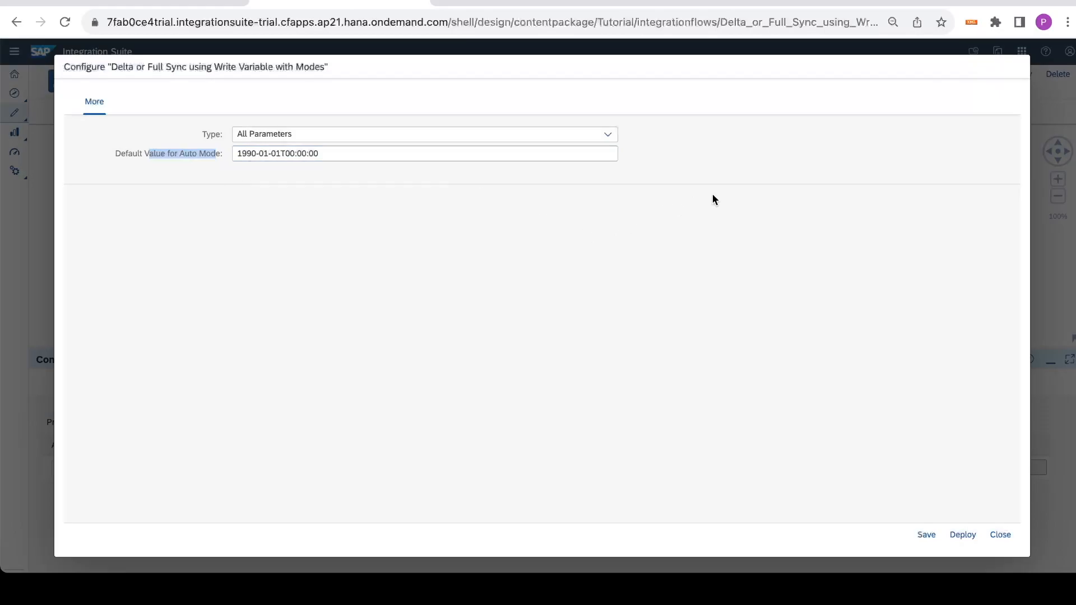
click(1012, 535)
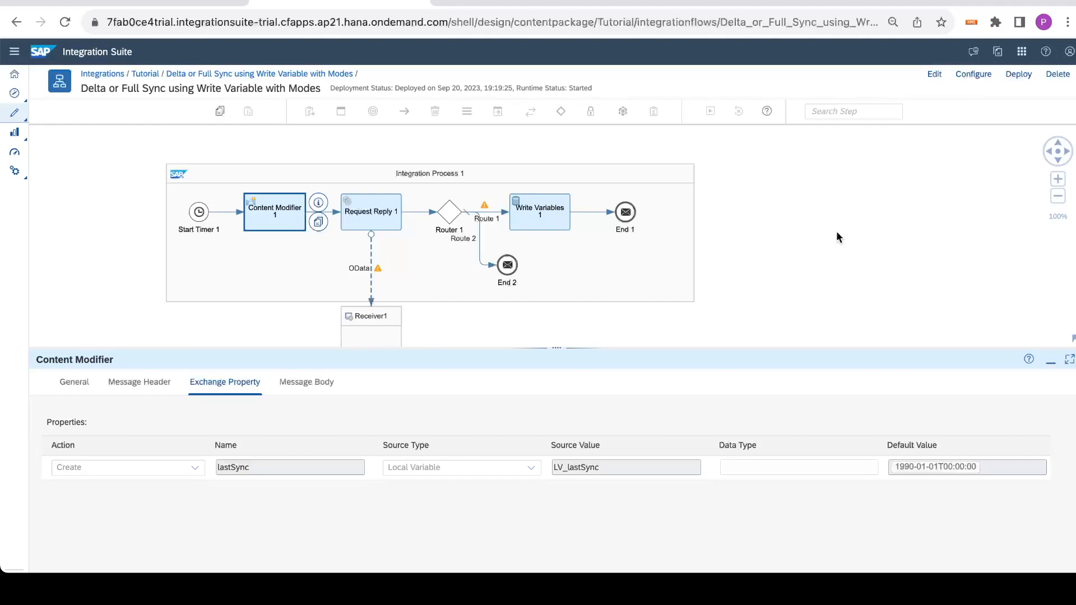
Open the start timer's scheduler settings and switch the integration flow into edit mode
click(194, 217)
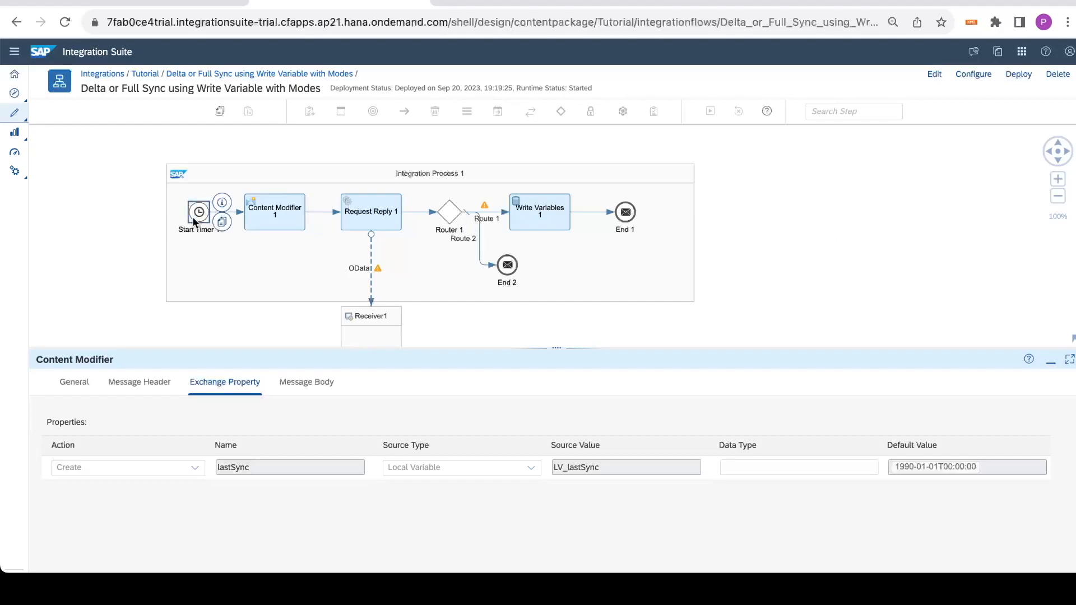
click(133, 379)
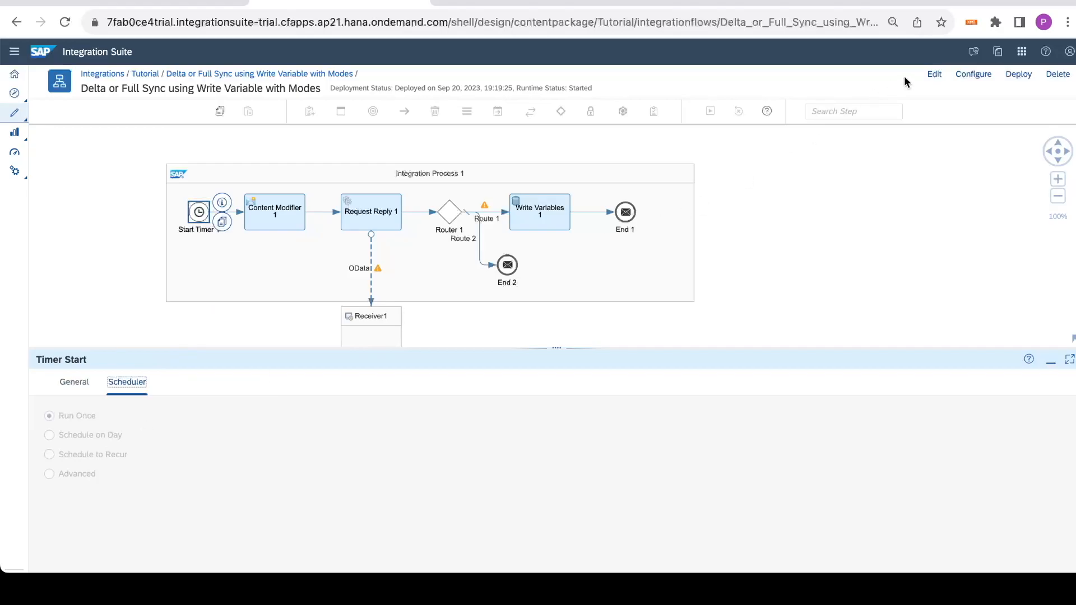
click(934, 75)
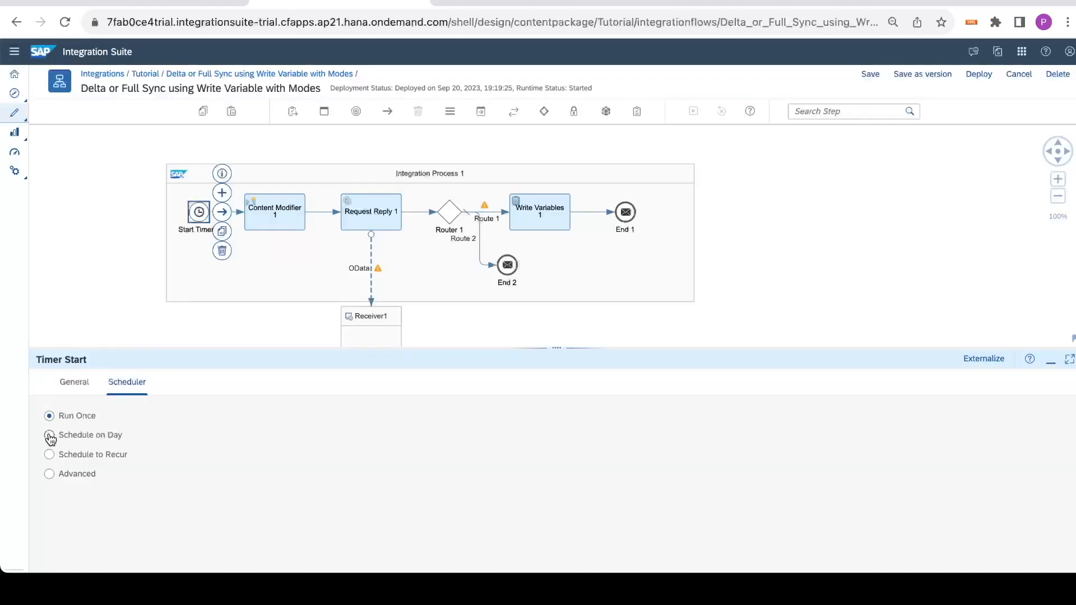
Try a daily recurring timer schedule every 30 min between 00:00 and 24:00, then return the timer to Run Once
click(50, 455)
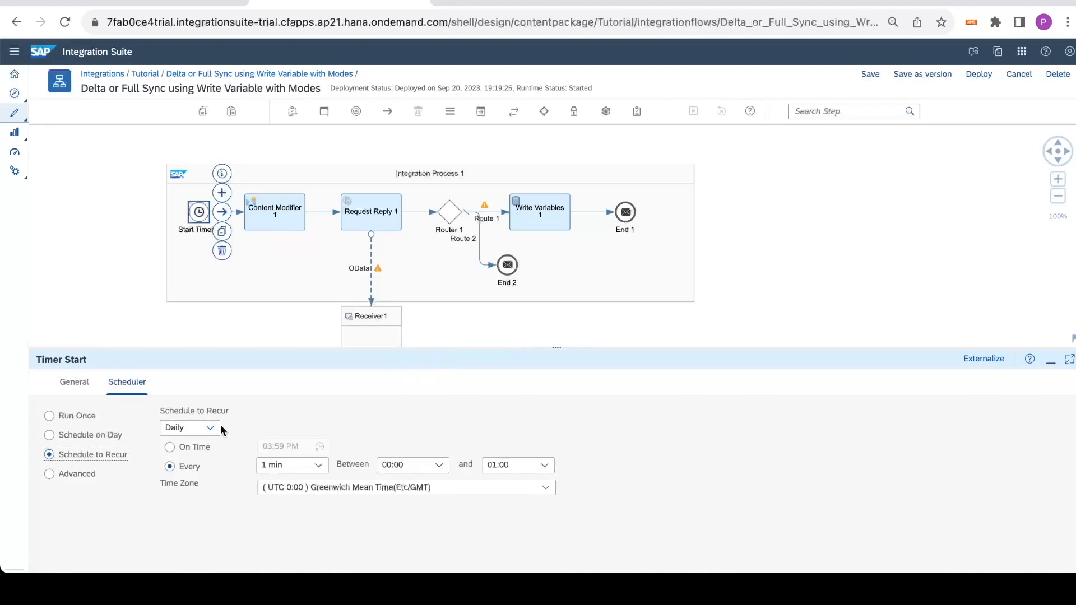
click(317, 465)
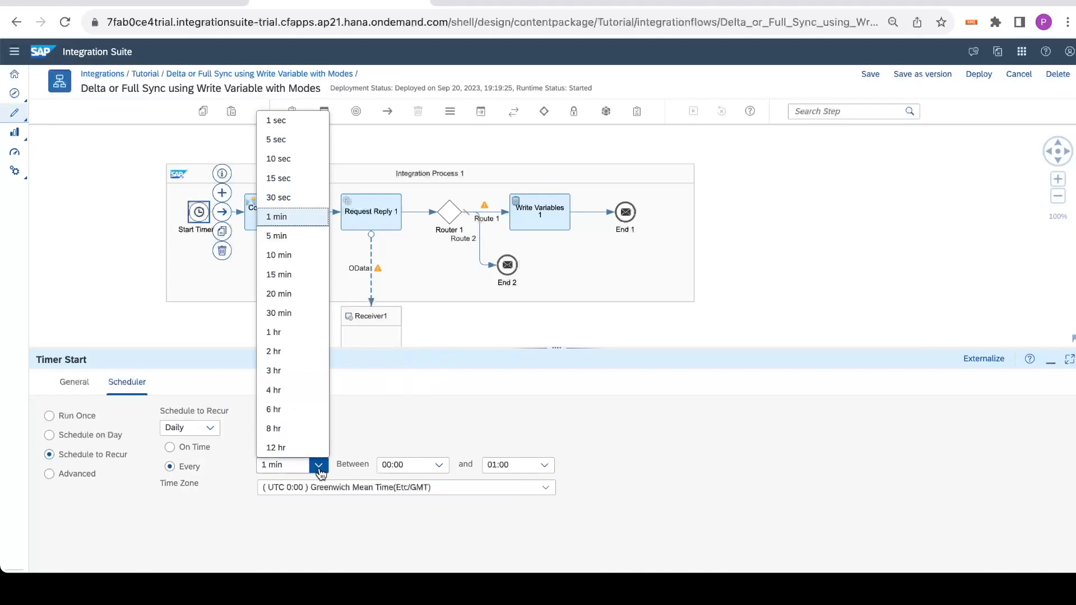
click(292, 321)
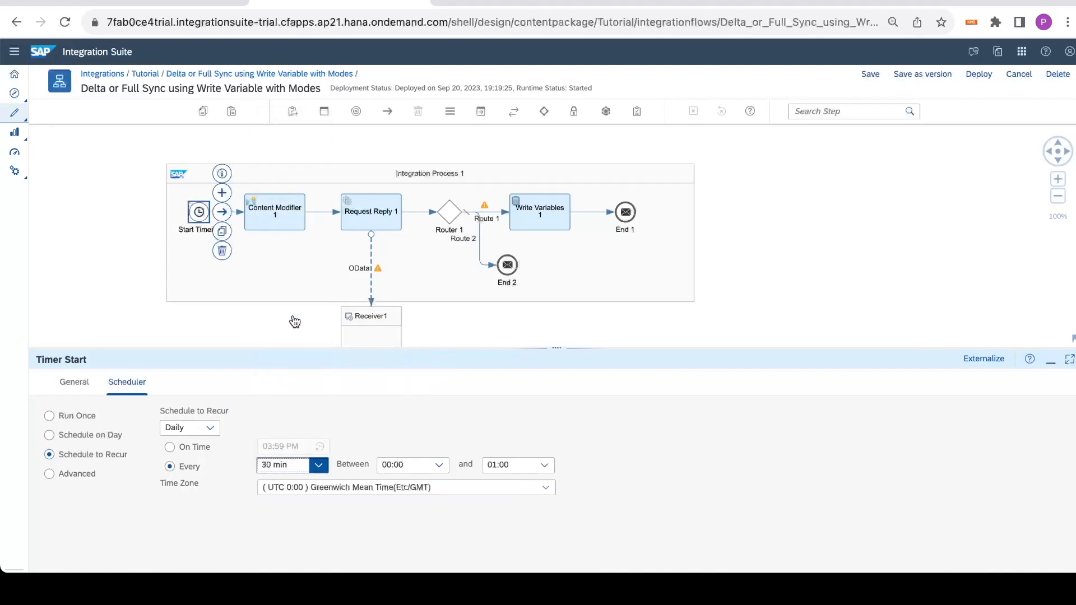
click(516, 465)
scroll(527, 445, down, 2)
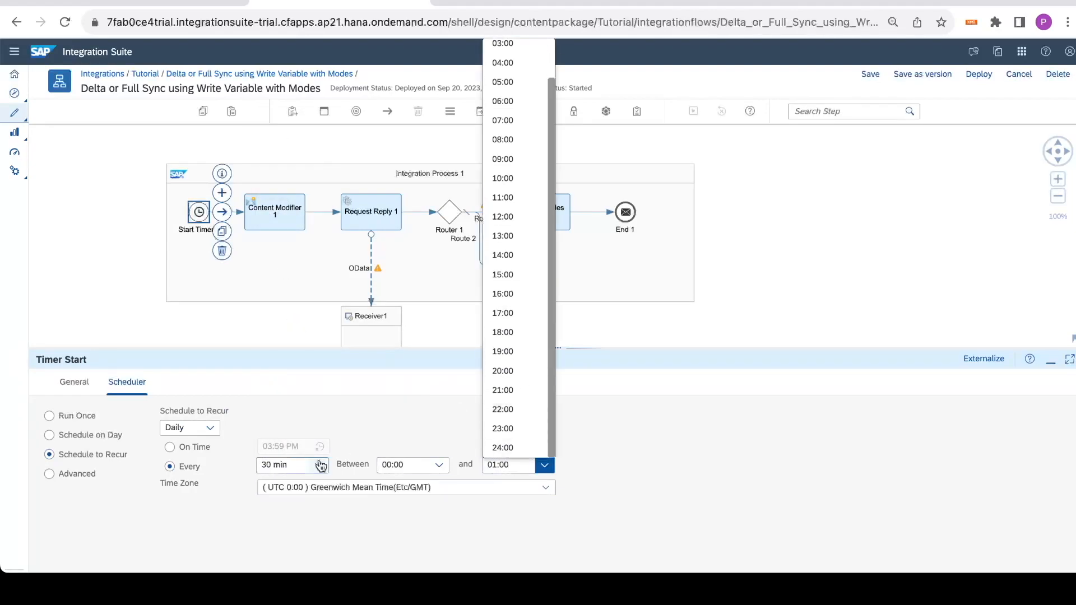
click(514, 448)
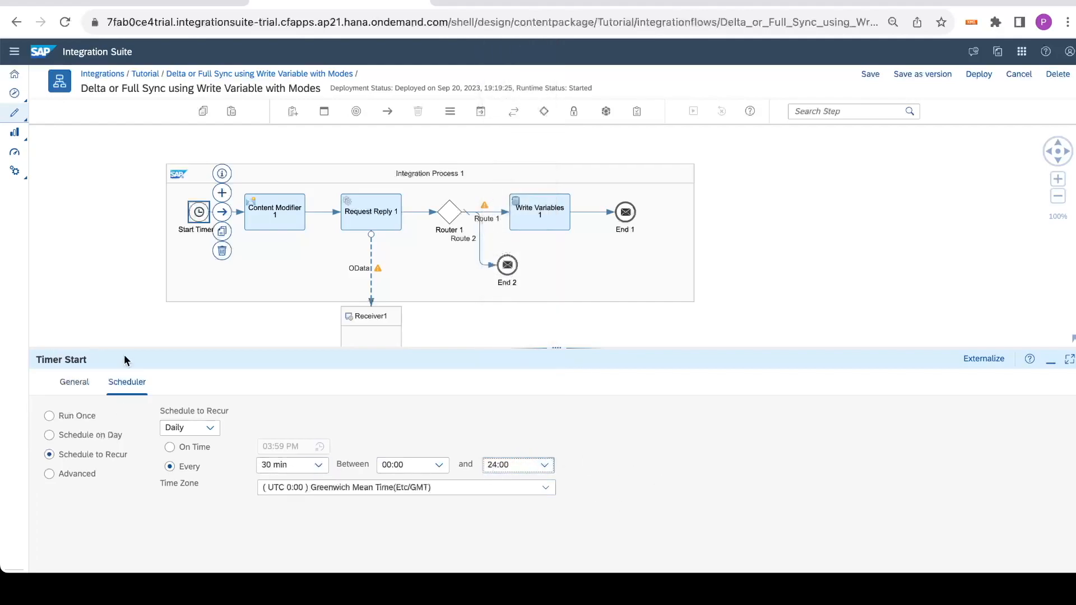
click(55, 417)
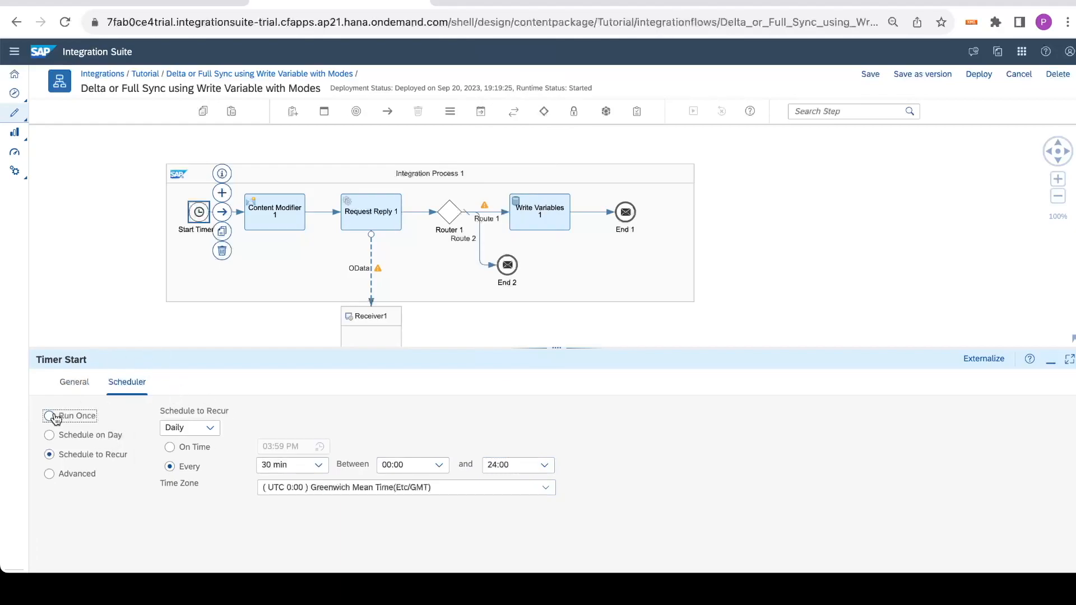
click(55, 418)
Add a constant exchange property IsManual to Content Modifier 1 with the externalized parameter {{Manual Mode}} as its source value
drag(561, 347, 561, 407)
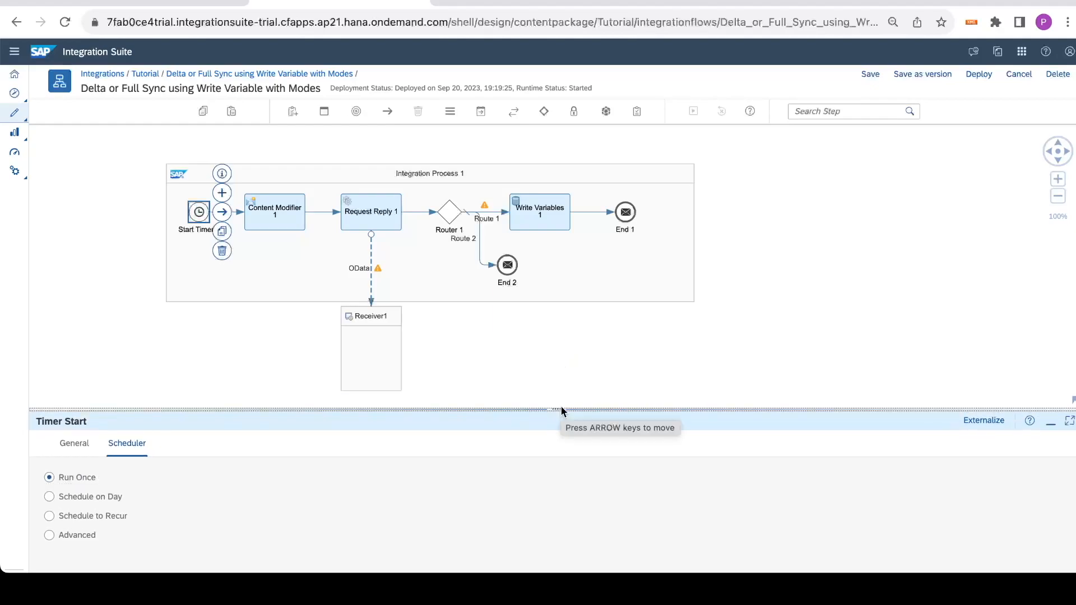
click(280, 213)
drag(555, 412, 560, 307)
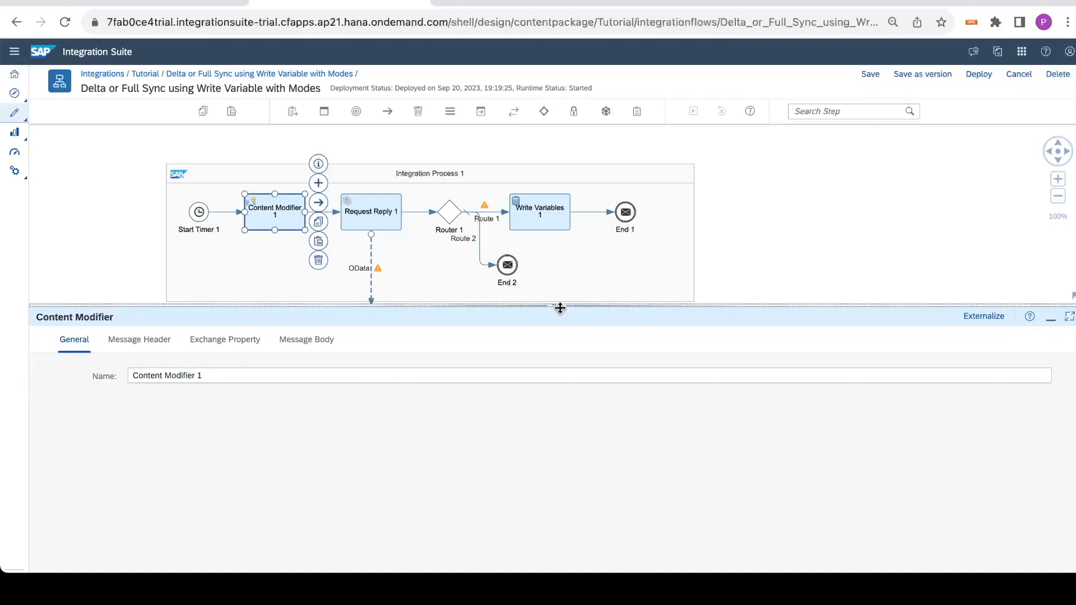
click(208, 347)
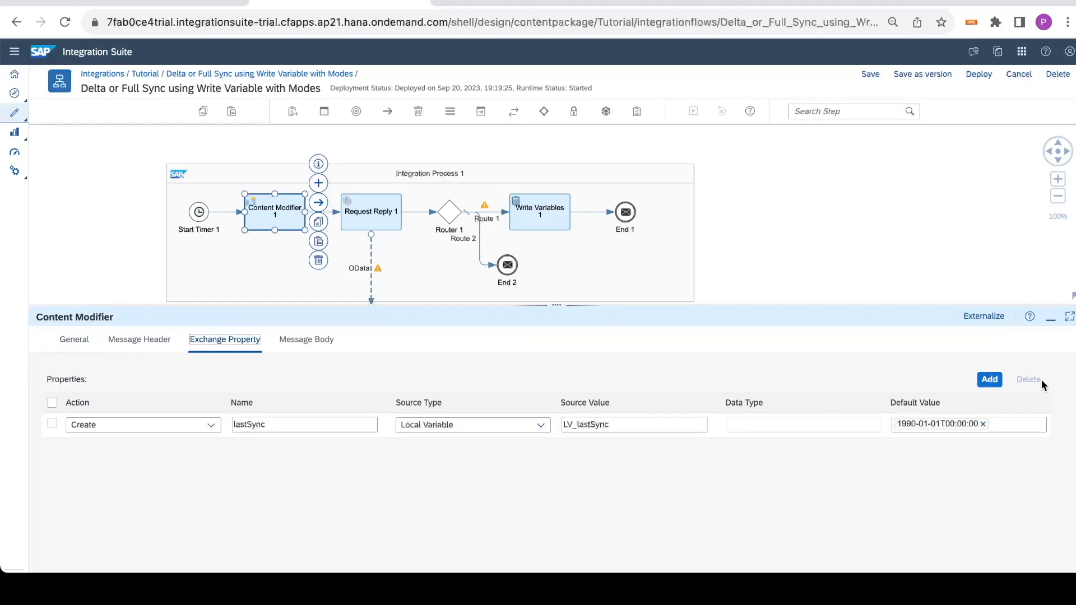
click(989, 380)
click(256, 420)
text(lsManual)
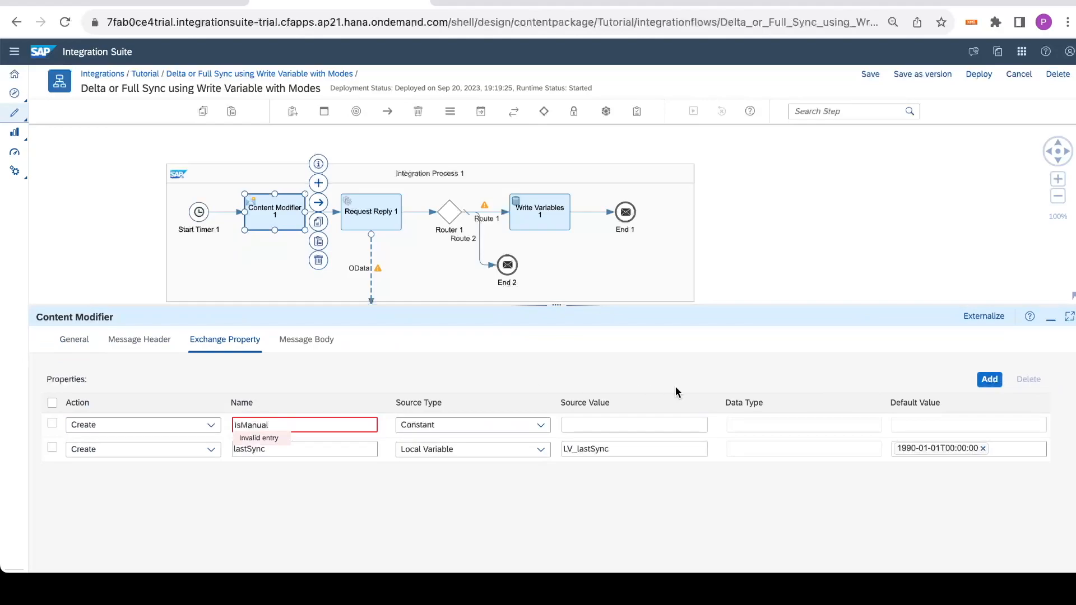
click(613, 425)
text({{Manual Mode}})
click(752, 459)
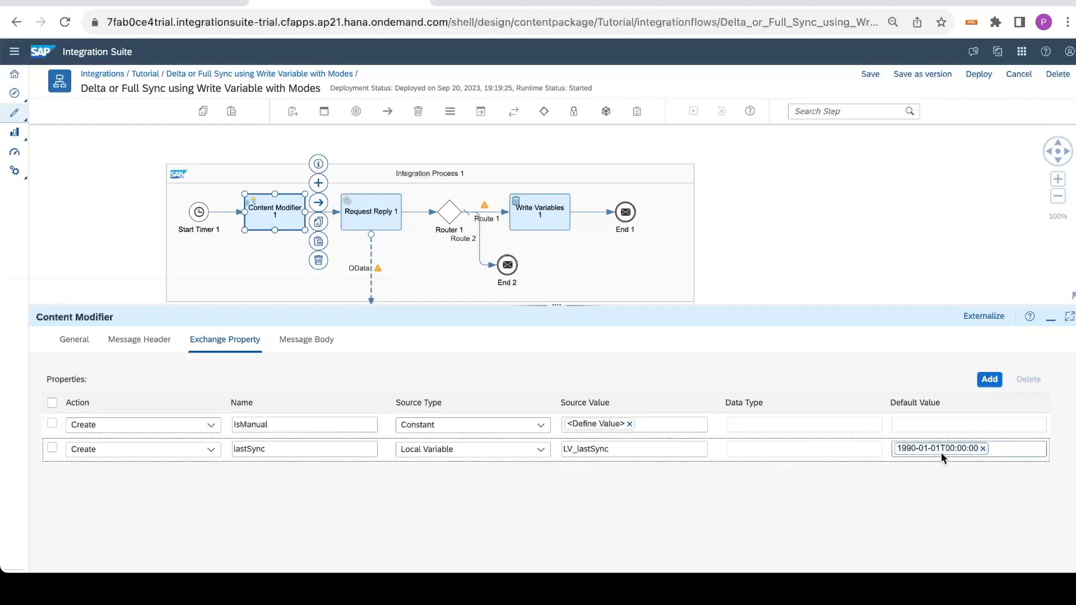
Set the default value of IsManual's Manual Mode parameter to false
mouse_move(942, 458)
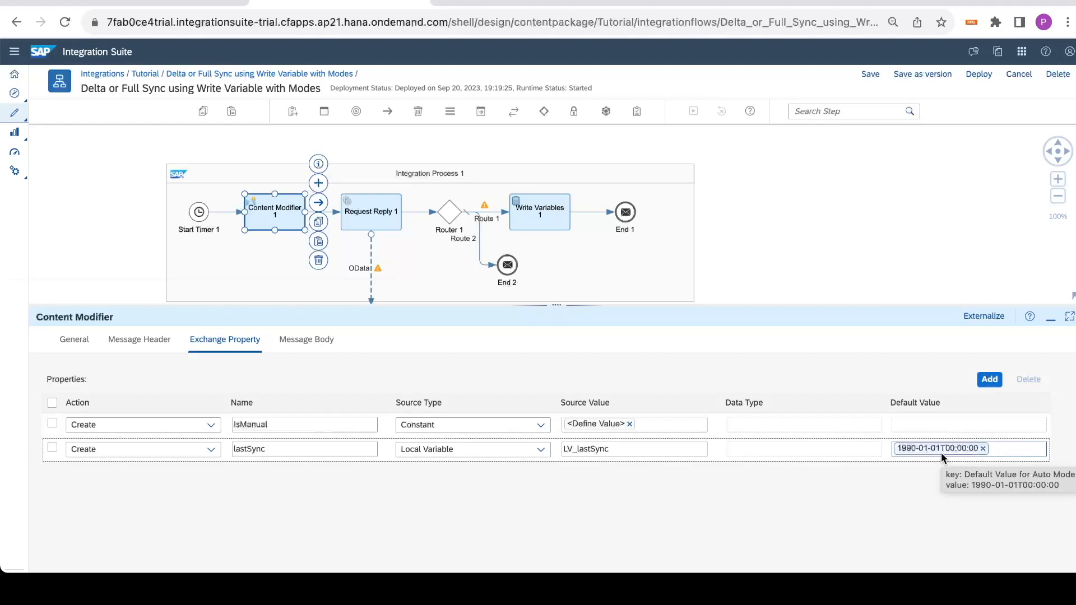
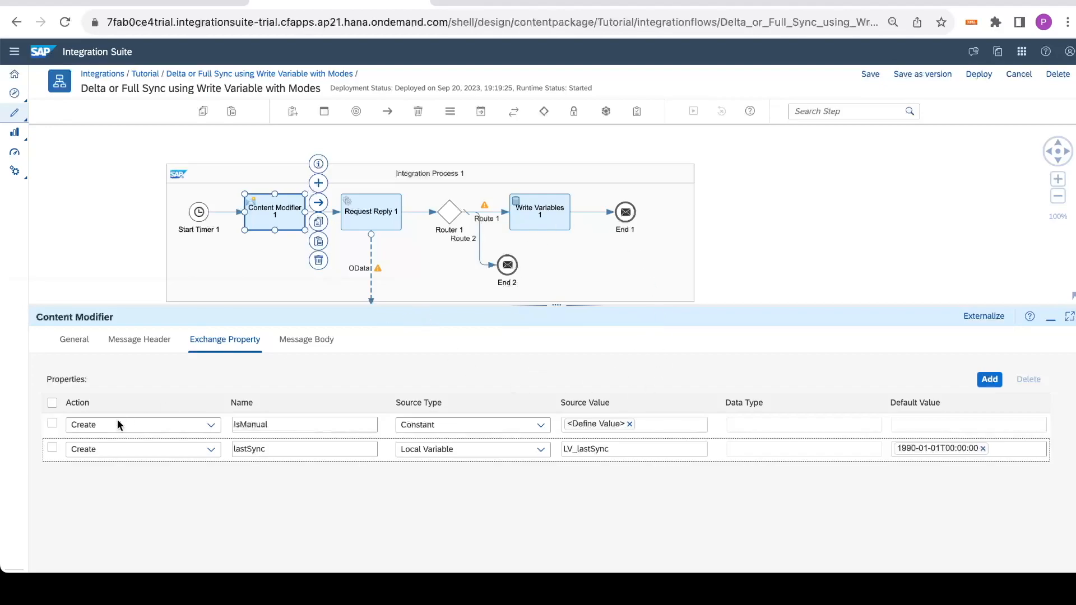
double_click(266, 425)
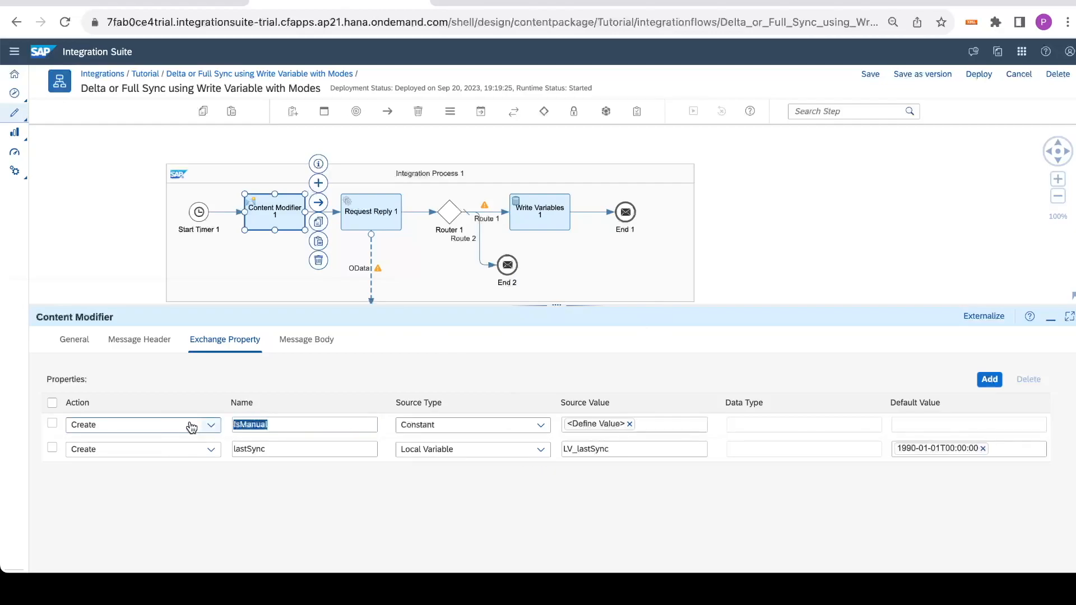
click(593, 424)
click(487, 302)
text(false)
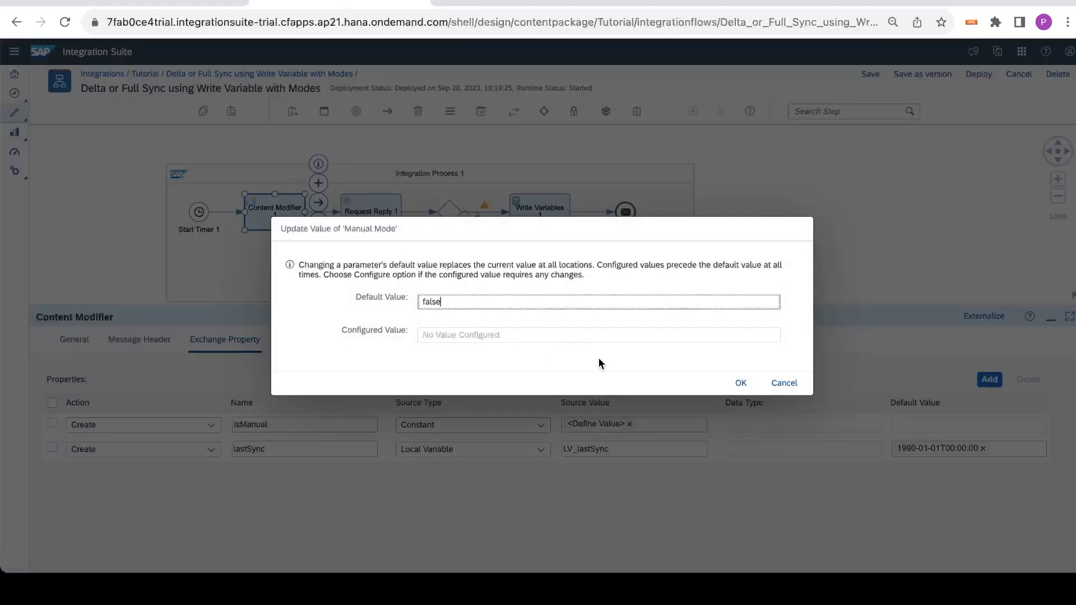
click(741, 383)
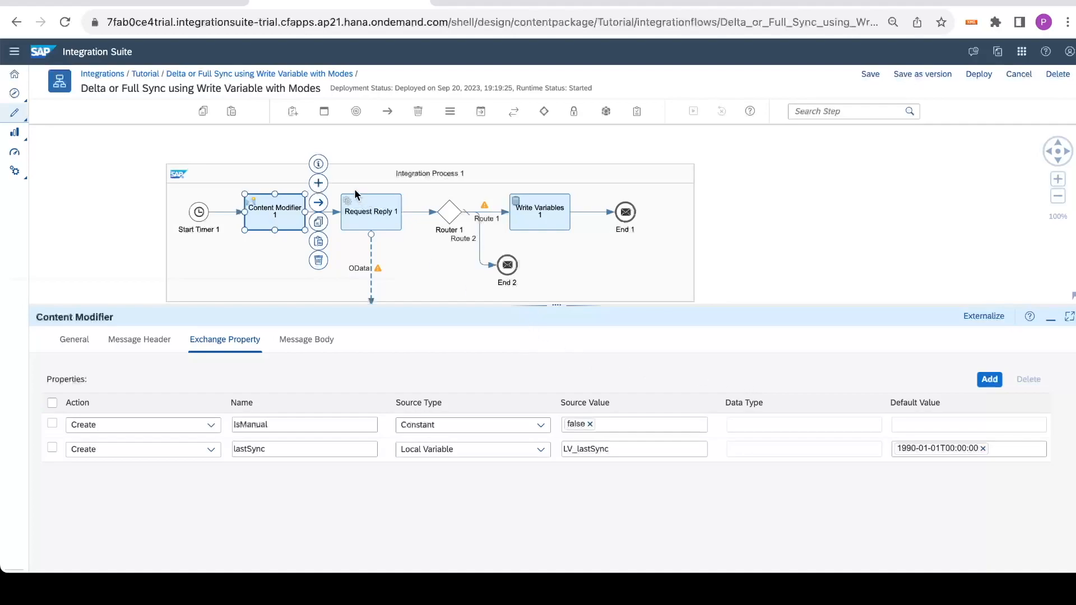
Add a Router after Content Modifier 1 and shift Request Reply 1 to the right of it
click(318, 184)
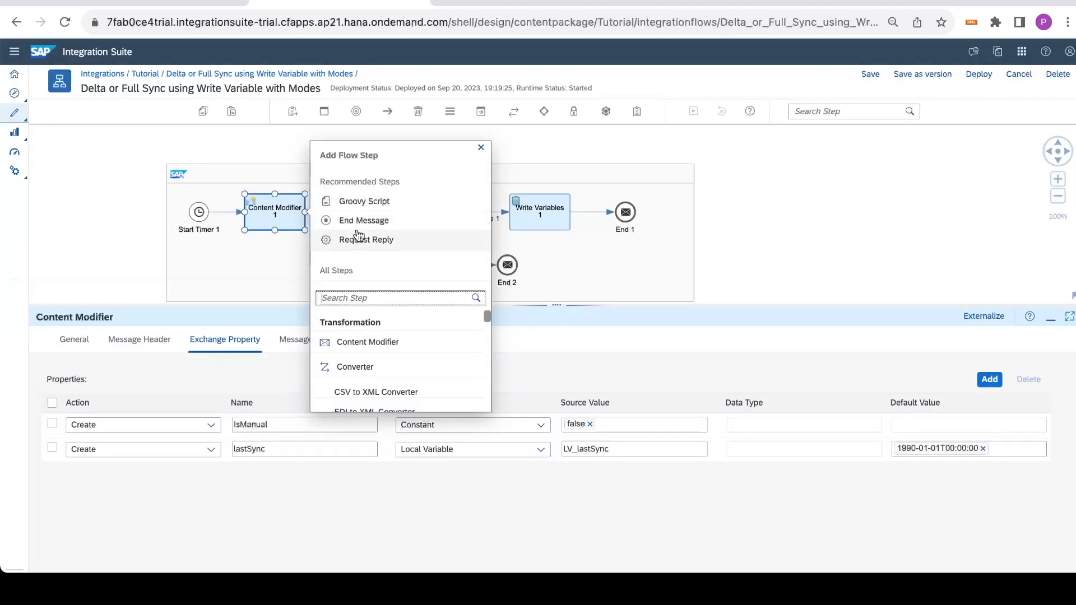
text(router)
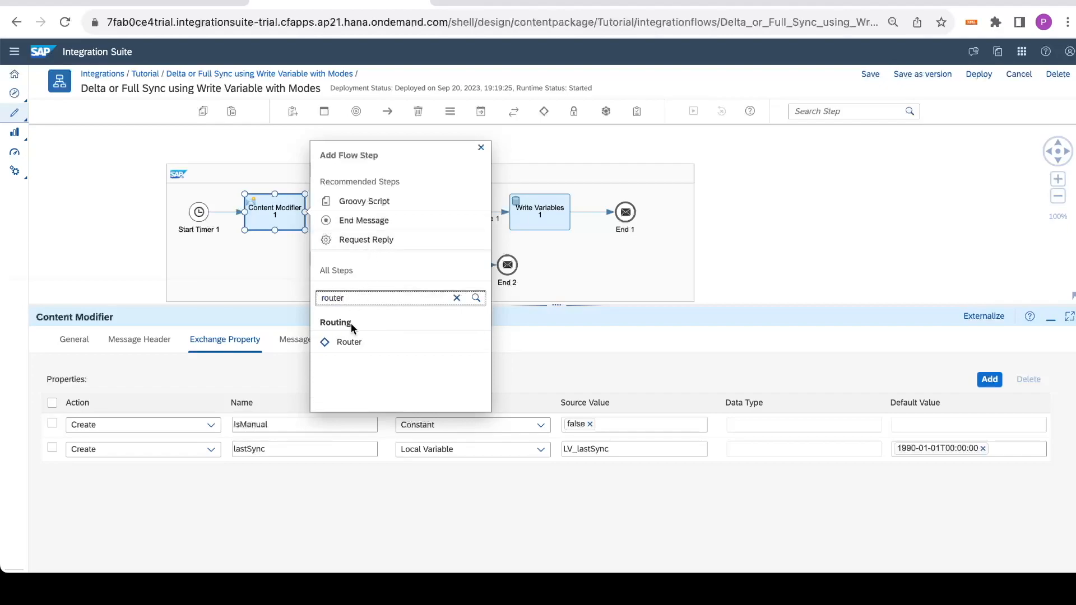
click(349, 342)
drag(367, 216, 402, 224)
drag(576, 307, 570, 399)
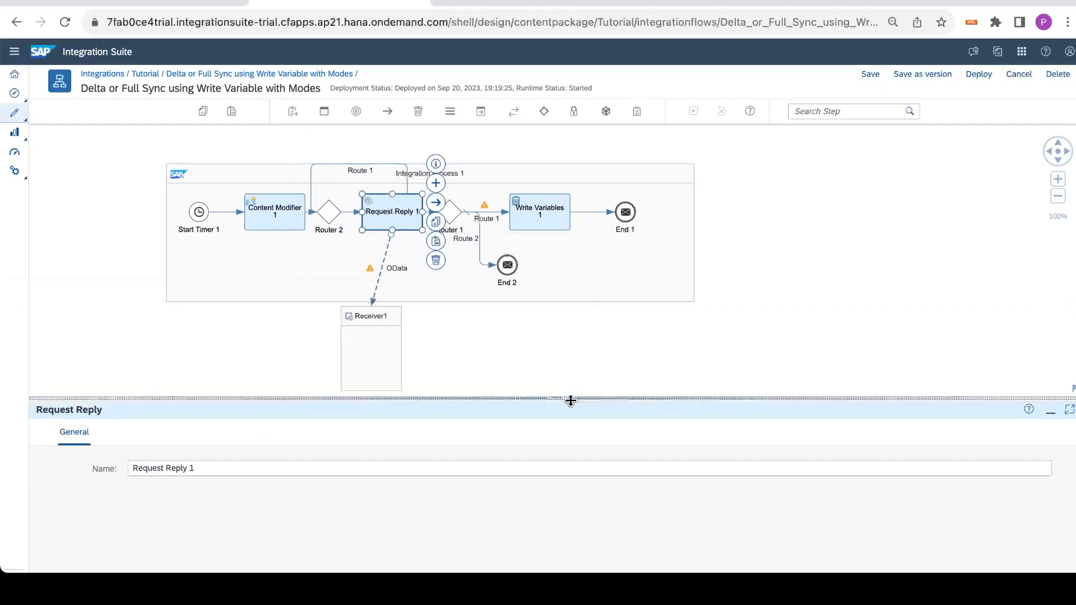
Auto-arrange the steps of Integration Process 1 horizontally and extend the process frame downward below them
click(697, 238)
click(694, 232)
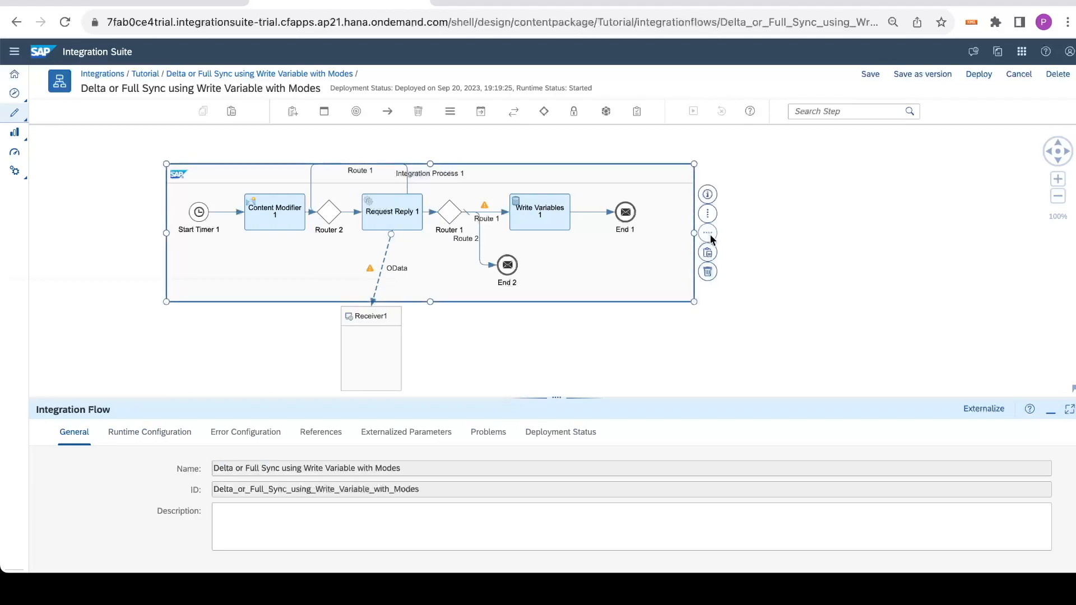
click(709, 237)
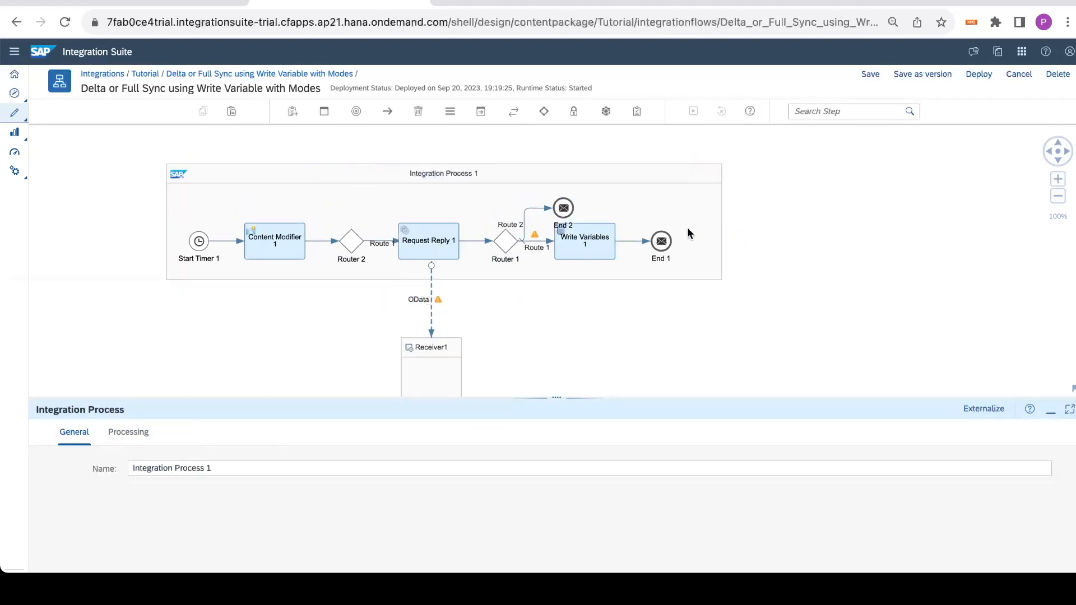
click(446, 278)
drag(445, 278, 446, 321)
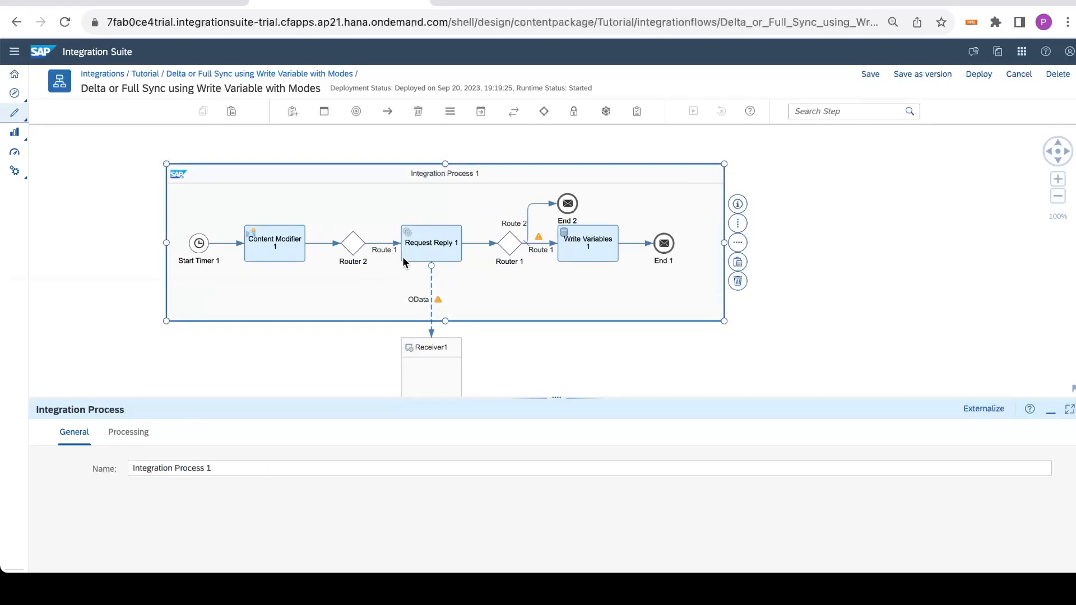
Widen the Integration Process 1 frame to the left and move Router 2, Start Timer 1 and Content Modifier 1 leftward
click(386, 248)
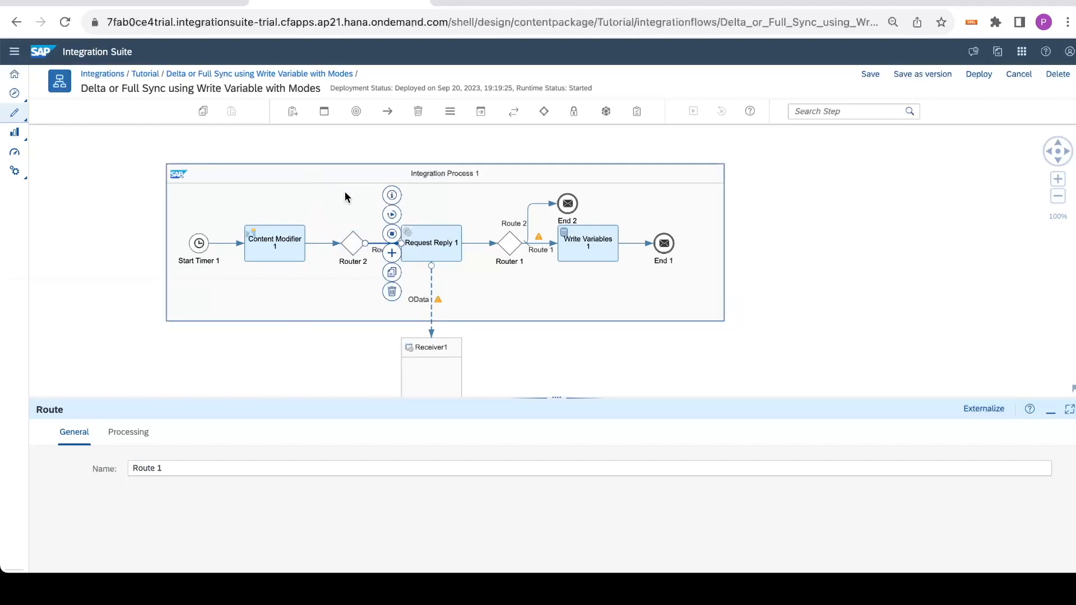
drag(352, 243, 332, 243)
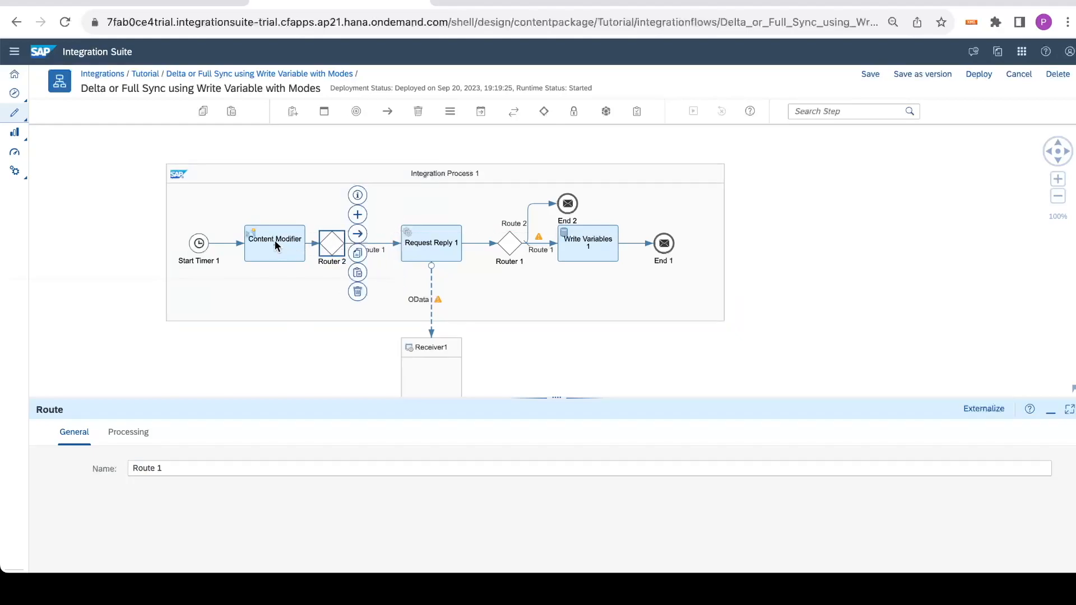
click(199, 245)
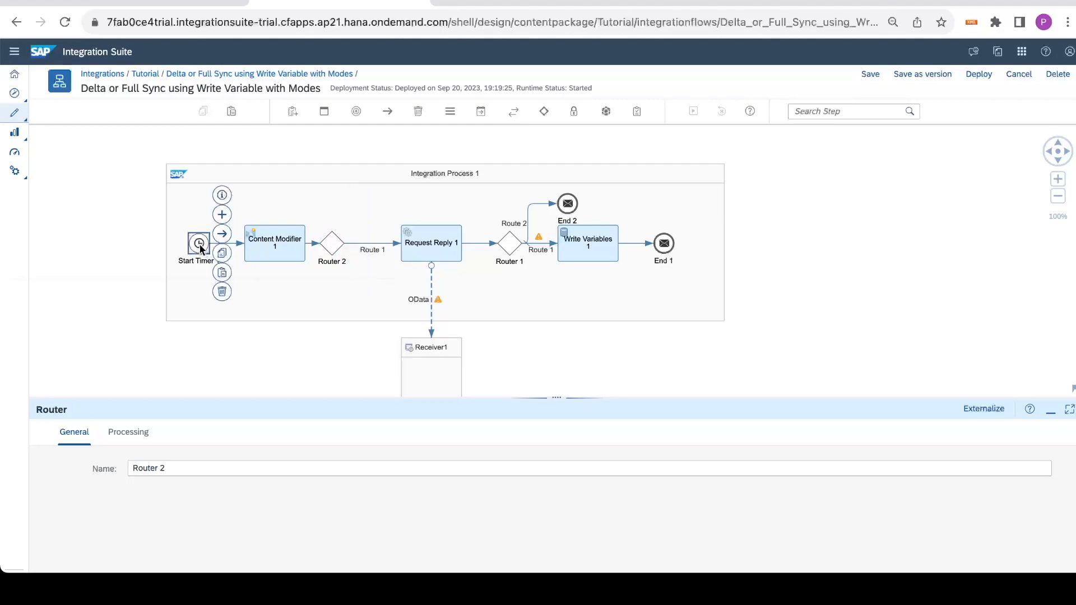
click(167, 243)
drag(166, 242, 108, 242)
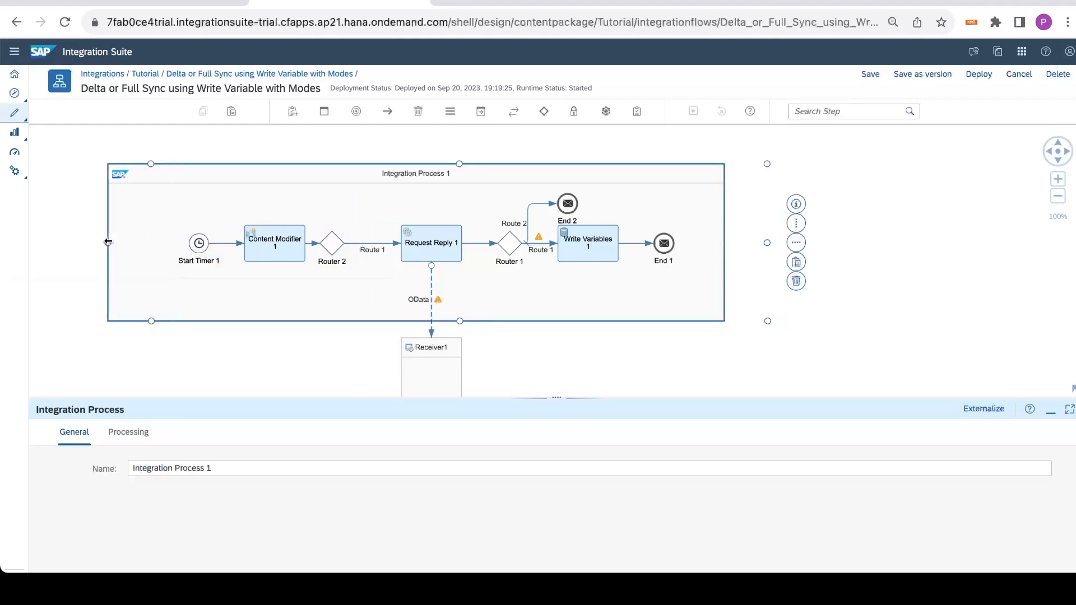
drag(199, 245, 149, 246)
drag(274, 250, 219, 258)
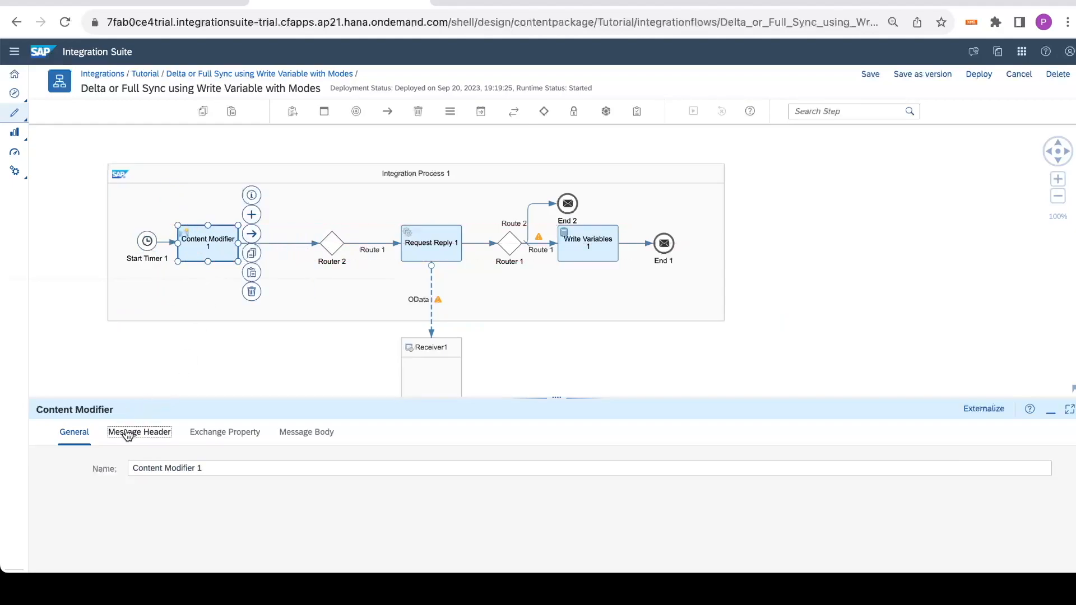
Check the lastSync exchange property of Content Modifier 1, then move Router 2 closer to that step
click(158, 432)
click(219, 440)
drag(284, 541, 228, 538)
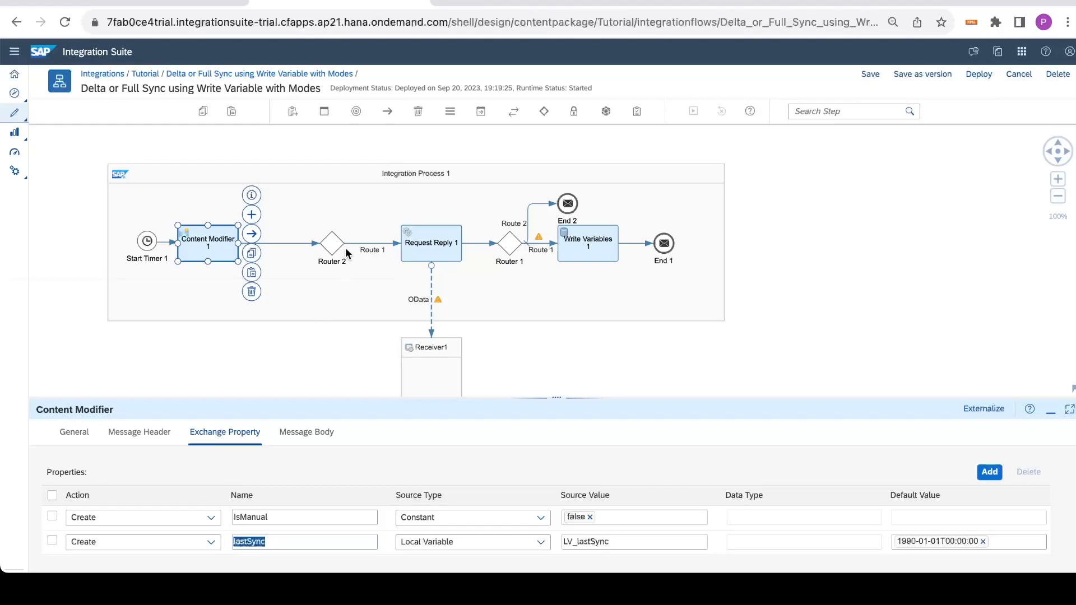
drag(329, 252, 296, 252)
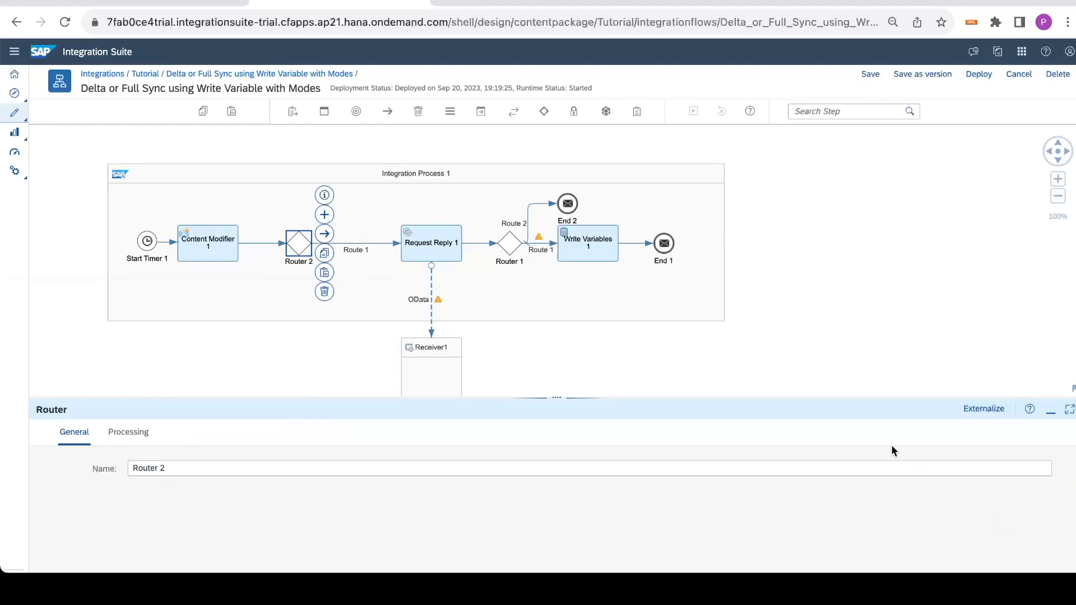
Add an exchange property named manualRun to Content Modifier 1 and rename the manual mode property to isManual
click(190, 235)
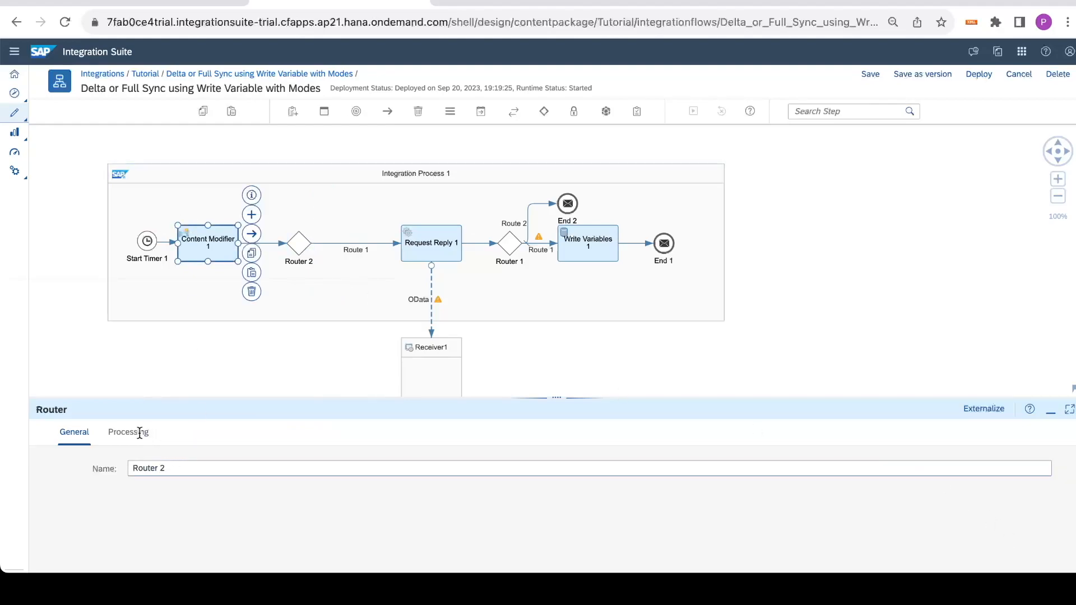
click(140, 433)
click(216, 435)
drag(464, 398, 464, 277)
click(989, 350)
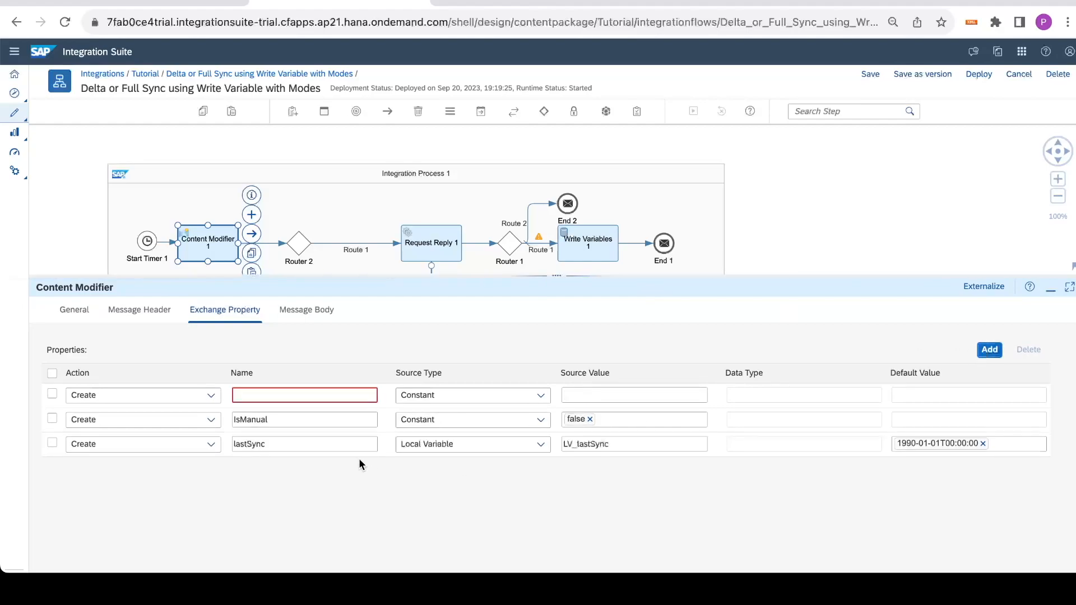
click(314, 394)
text(Manual)
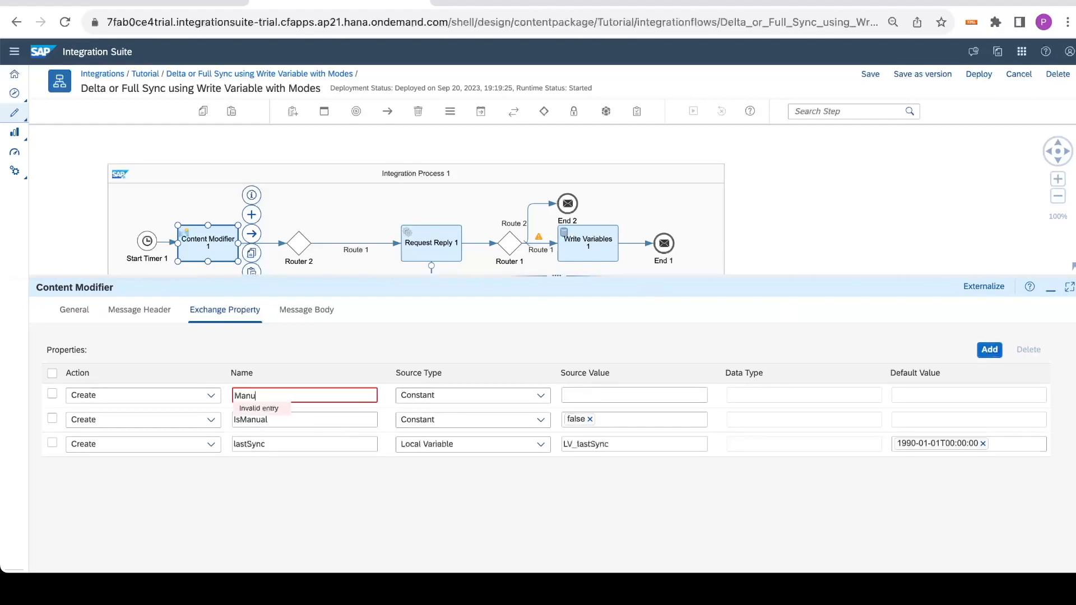
key(BackSpace)
key(BackSpace)
key(BackSpace)
key(BackSpace)
key(BackSpace)
key(BackSpace)
text(manuak)
key(BackSpace)
text(lRun)
click(235, 419)
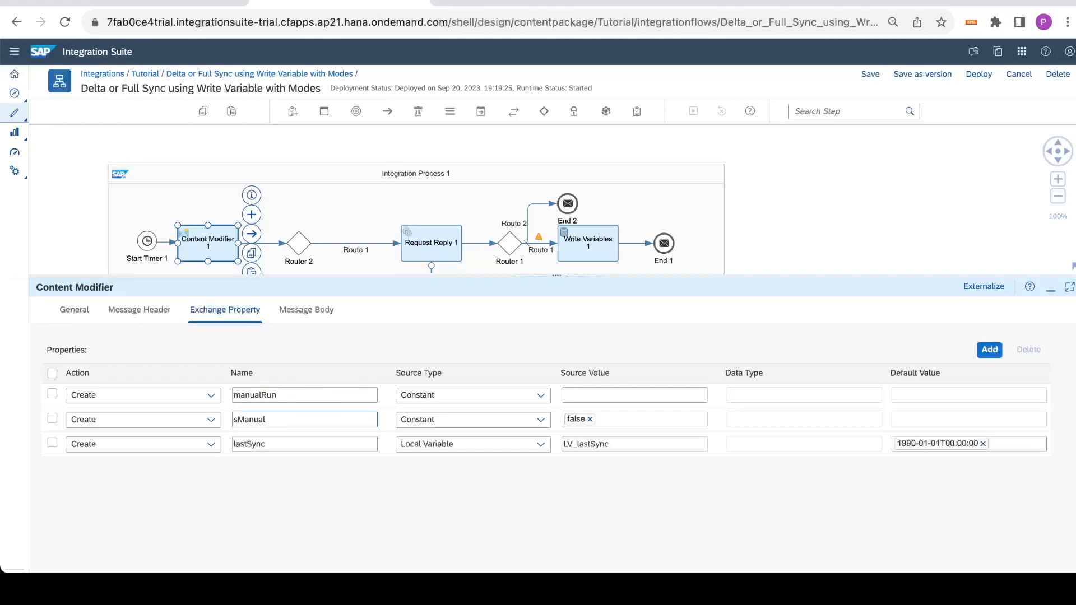
click(283, 392)
Set the constant source value of manualRun to the externalized parameter {{Value for Manual Run}}
click(602, 395)
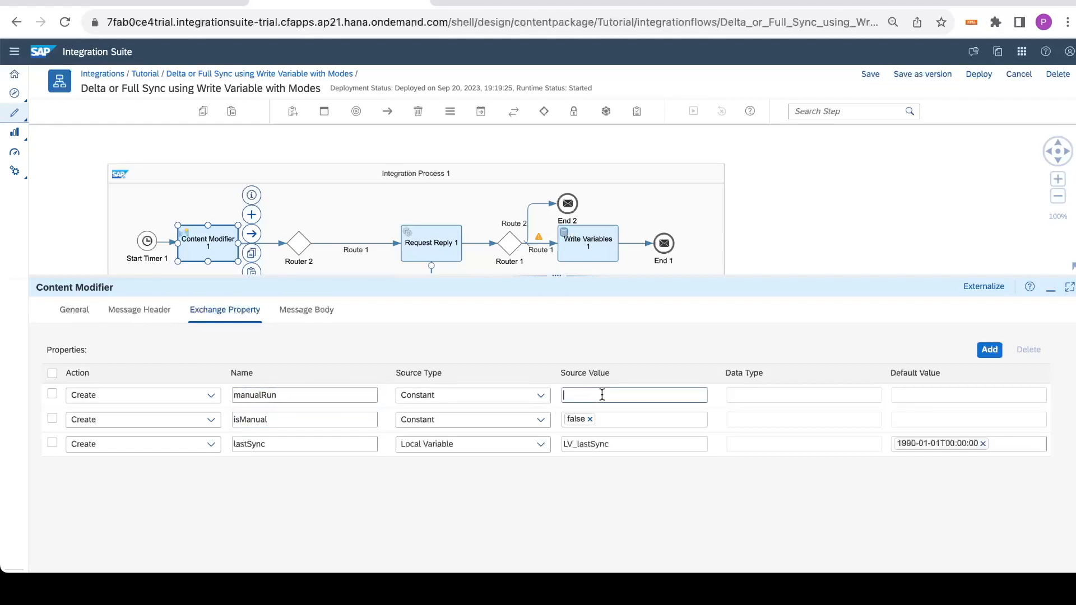
text({{)
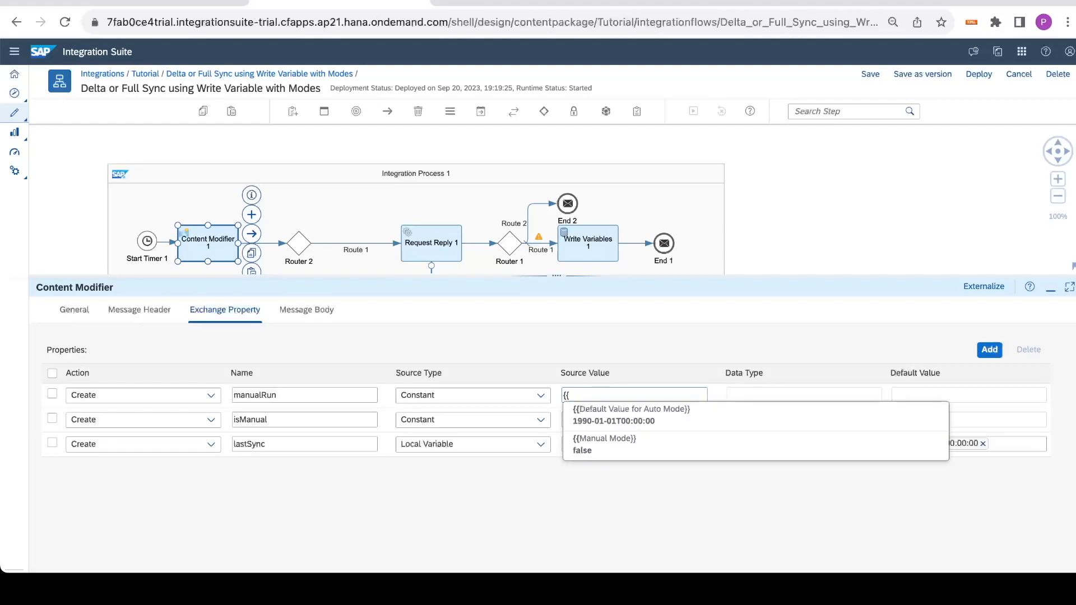
text(M)
key(BackSpace)
text(Val)
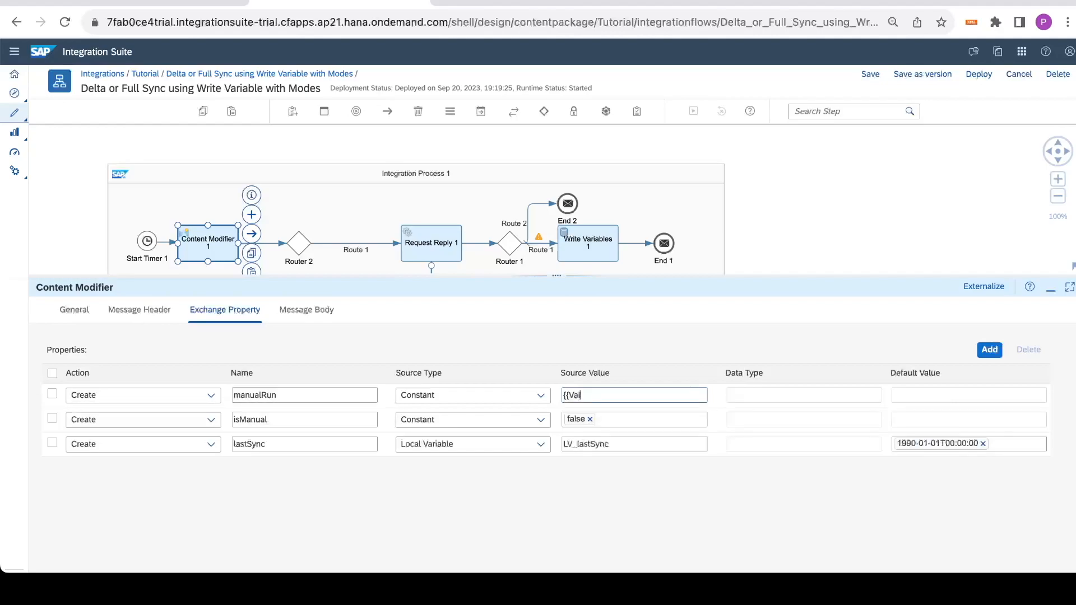
text(ue for Manual Run}})
click(674, 432)
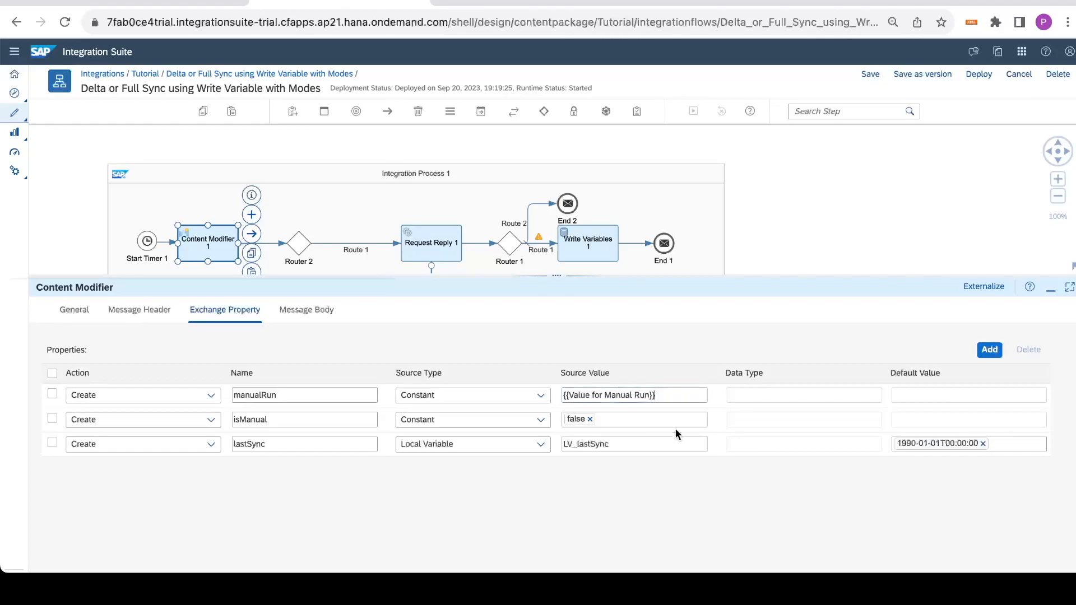
Set the default value of the Value for Manual Run parameter to 1994-01-01T00:00:00
click(599, 394)
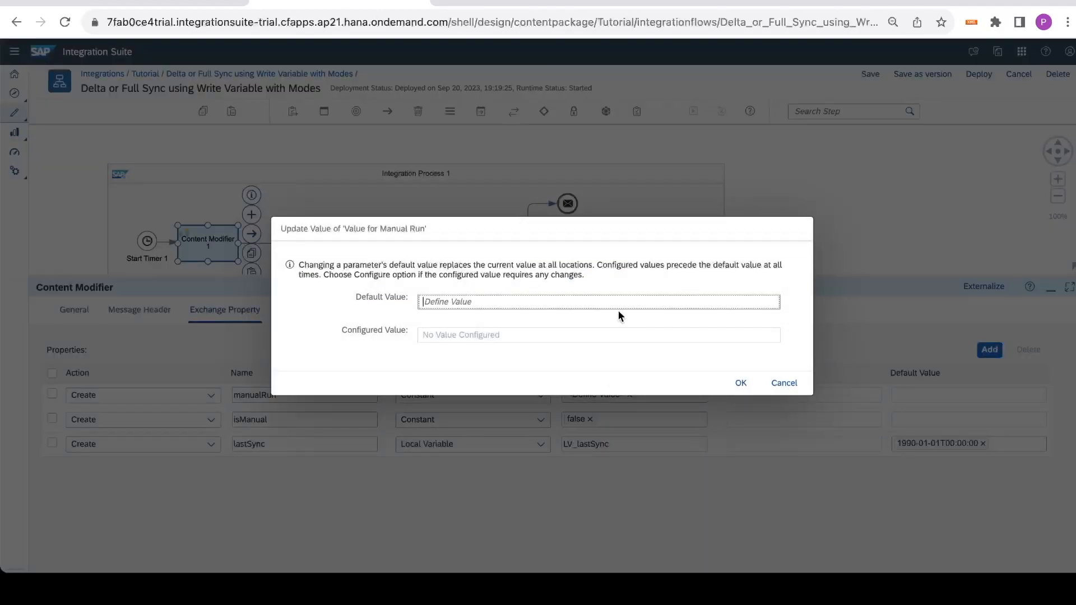
click(548, 303)
text(199)
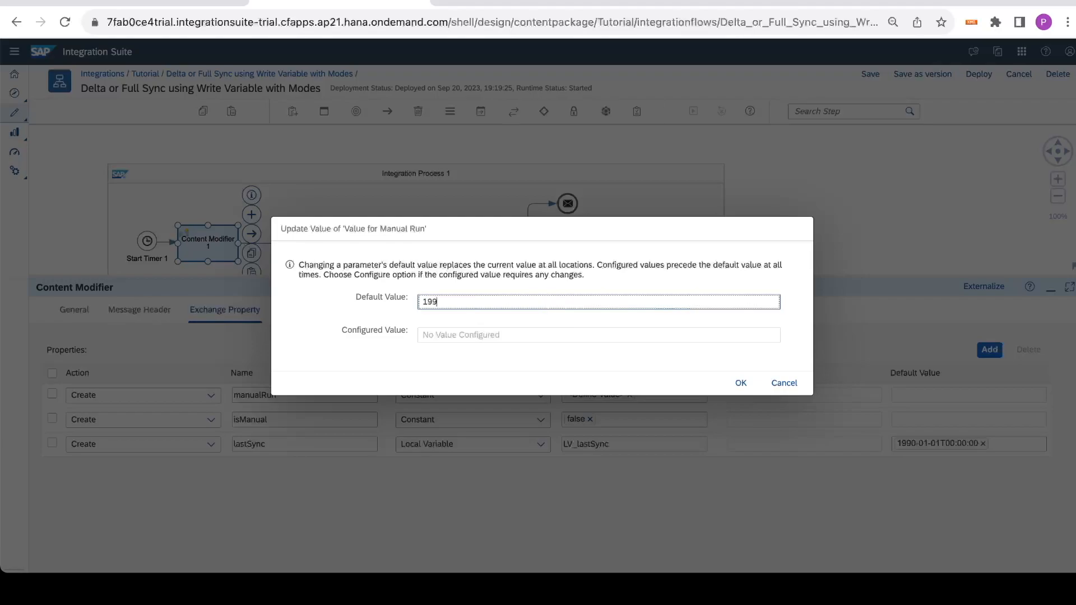
text(3-05)
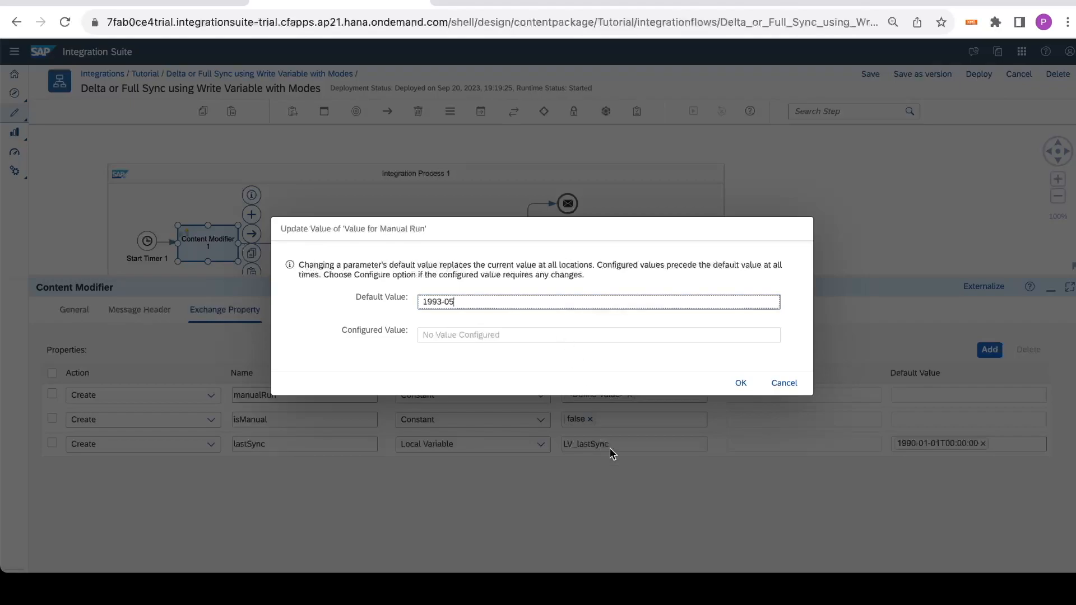
click(716, 598)
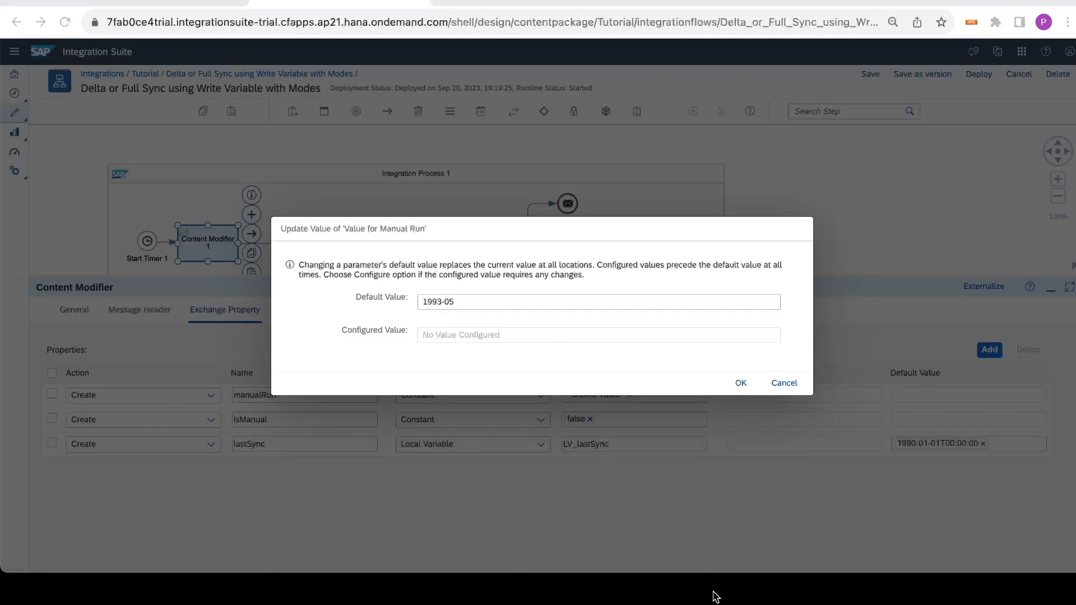
click(439, 301)
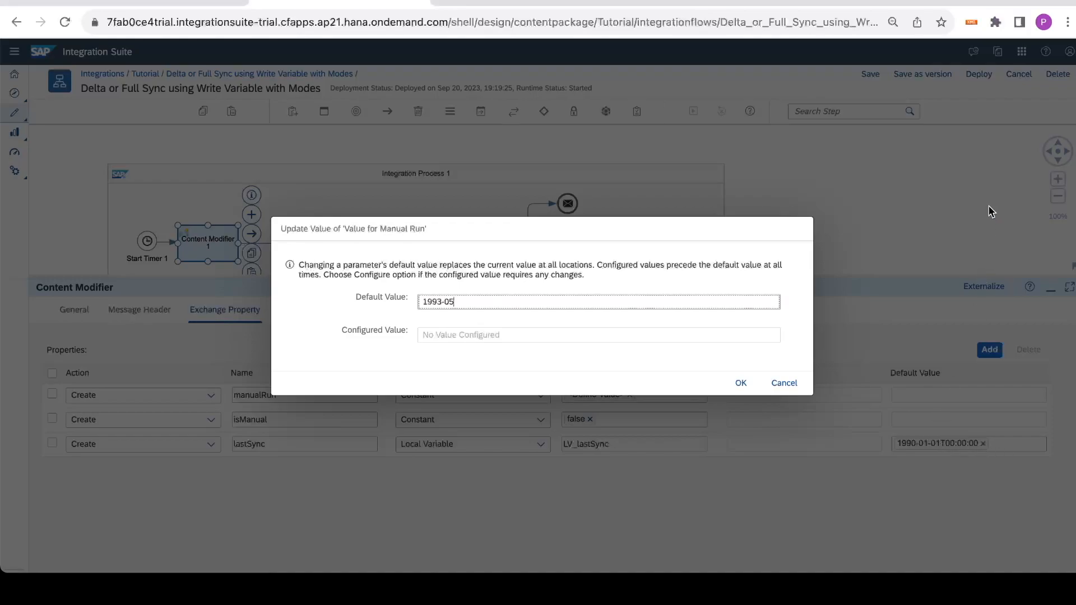
click(443, 302)
key(BackSpace)
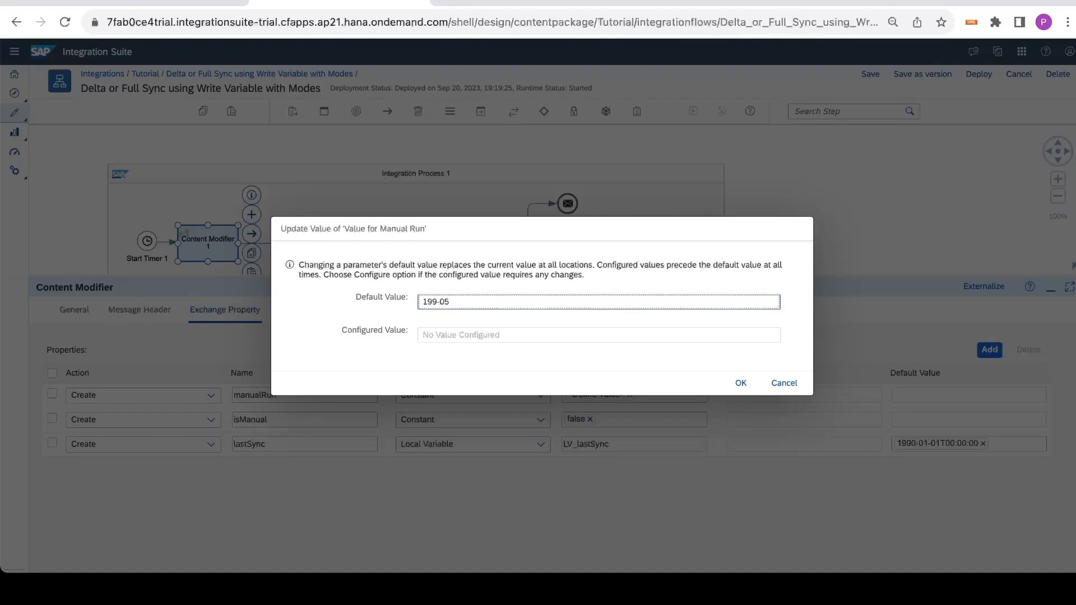
text(4)
key(BackSpace)
text(1-01T00:00:00)
click(732, 383)
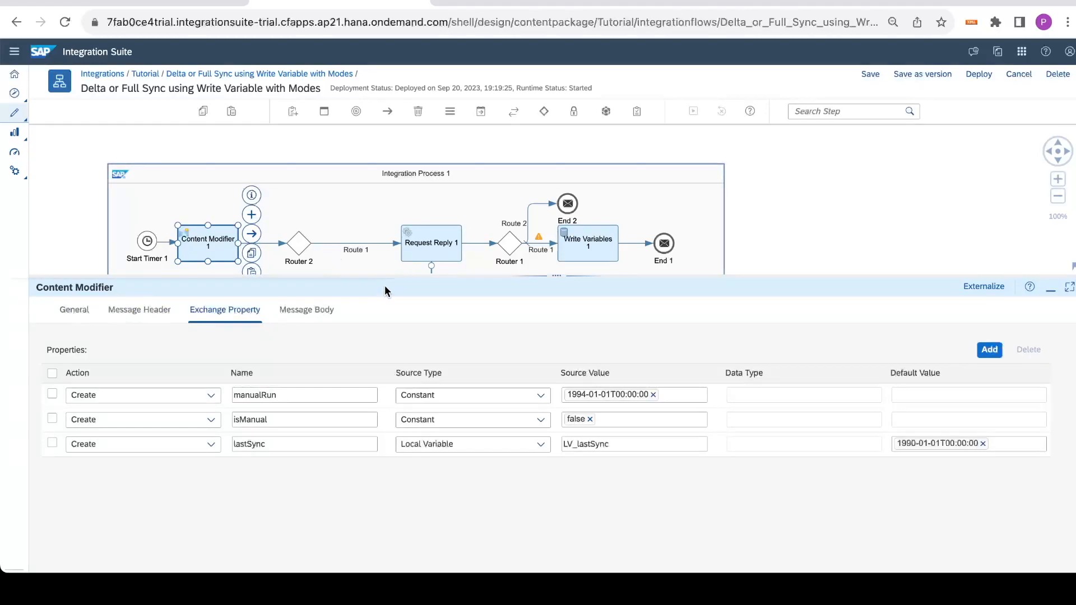
Insert a Content Modifier on Route 1 between Router 2 and Request Reply 1
drag(385, 276, 382, 351)
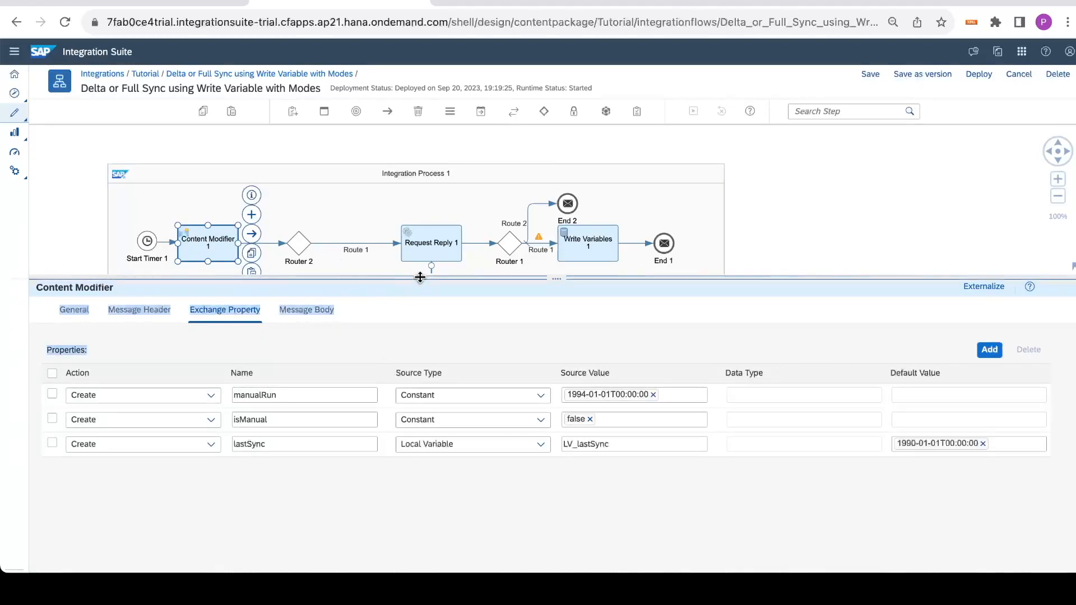
drag(420, 277, 420, 386)
click(299, 246)
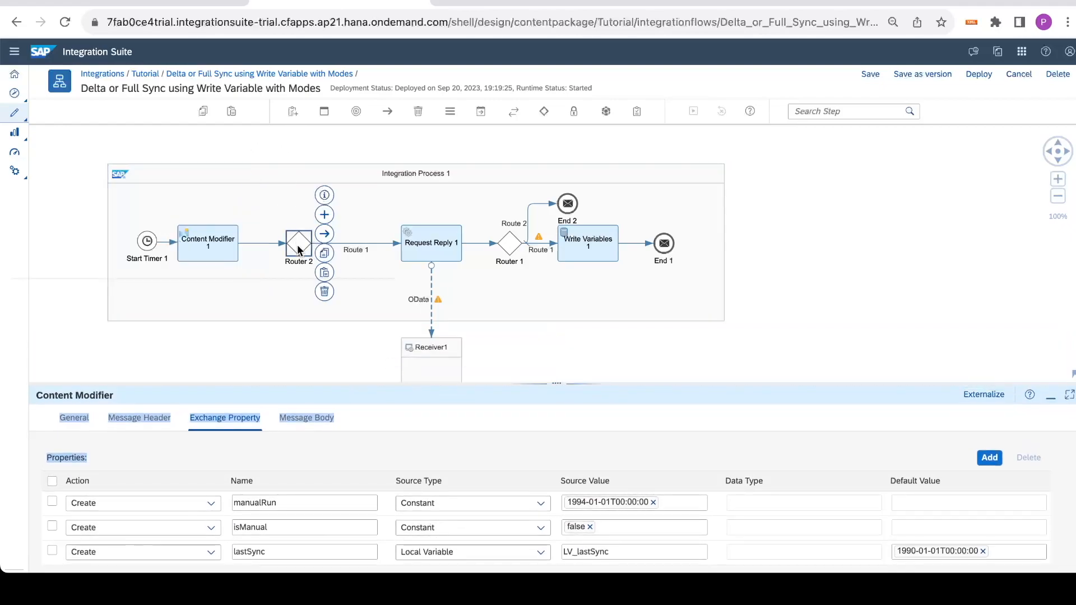
drag(321, 235, 343, 259)
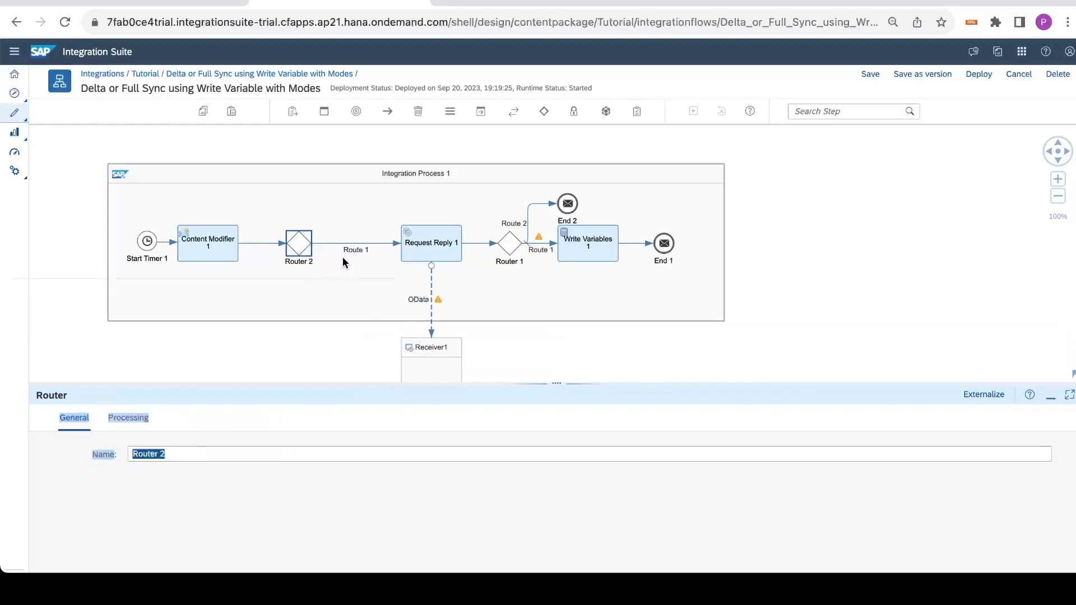
click(338, 243)
click(363, 253)
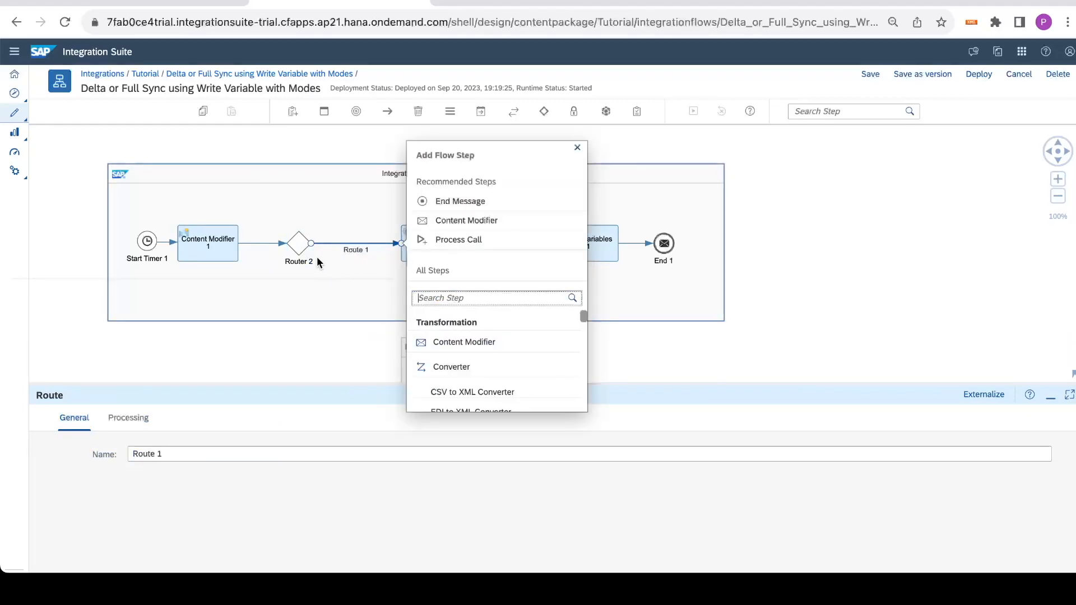
click(462, 300)
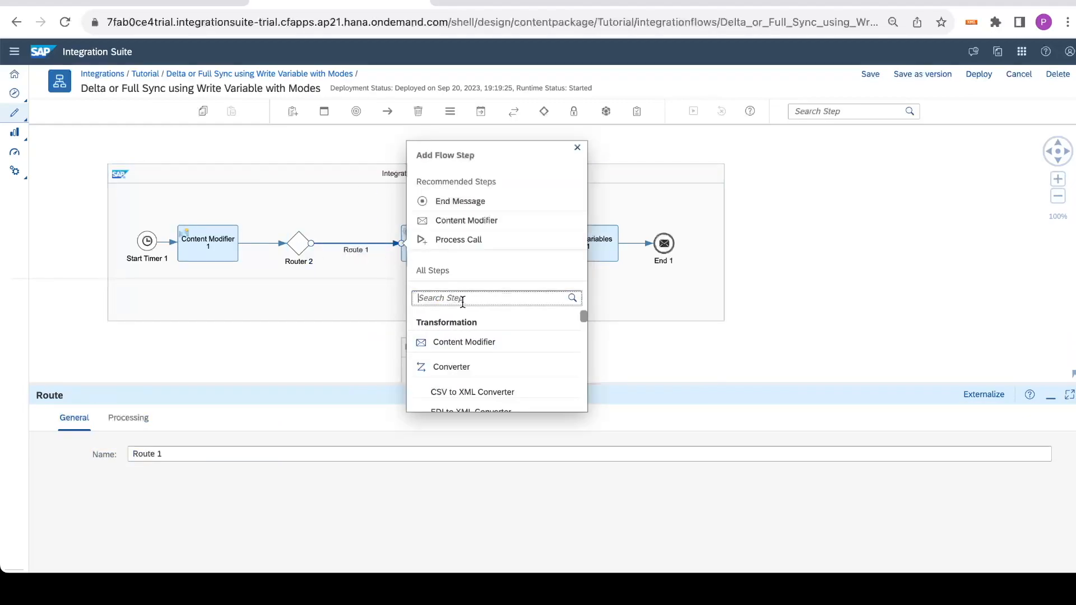
click(468, 342)
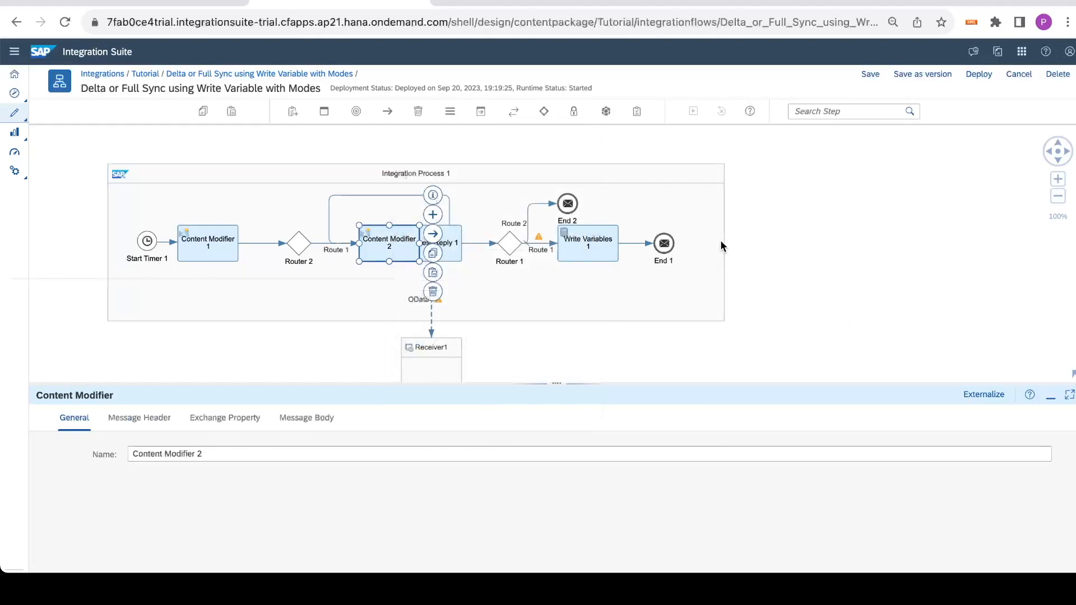
Auto-arrange the steps horizontally around Content Modifier 2 and extend the Integration Process 1 frame downward
click(739, 241)
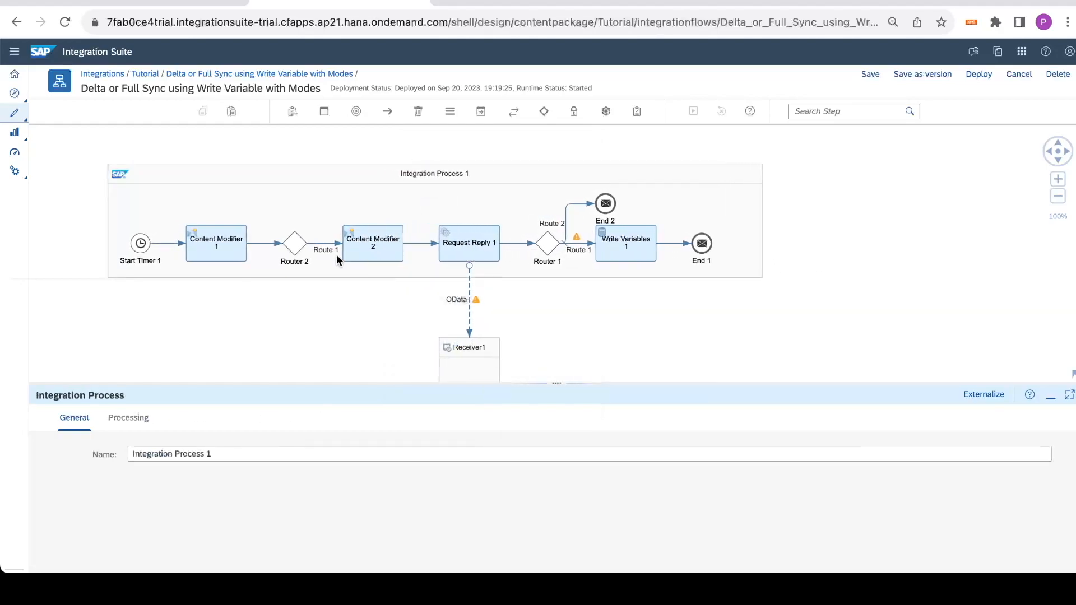
click(314, 270)
click(358, 279)
click(434, 275)
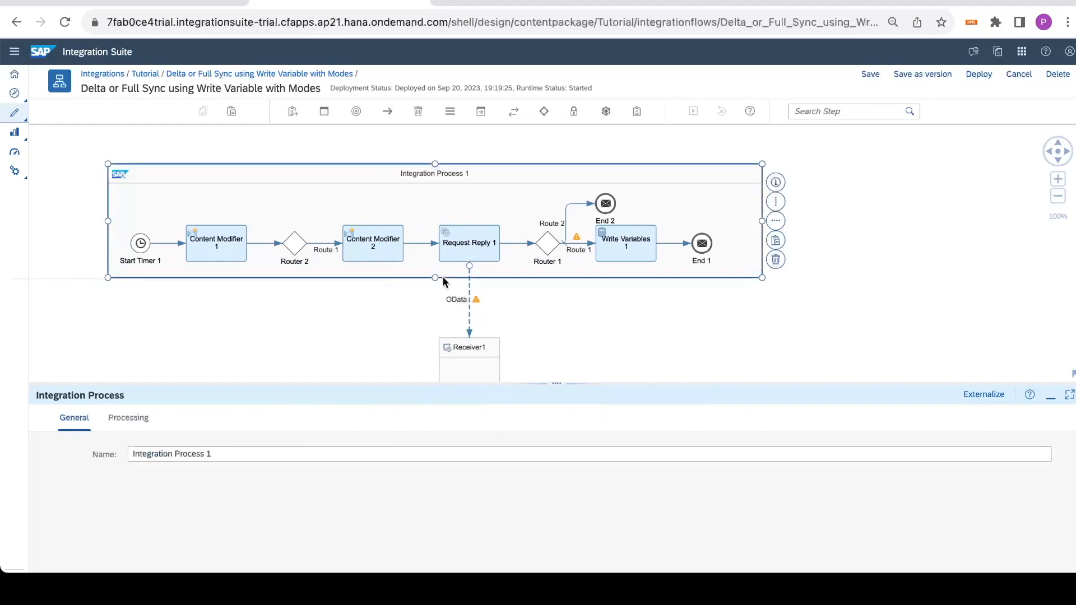
Connect Router 2 directly to Request Reply 1 with a second route that bypasses Content Modifier 2
click(301, 251)
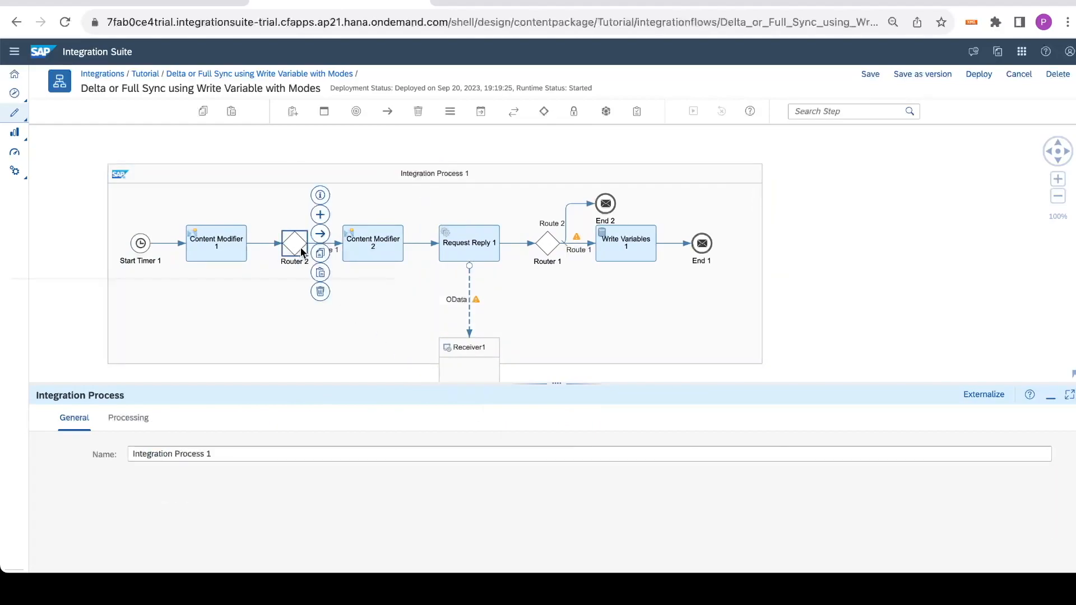
drag(322, 237, 452, 253)
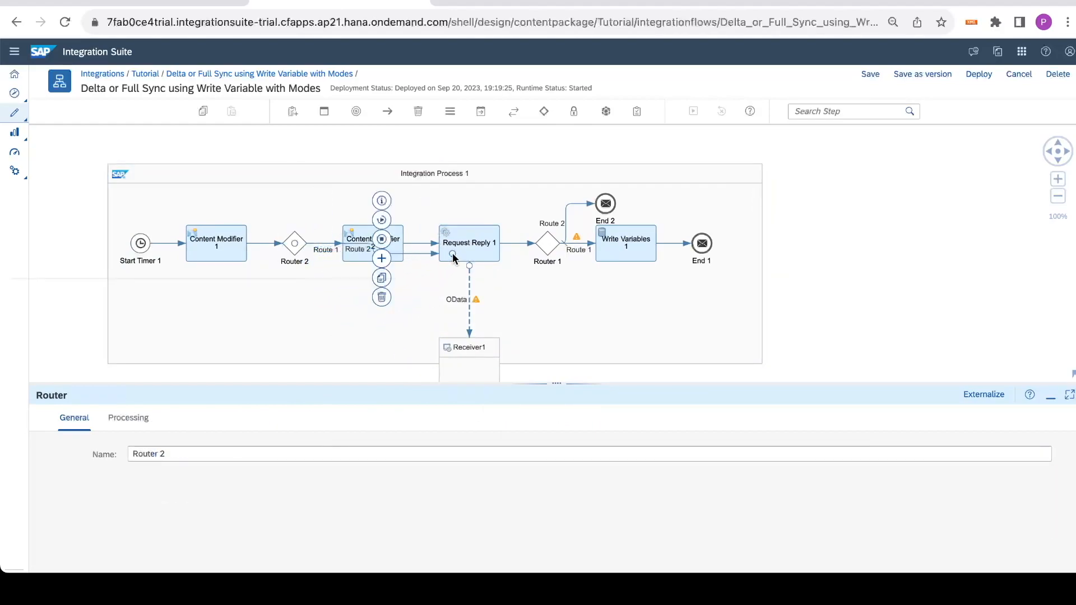
click(758, 240)
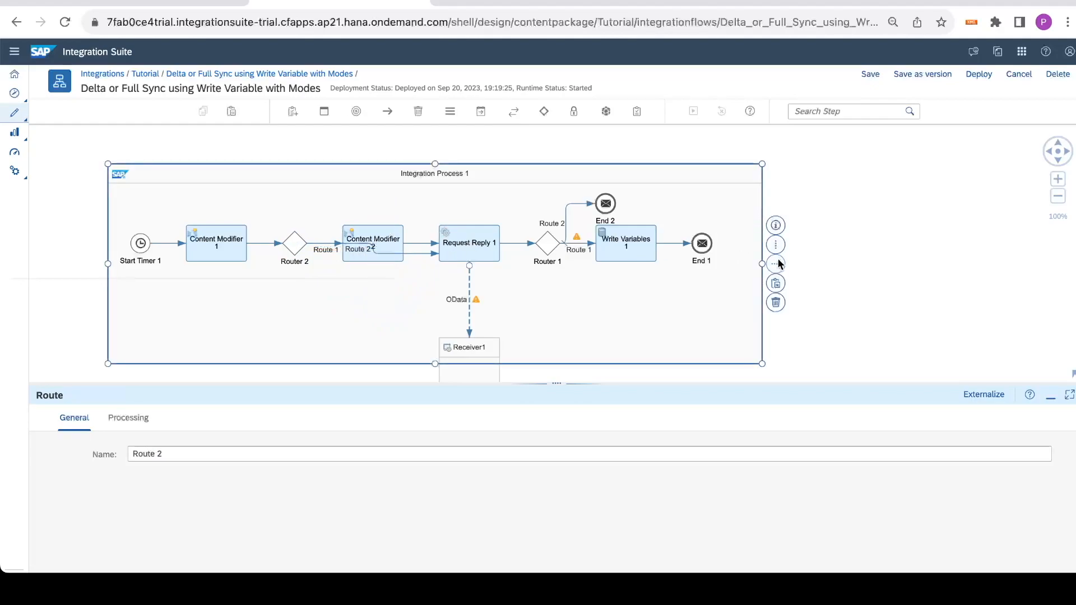
Try moving Content Modifier 2 below the main line and bending Route 2 underneath it
click(393, 244)
drag(375, 253, 375, 287)
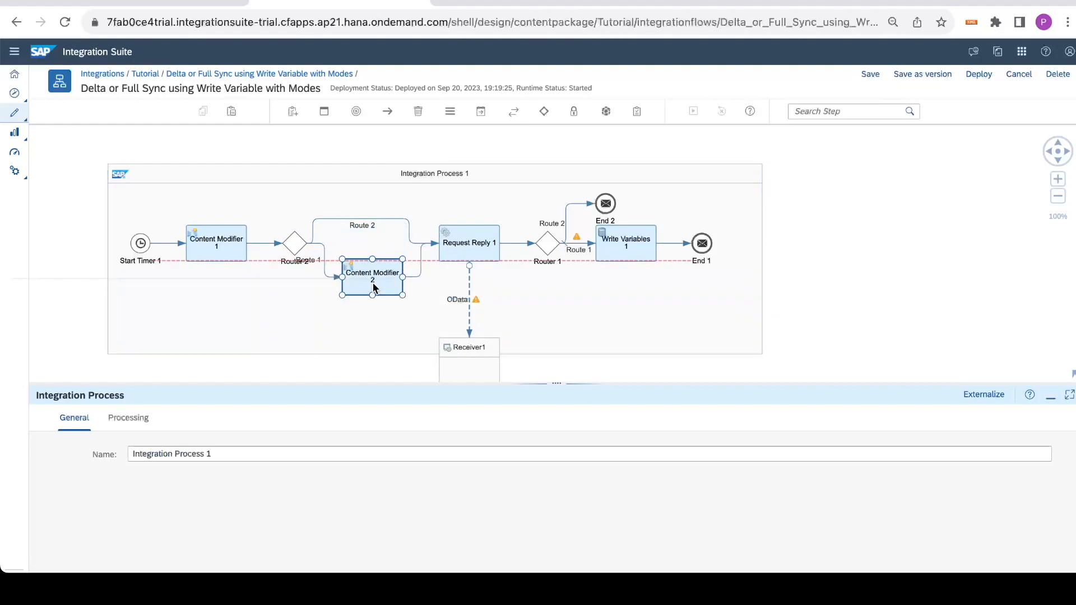
click(375, 219)
click(807, 249)
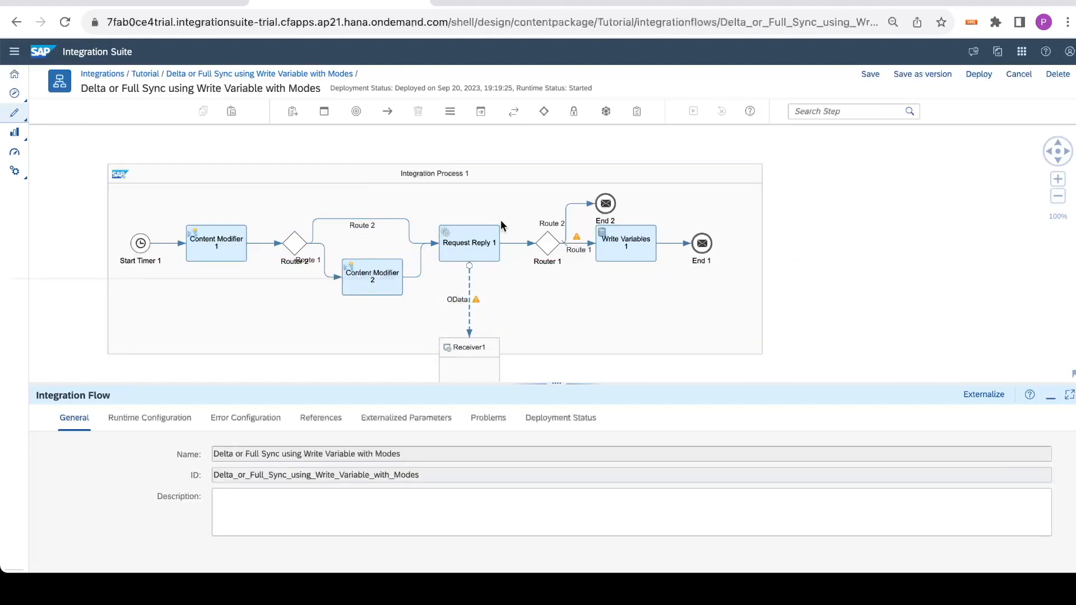
drag(335, 219, 335, 359)
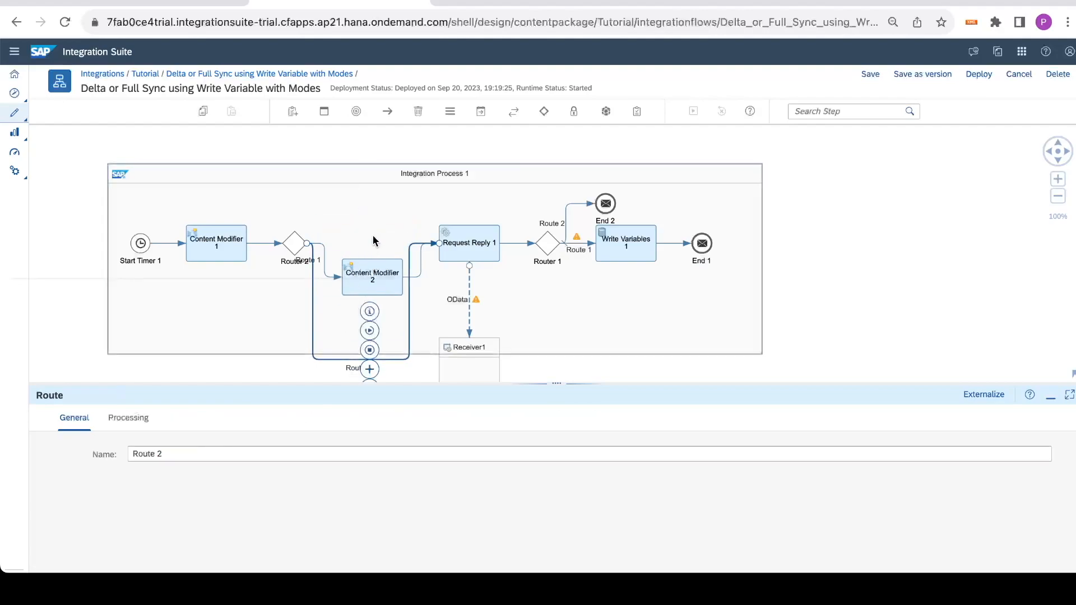
Auto-arrange the process horizontally again and, within a taller frame, reroute Route 2 beneath Content Modifier 2
click(762, 263)
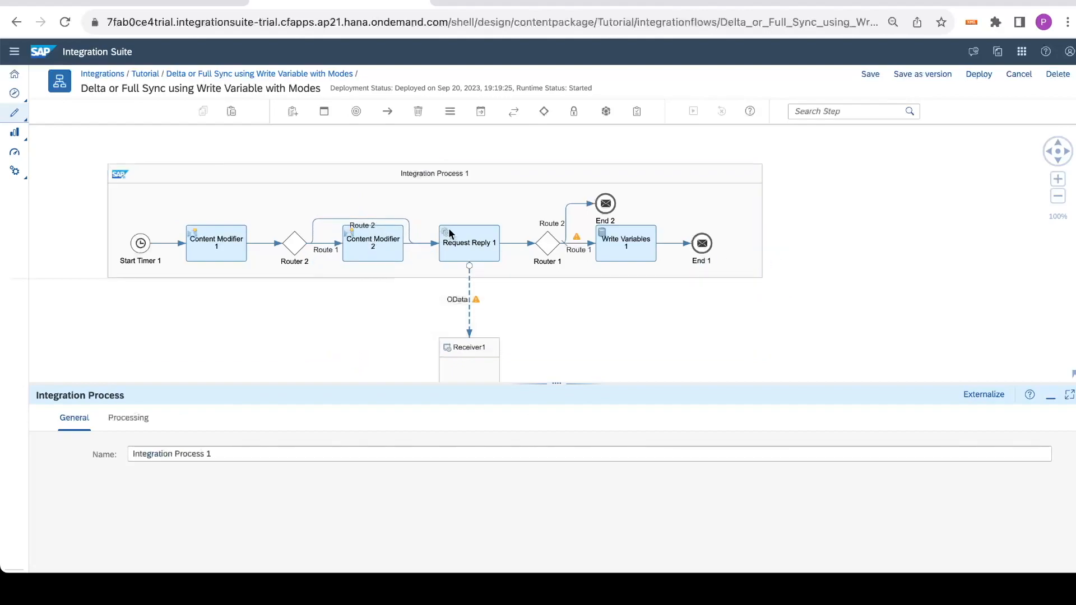
click(392, 220)
click(408, 277)
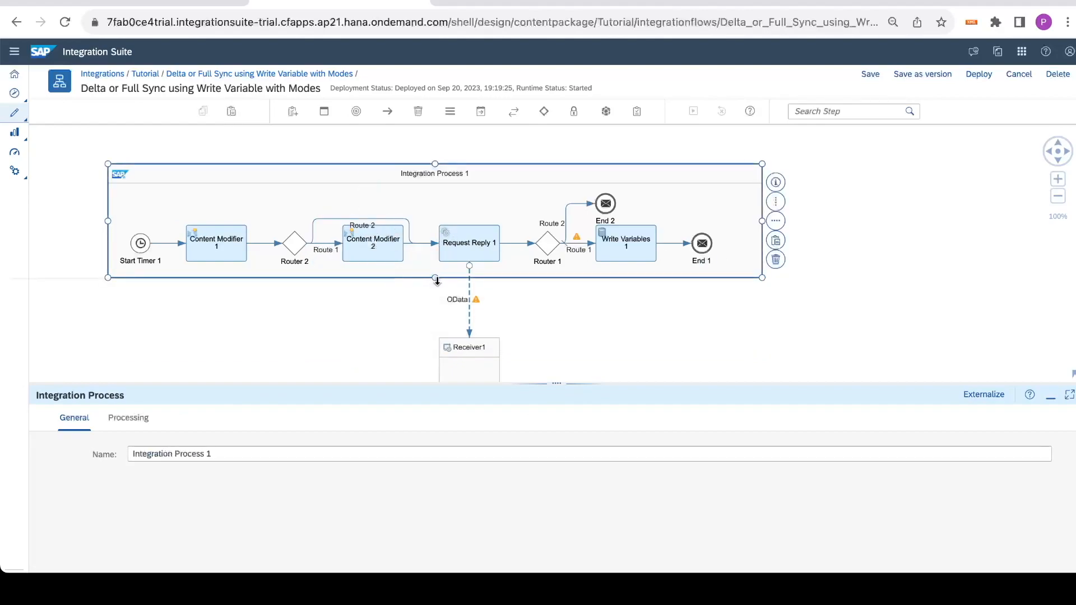
click(370, 219)
drag(348, 219, 348, 322)
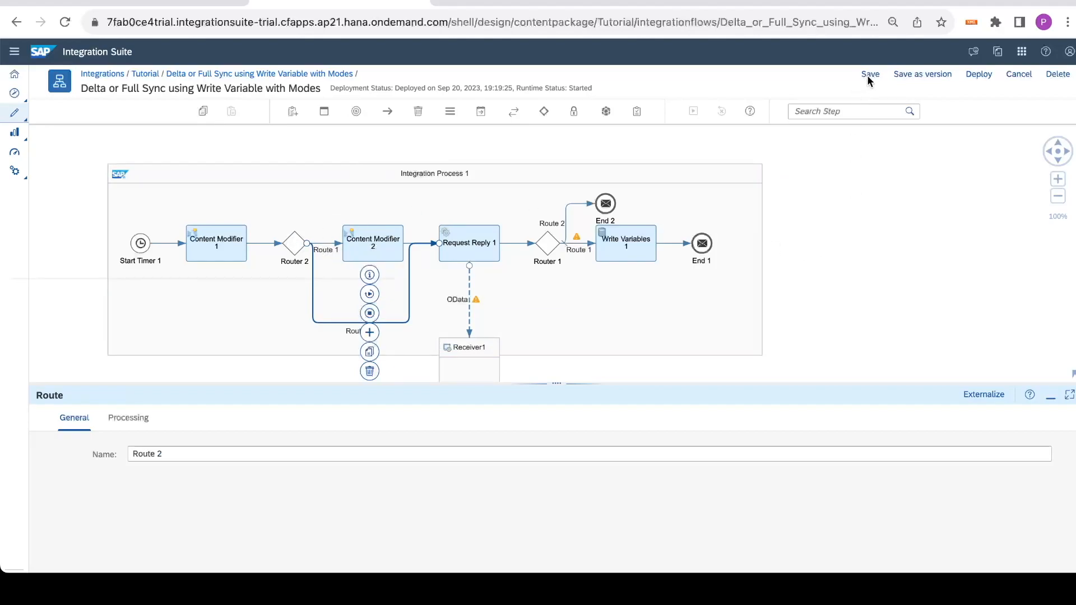
Open the exchange properties of Content Modifier 1 to review manualRun, isManual and lastSync
click(721, 594)
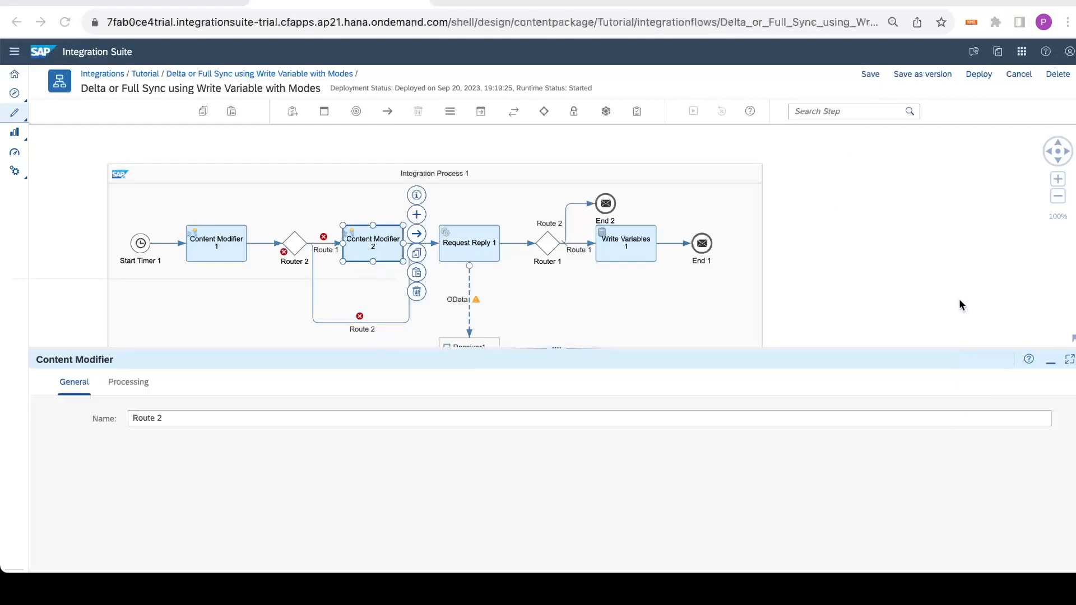
click(959, 297)
click(217, 246)
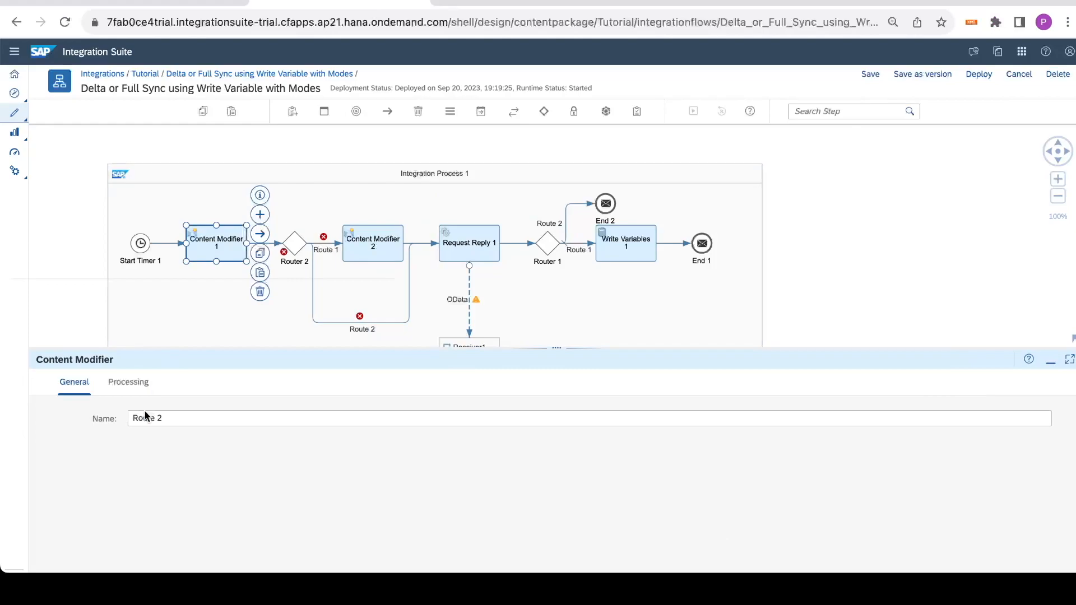
click(137, 382)
click(204, 392)
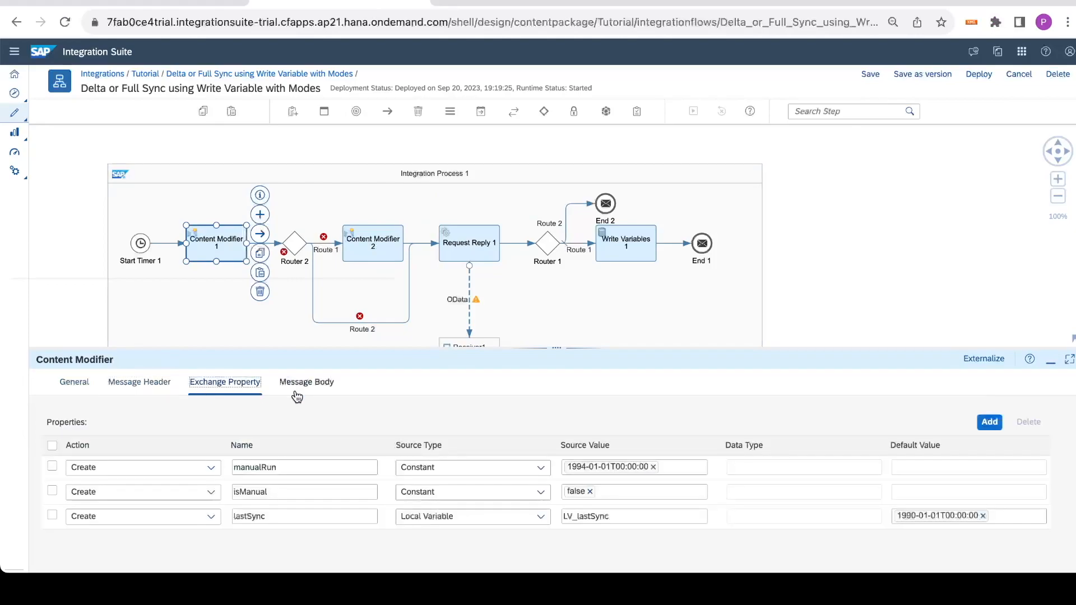
Add a new exchange property row to Content Modifier 2
click(296, 392)
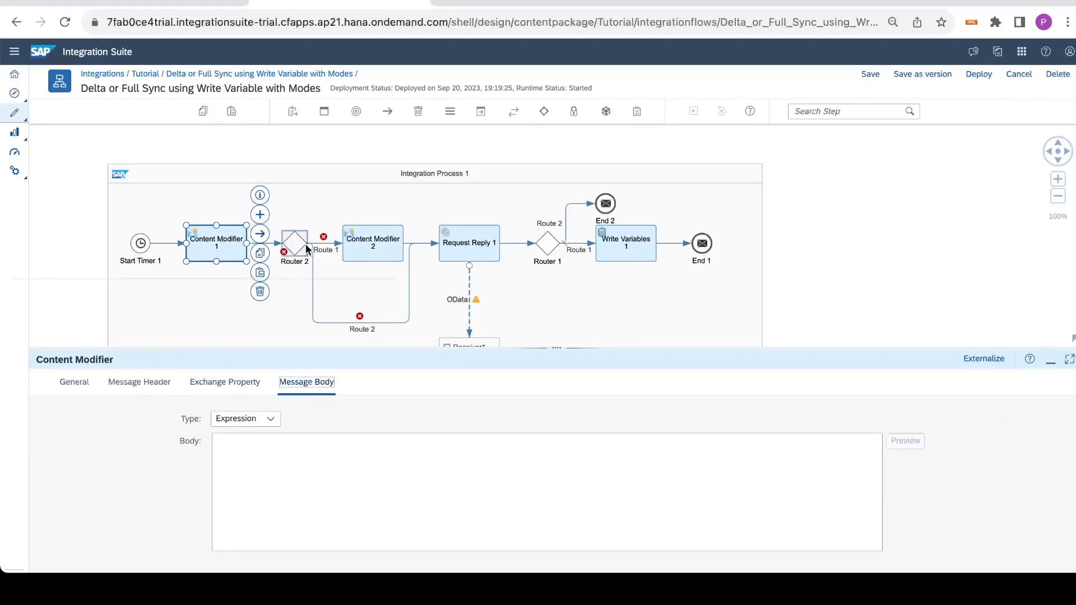
click(369, 244)
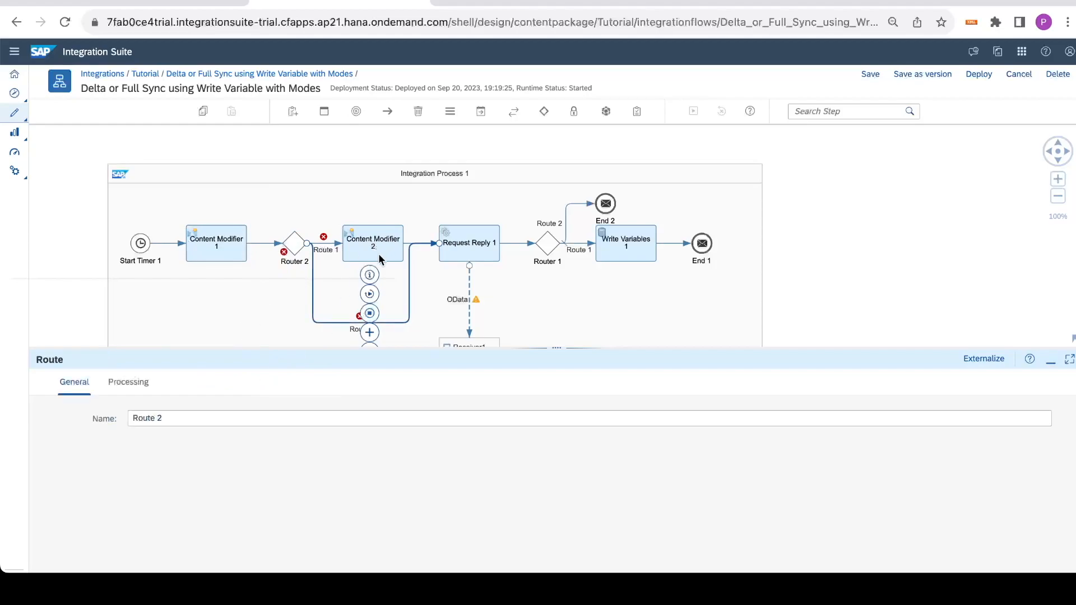
click(380, 242)
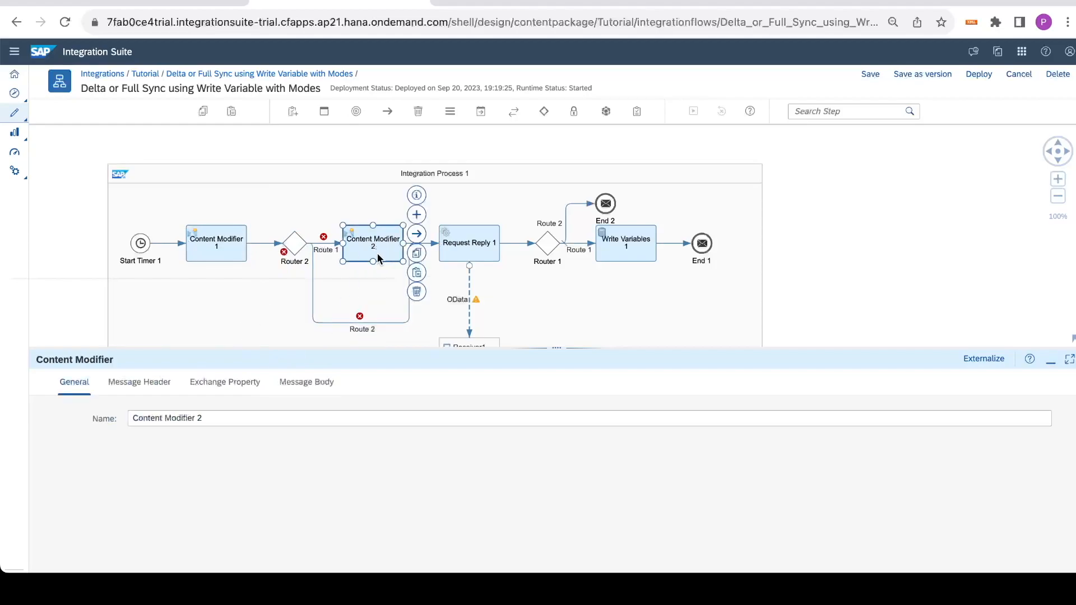
click(332, 322)
click(392, 235)
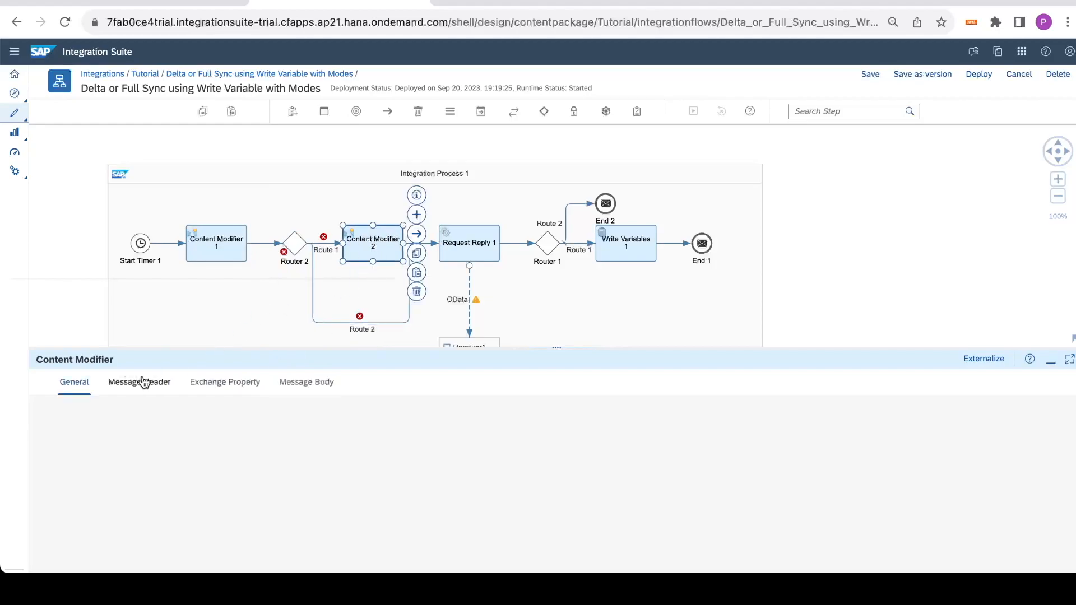
click(141, 381)
click(199, 385)
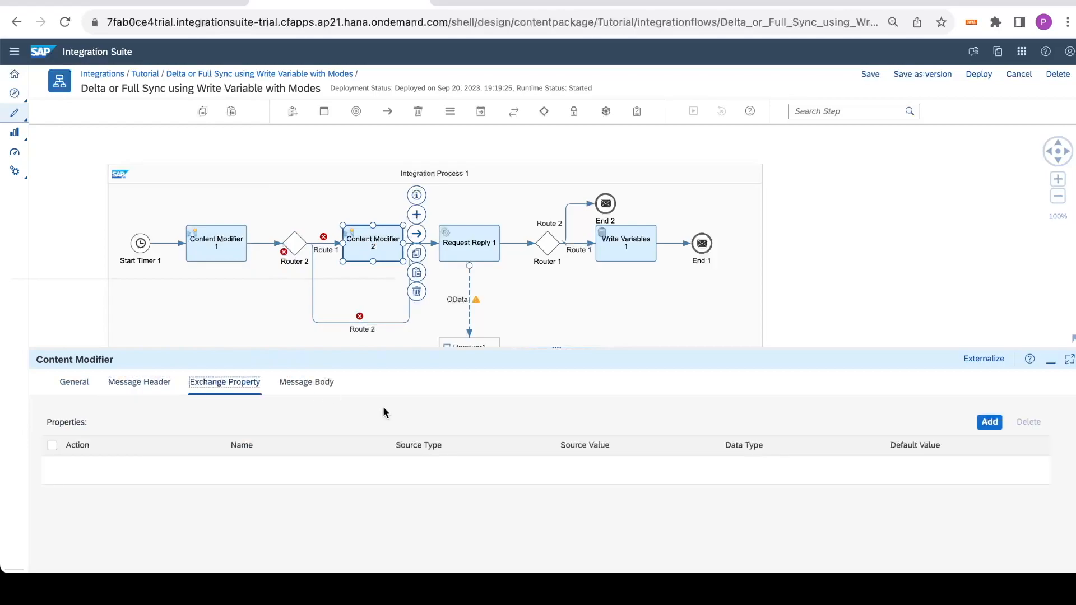
click(978, 425)
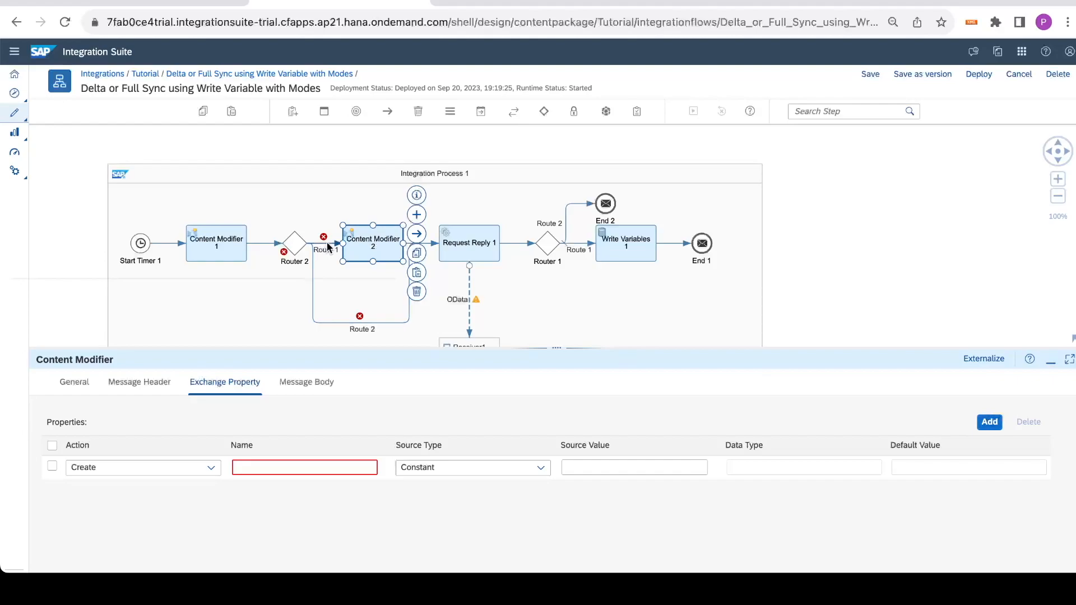
Rename the route leading from Router 2 into Content Modifier 2 as Manual Mode
click(326, 243)
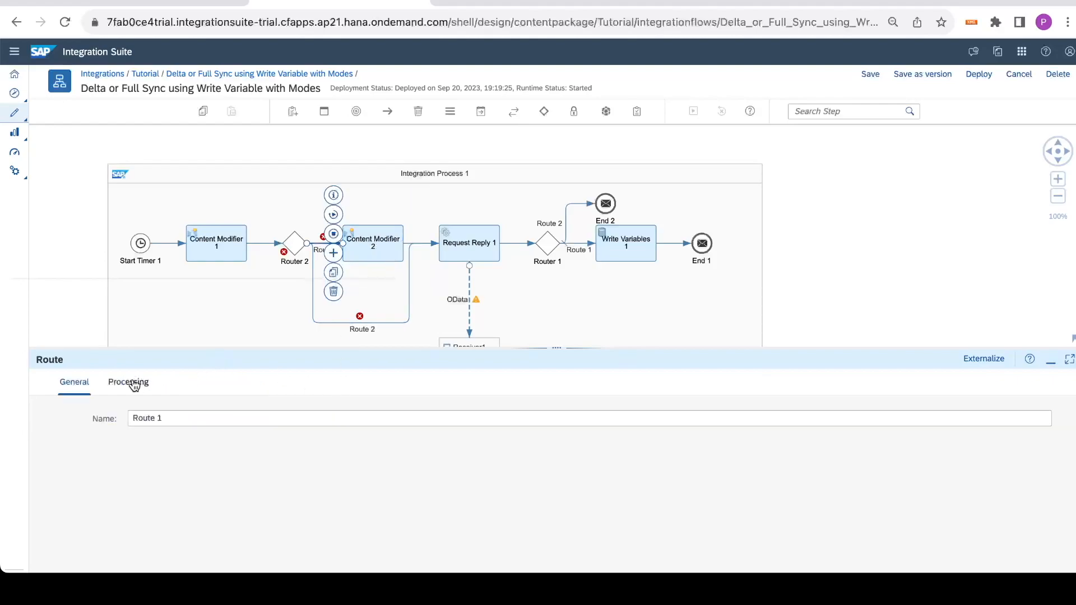
drag(193, 424, 96, 421)
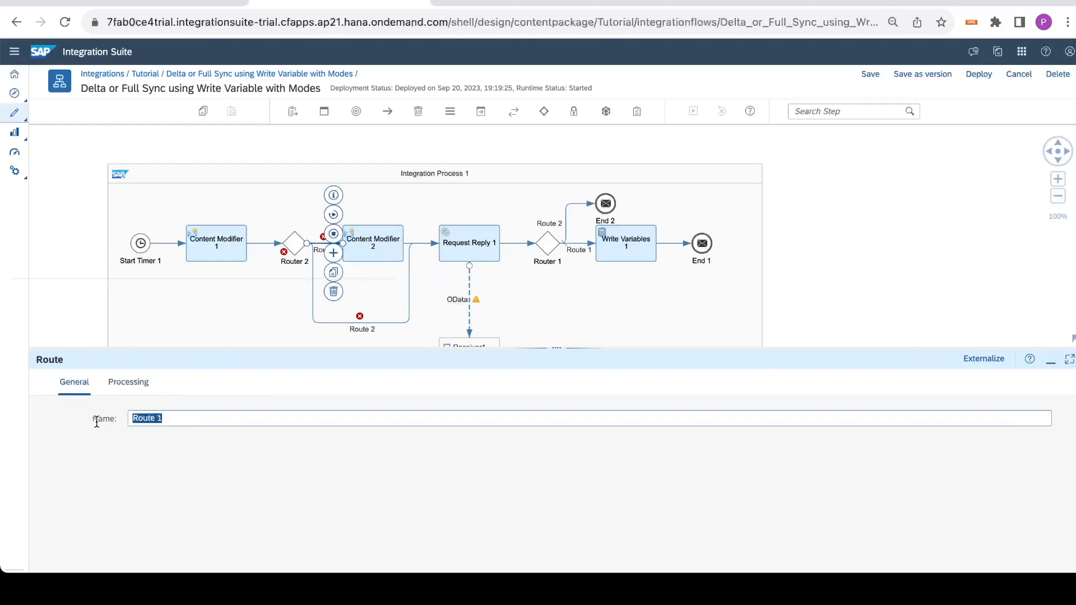
text(Manual)
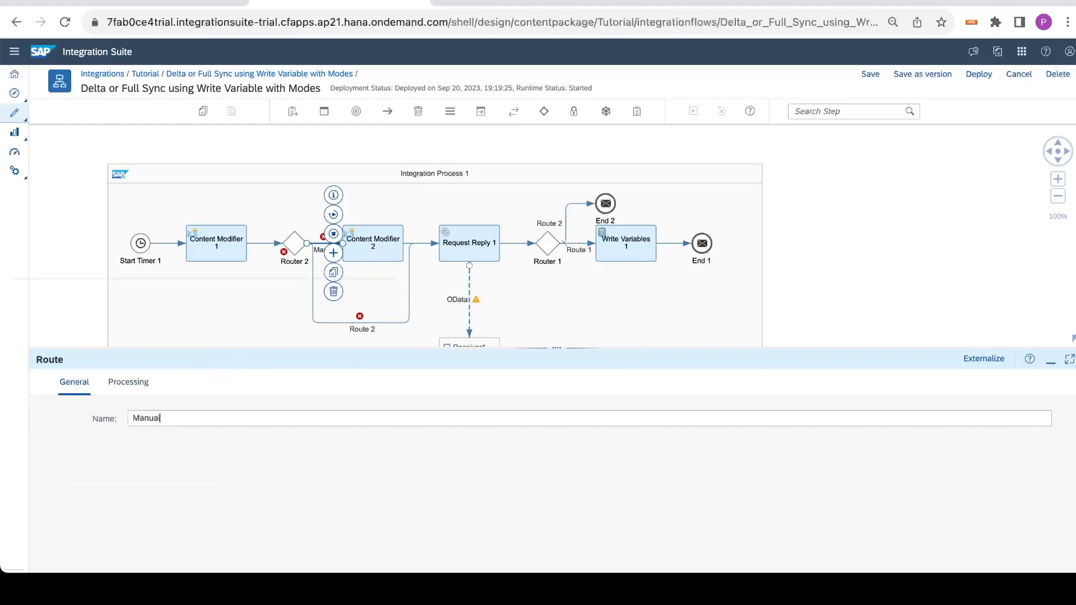
text( Mode)
click(817, 250)
Rename the route that bypasses Content Modifier 2 as Auto Mode
click(370, 322)
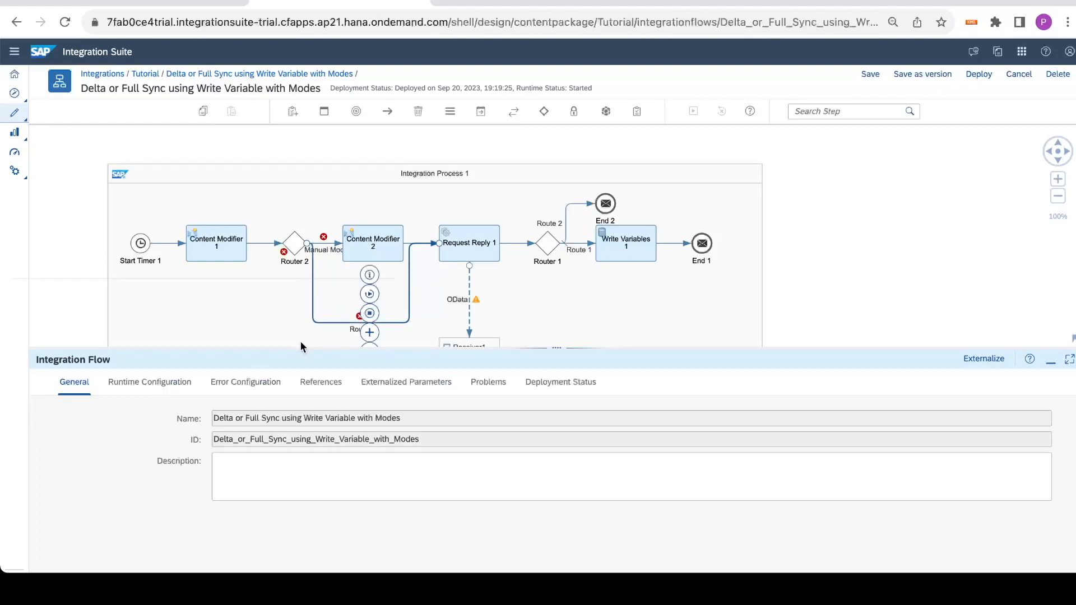
drag(171, 418, 103, 418)
text(Ad)
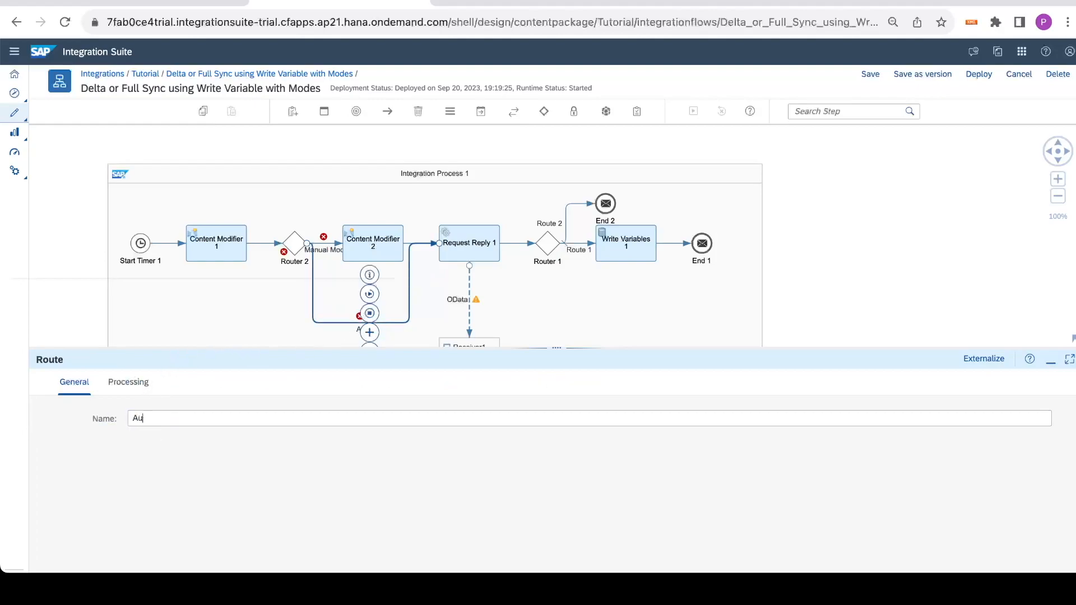
text(to Mode)
click(848, 275)
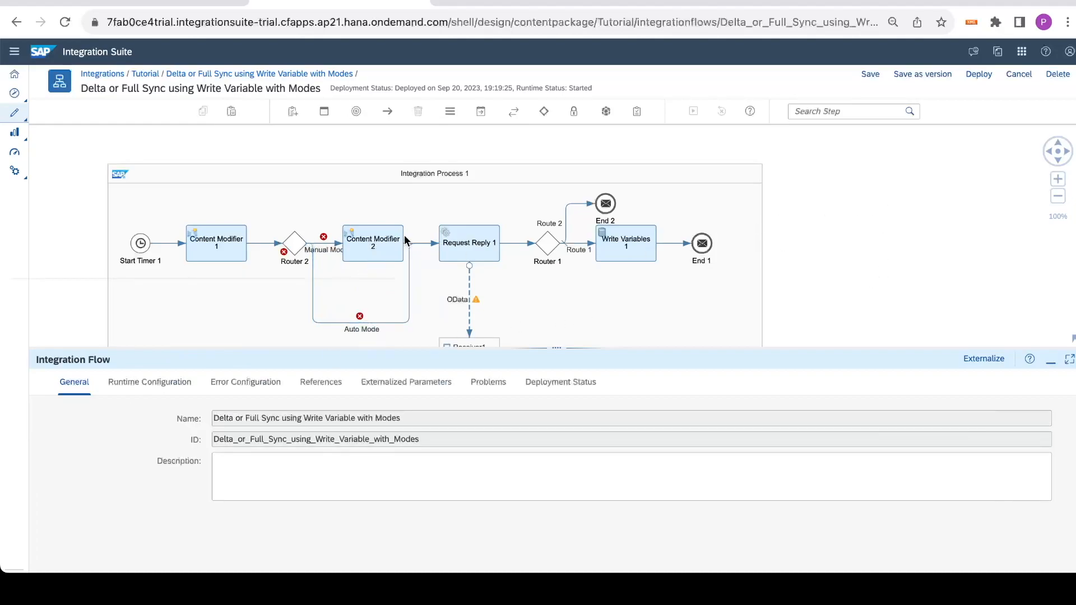
Rename Router 2 as Mode Check
click(301, 237)
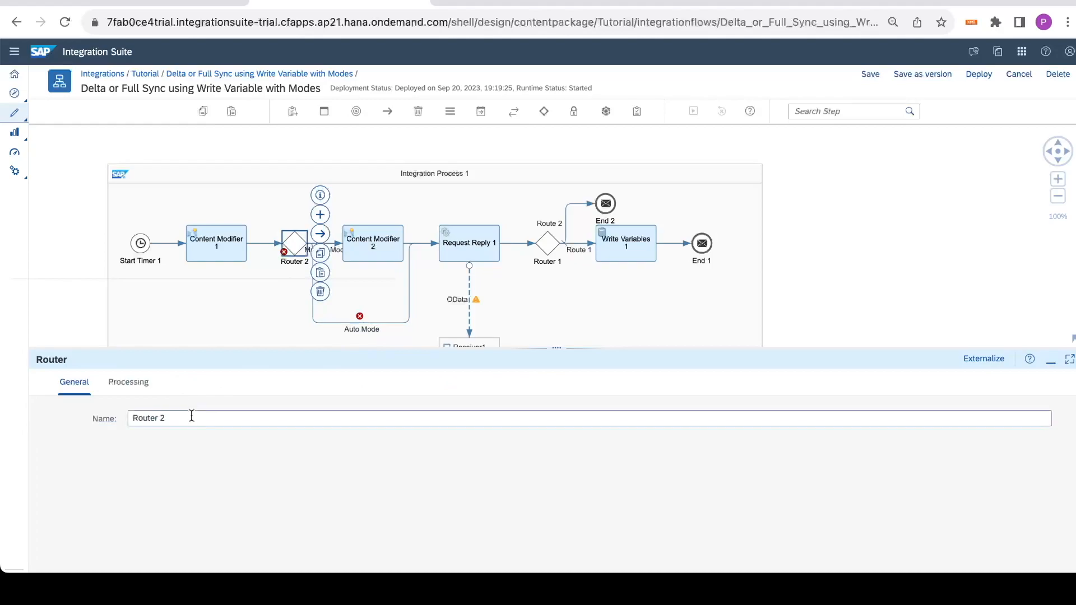
text(Mode Ch)
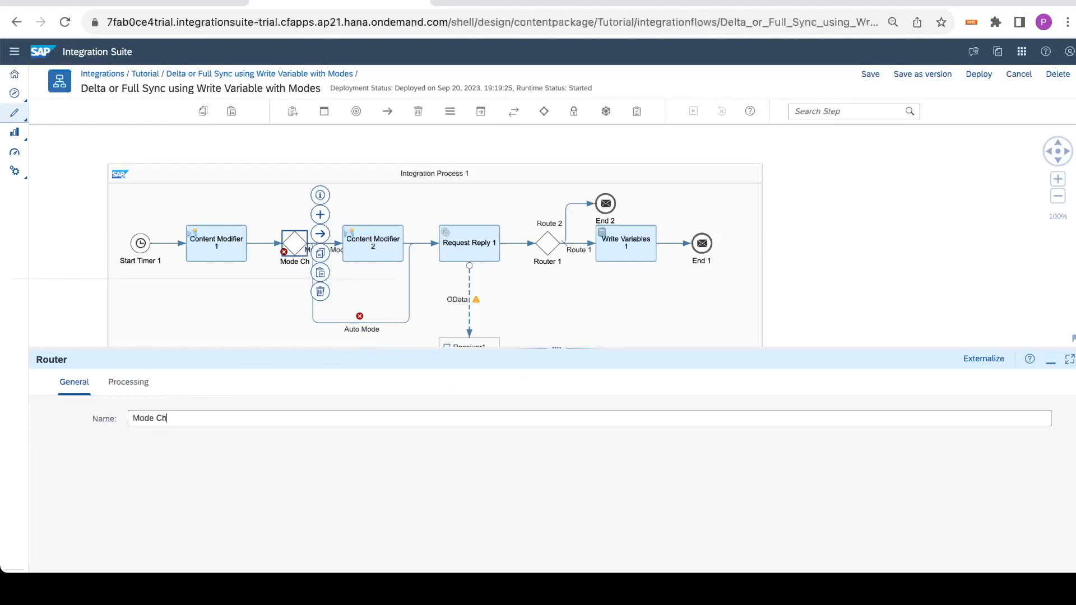
text(eck)
click(855, 277)
Copy the property name lastSync from the exchange properties of Content Modifier 1
click(382, 245)
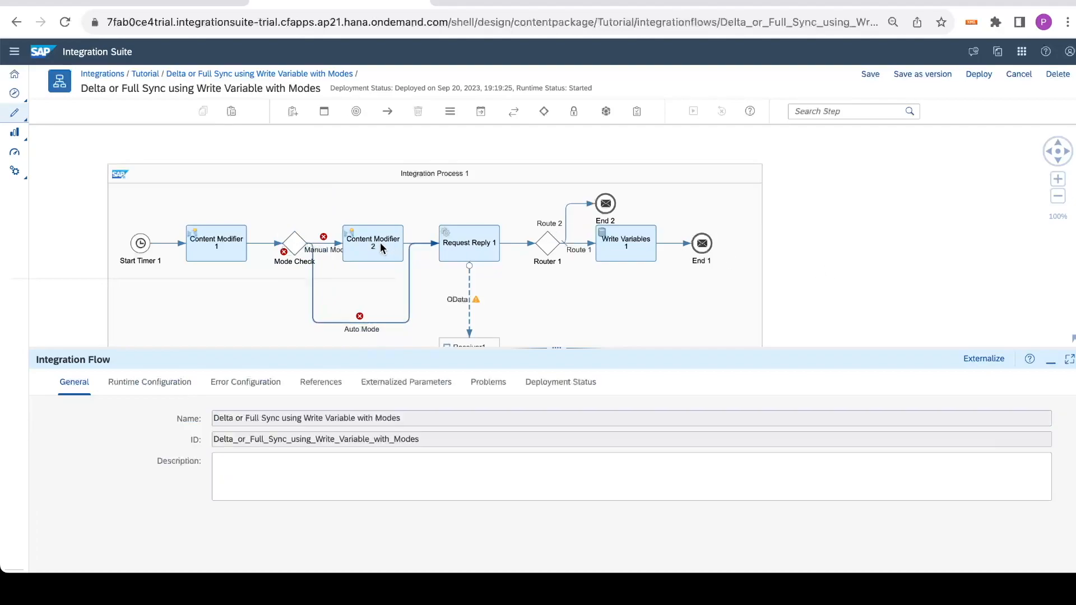
click(370, 235)
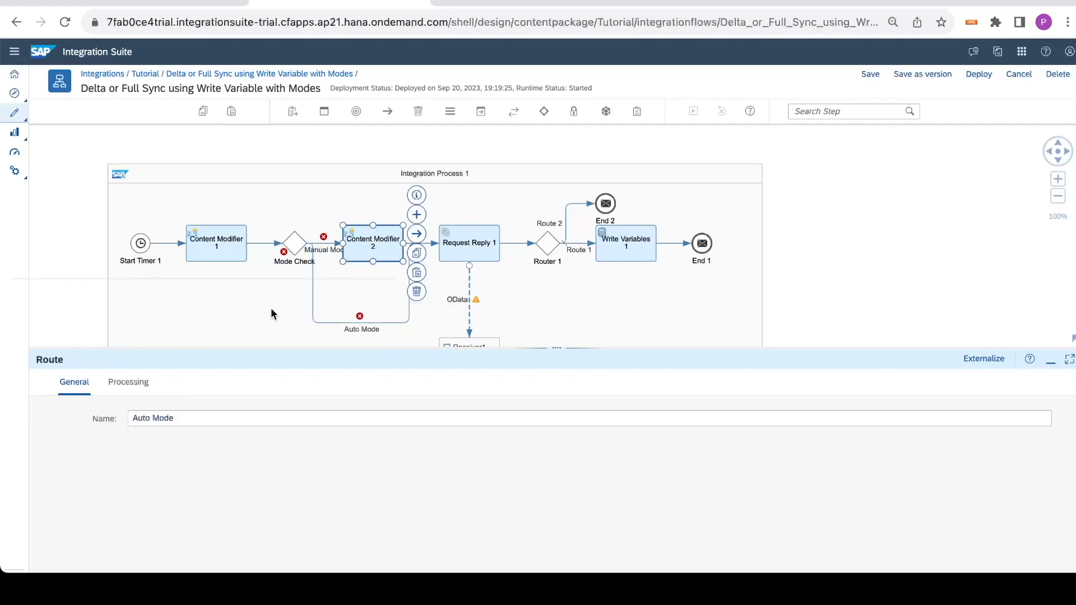
click(239, 257)
click(139, 382)
click(224, 381)
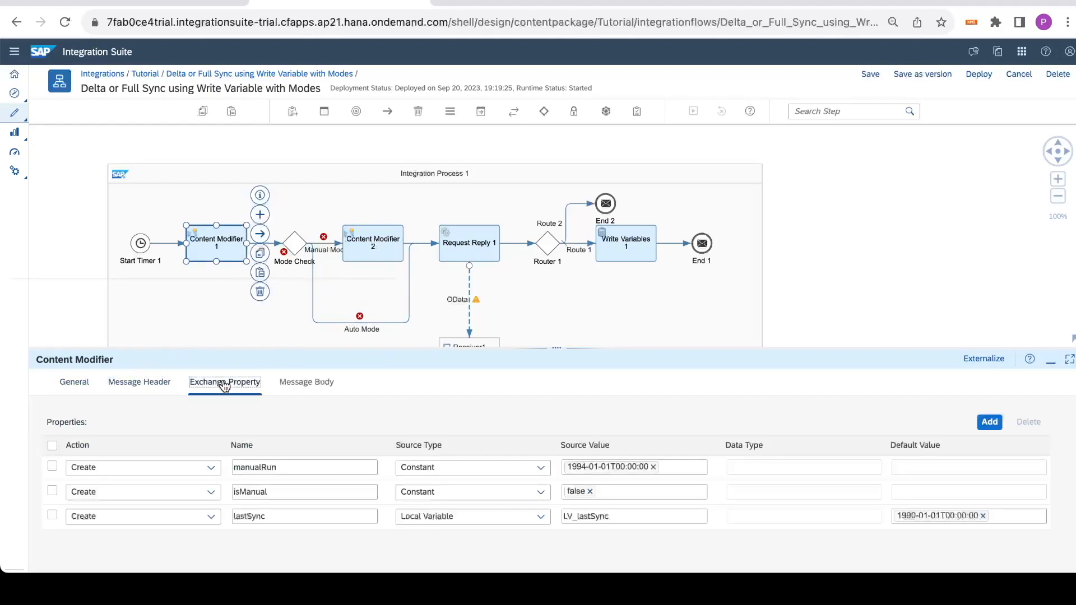
double_click(278, 513)
key(super+c)
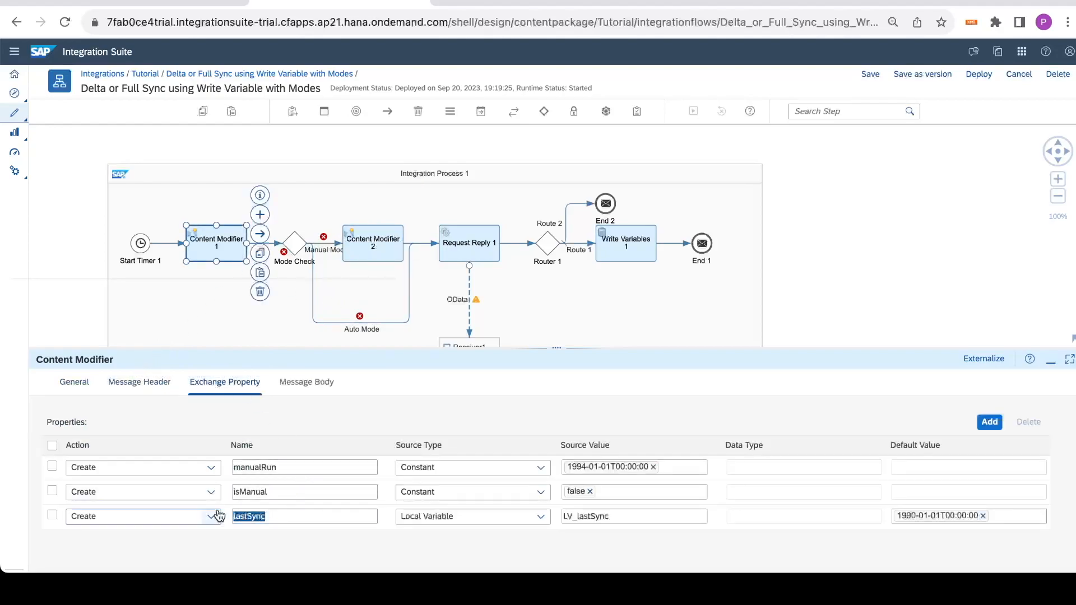
Name the new exchange property in Content Modifier 2 lastSync and set its source type to Property
click(384, 242)
click(384, 241)
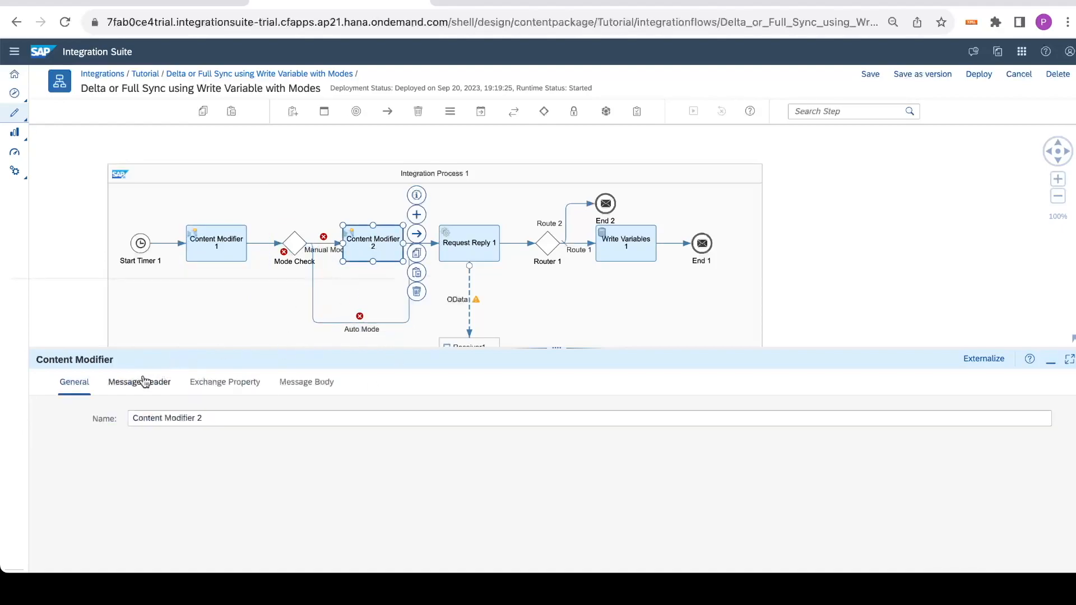
click(140, 382)
click(216, 384)
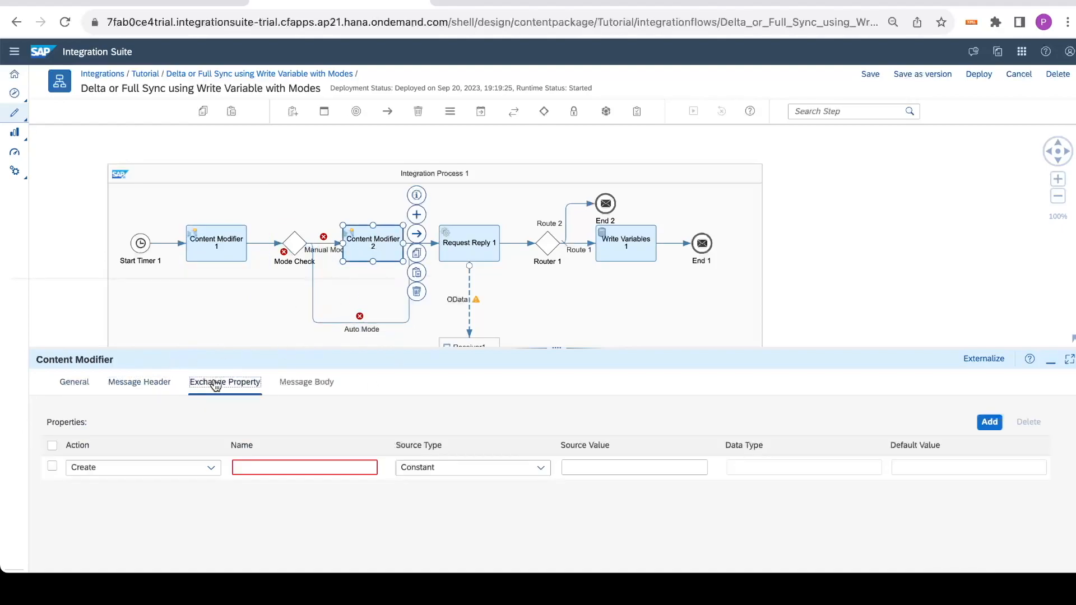
click(281, 467)
key(super+v)
click(488, 478)
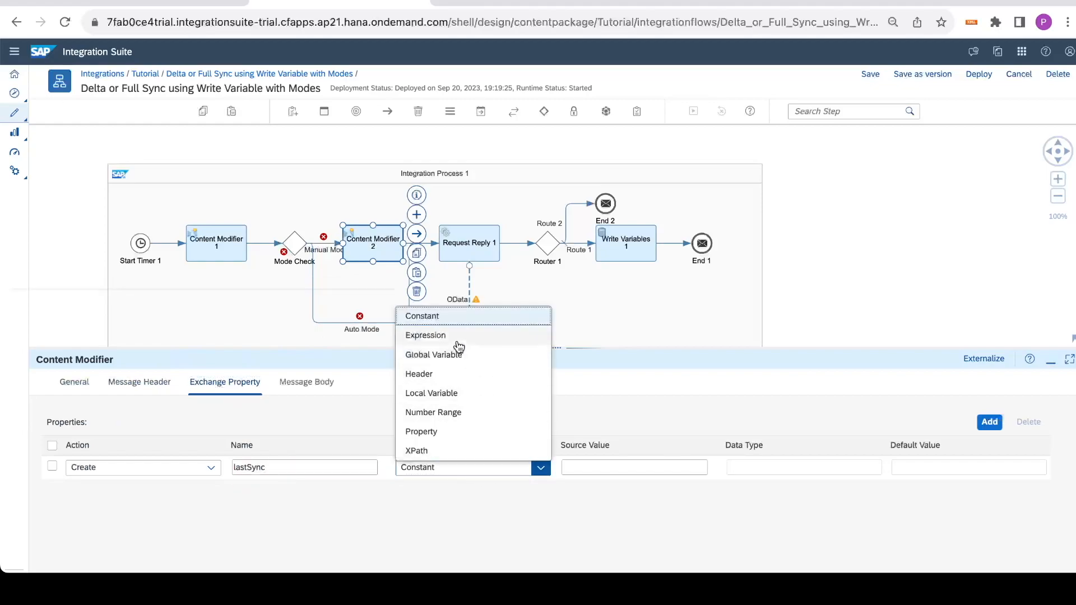
click(447, 433)
Copy the property name manualRun from the exchange properties of Content Modifier 1
click(219, 254)
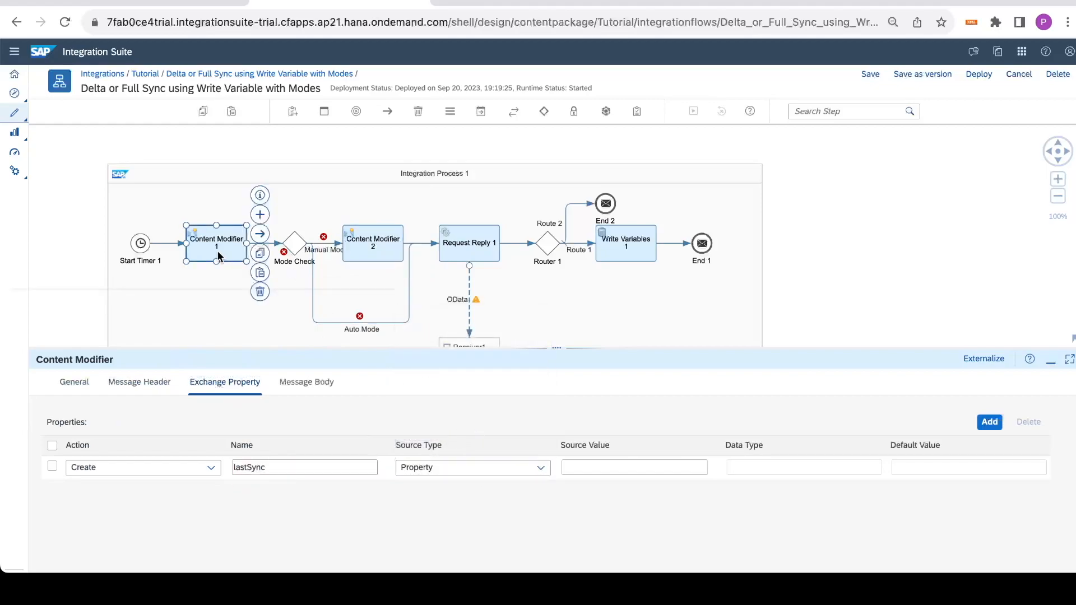
click(140, 382)
click(225, 382)
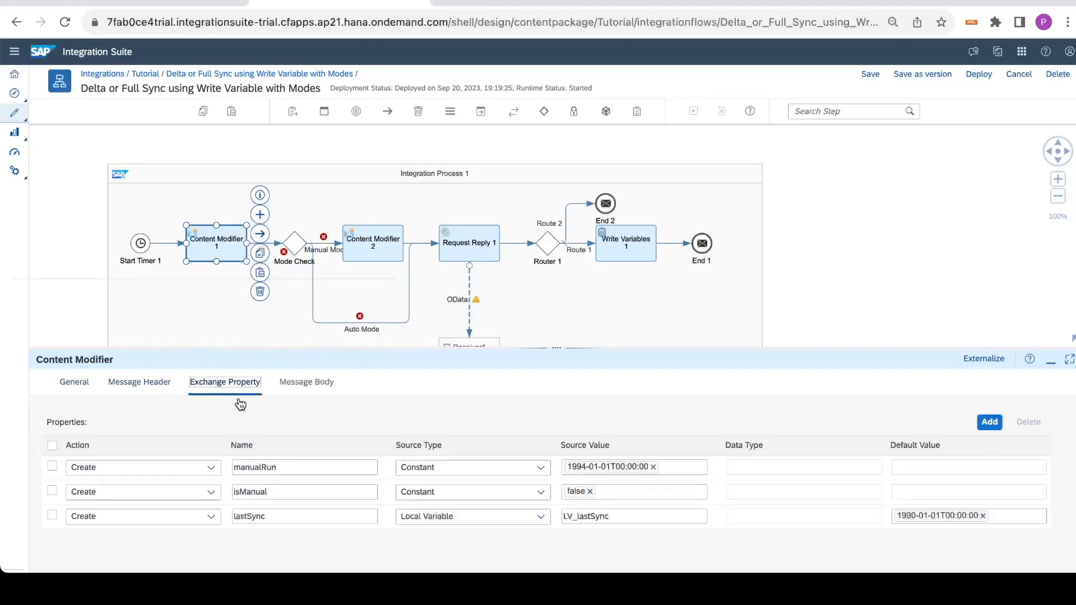
drag(292, 470, 211, 470)
key(ctrl+c)
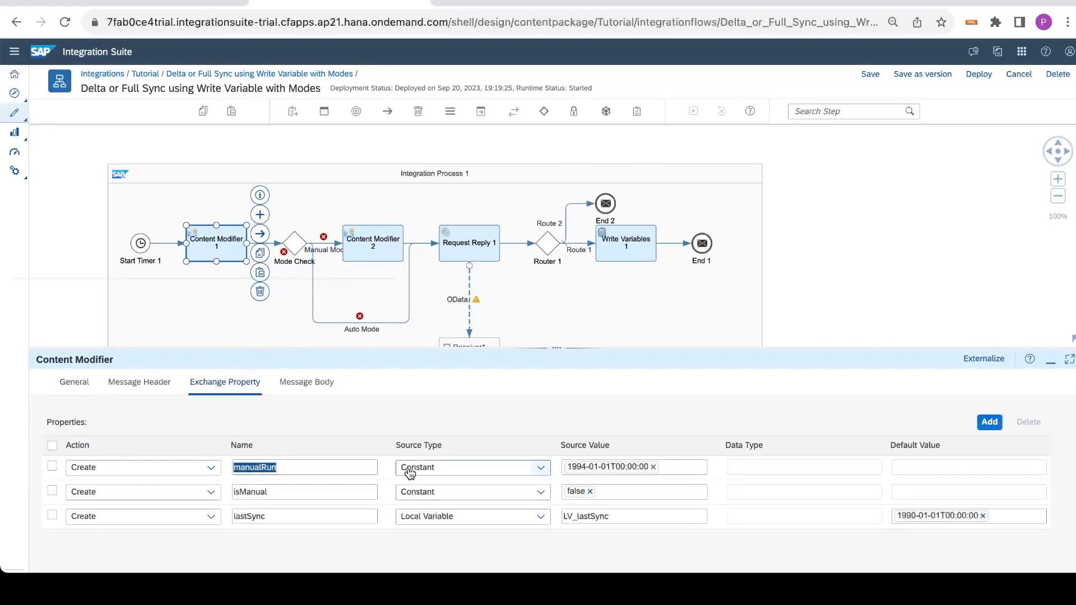
Set the source value of Content Modifier 2's lastSync property to manualRun and save the integration flow
click(375, 254)
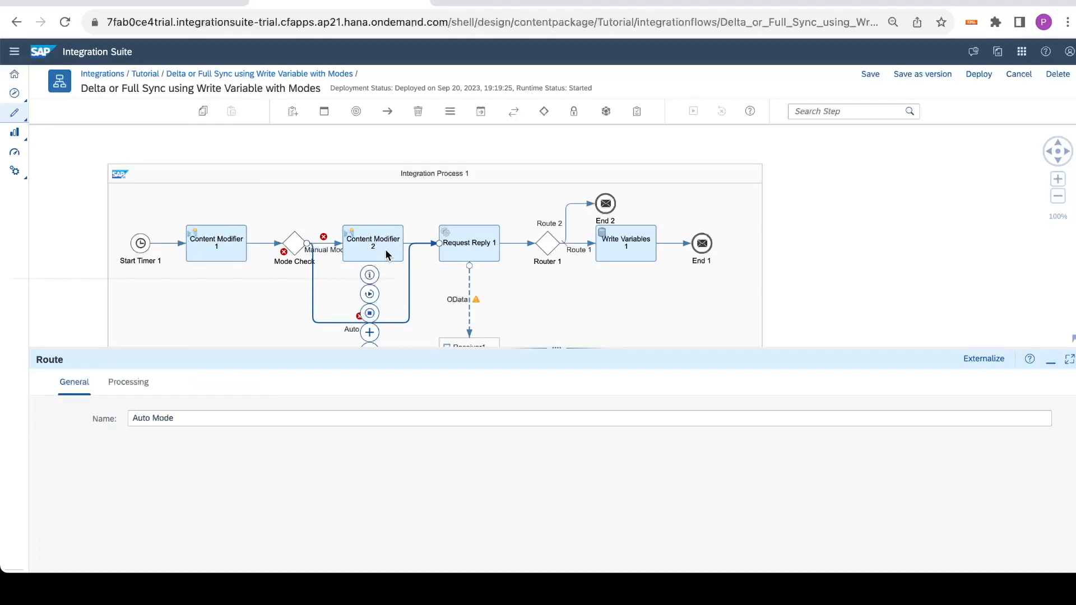
click(385, 246)
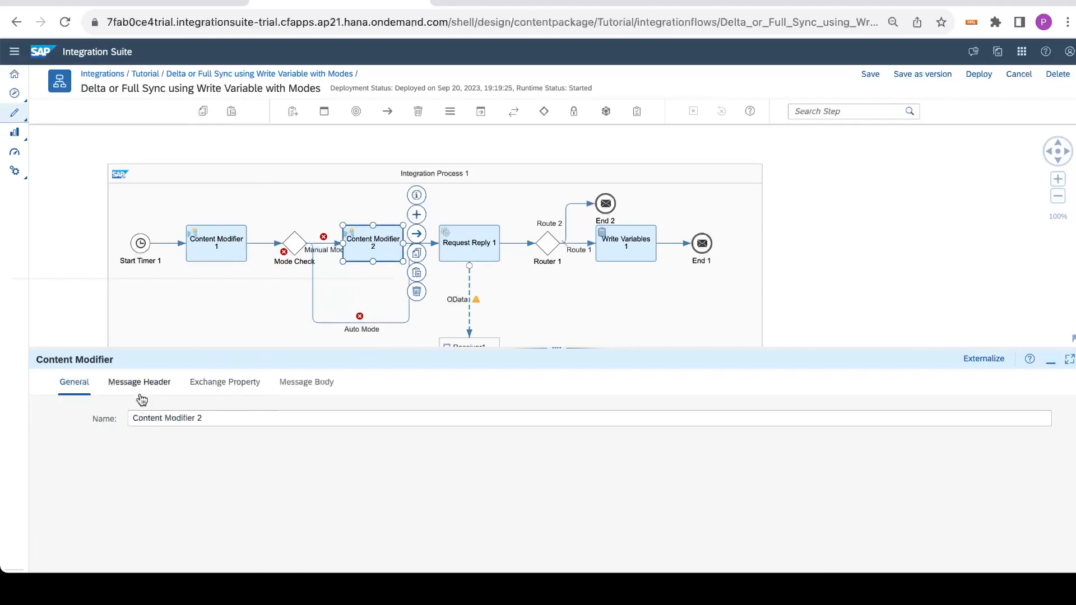
click(139, 382)
click(236, 392)
click(606, 467)
key(ctrl+v)
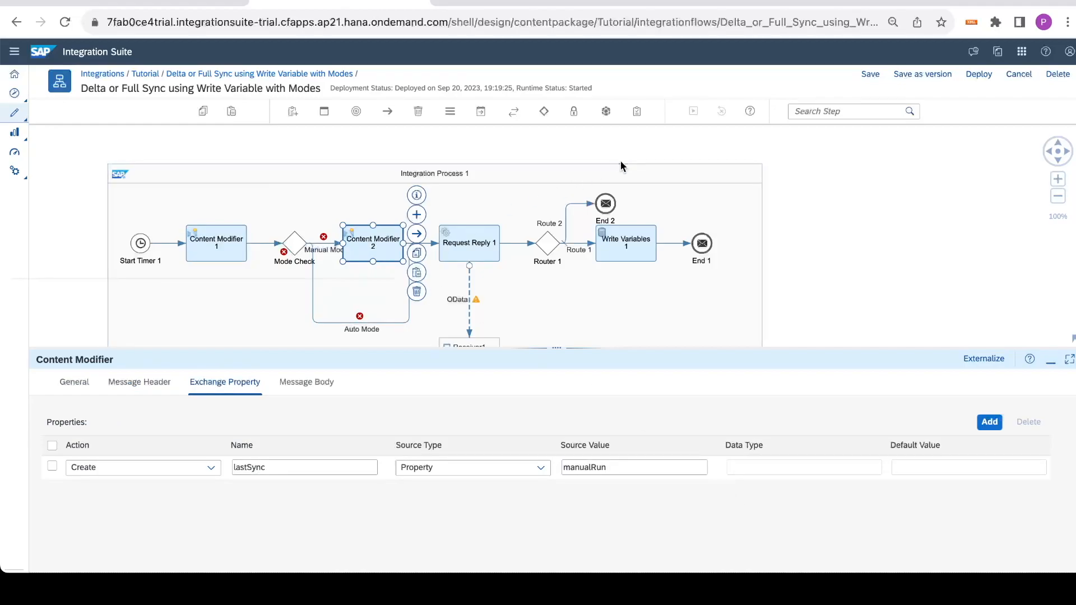
click(870, 74)
Make Auto Mode the default route of the Mode Check router
click(323, 243)
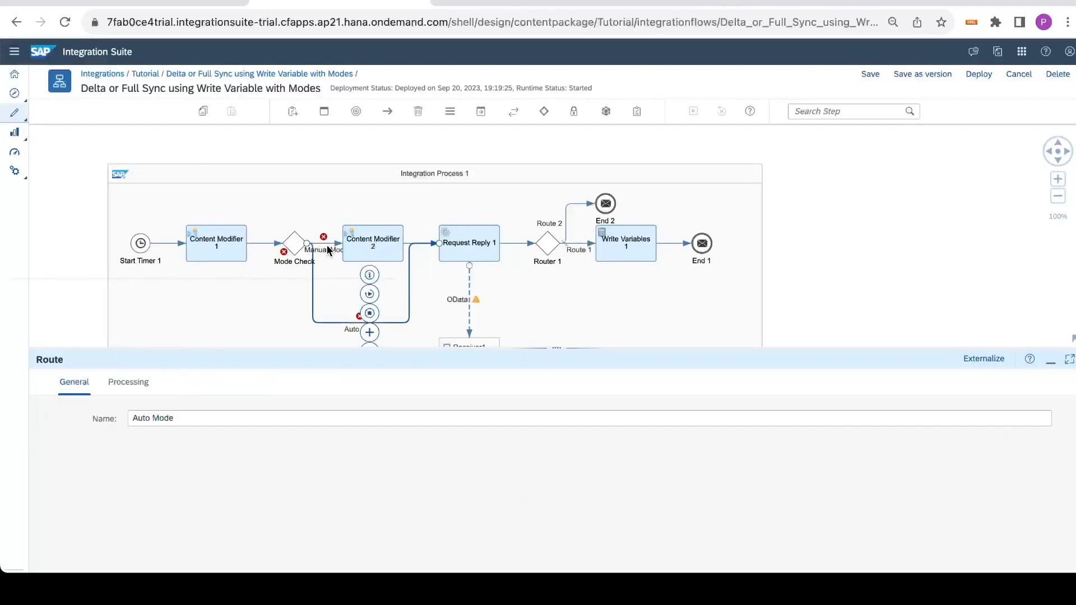
click(128, 381)
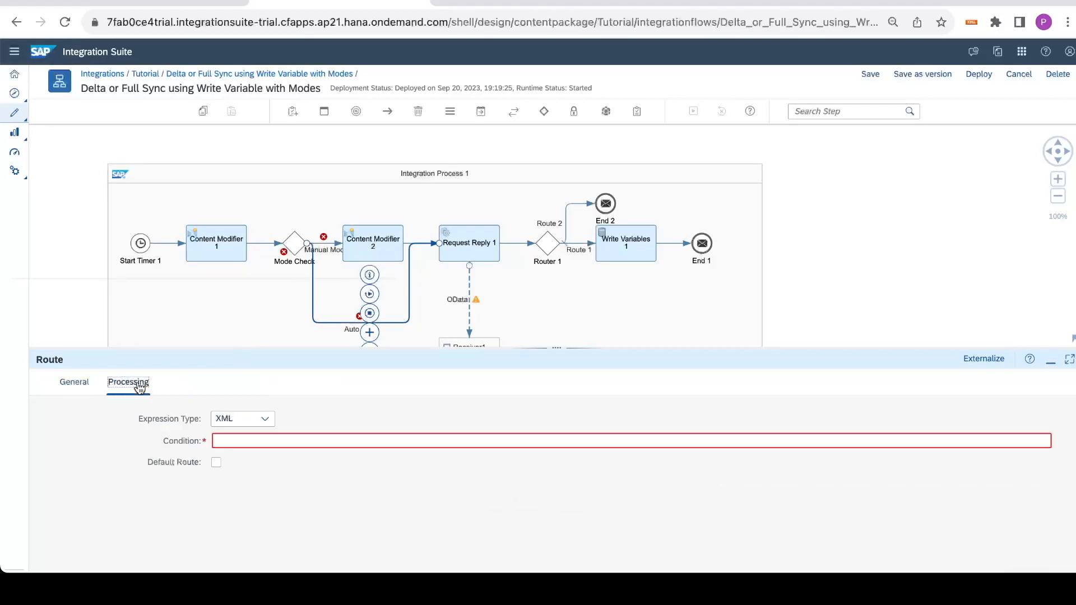
click(216, 463)
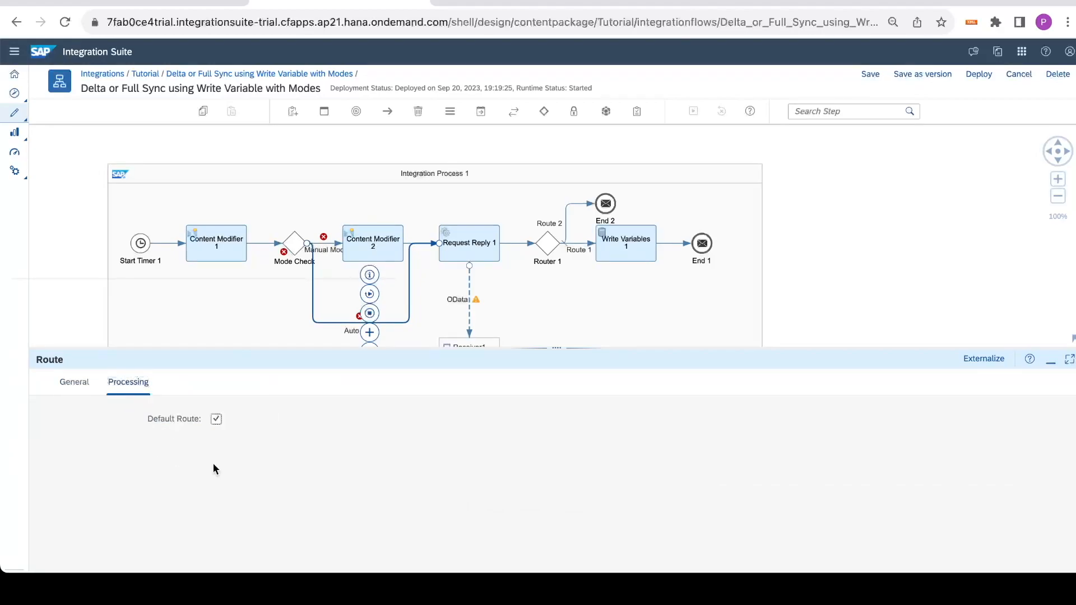
Set the Manual Mode route's expression type to Non-XML and start its condition with ${property
click(329, 244)
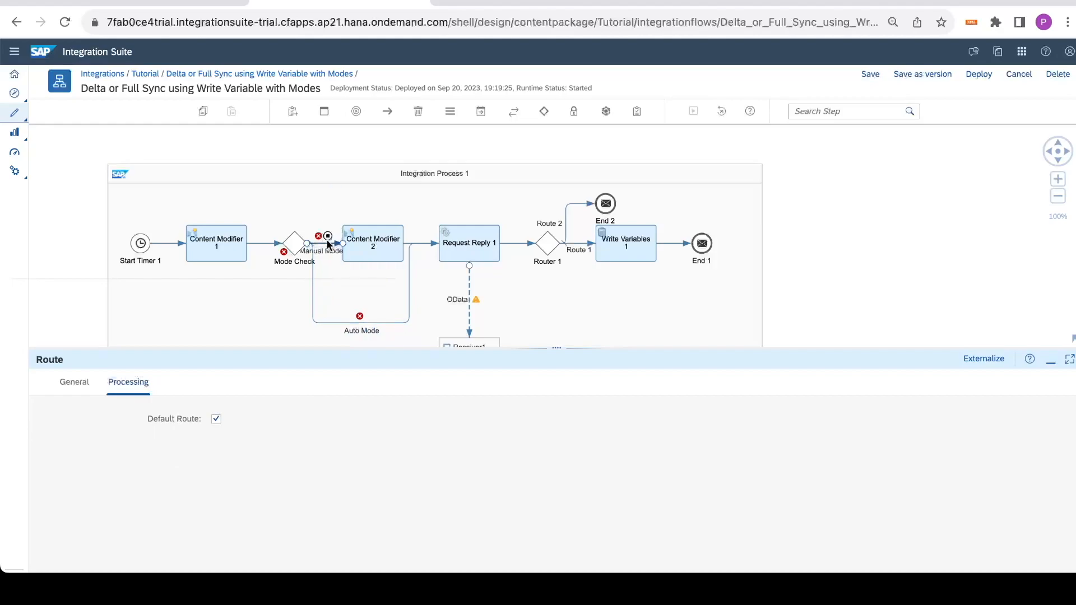
click(124, 381)
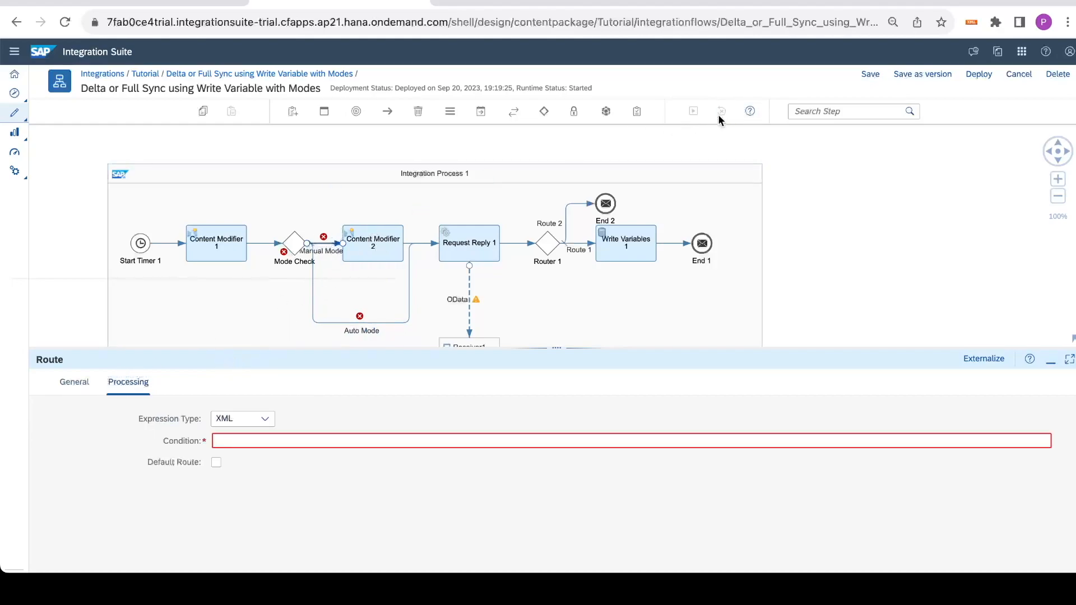
click(265, 419)
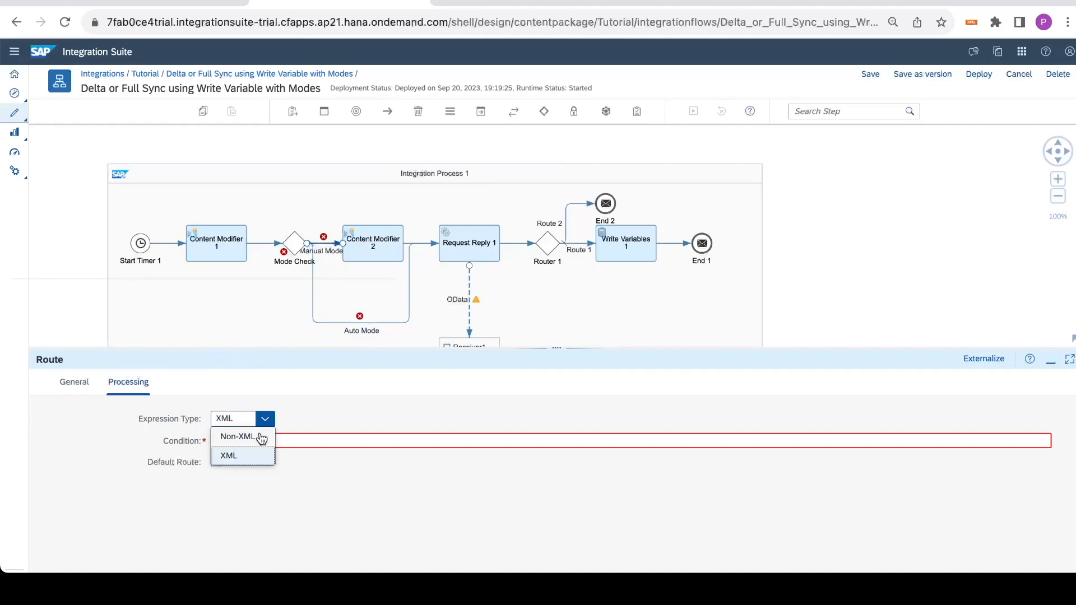
click(261, 437)
click(287, 439)
text(${property.)
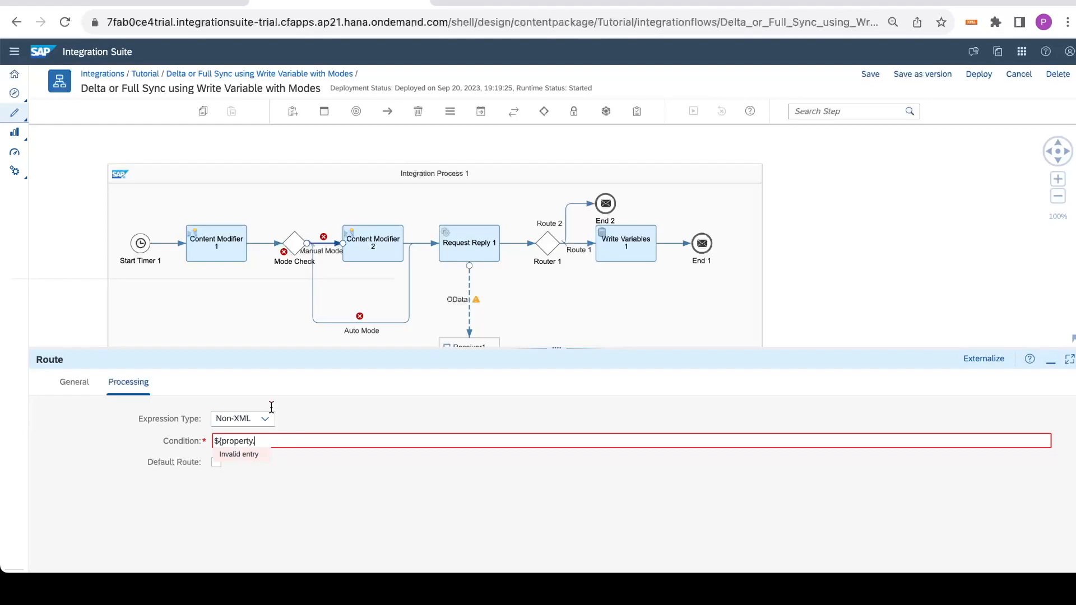
Copy the property name isManual from the exchange properties of Content Modifier 1
click(226, 255)
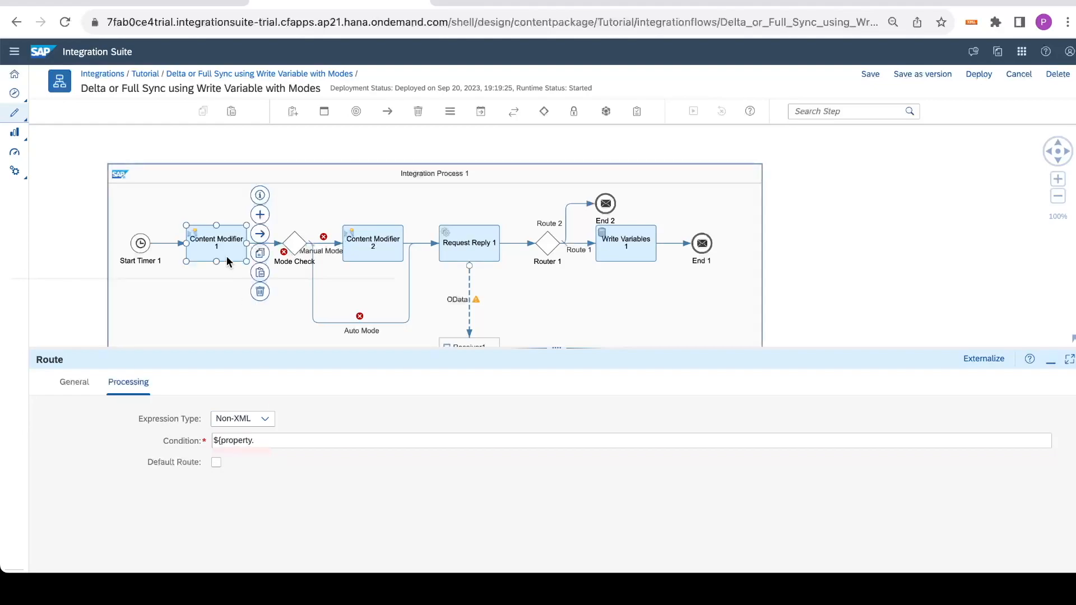
click(133, 389)
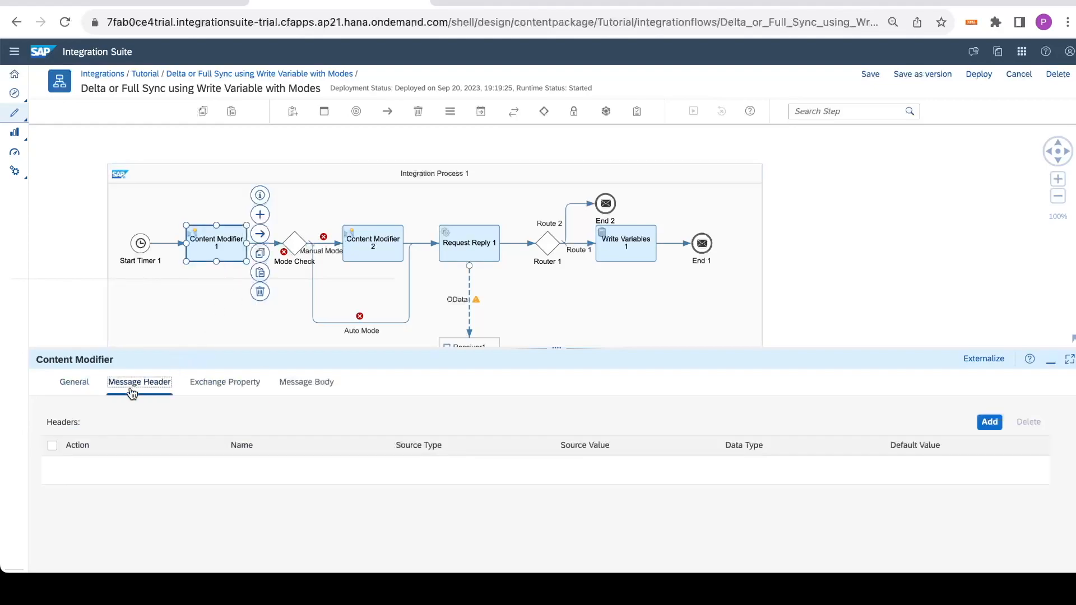
click(225, 382)
drag(301, 491, 197, 496)
key(ctrl+c)
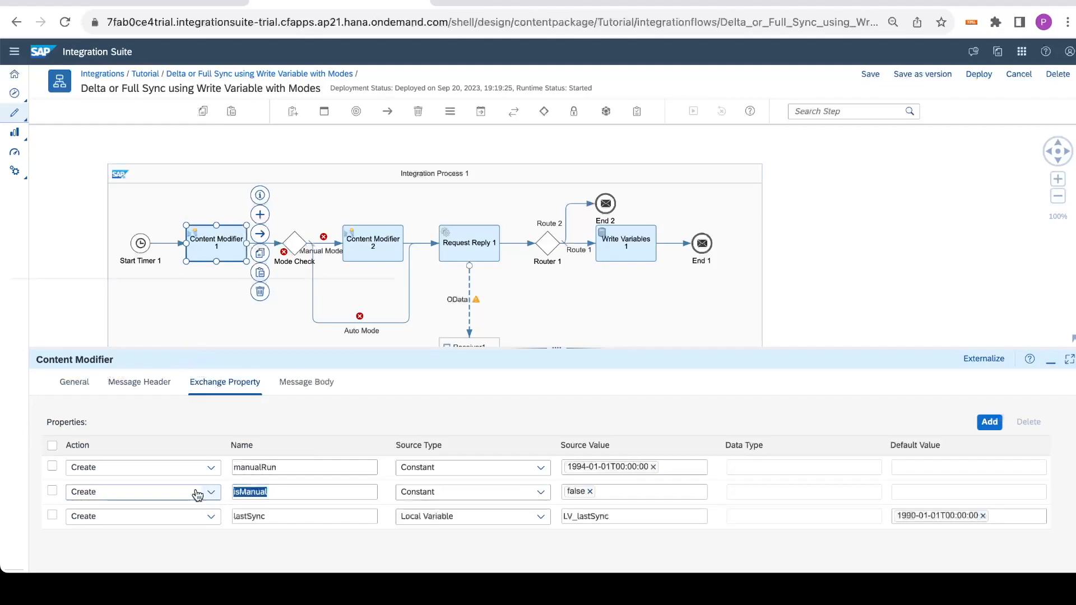
Complete the Manual Mode route's condition as ${property.isManual} regex '(?i)(true|yes|x)' and save the integration flow
click(356, 323)
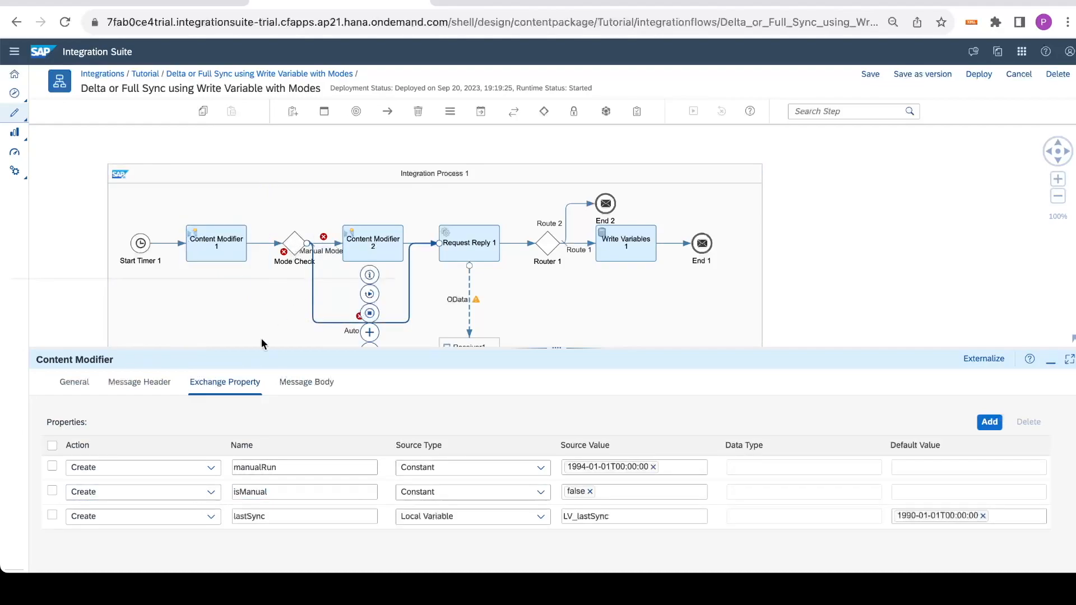
click(325, 246)
click(140, 386)
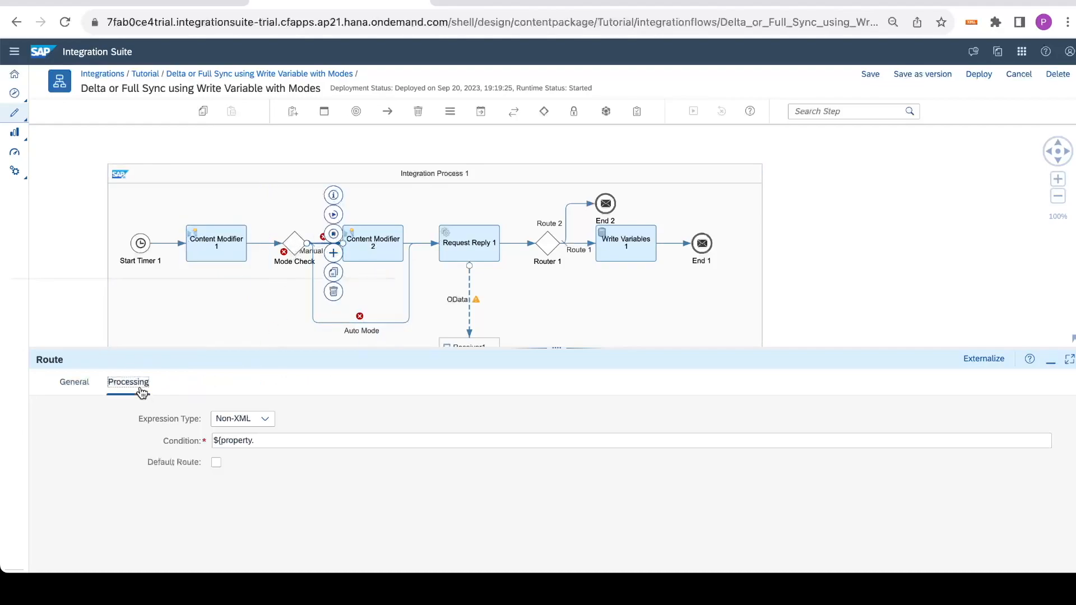
click(298, 440)
key(ctrl+v)
text(} rege)
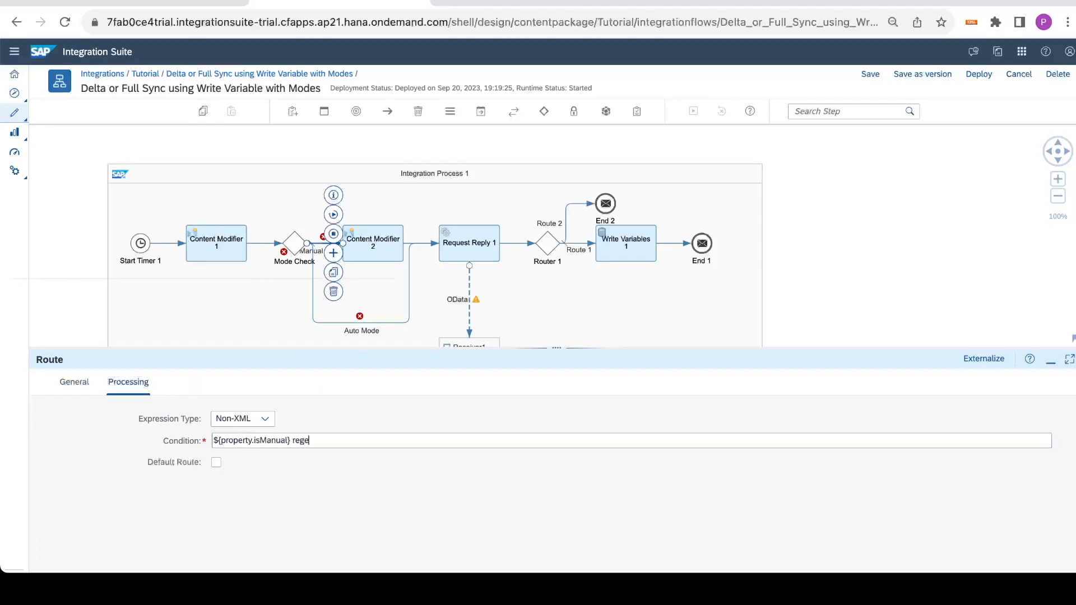
text(x '')
text(rue|yes|x)')
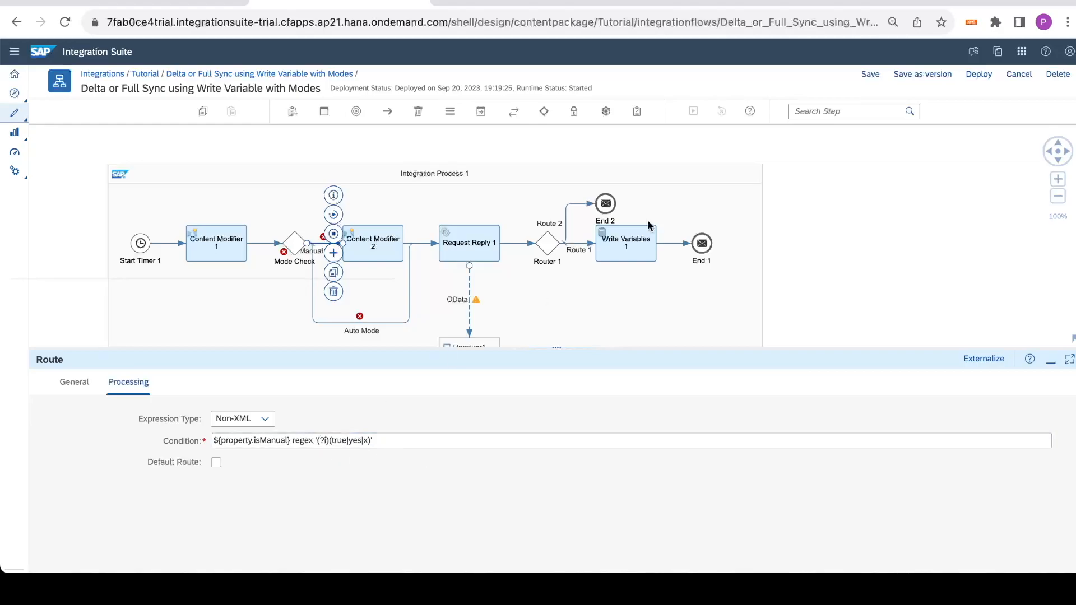
click(874, 73)
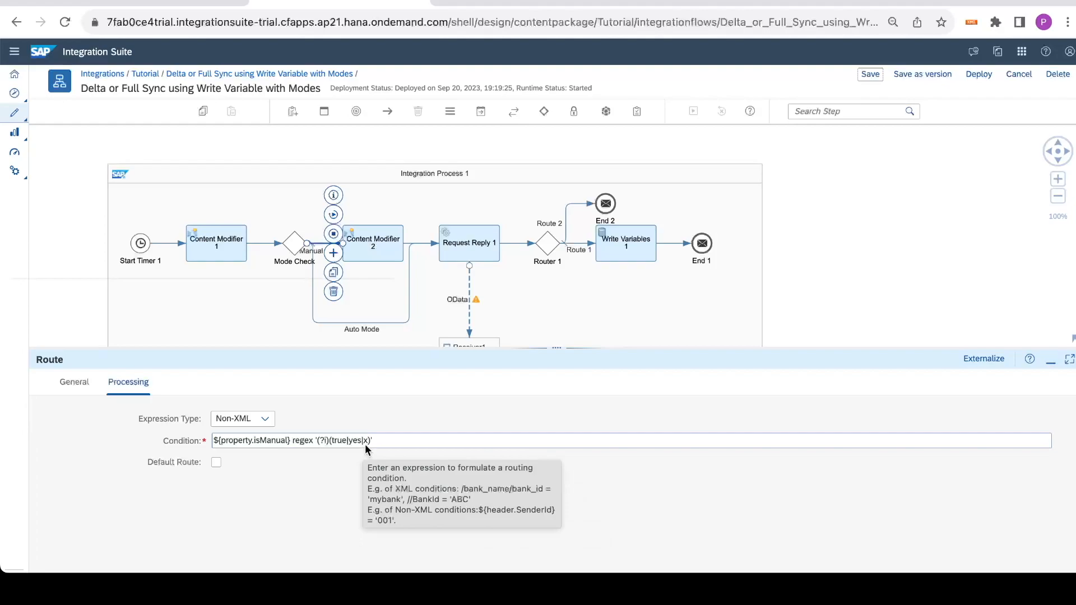
Review the Mode Check router's routing conditions and default route for Manual Mode and Auto Mode
mouse_move(376, 258)
click(375, 238)
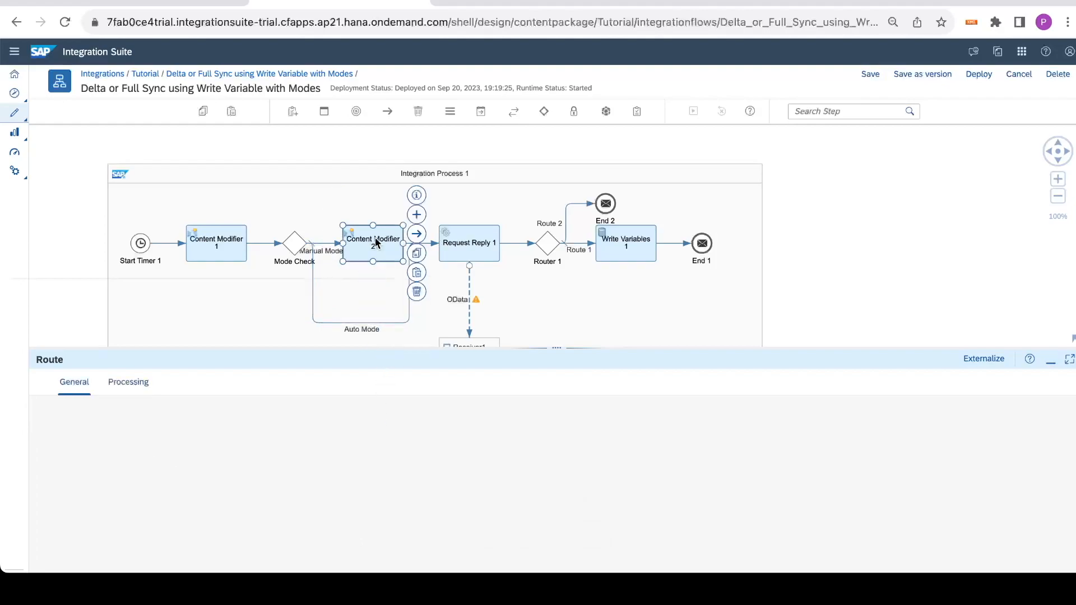
click(389, 321)
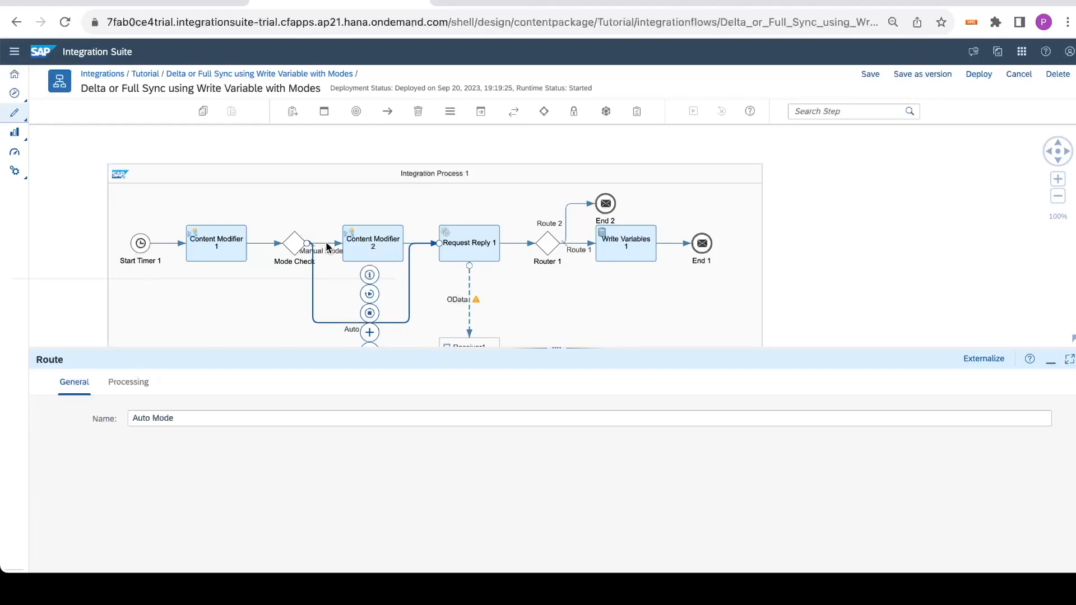
click(860, 312)
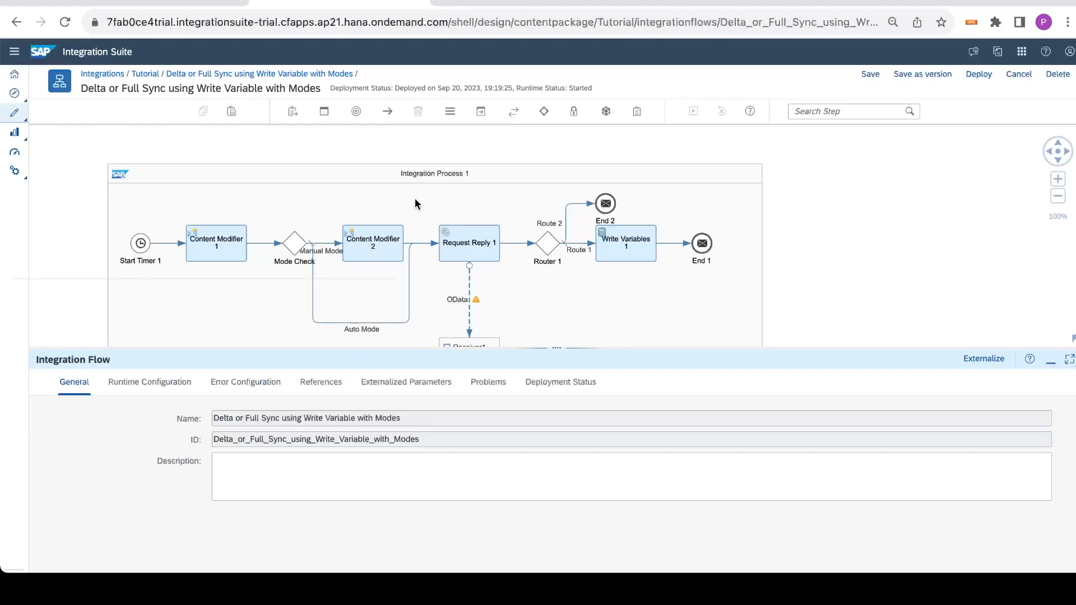
click(313, 254)
click(301, 246)
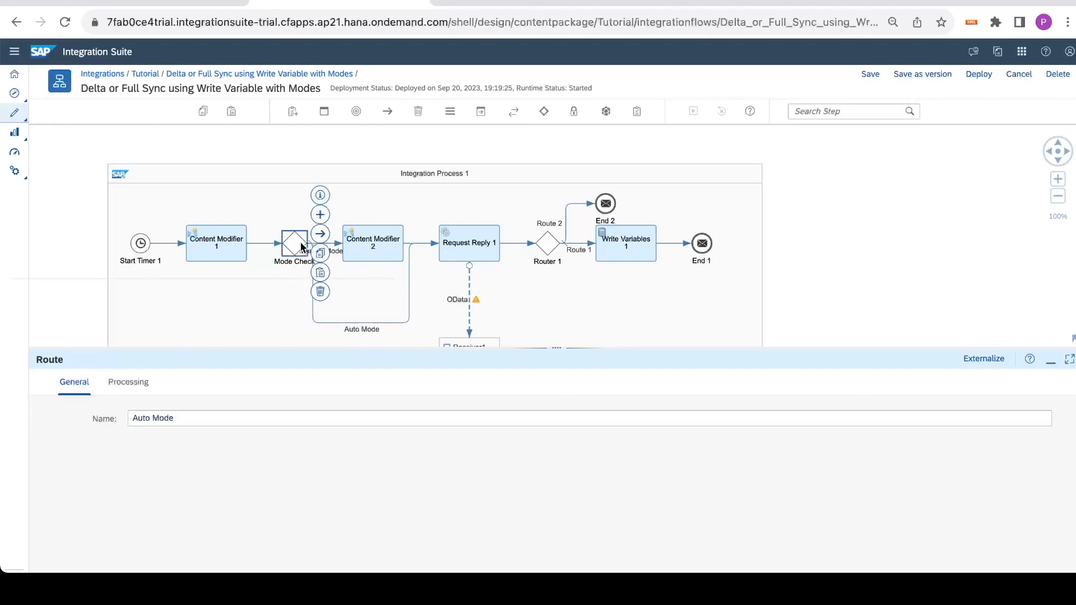
click(128, 382)
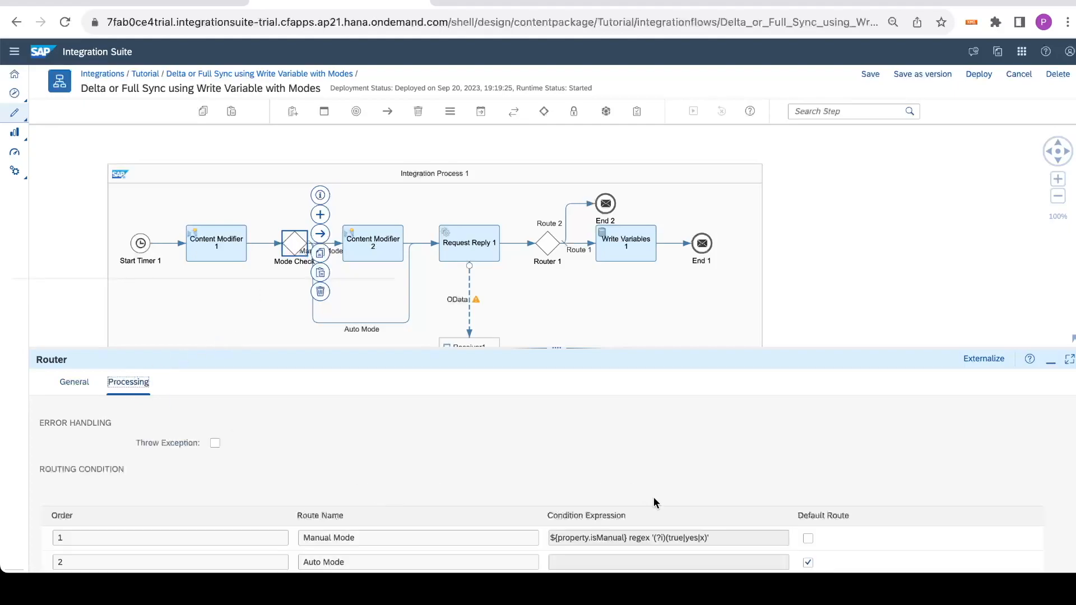
drag(656, 538, 664, 539)
Leave edit mode, save the externalized Manual Mode parameter as true, and deploy the integration flow
click(1018, 74)
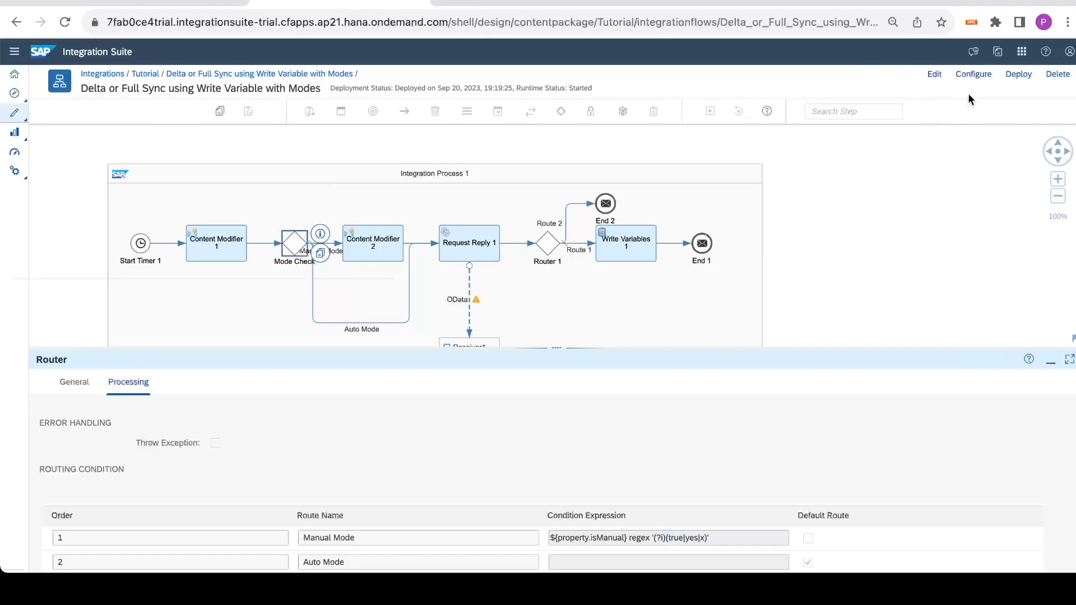
click(972, 75)
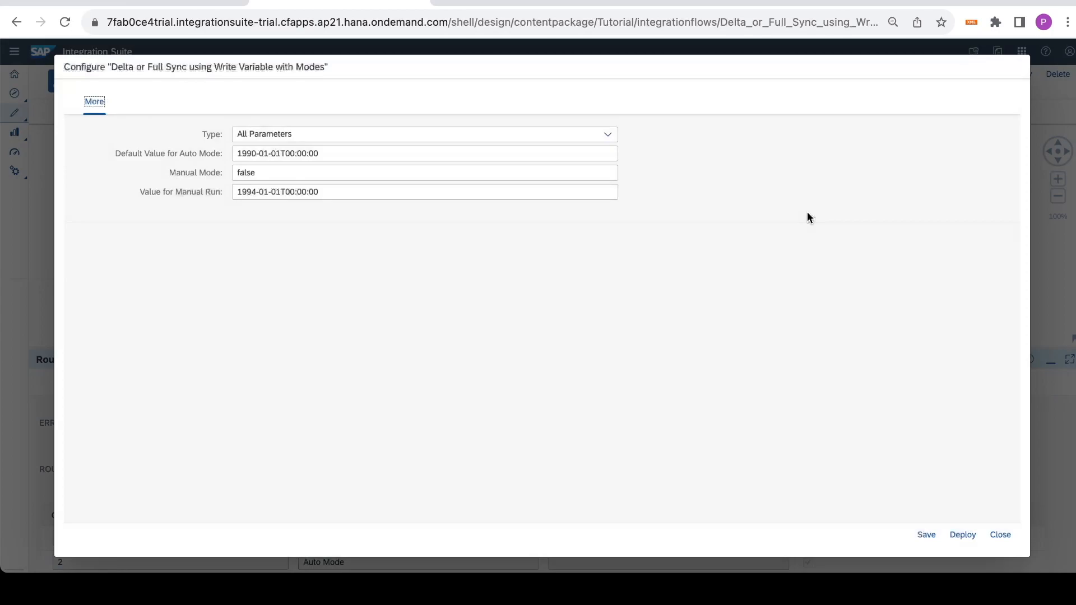
click(346, 167)
drag(264, 175, 221, 163)
text(true)
click(920, 541)
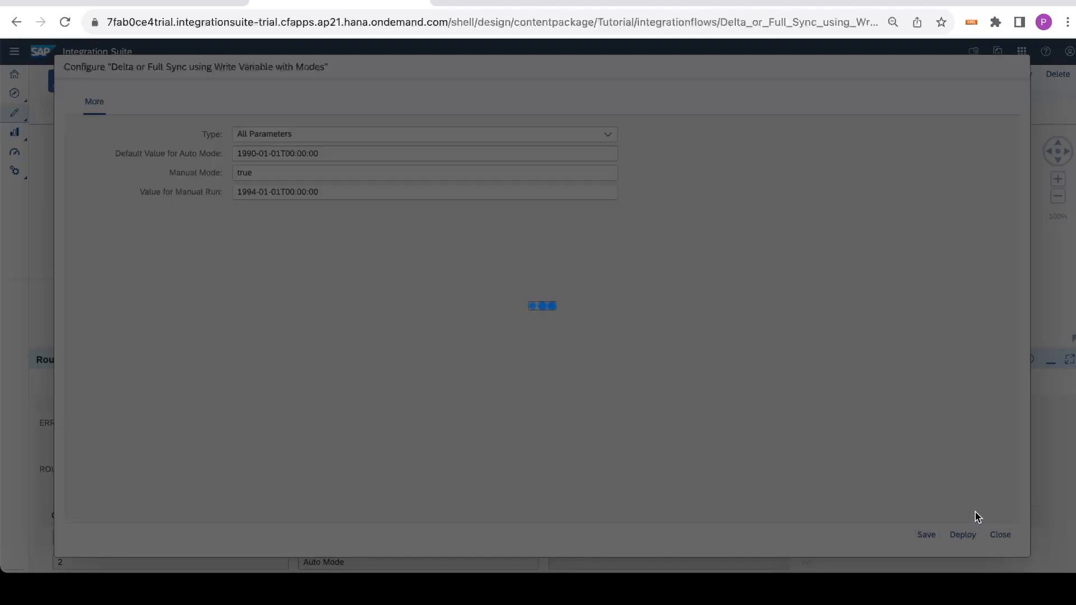
click(754, 394)
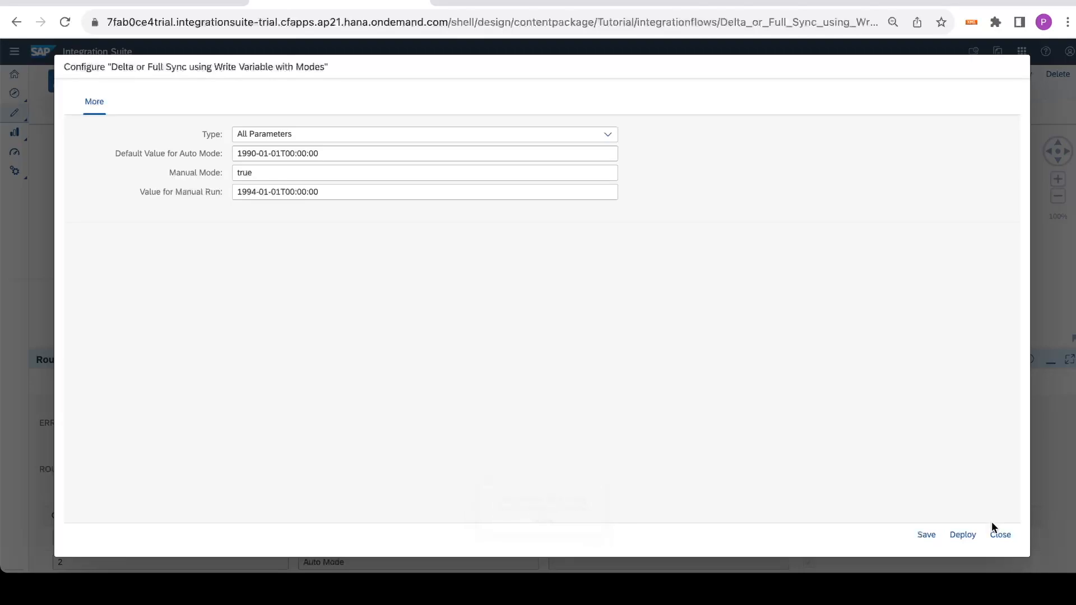
click(1001, 535)
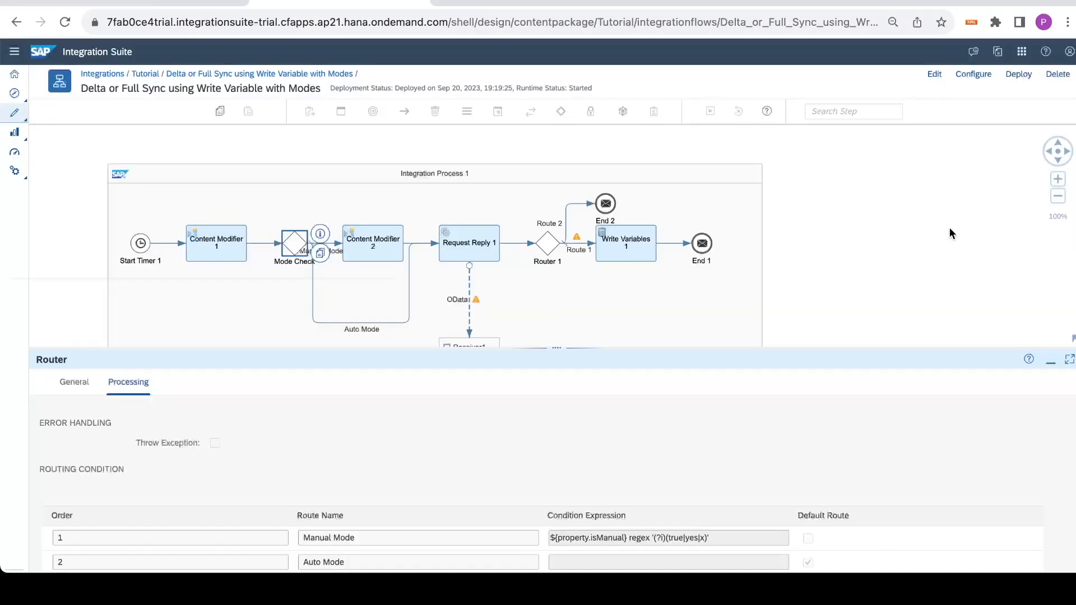
click(1016, 86)
click(620, 331)
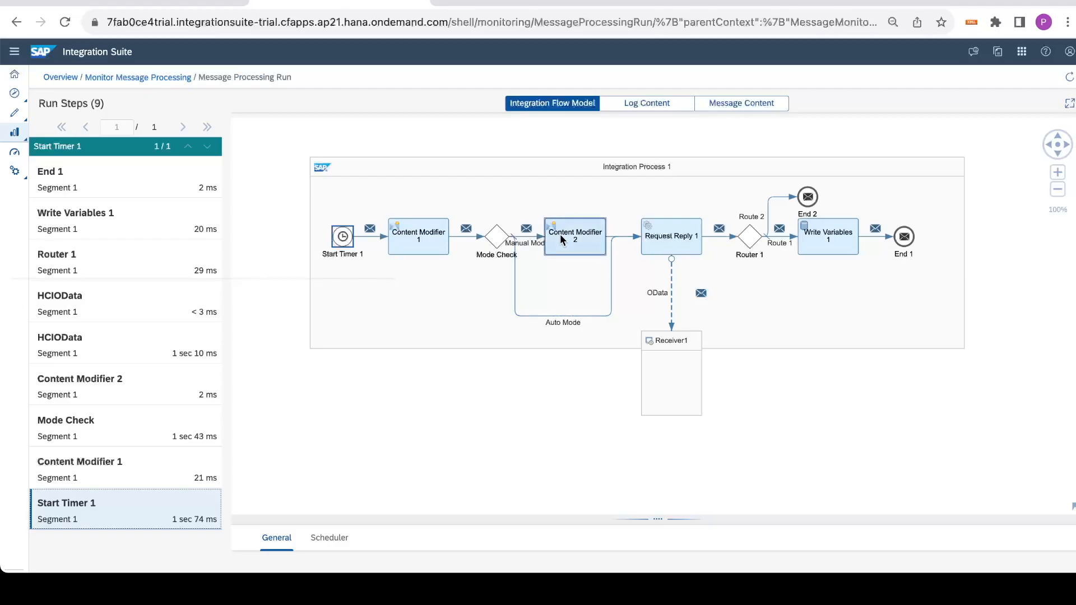
Examine the lastSync and manualRun exchange properties in the message before the HCIOData run step
click(659, 238)
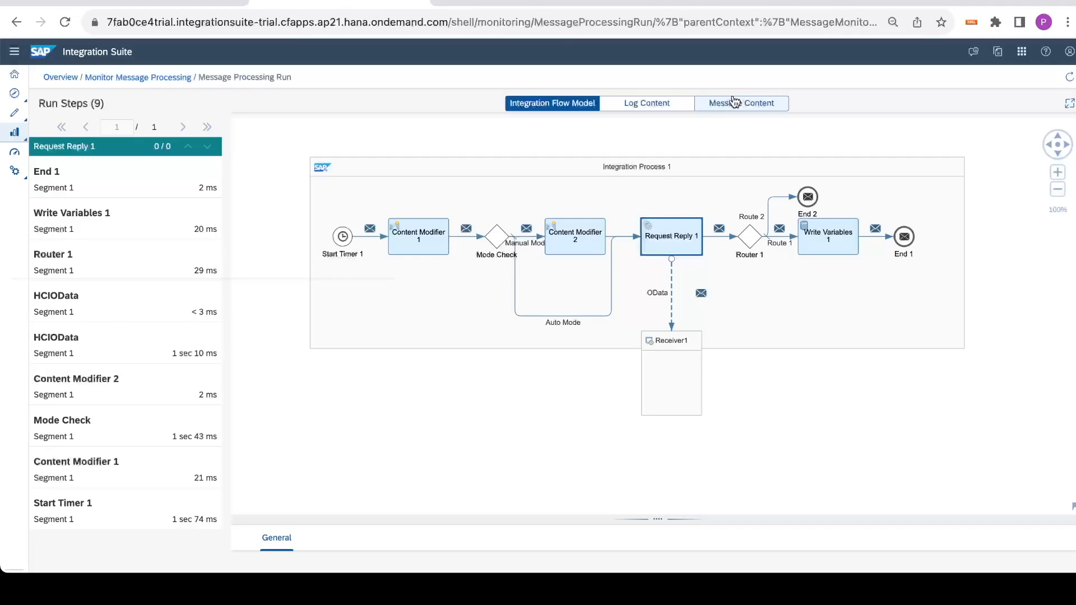
click(734, 103)
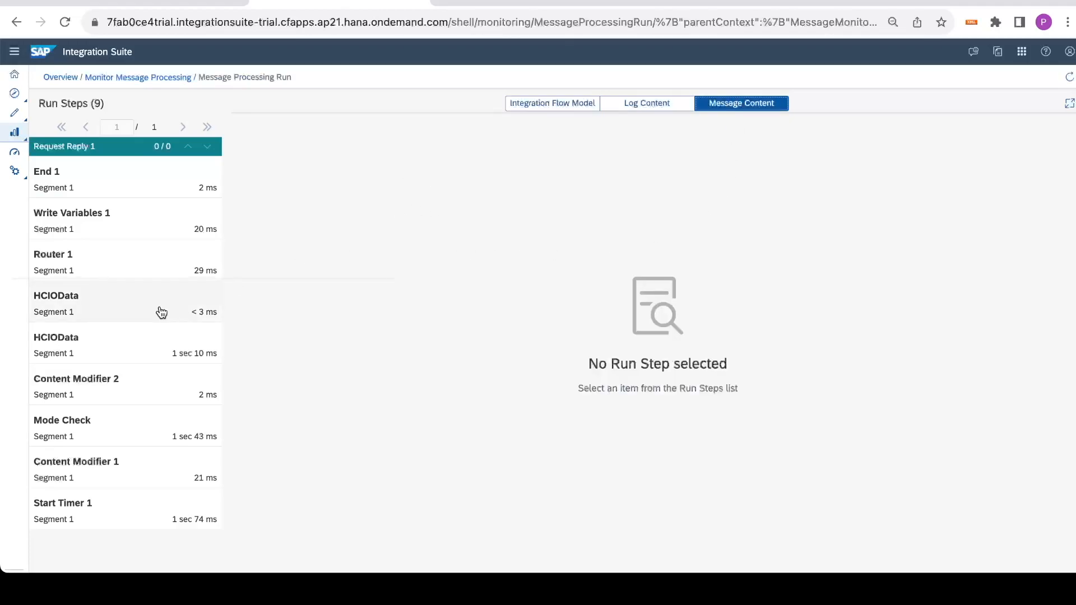
click(129, 319)
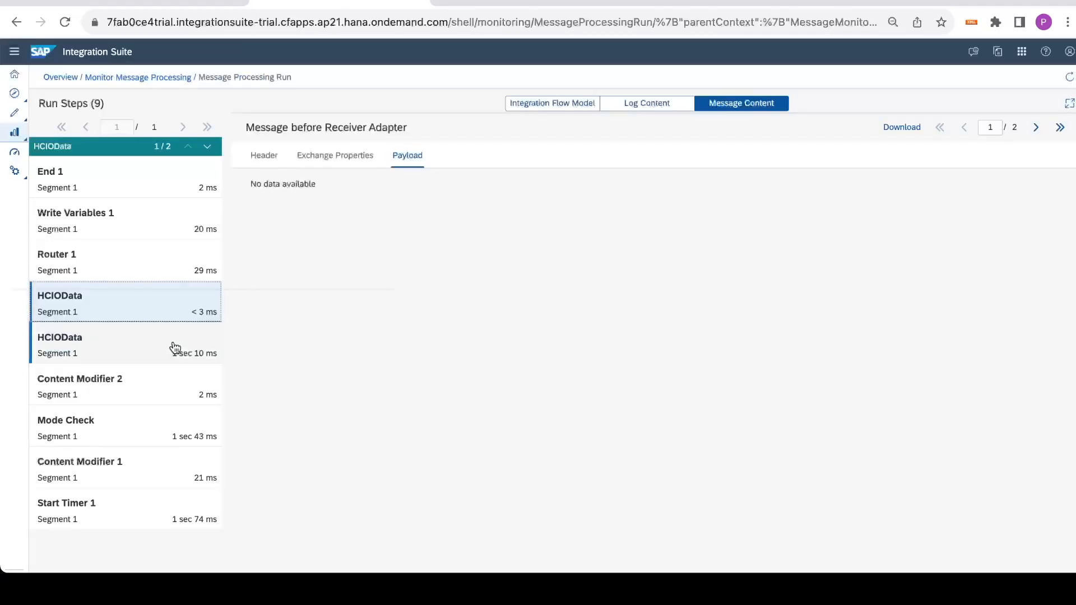
click(161, 349)
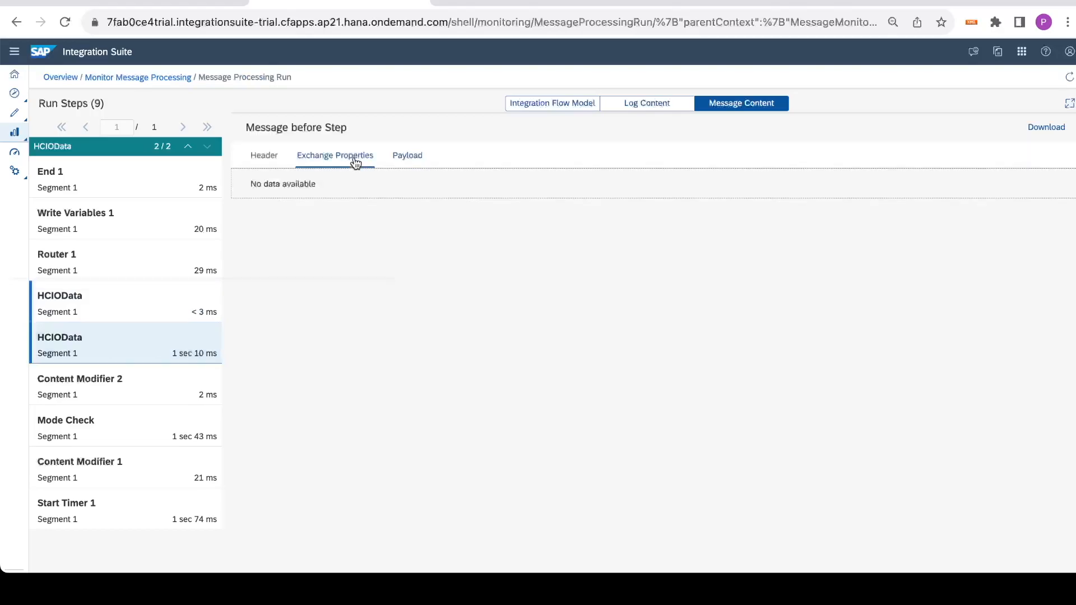
drag(421, 365, 506, 369)
drag(423, 402, 497, 405)
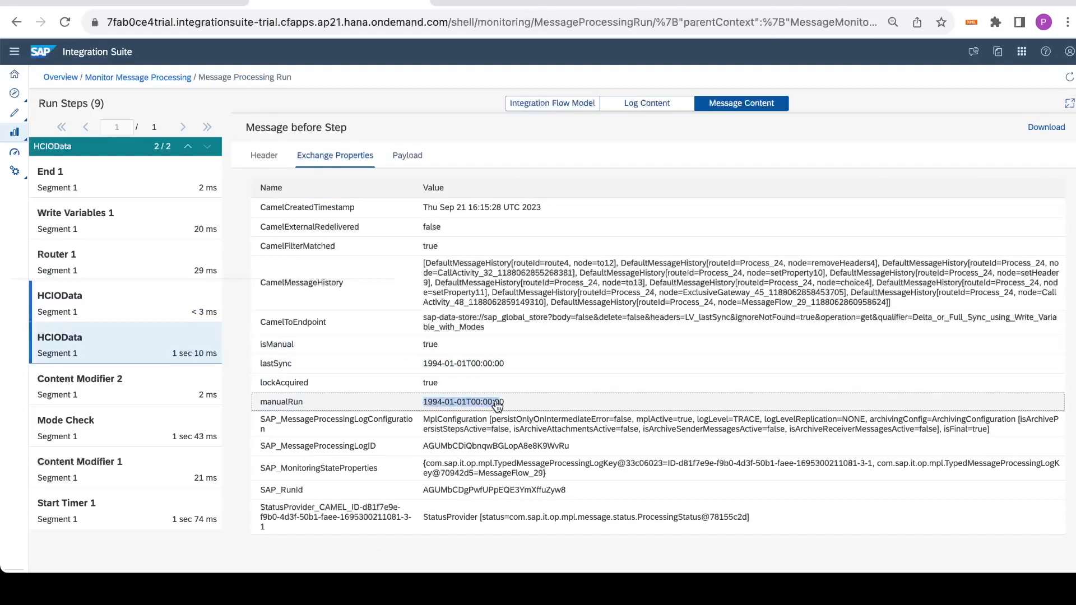
Examine the hire dates in the Employees payload before the Write Variables 1 run step
click(124, 231)
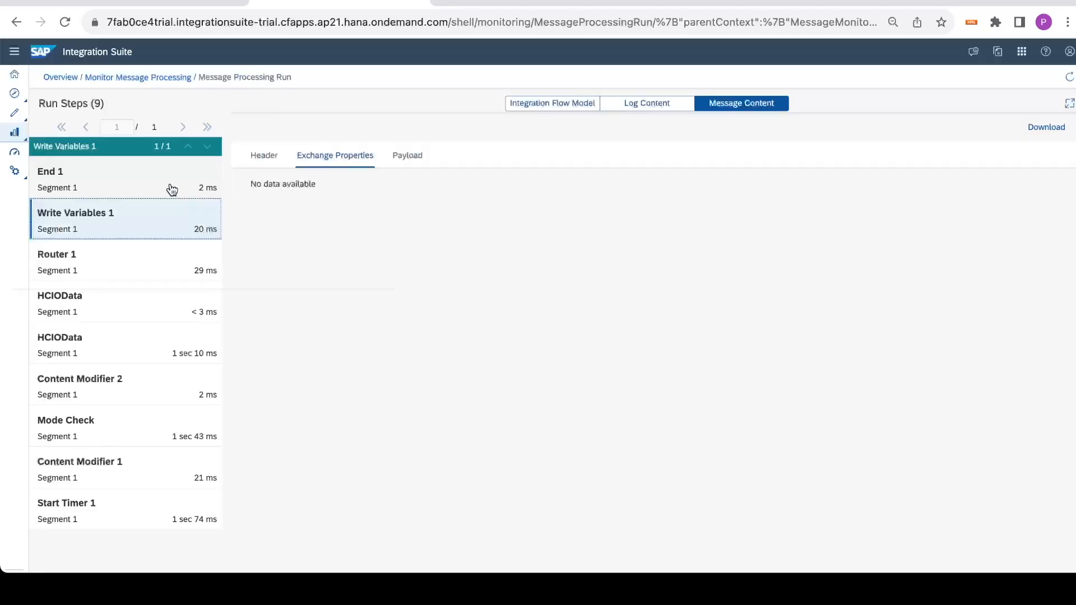
click(407, 155)
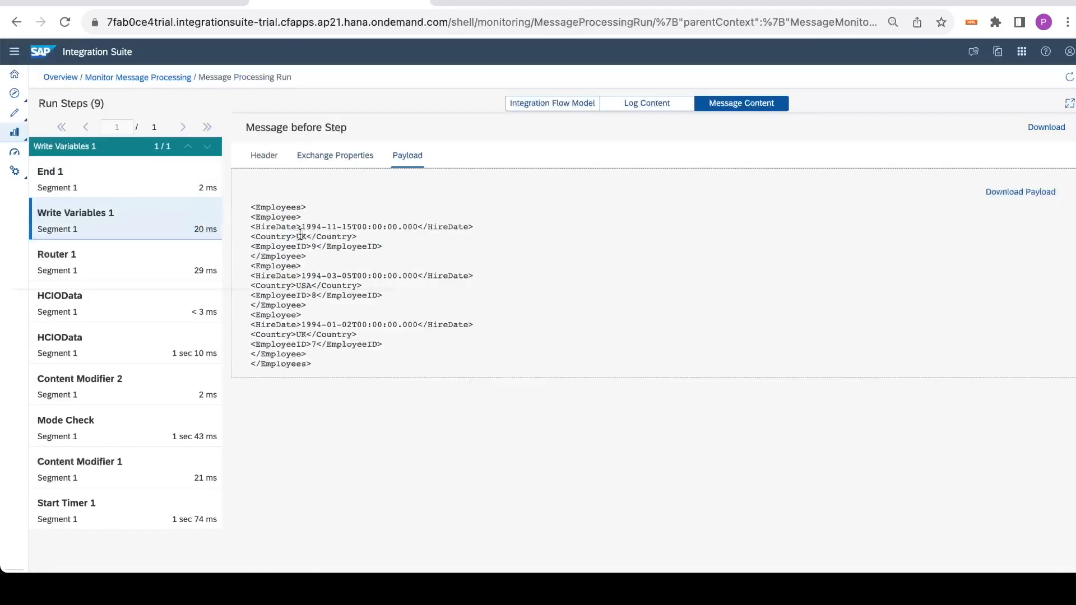
drag(300, 230, 424, 363)
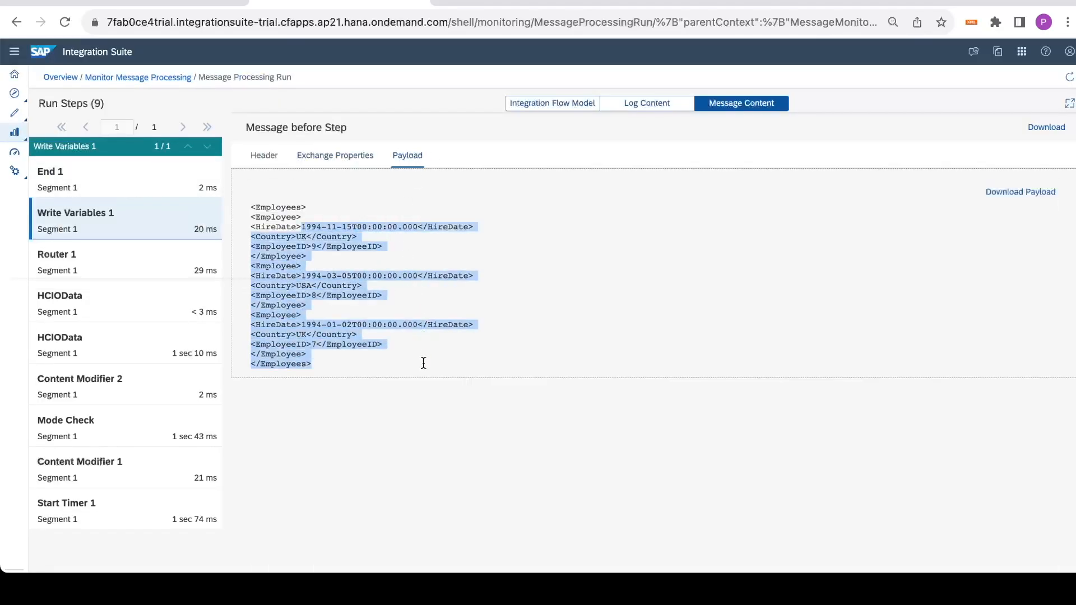